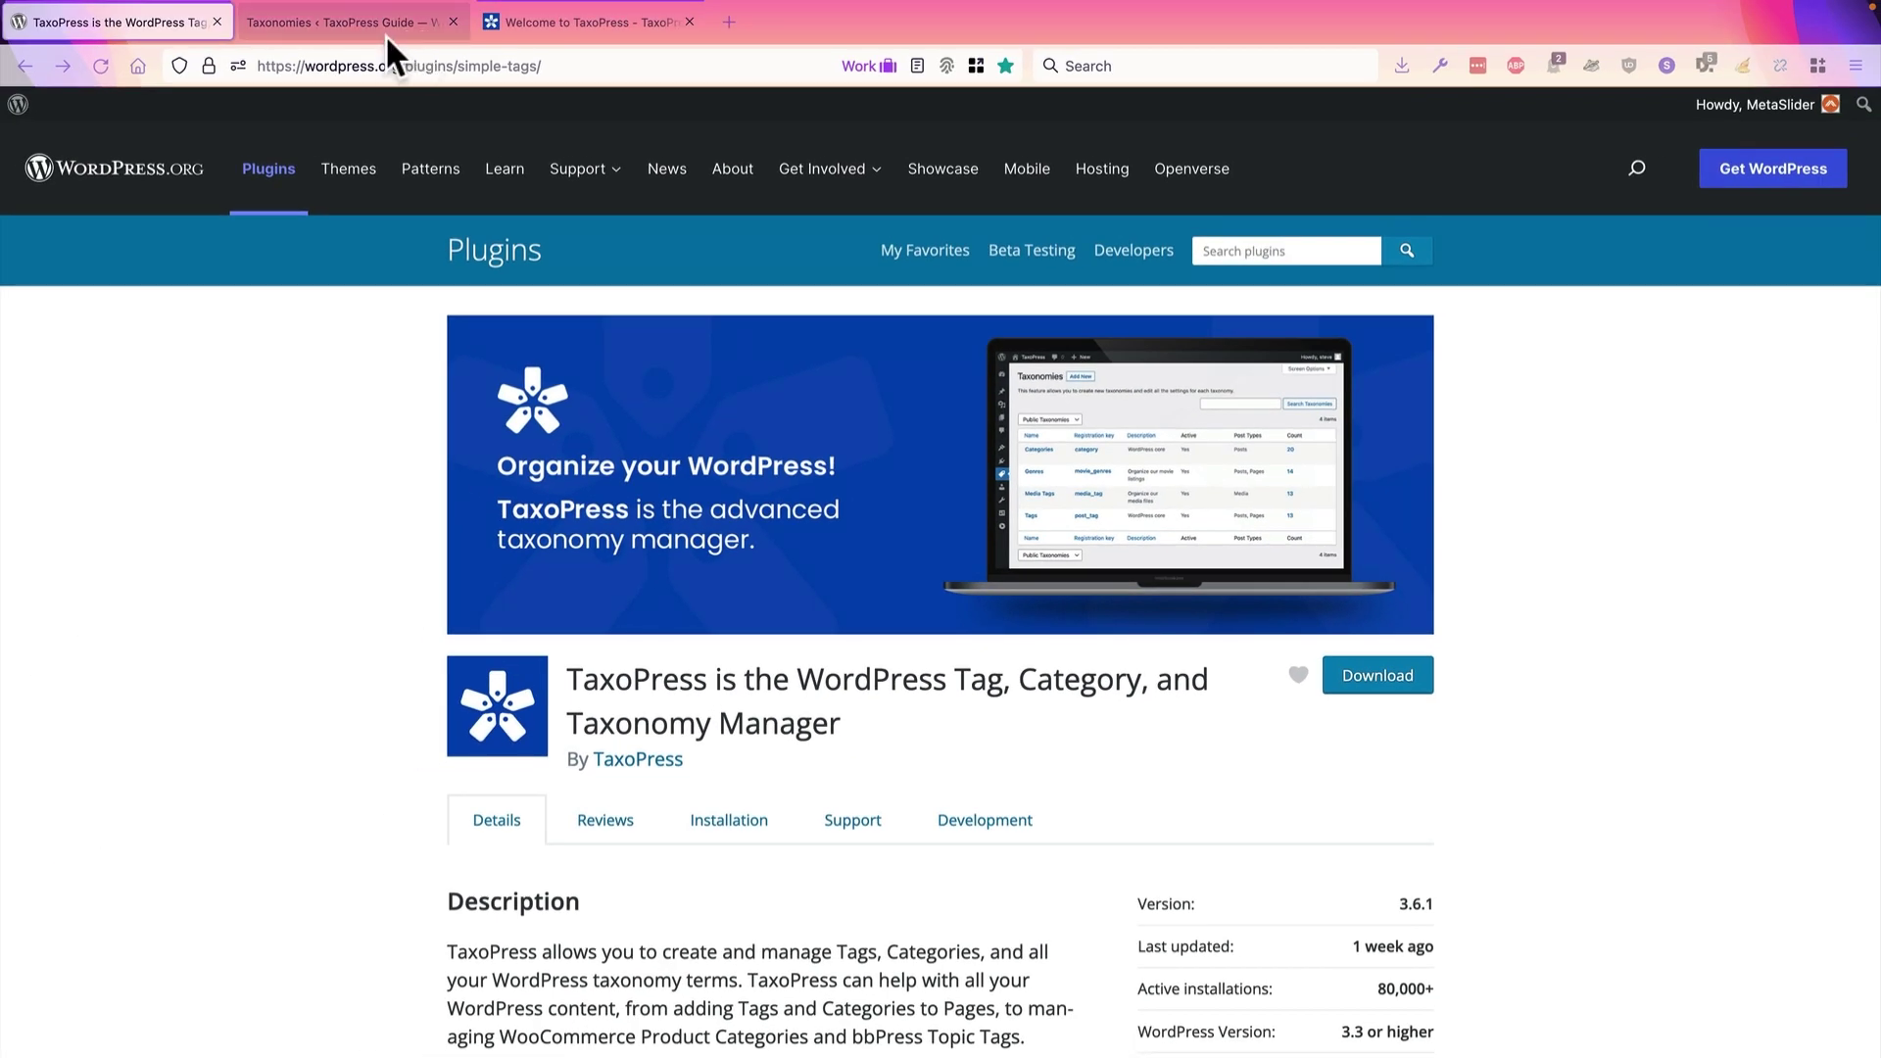
# Step: Switch to the 'Taxonomies ‹ TaxoPress Guide' tab showing the TaxoPress Taxonomies list
pyautogui.click(384, 33)
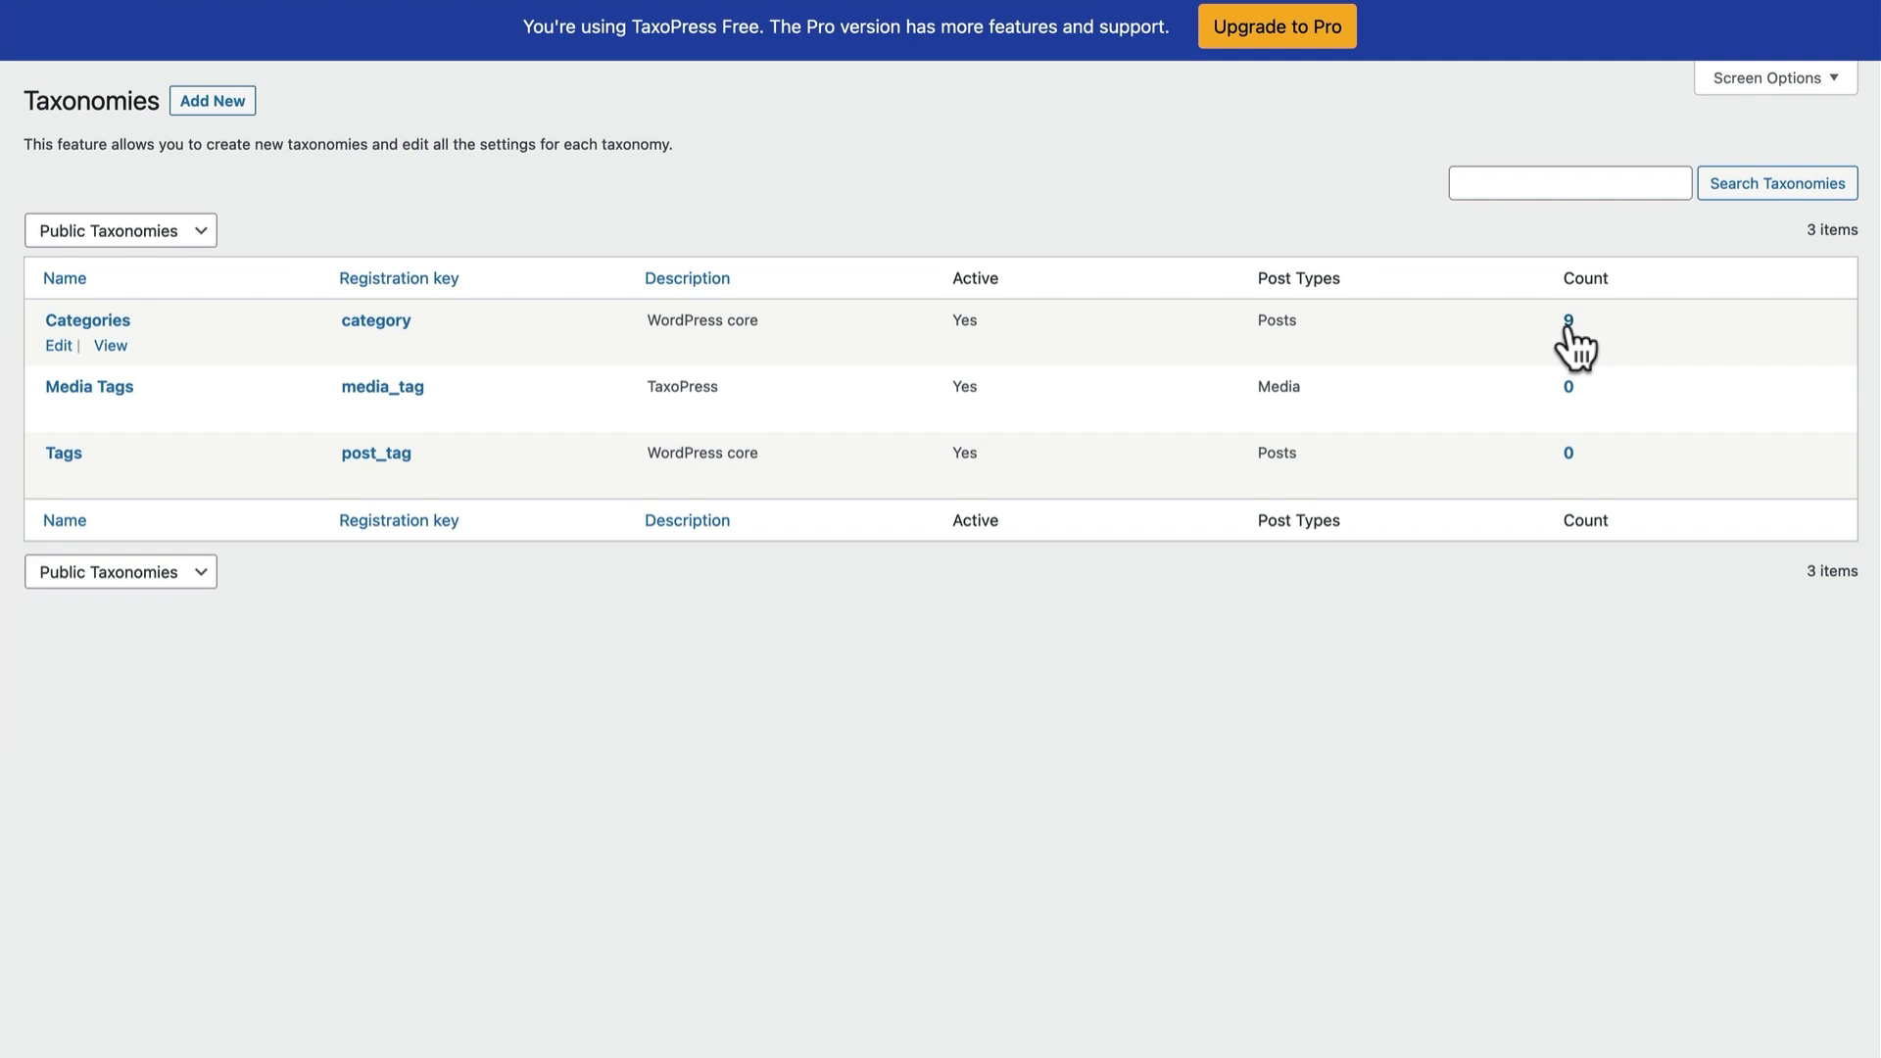
# Step: Open the Categories taxonomy for editing and prefix both its labels with 'TaxoPress'
pyautogui.click(57, 350)
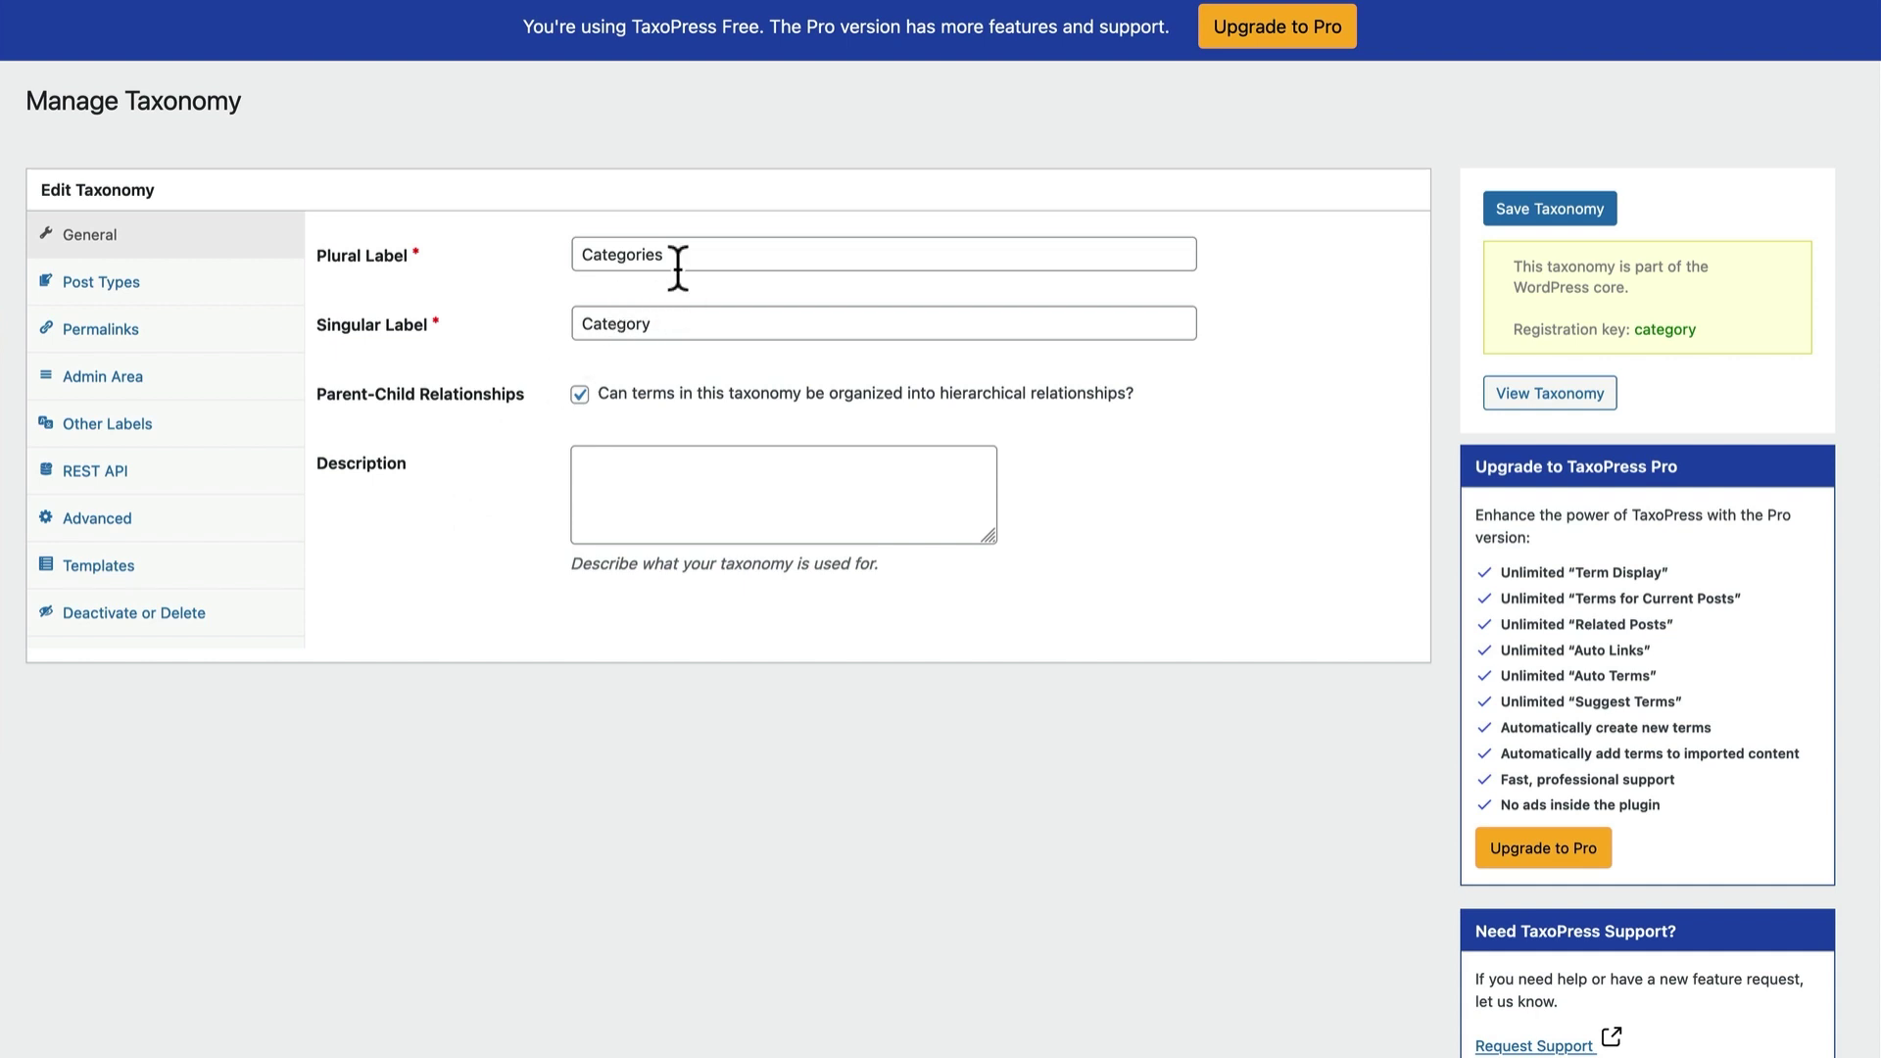
pyautogui.click(574, 256)
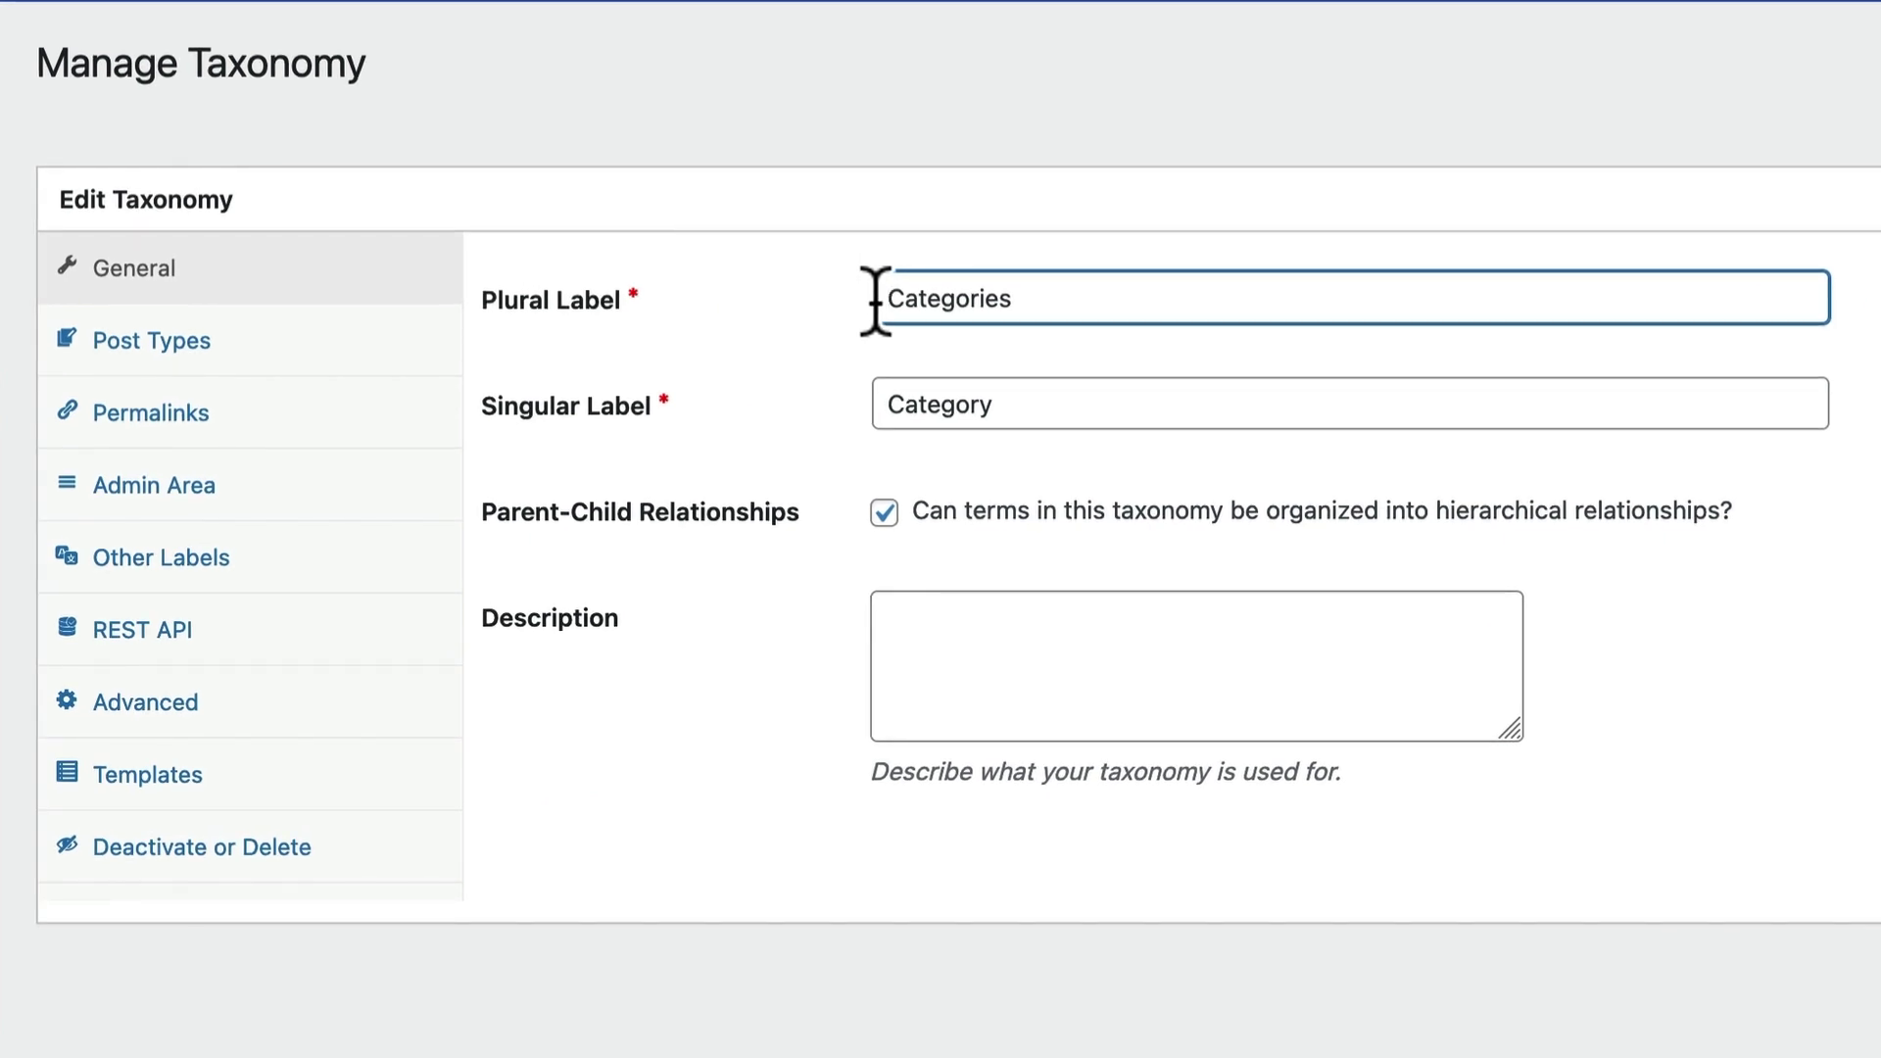
pyautogui.write('TaxoPress')
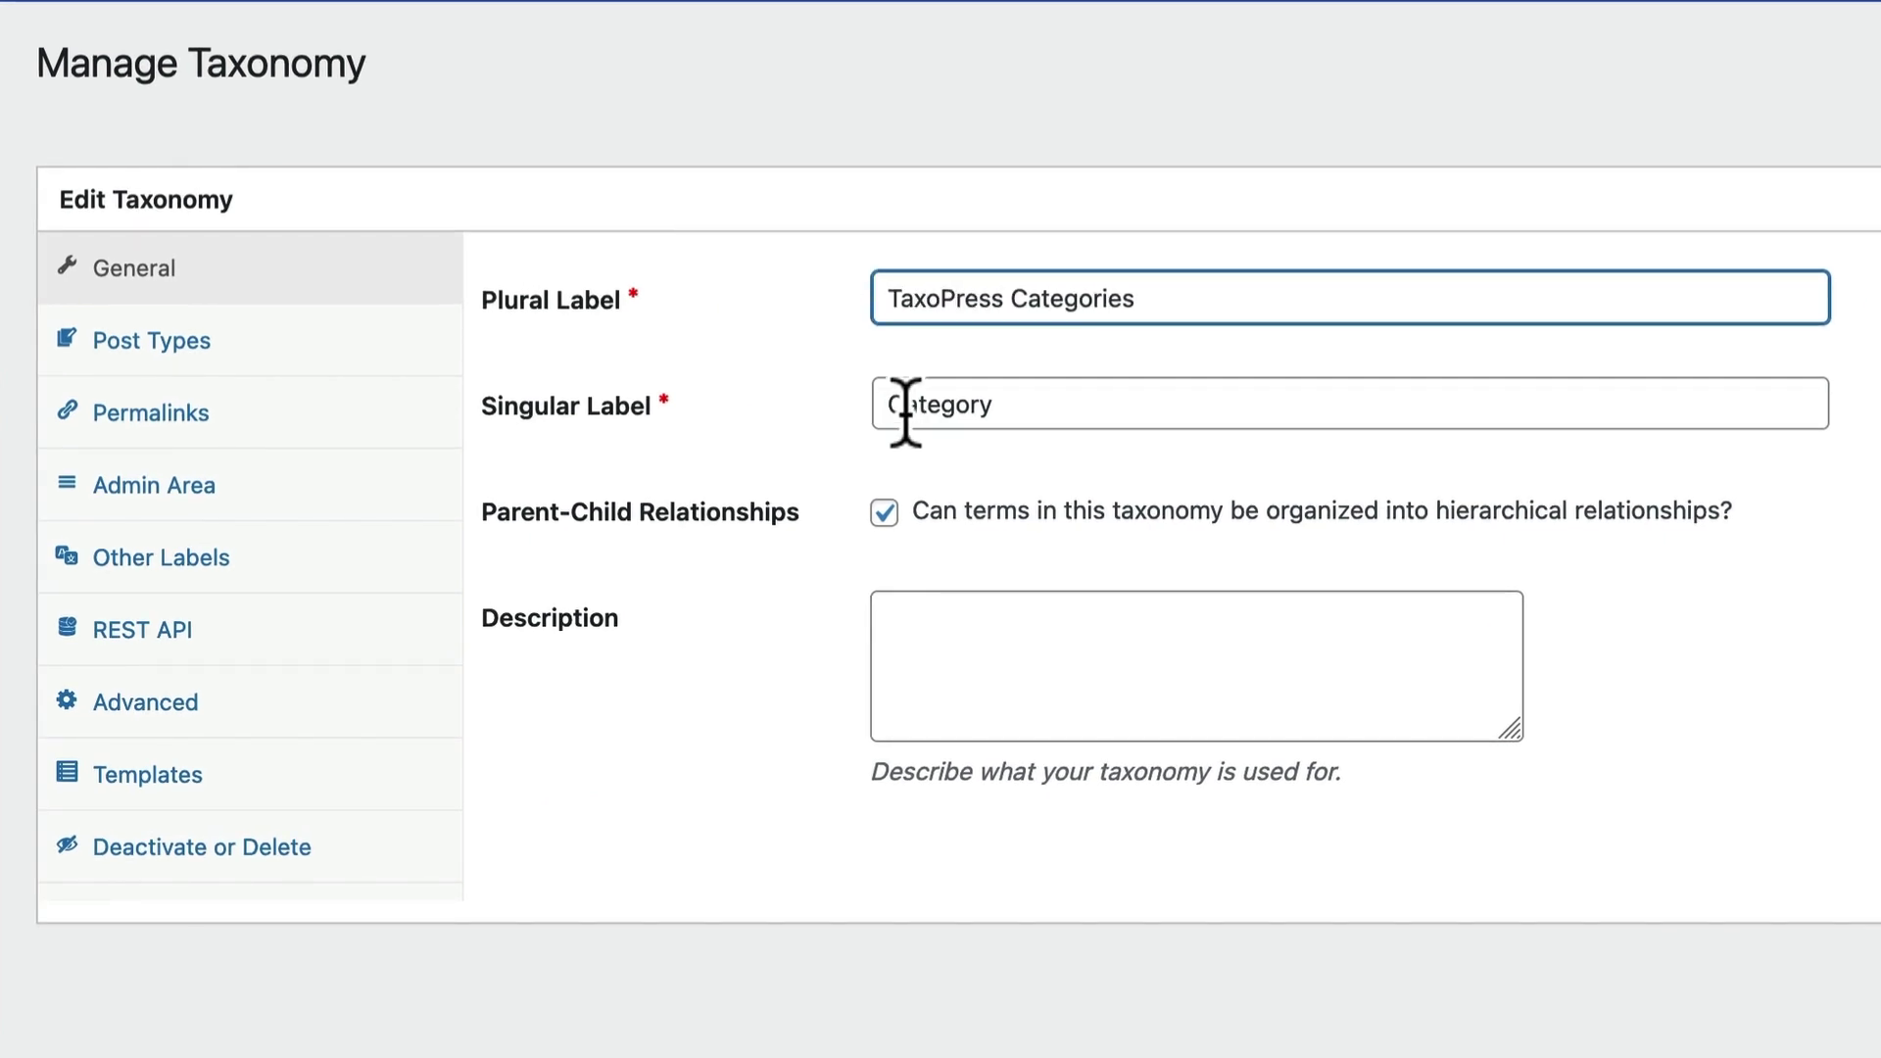
pyautogui.click(890, 404)
pyautogui.write('TaxoPress')
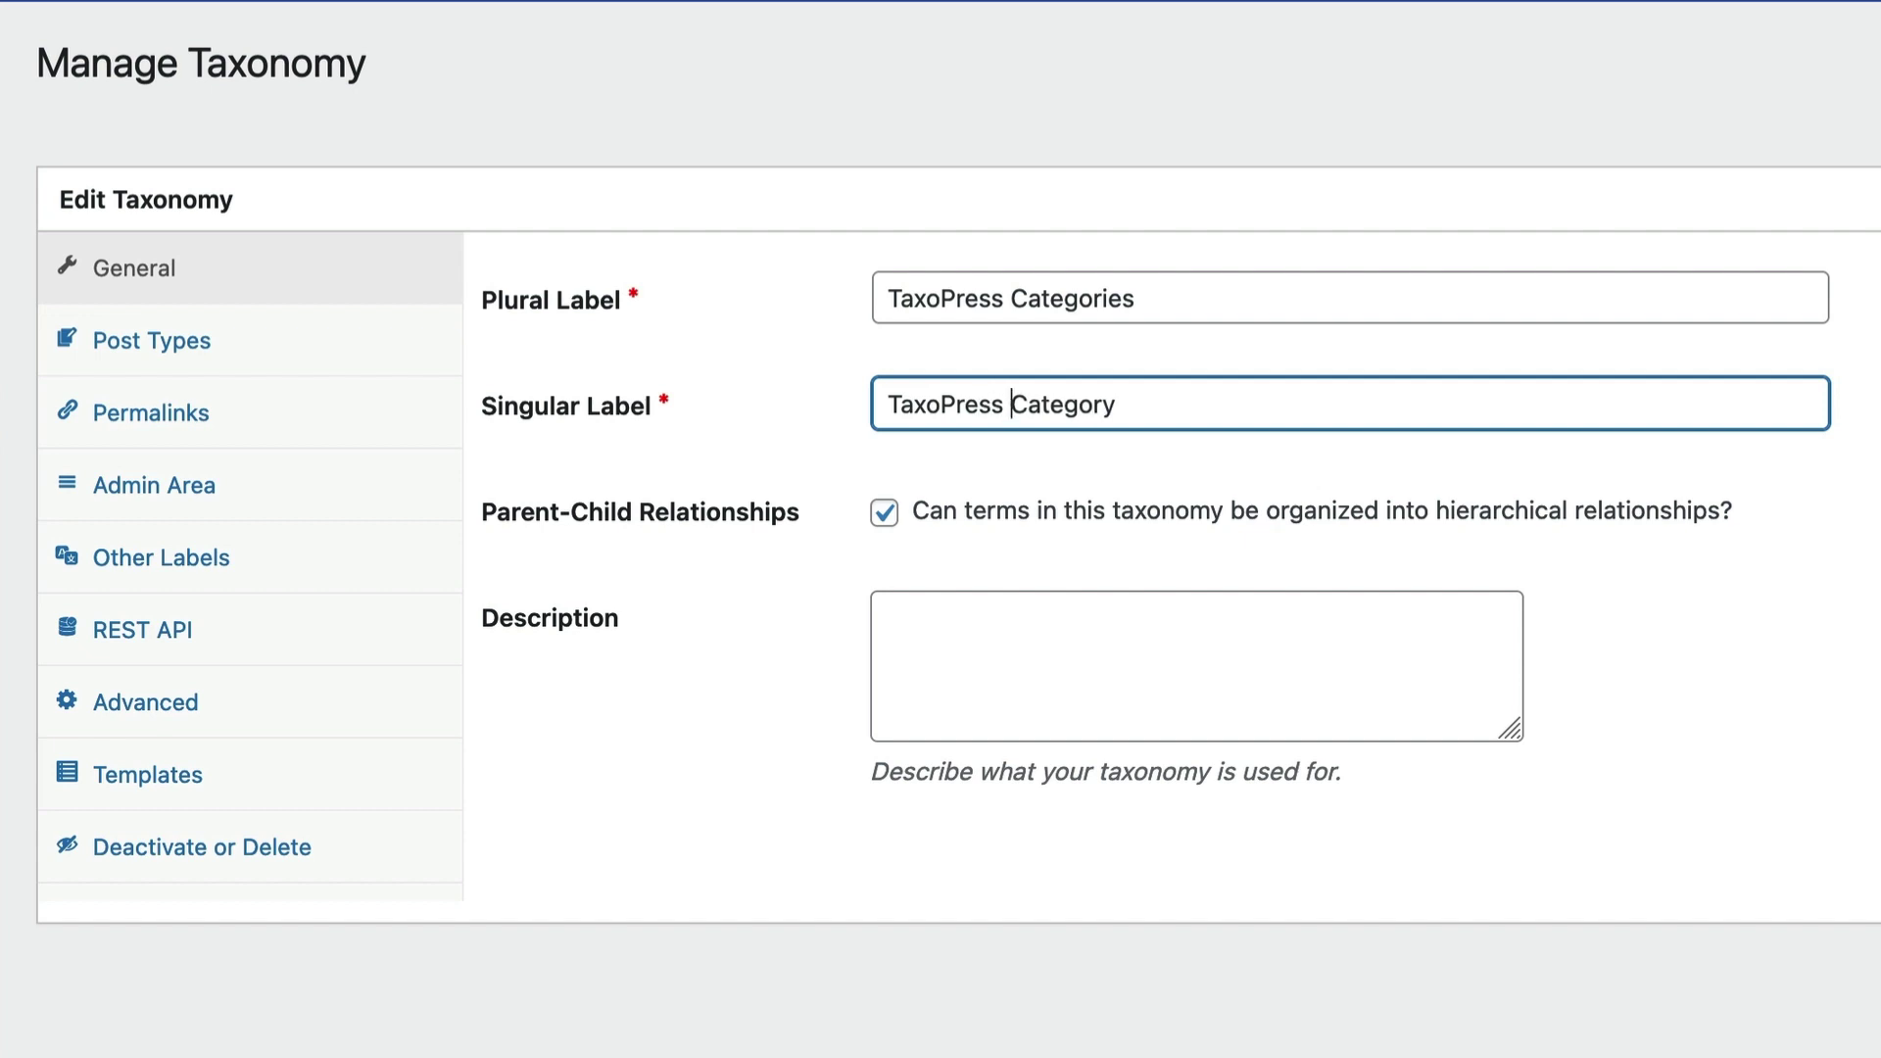
# Step: Remove the 'TaxoPress' prefix so the labels read Categories and Category again
pyautogui.press('BackSpace')
pyautogui.press('BackSpace')
pyautogui.press('BackSpace')
pyautogui.press('BackSpace')
pyautogui.press('BackSpace')
pyautogui.press('BackSpace')
pyautogui.press('BackSpace')
pyautogui.press('BackSpace')
pyautogui.press('BackSpace')
pyautogui.press('BackSpace')
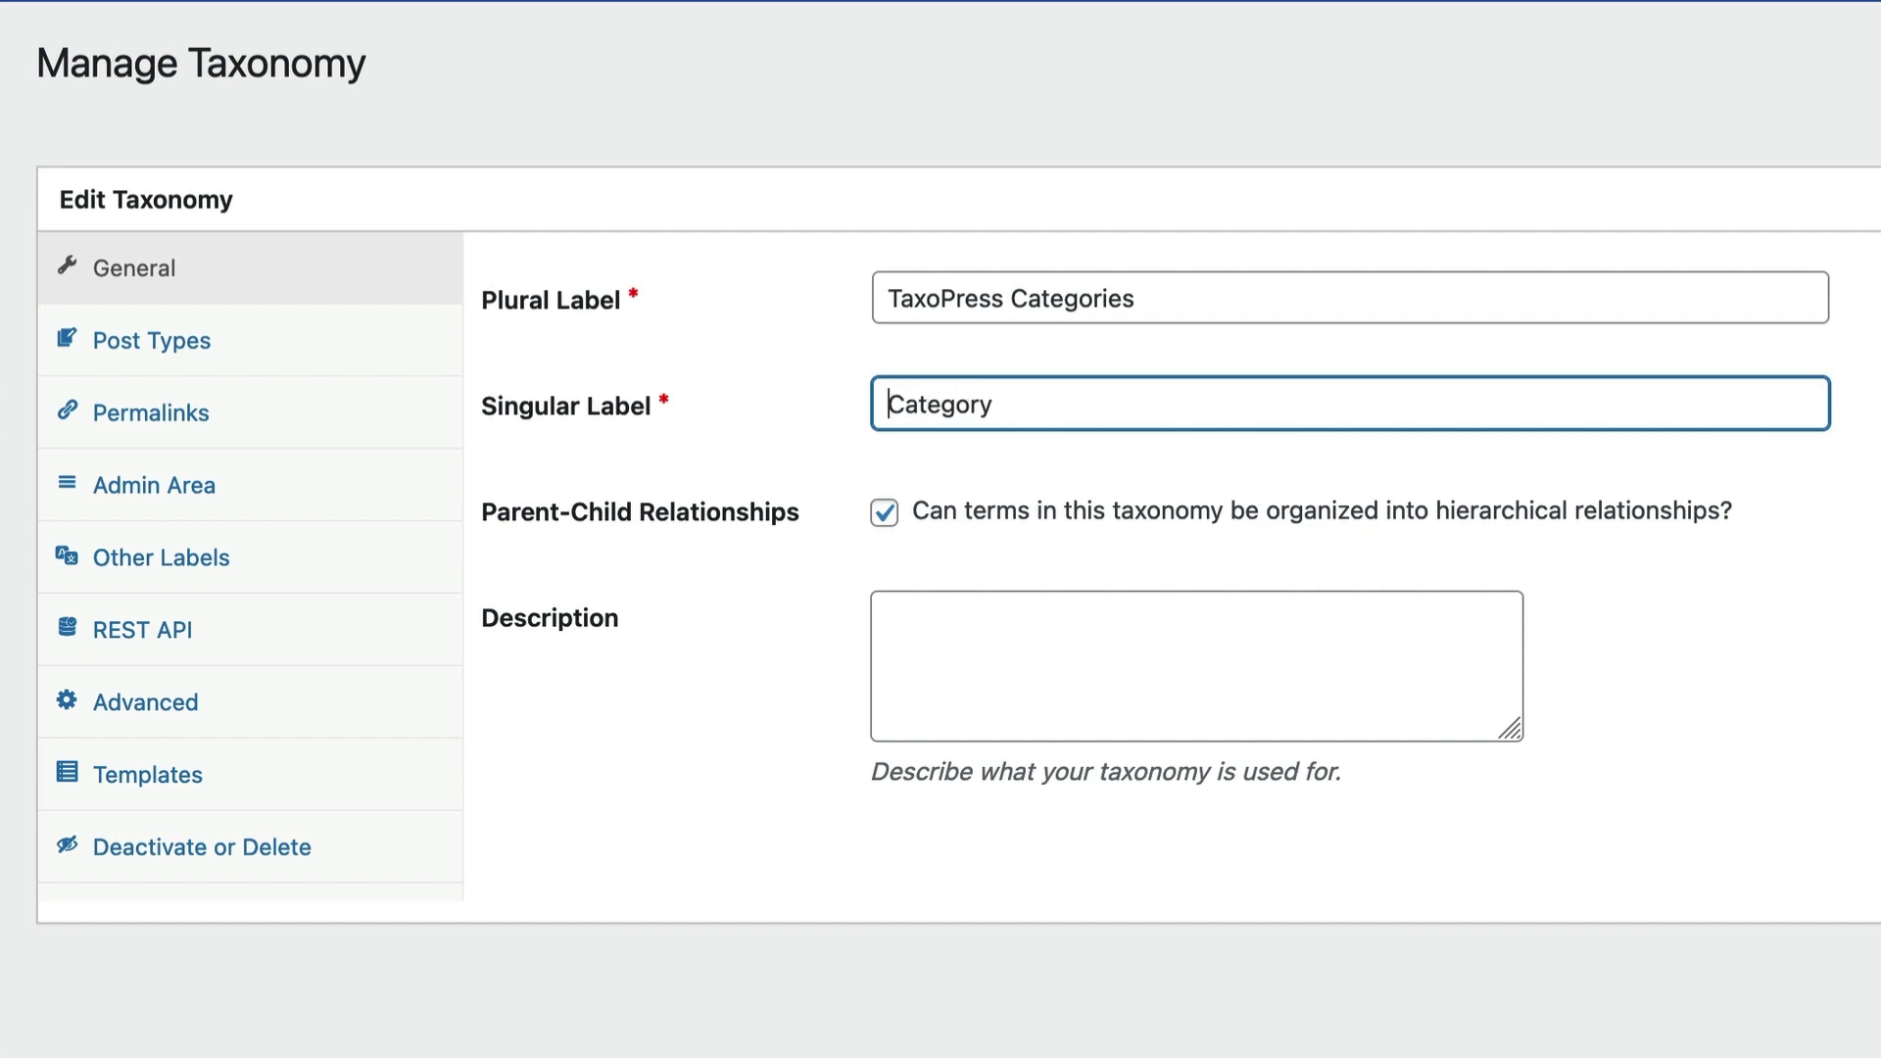
pyautogui.moveTo(1008, 294); pyautogui.dragTo(686, 304)
pyautogui.press('BackSpace')
pyautogui.click(741, 781)
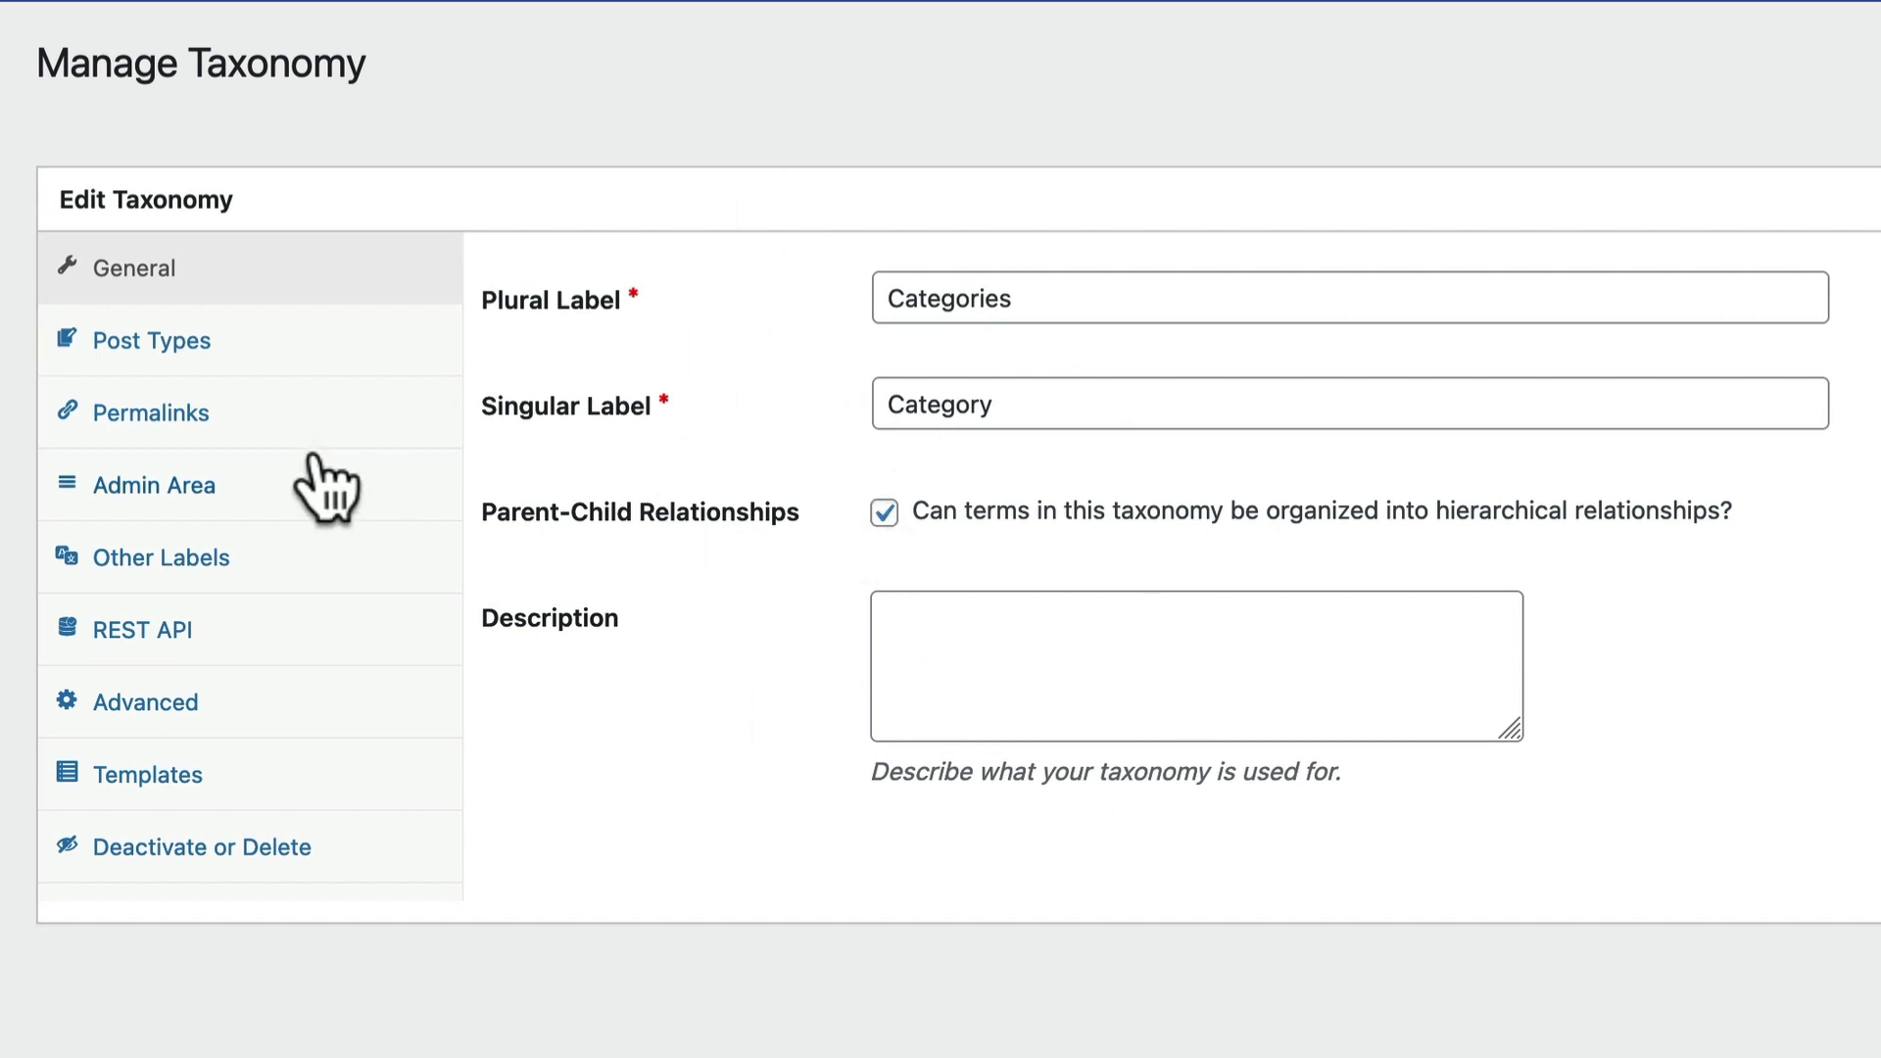
# Step: Enable Pages and the archive-page option under Post Types for Categories, then save the taxonomy
pyautogui.click(186, 357)
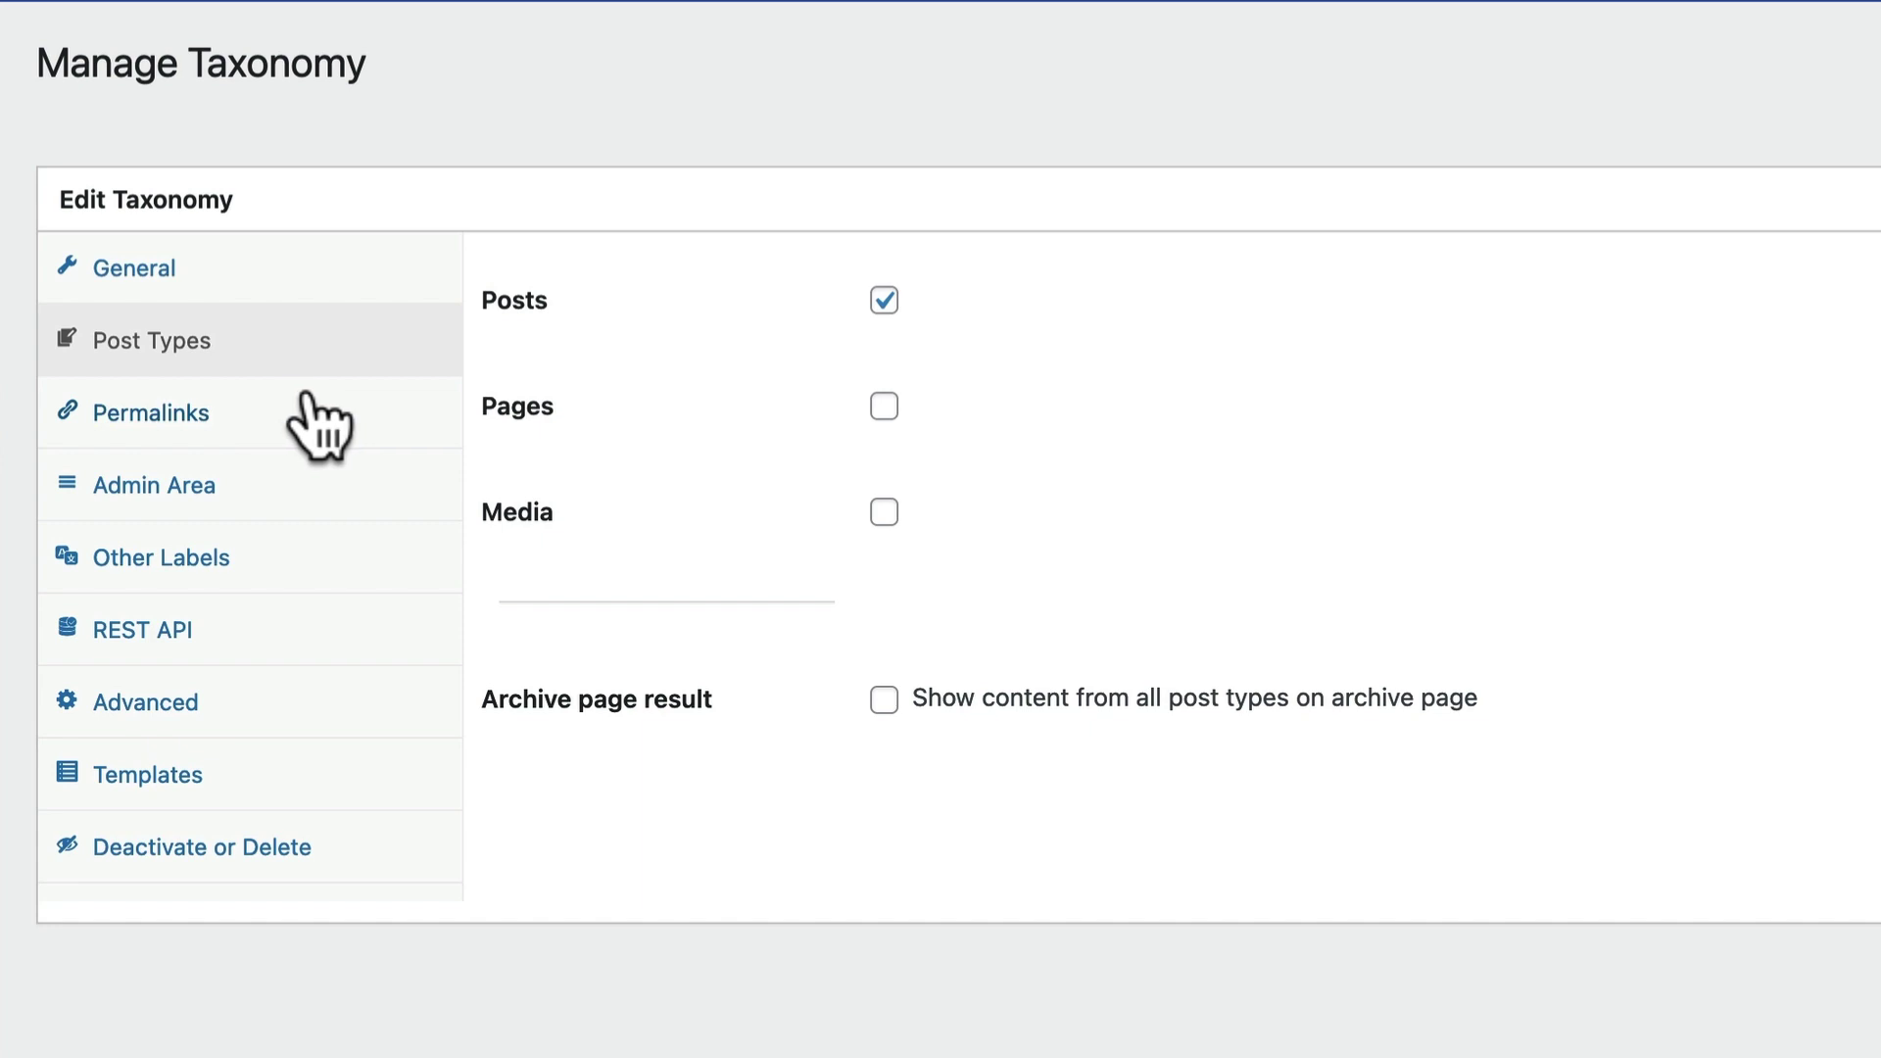
pyautogui.click(886, 409)
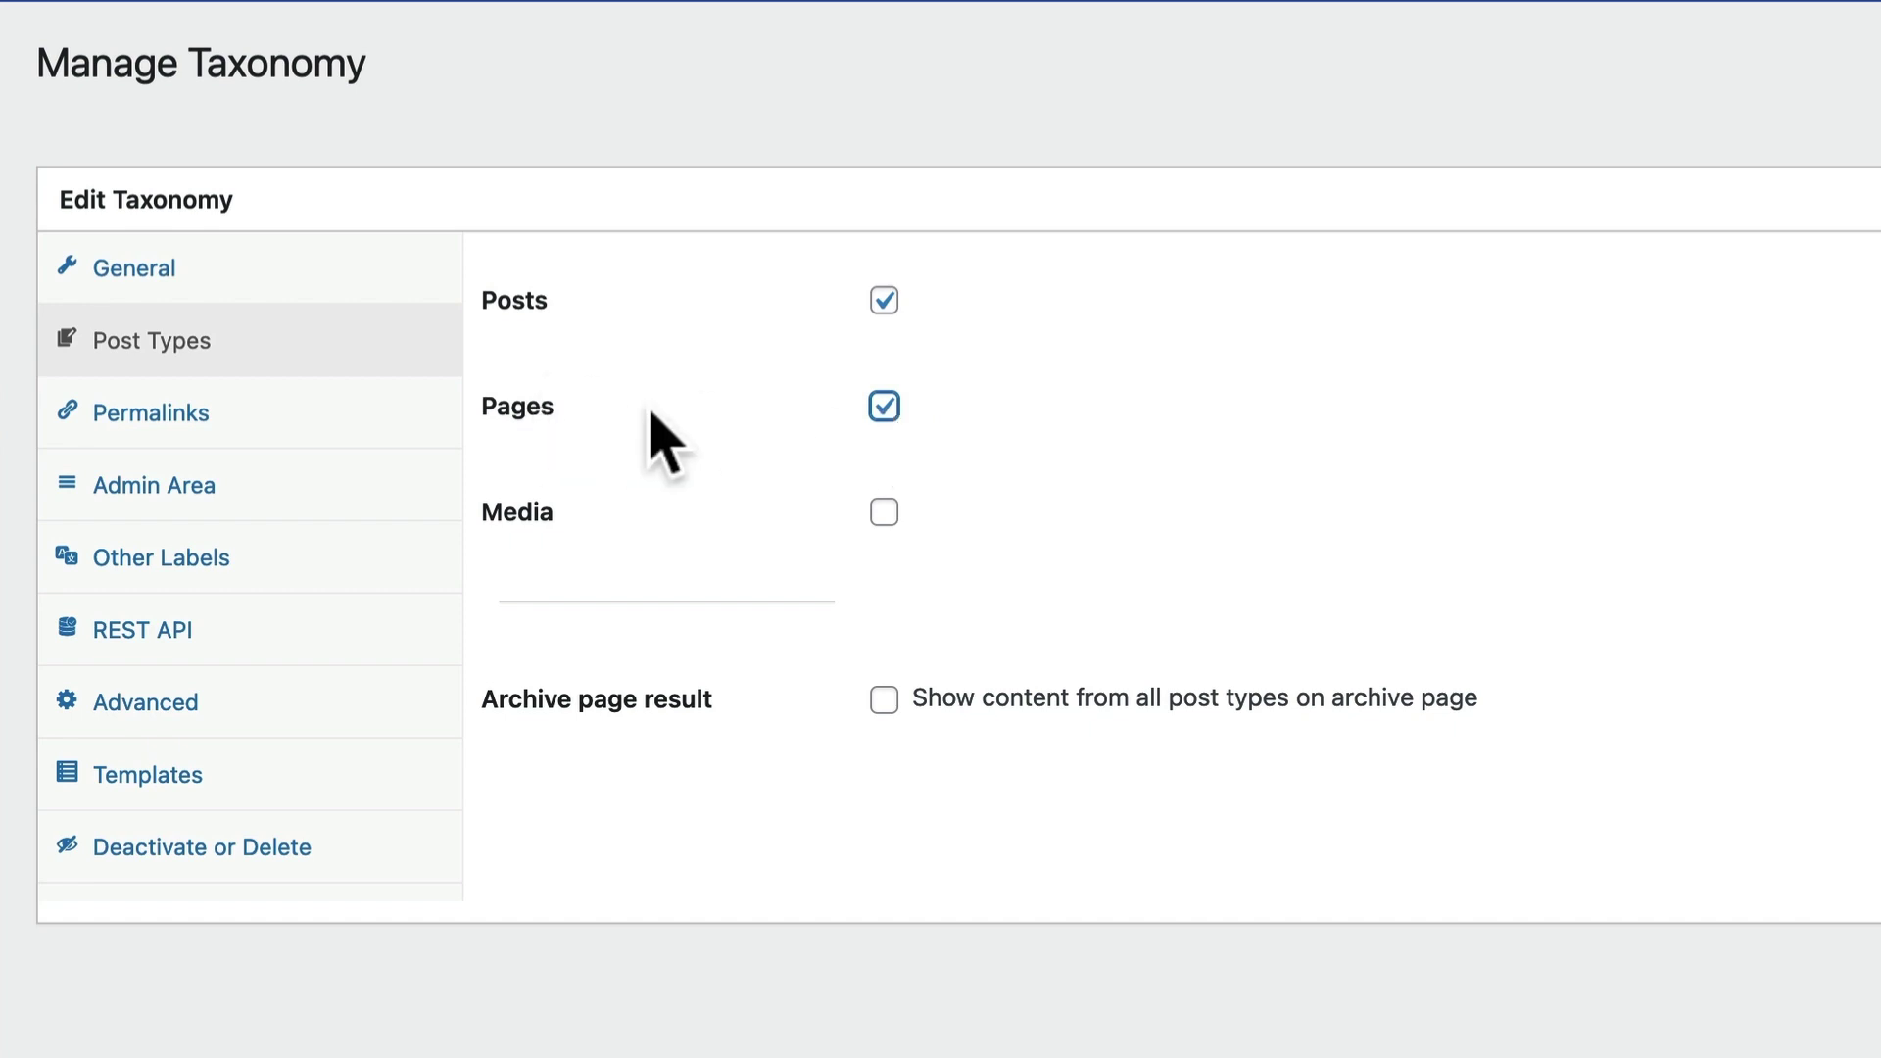
pyautogui.click(885, 711)
pyautogui.click(886, 714)
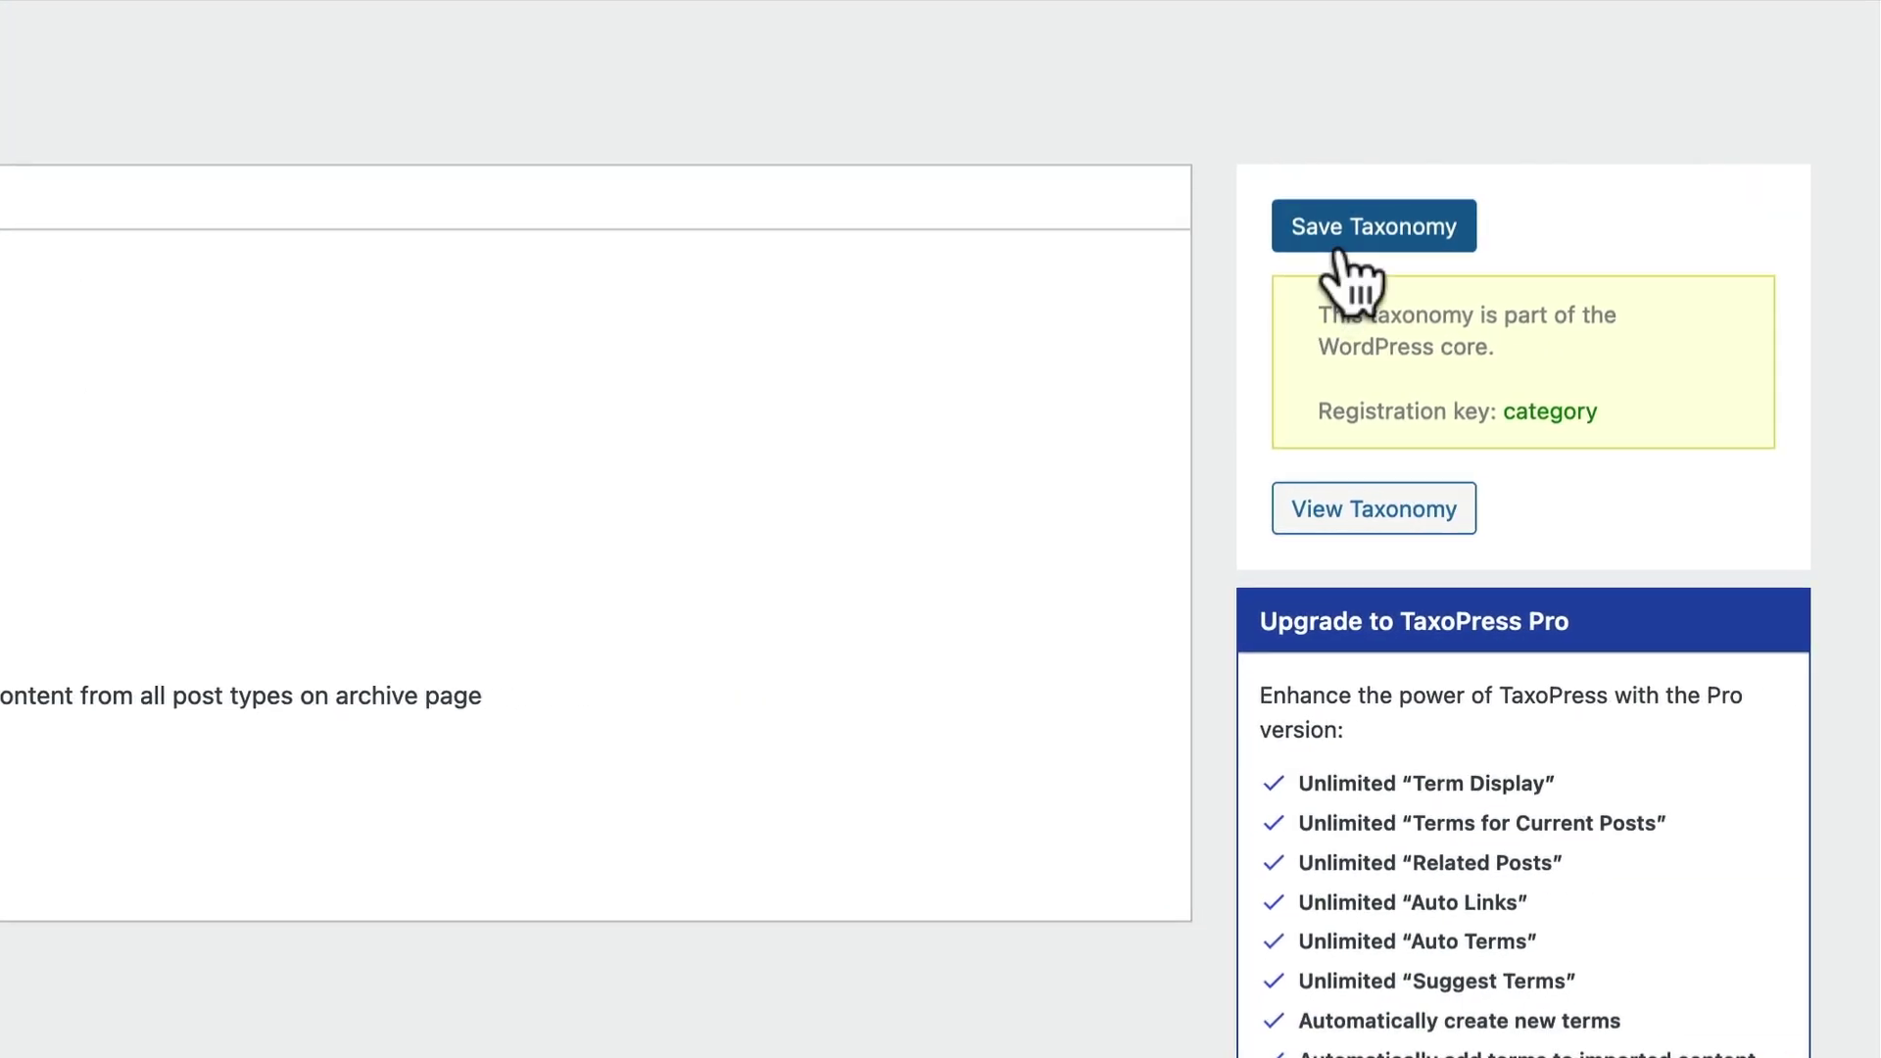
pyautogui.click(1349, 265)
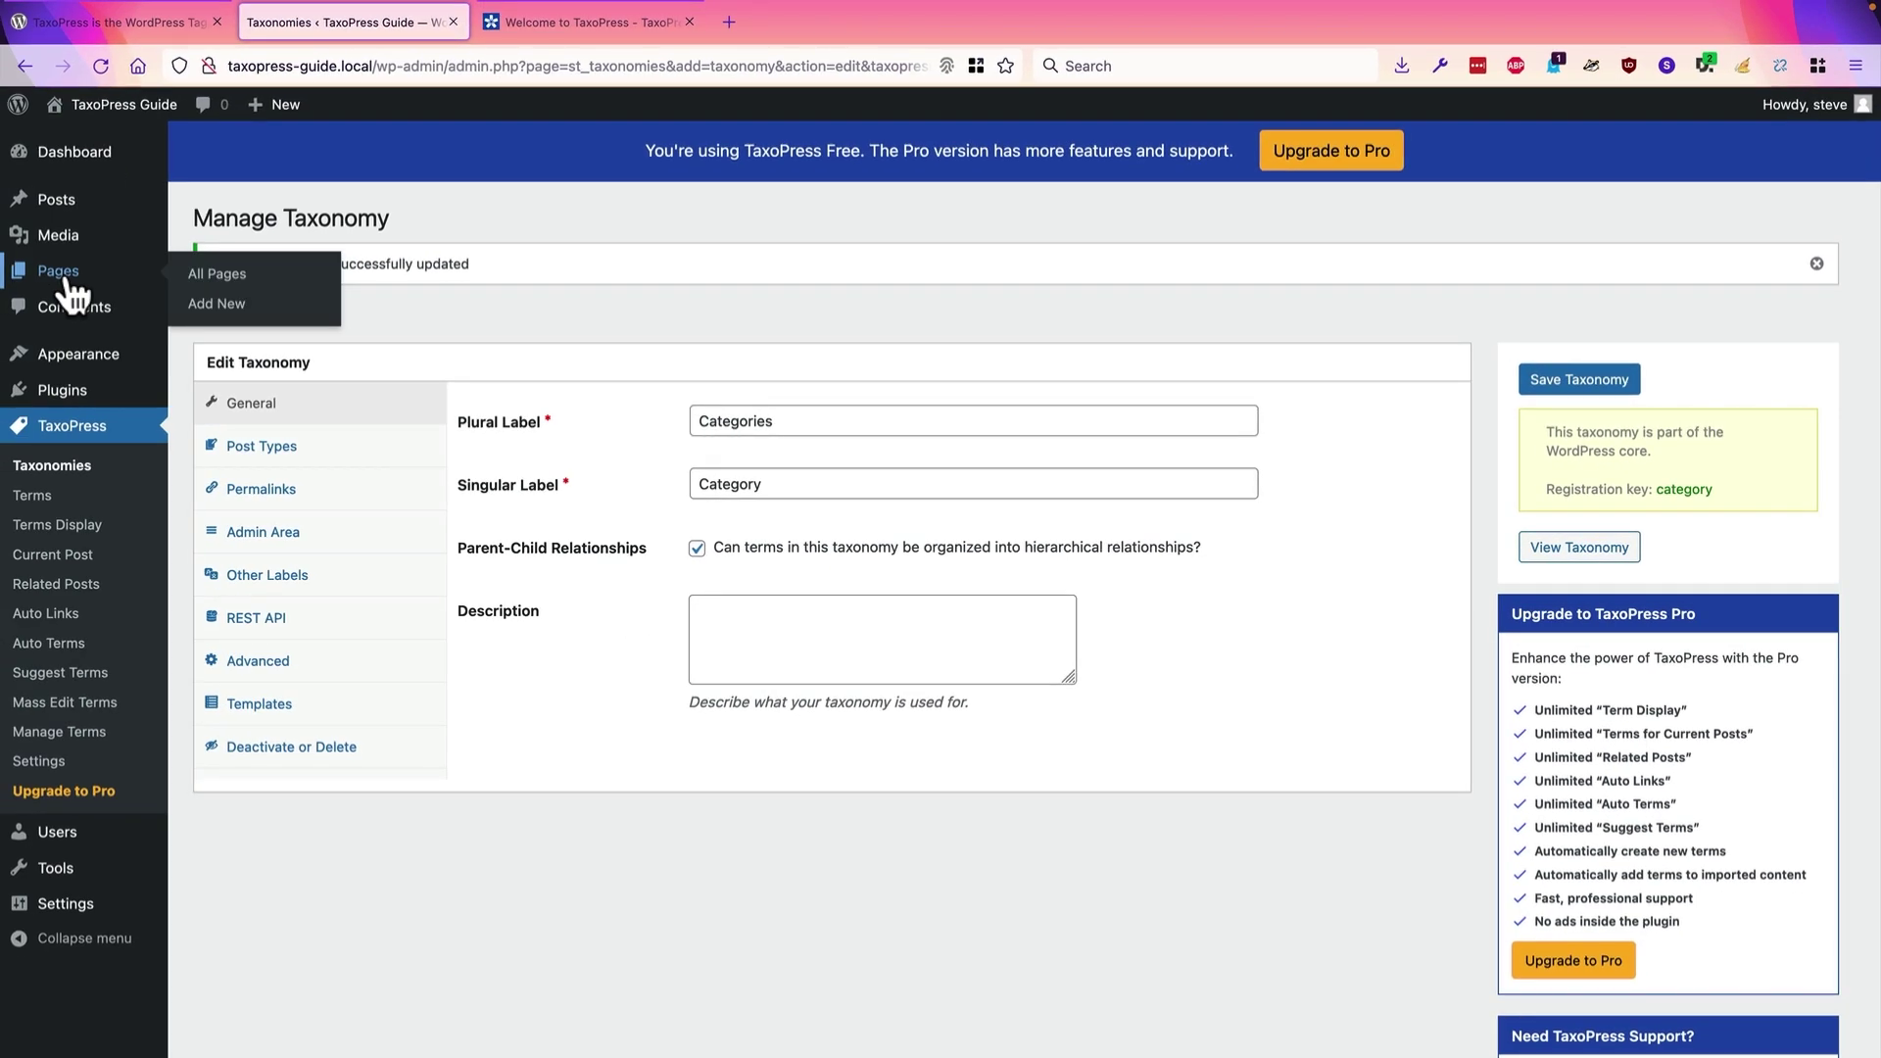
# Step: Browse the Pages list and its categories screen, then return to All Pages
pyautogui.click(65, 282)
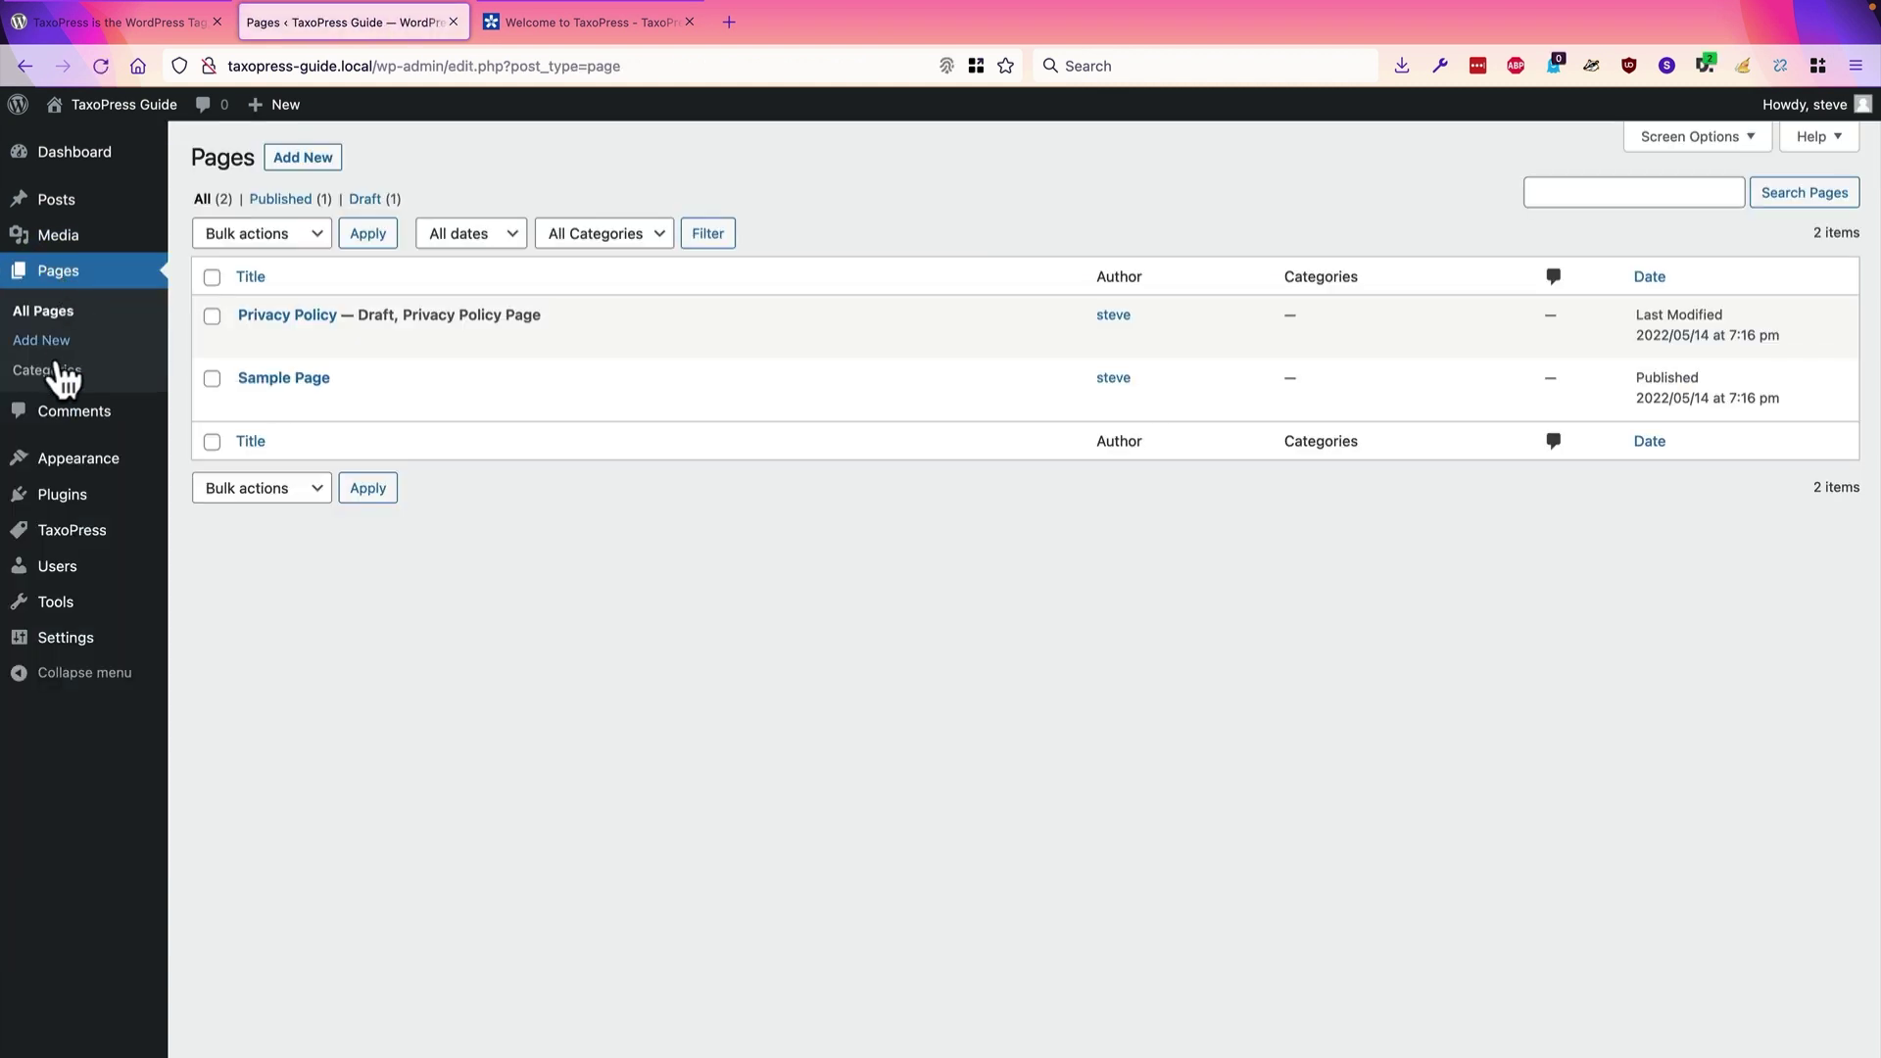
pyautogui.click(59, 370)
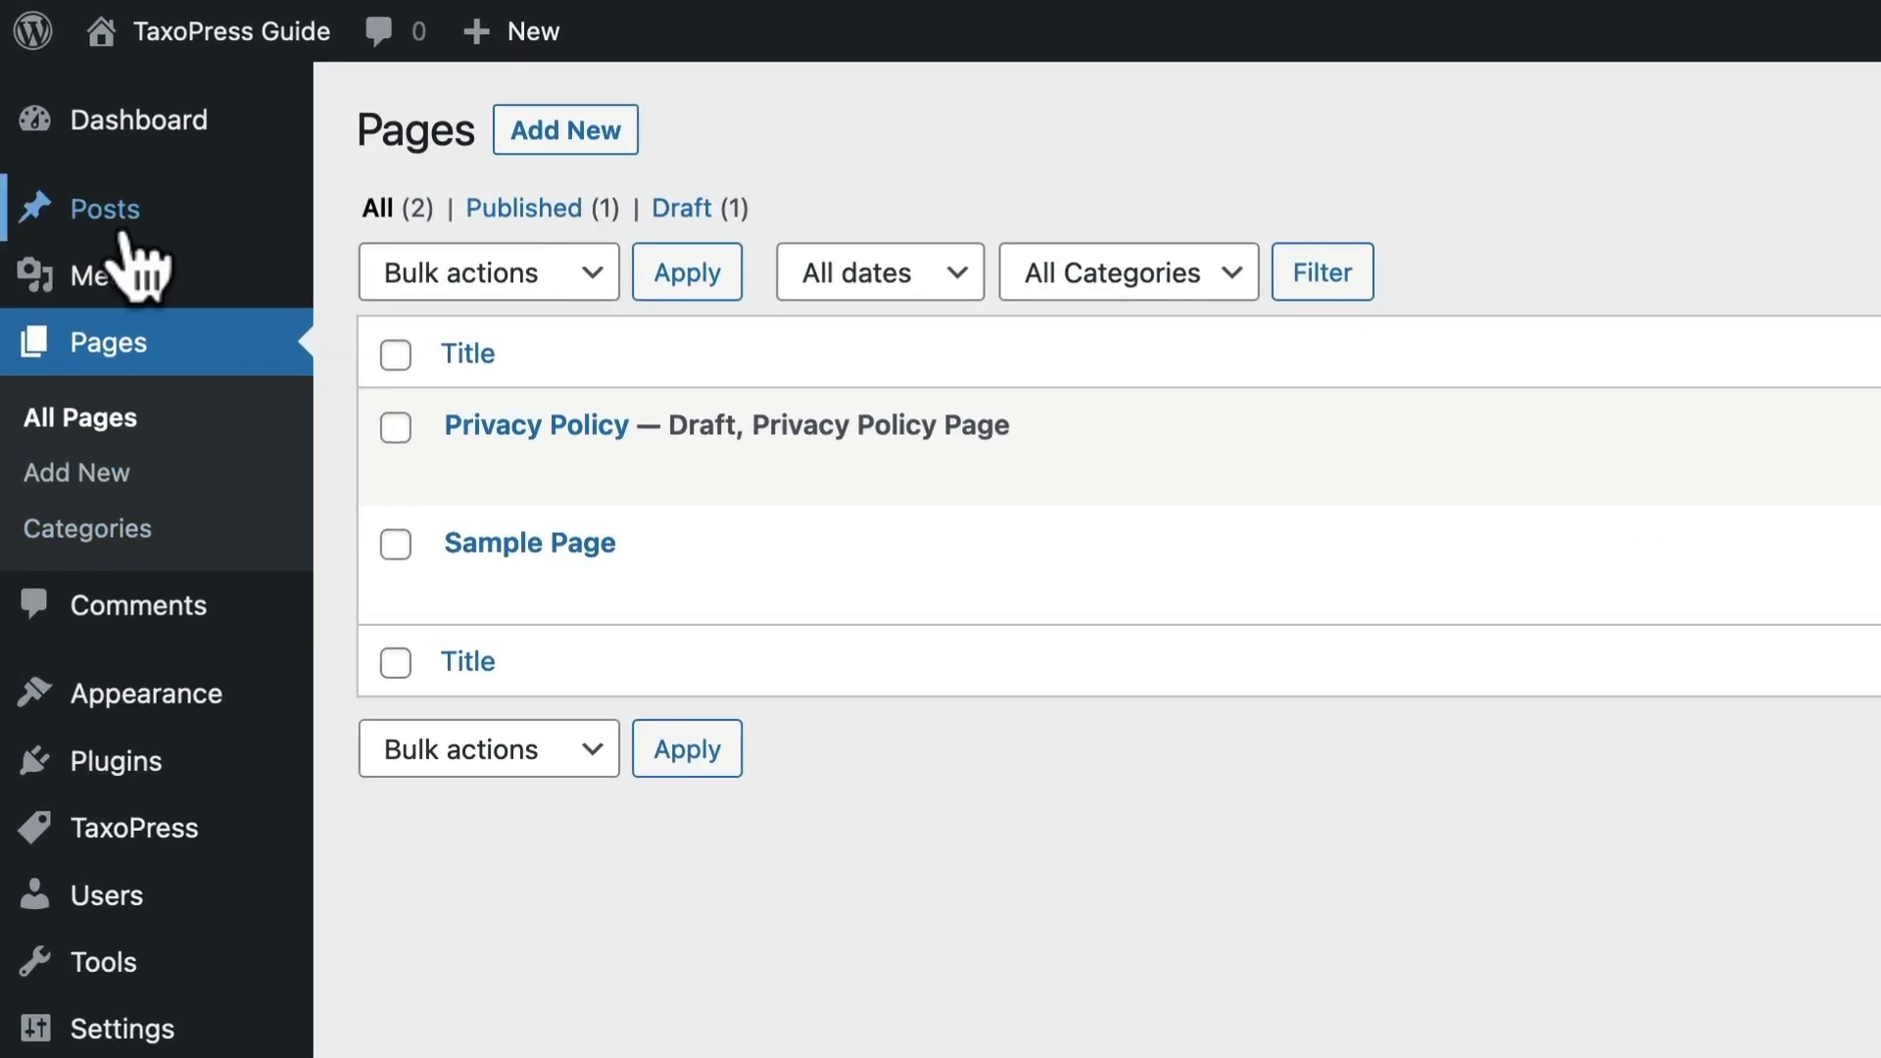
pyautogui.moveTo(61, 206)
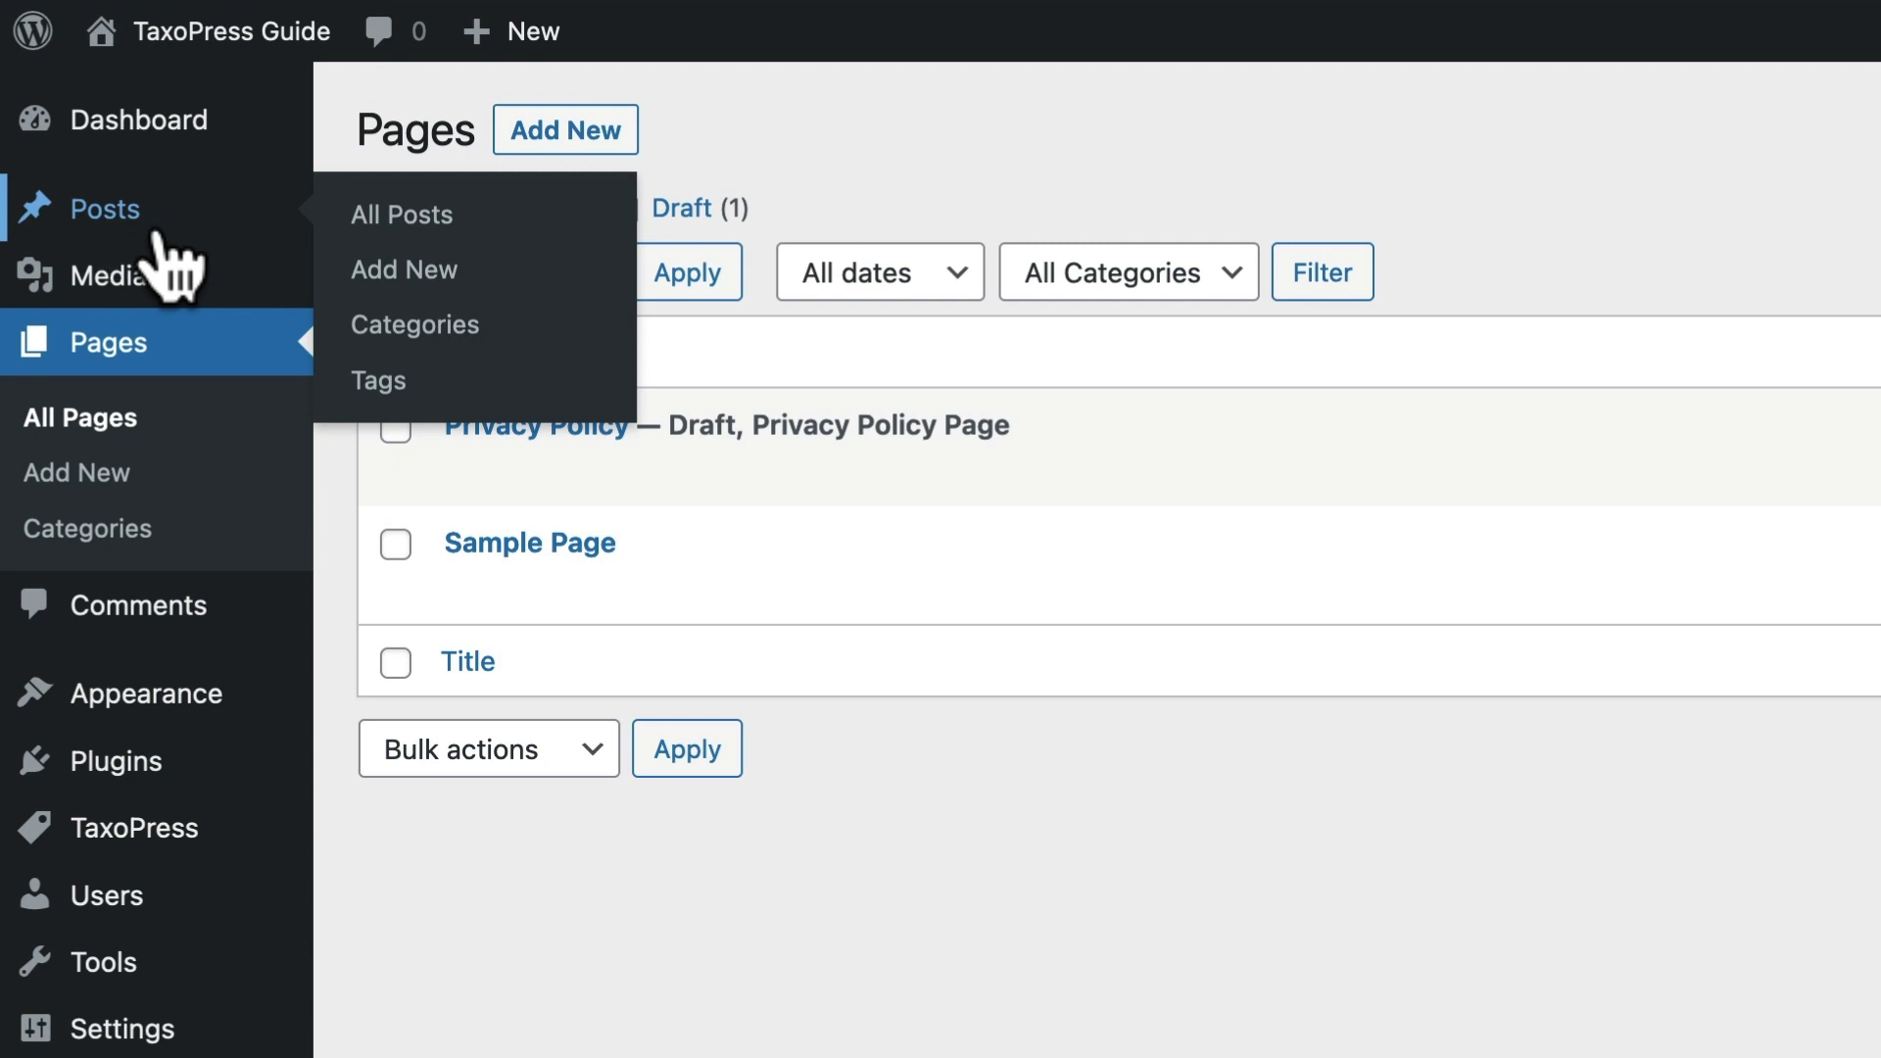
pyautogui.click(441, 332)
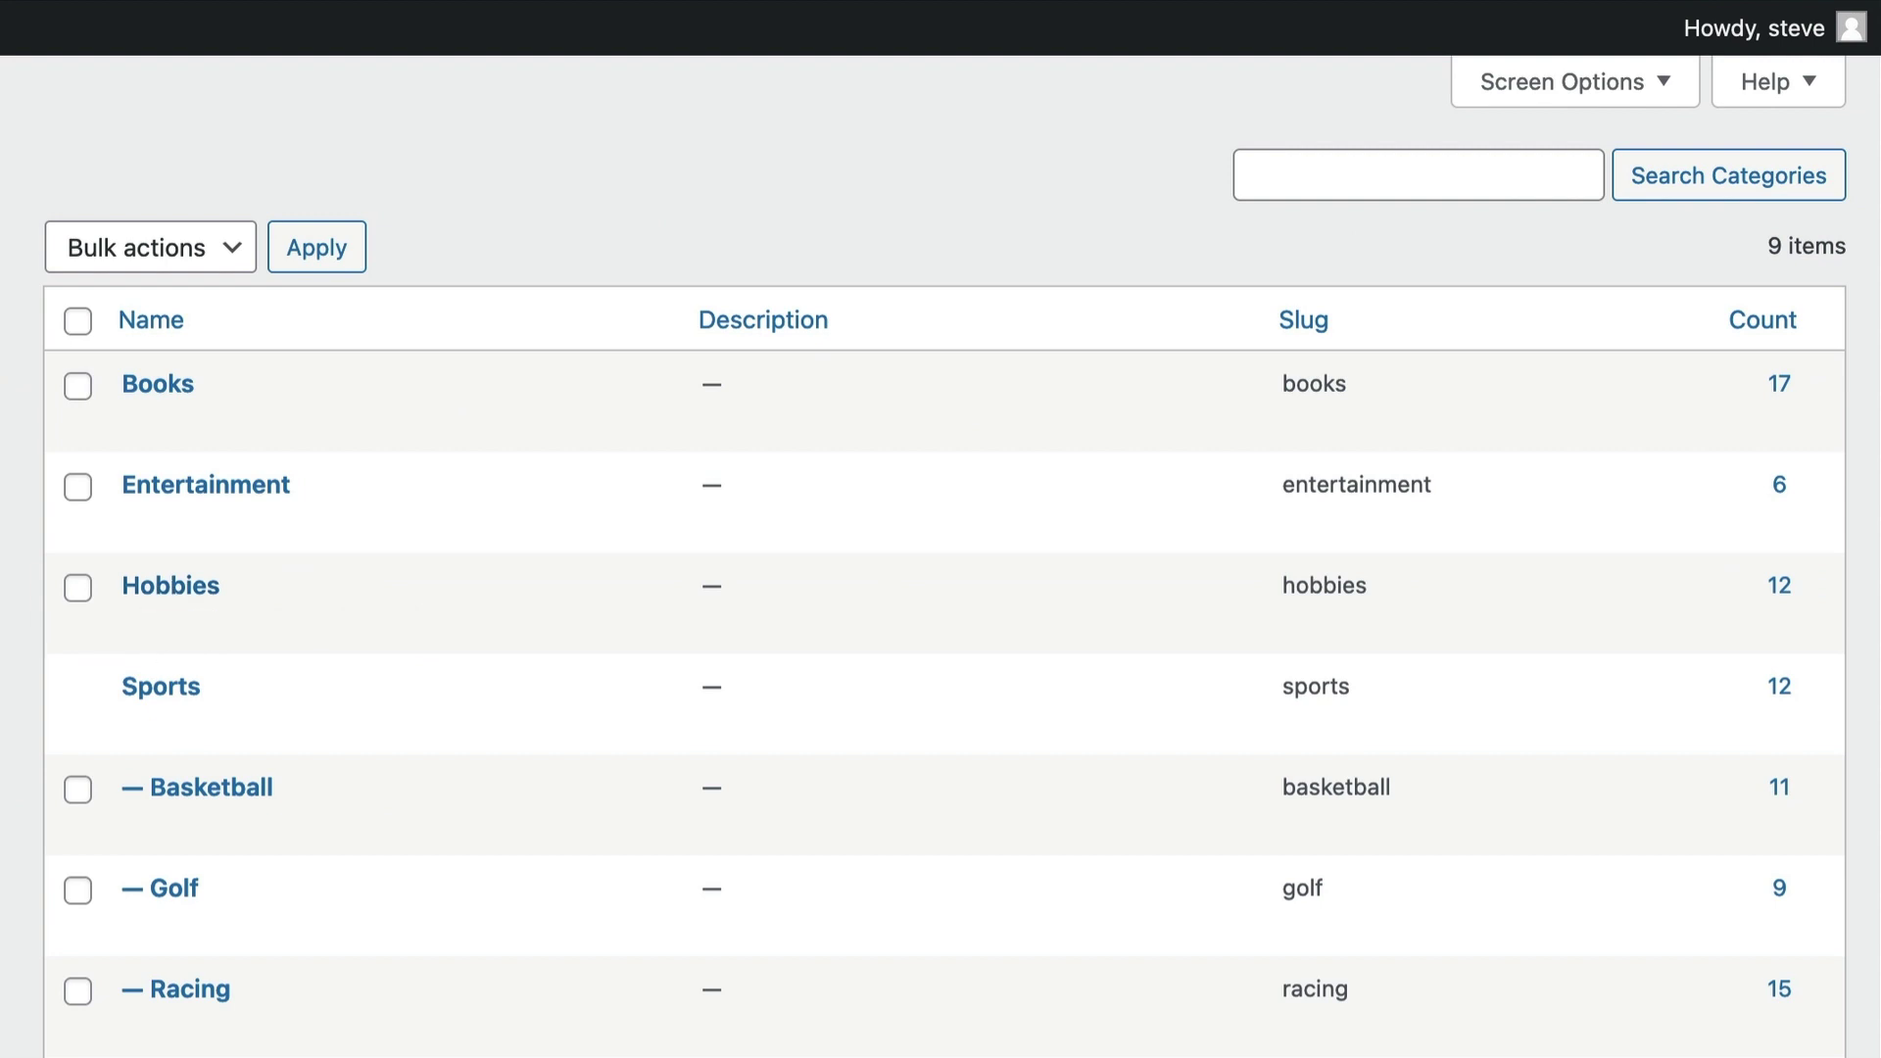
pyautogui.moveTo(107, 593)
pyautogui.click(367, 616)
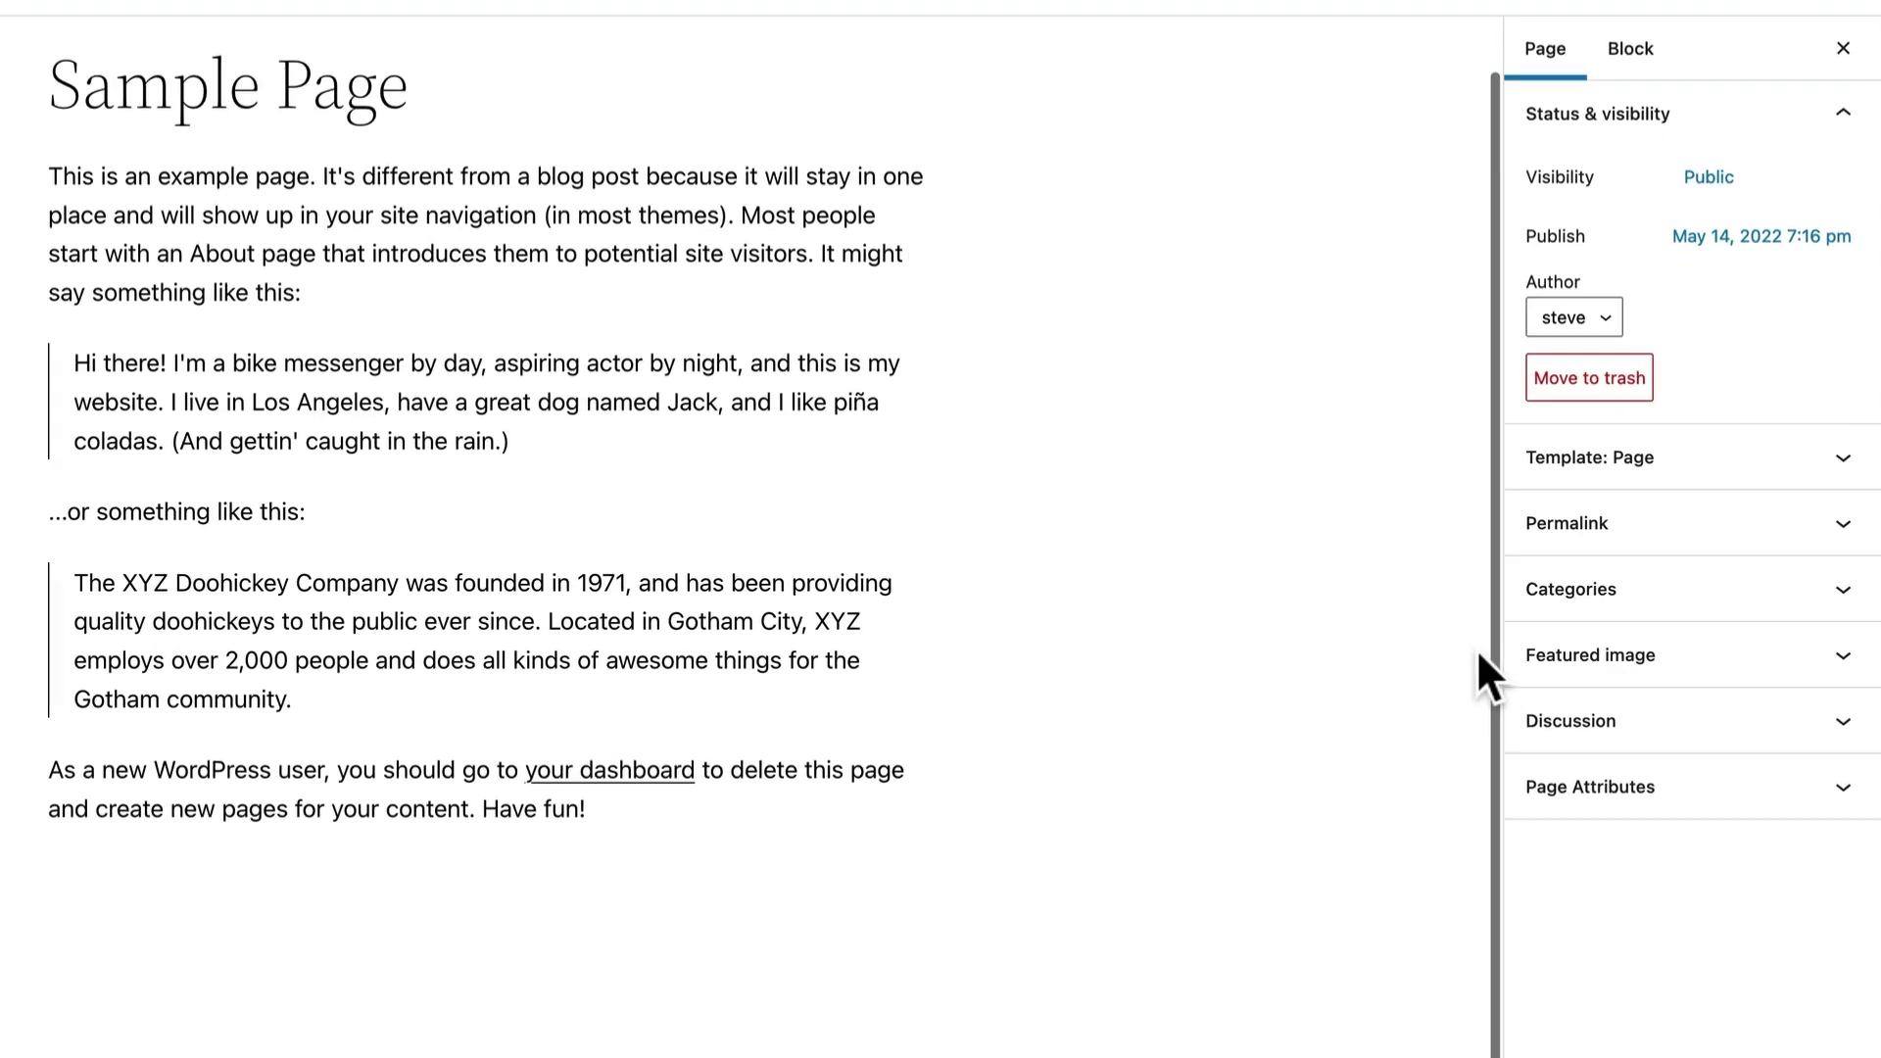
# Step: Tick Books, Entertainment and Hobbies for Sample Page, update it, and return to the Pages list
pyautogui.click(1646, 583)
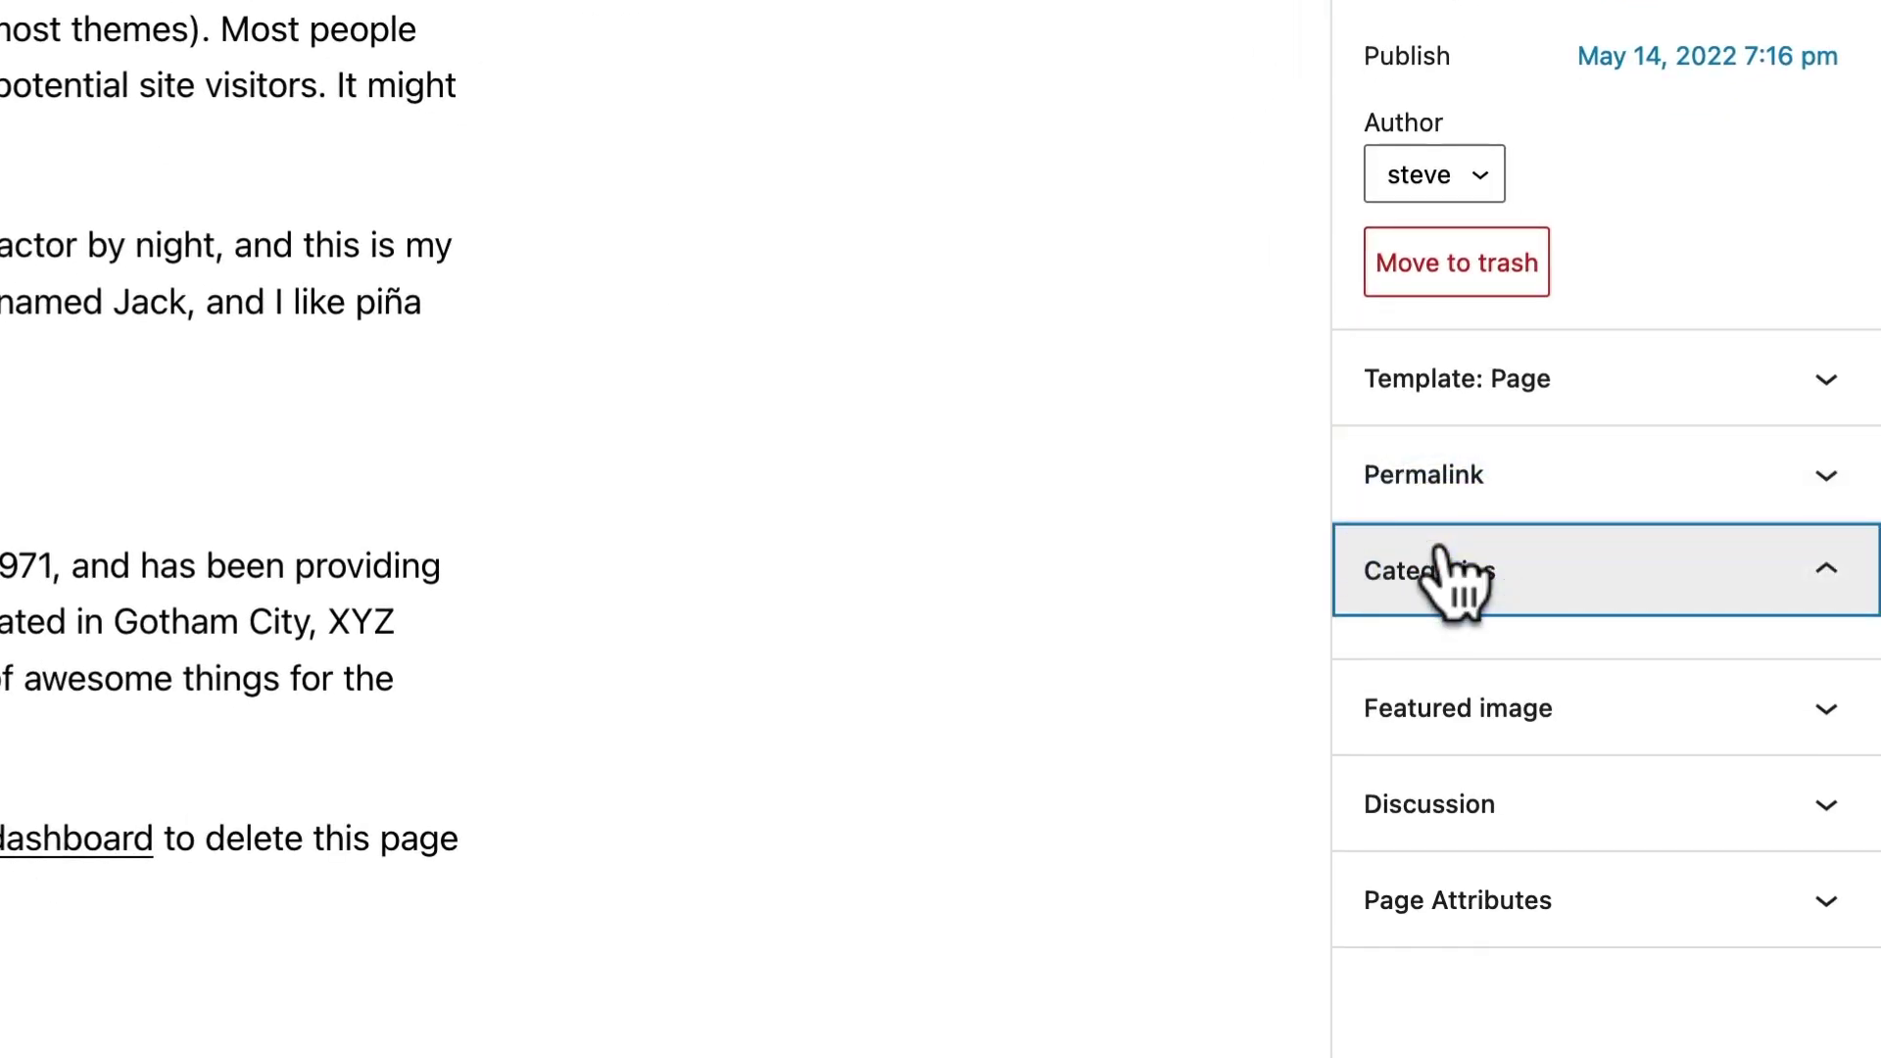
pyautogui.scroll(-1, 1457, 861)
pyautogui.scroll(1, 1455, 864)
pyautogui.click(1383, 777)
pyautogui.click(1383, 833)
pyautogui.click(1383, 565)
pyautogui.click(1720, 119)
pyautogui.click(31, 119)
# Step: Edit Categories in TaxoPress Taxonomies and review its Permalinks, Admin Area and Other Labels tabs
pyautogui.moveTo(100, 542)
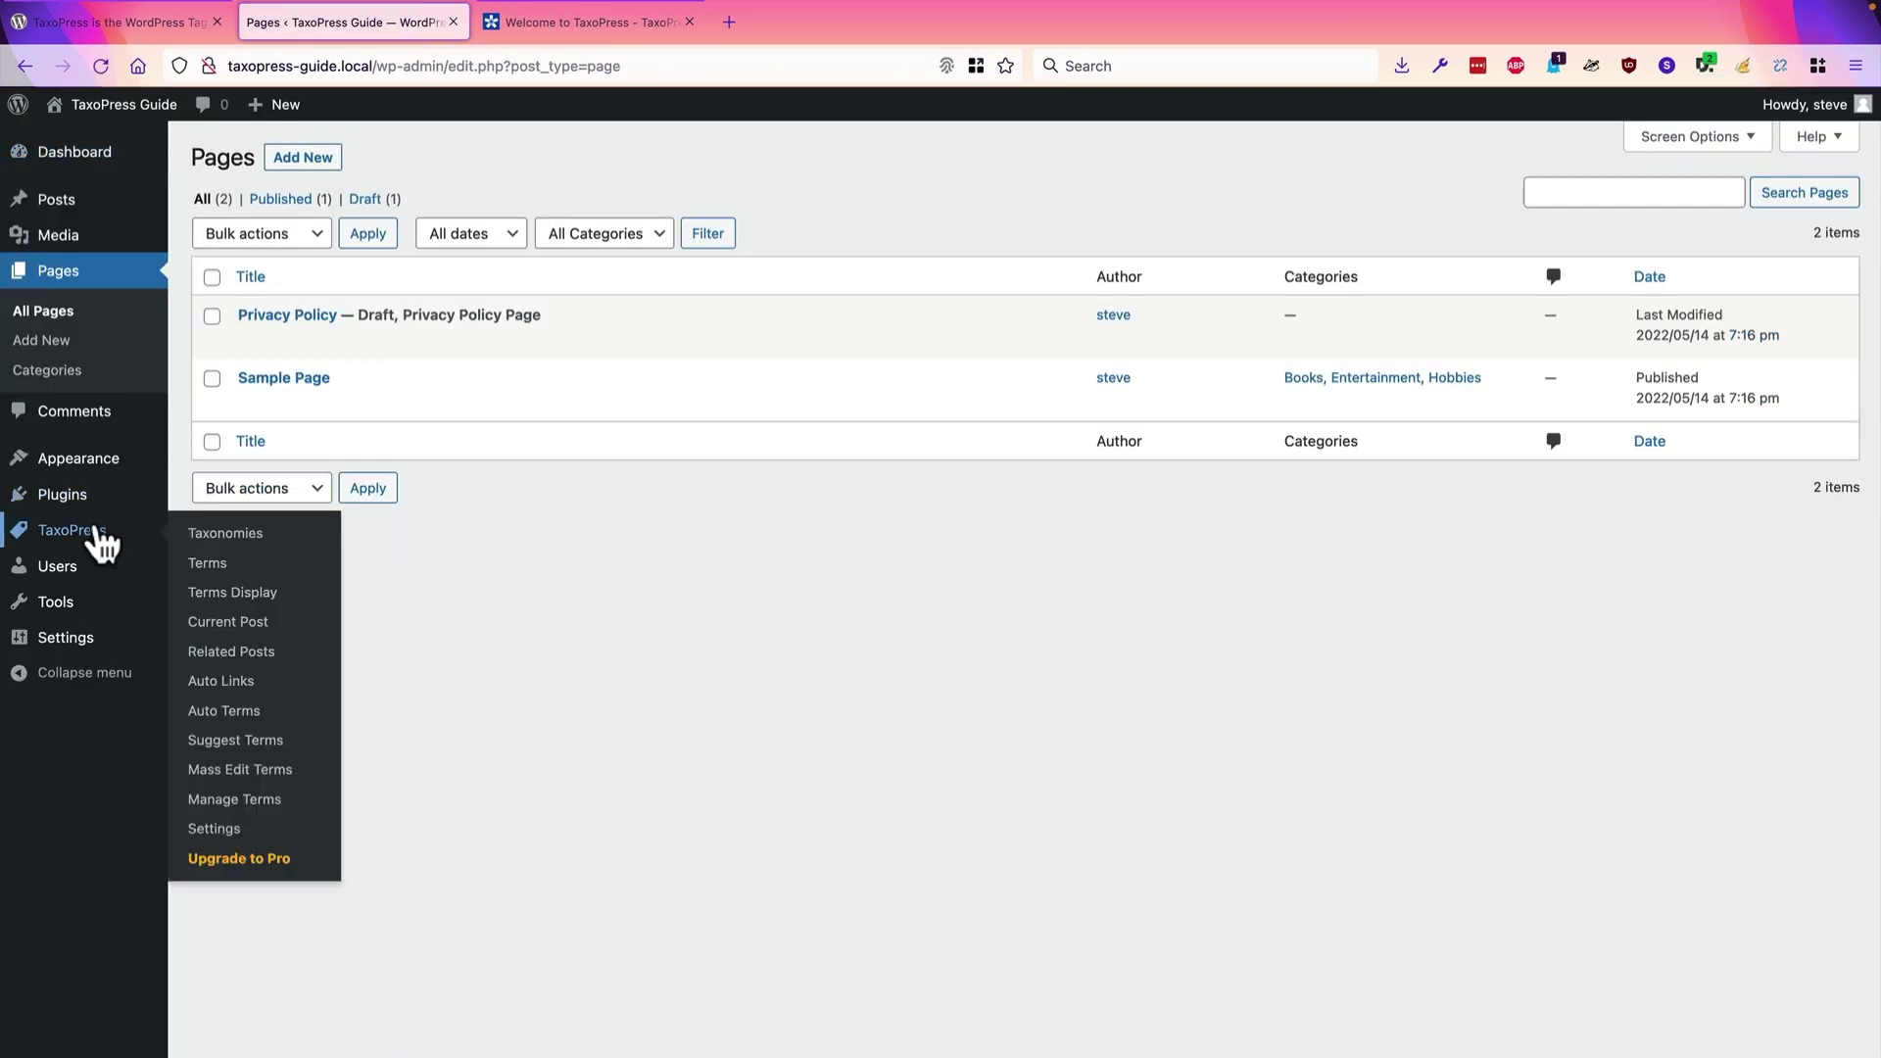
pyautogui.click(208, 535)
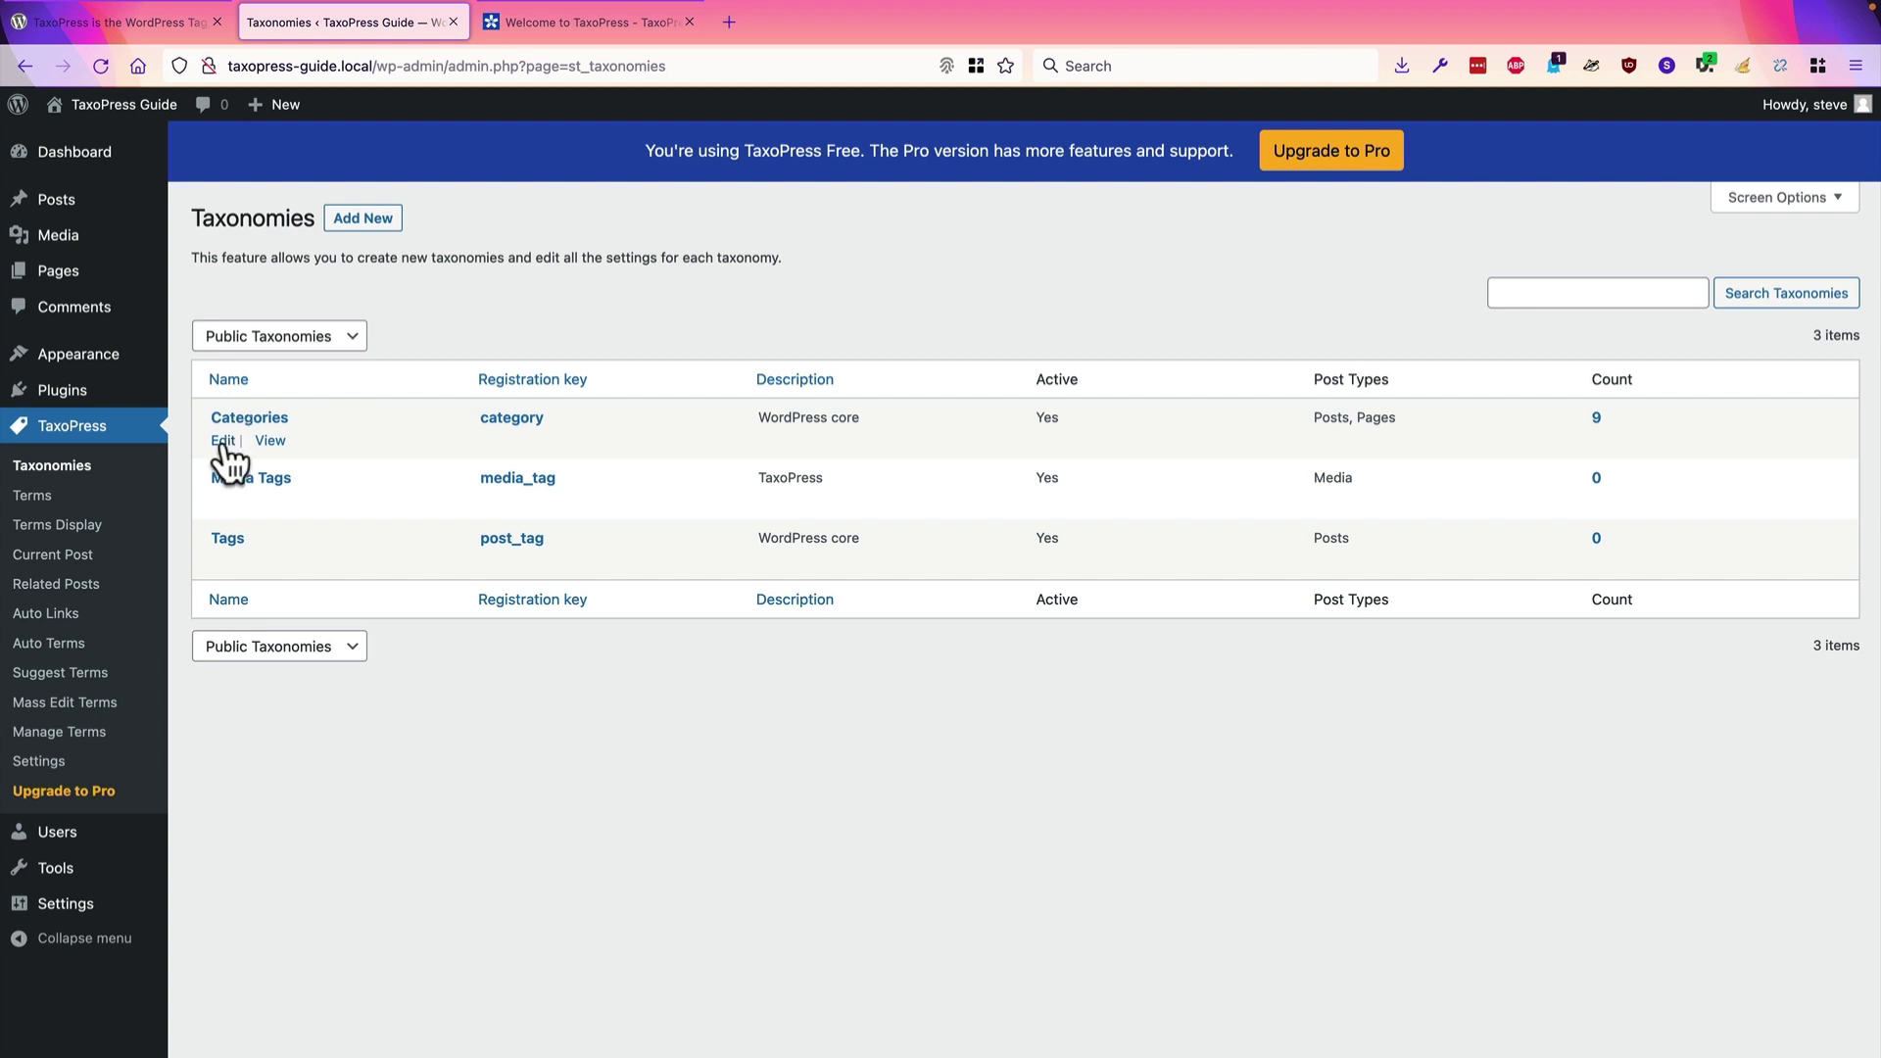
pyautogui.click(224, 441)
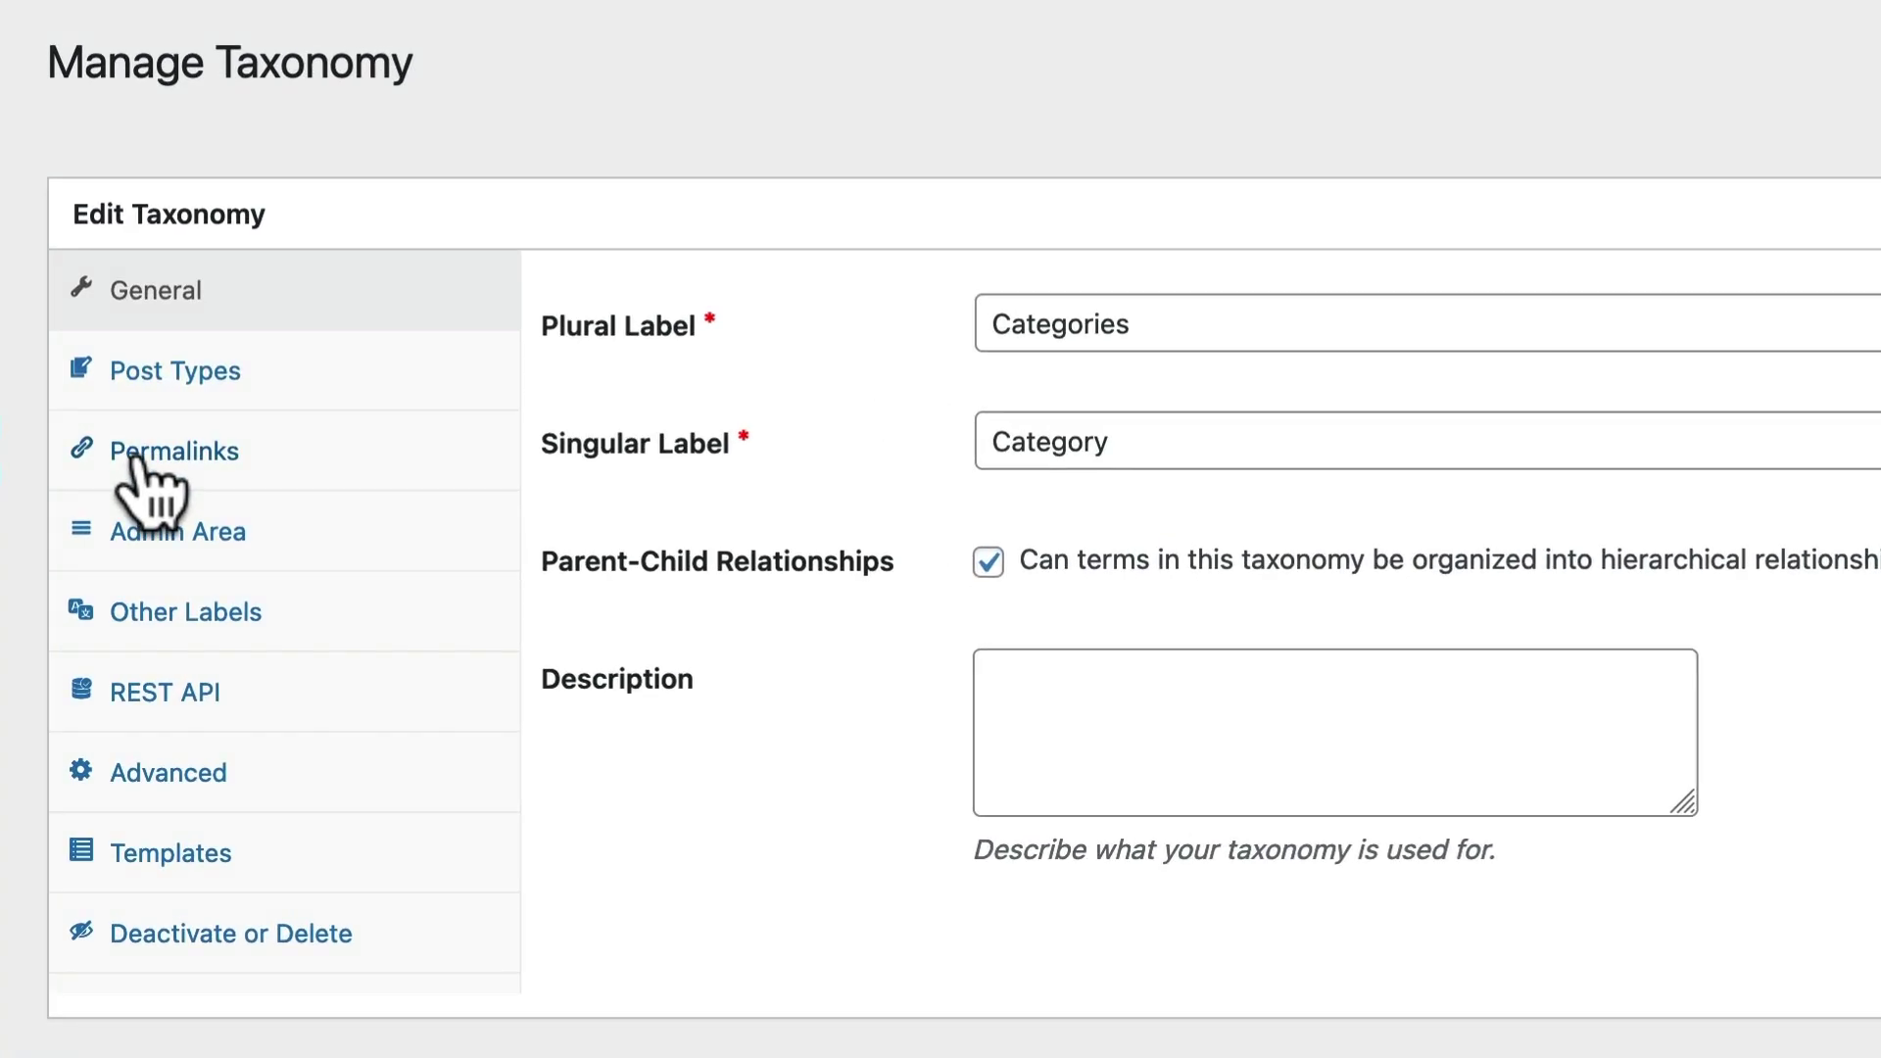
pyautogui.click(136, 460)
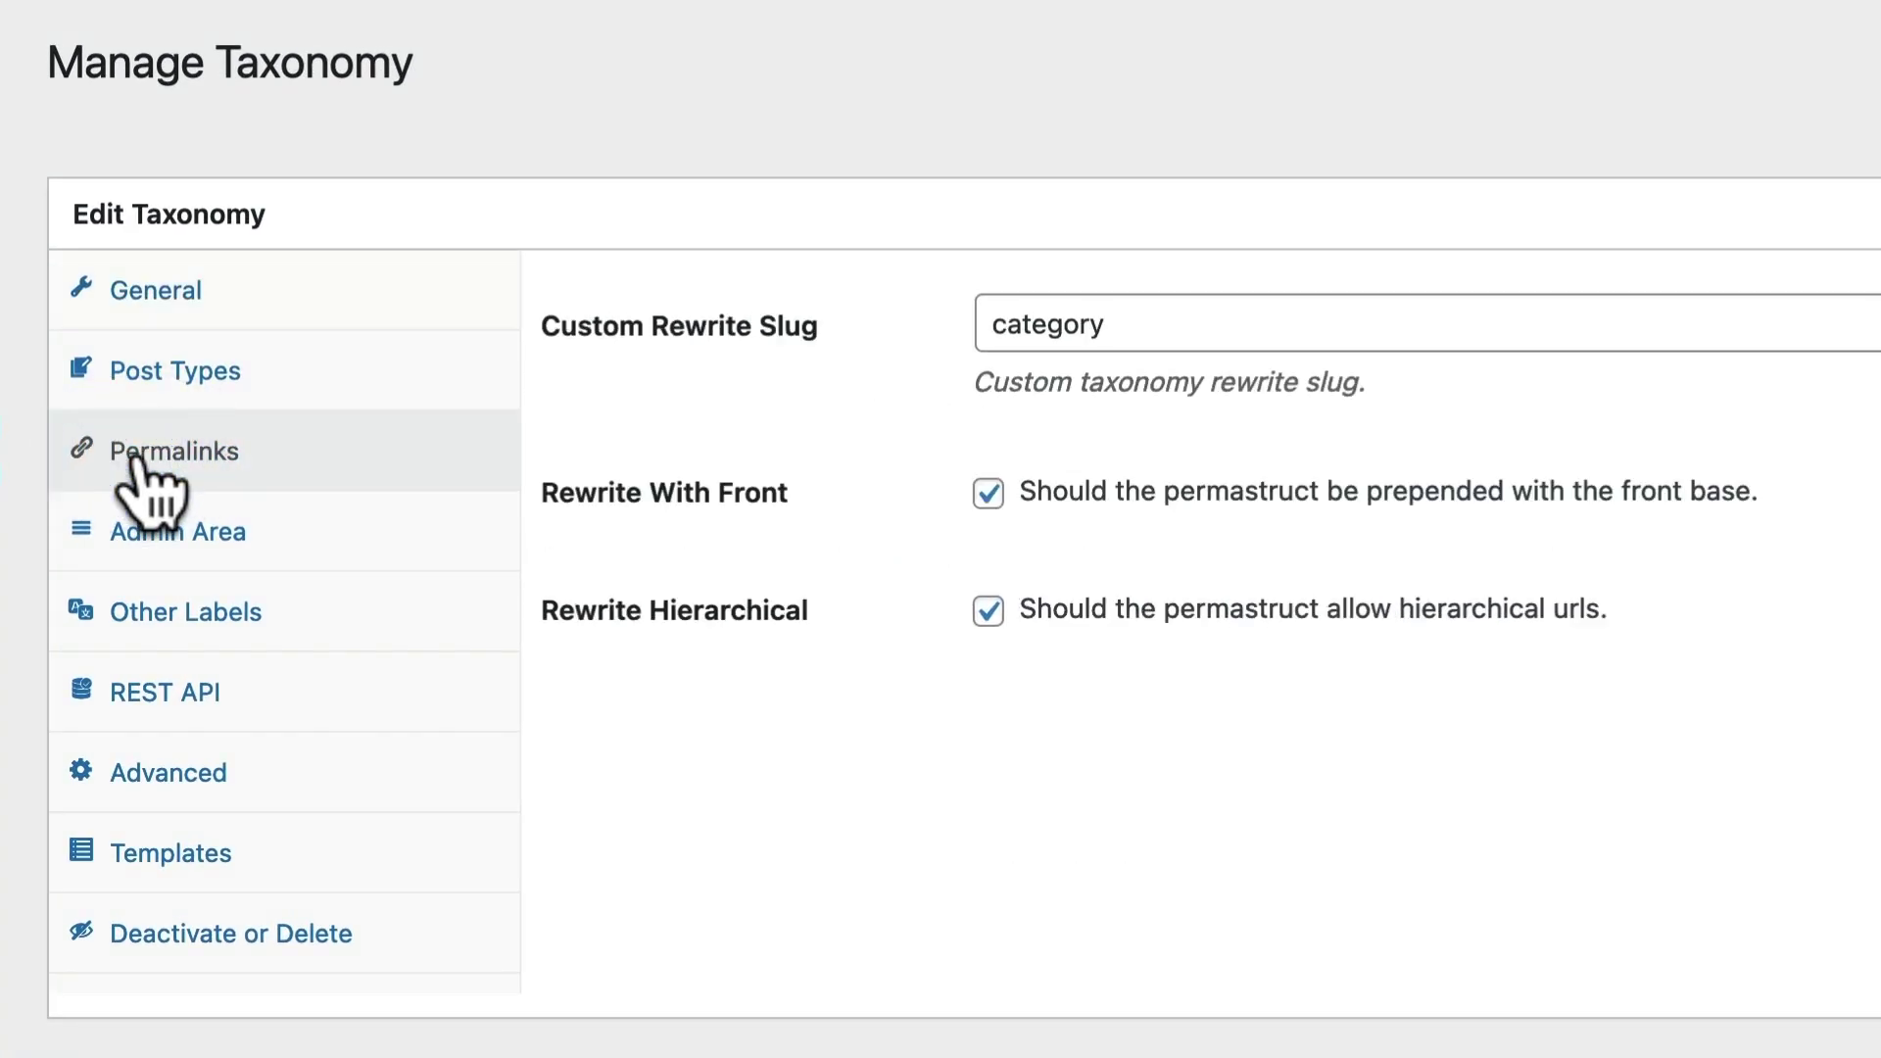
pyautogui.click(136, 520)
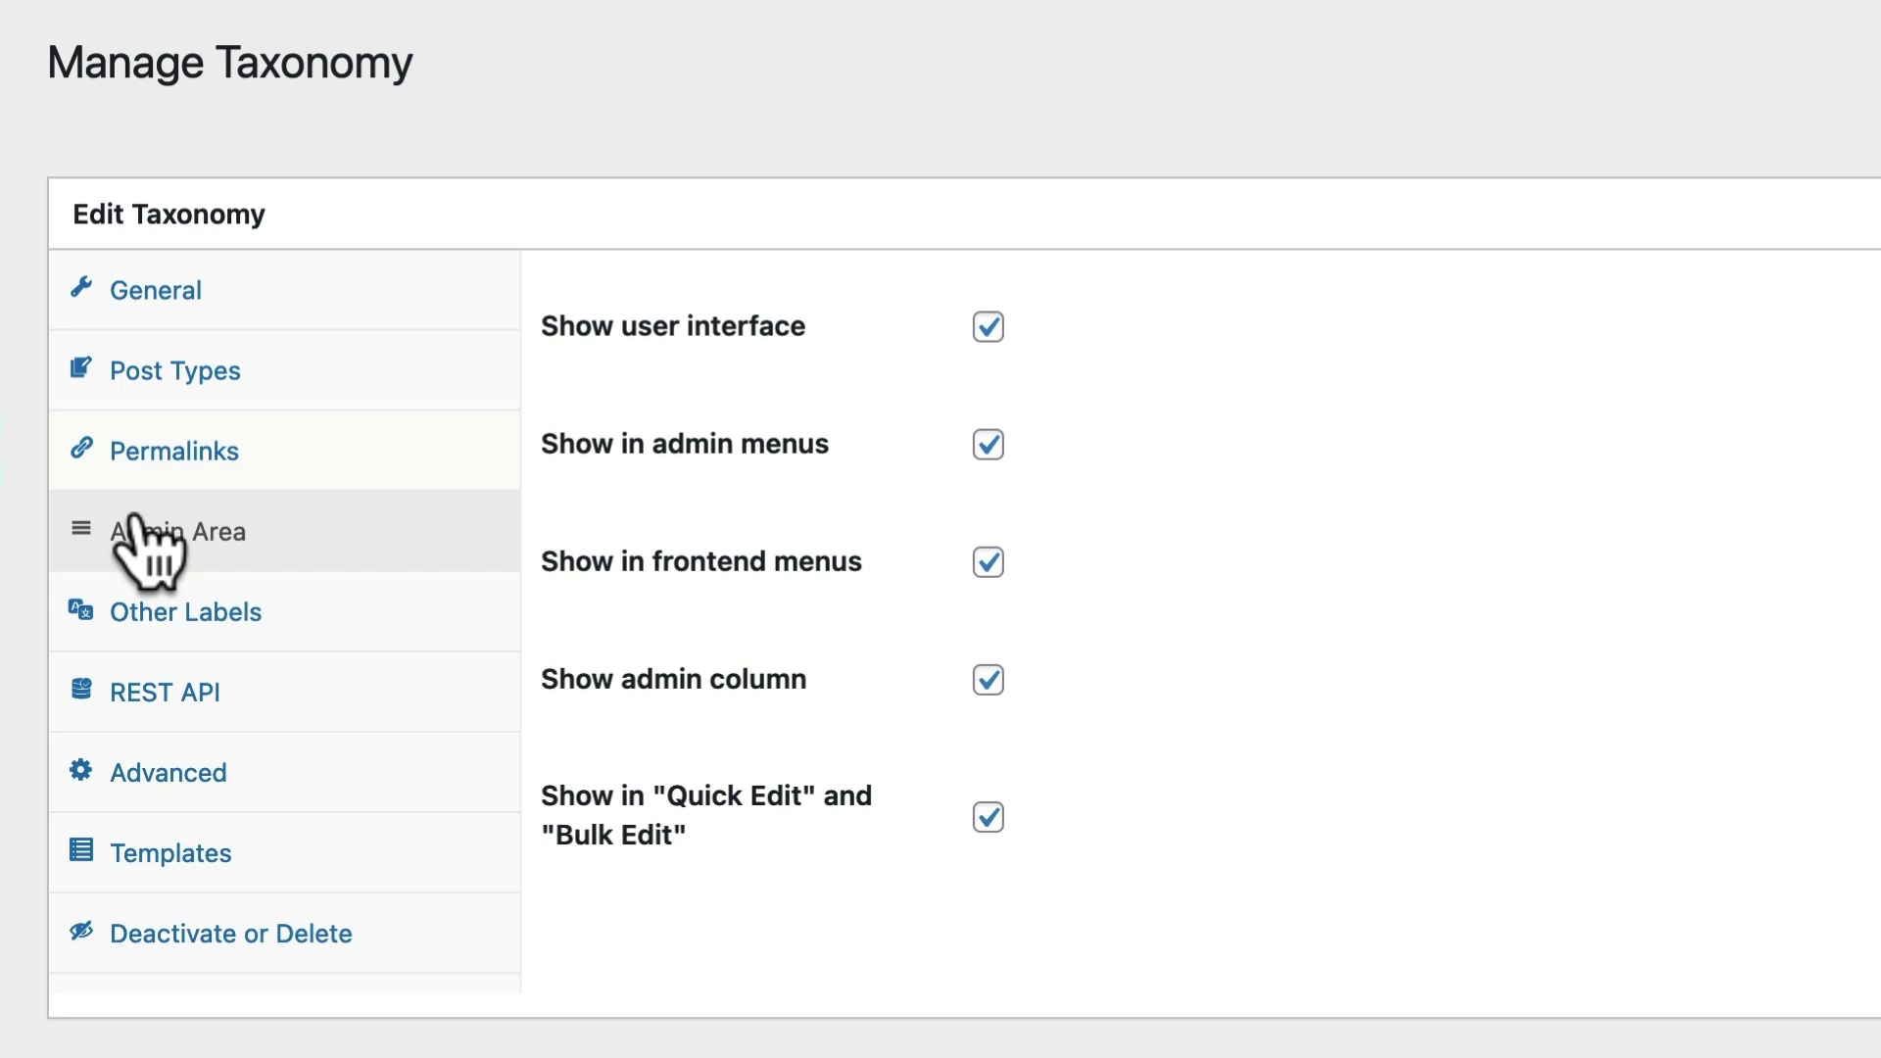
pyautogui.click(147, 593)
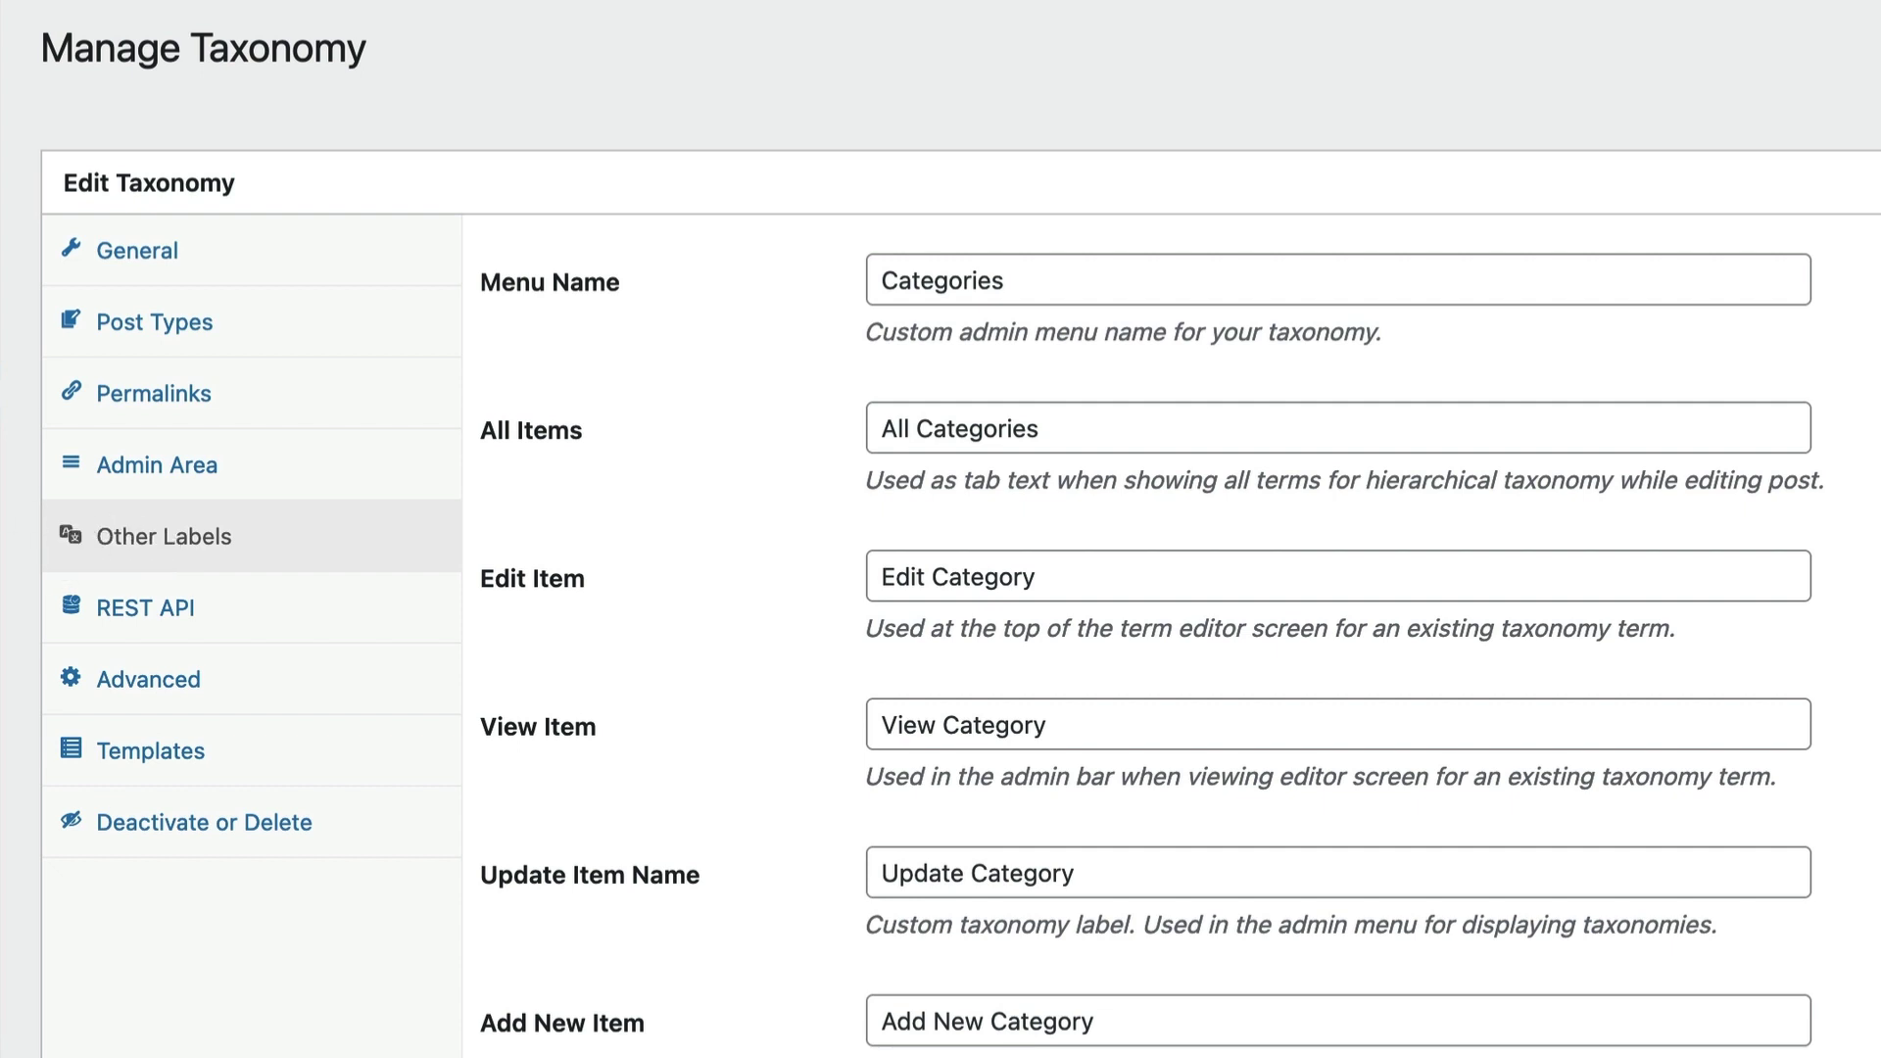
# Step: Open TaxoPress > Terms to list all site terms such as Books, Hobbies, Swimming and Golf
pyautogui.click(81, 522)
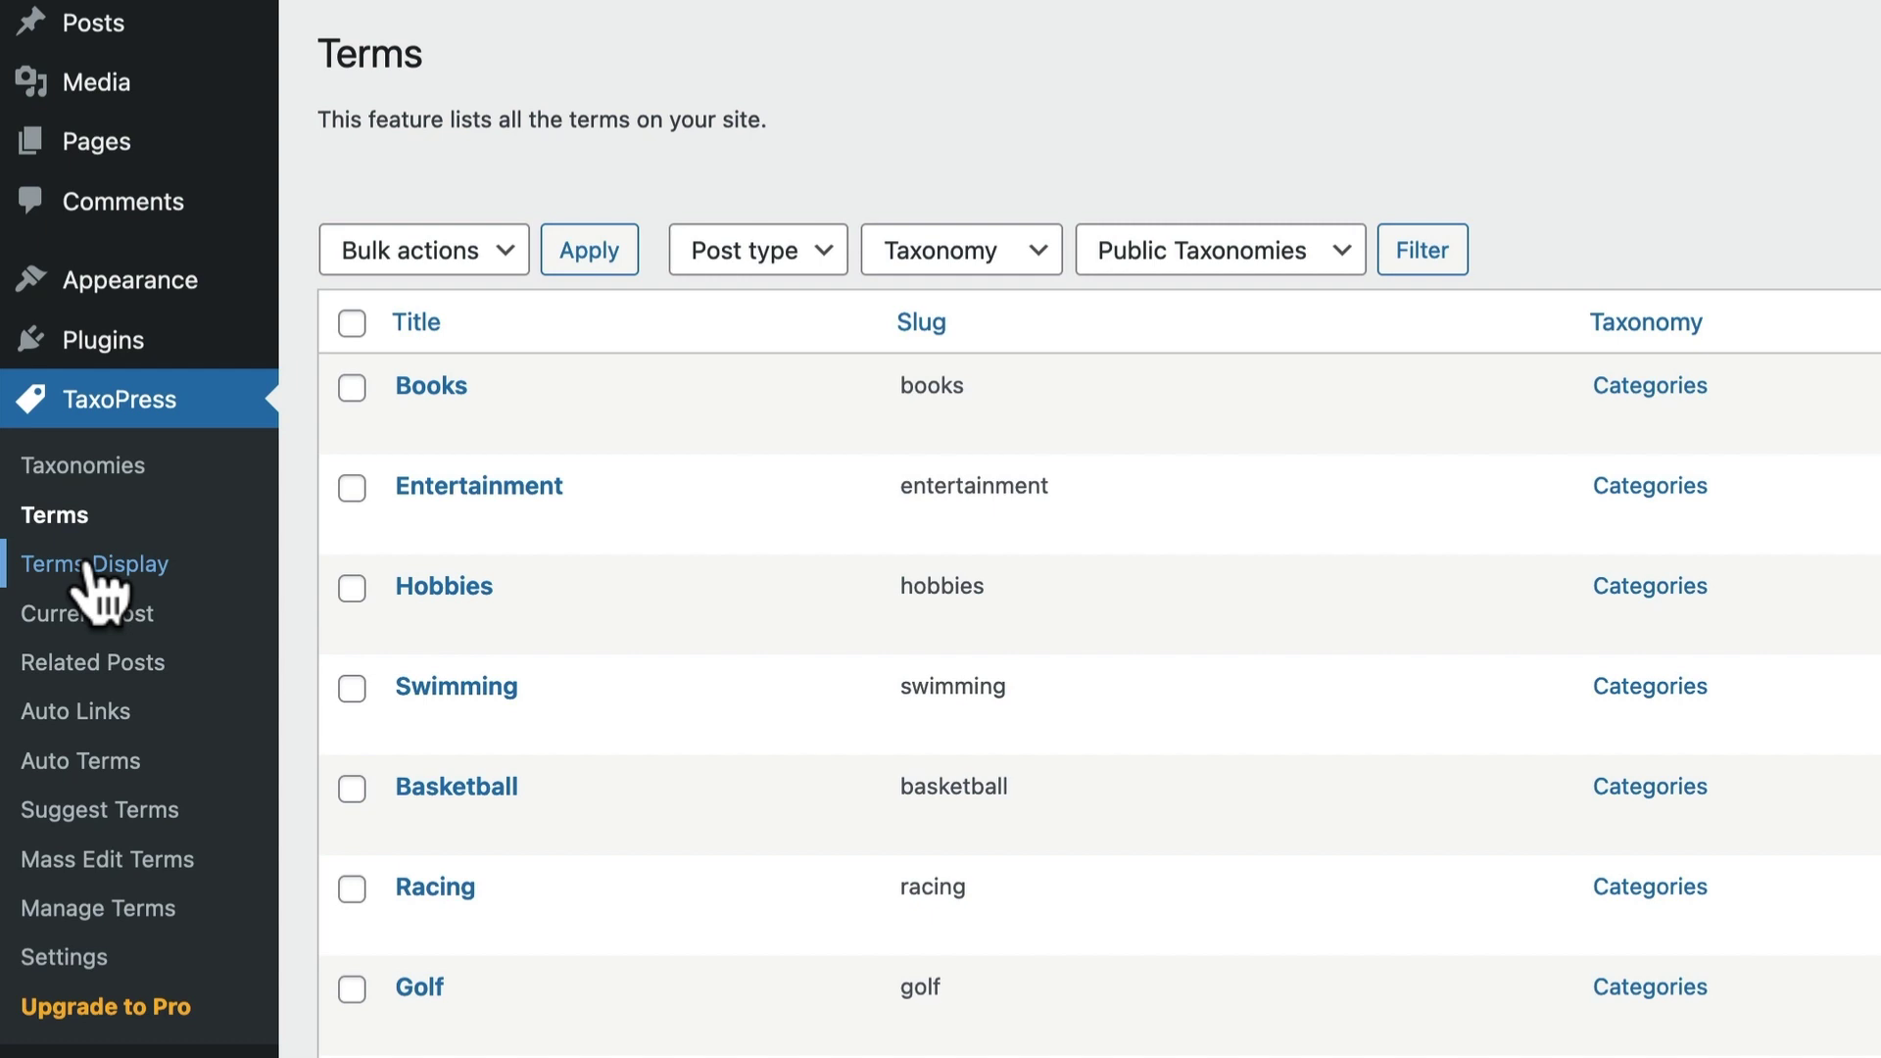
# Step: Set the existing Terms Display's taxonomy to Categories (category) in Cloud format and save it
pyautogui.click(88, 566)
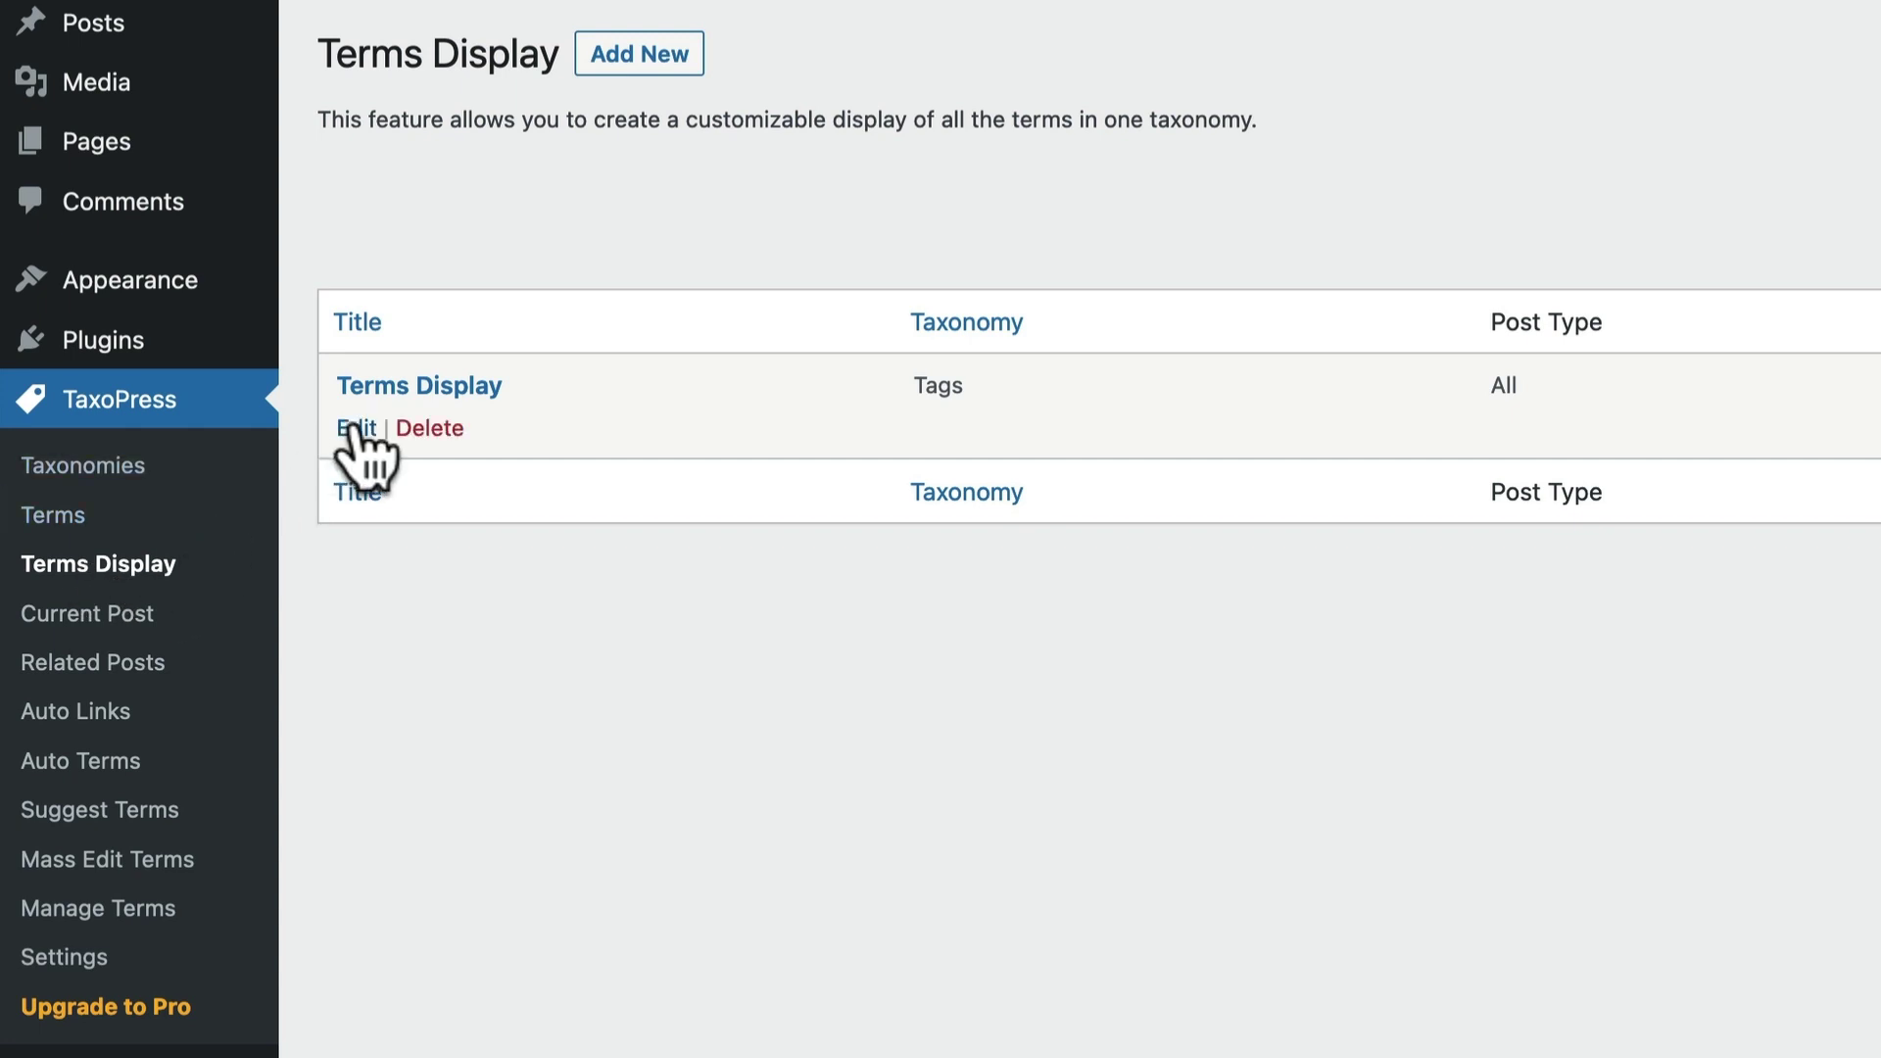
pyautogui.click(359, 428)
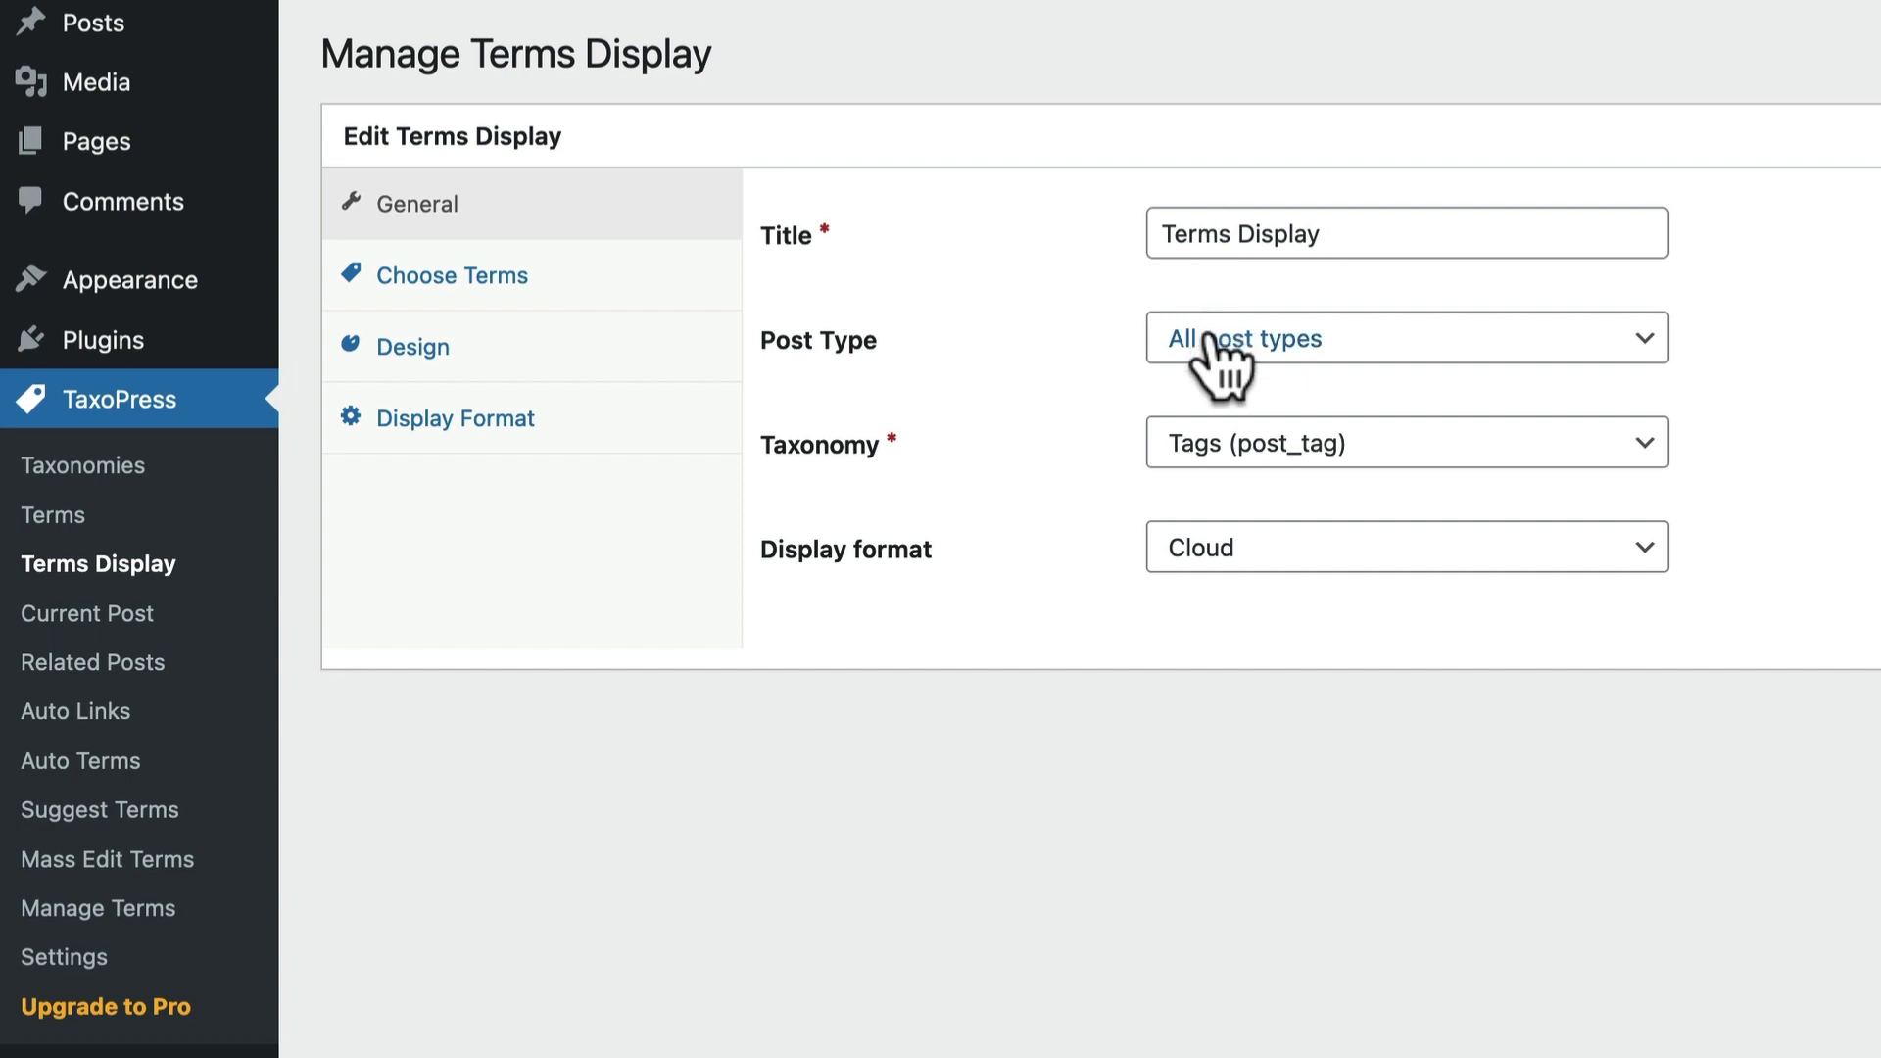
pyautogui.click(1229, 455)
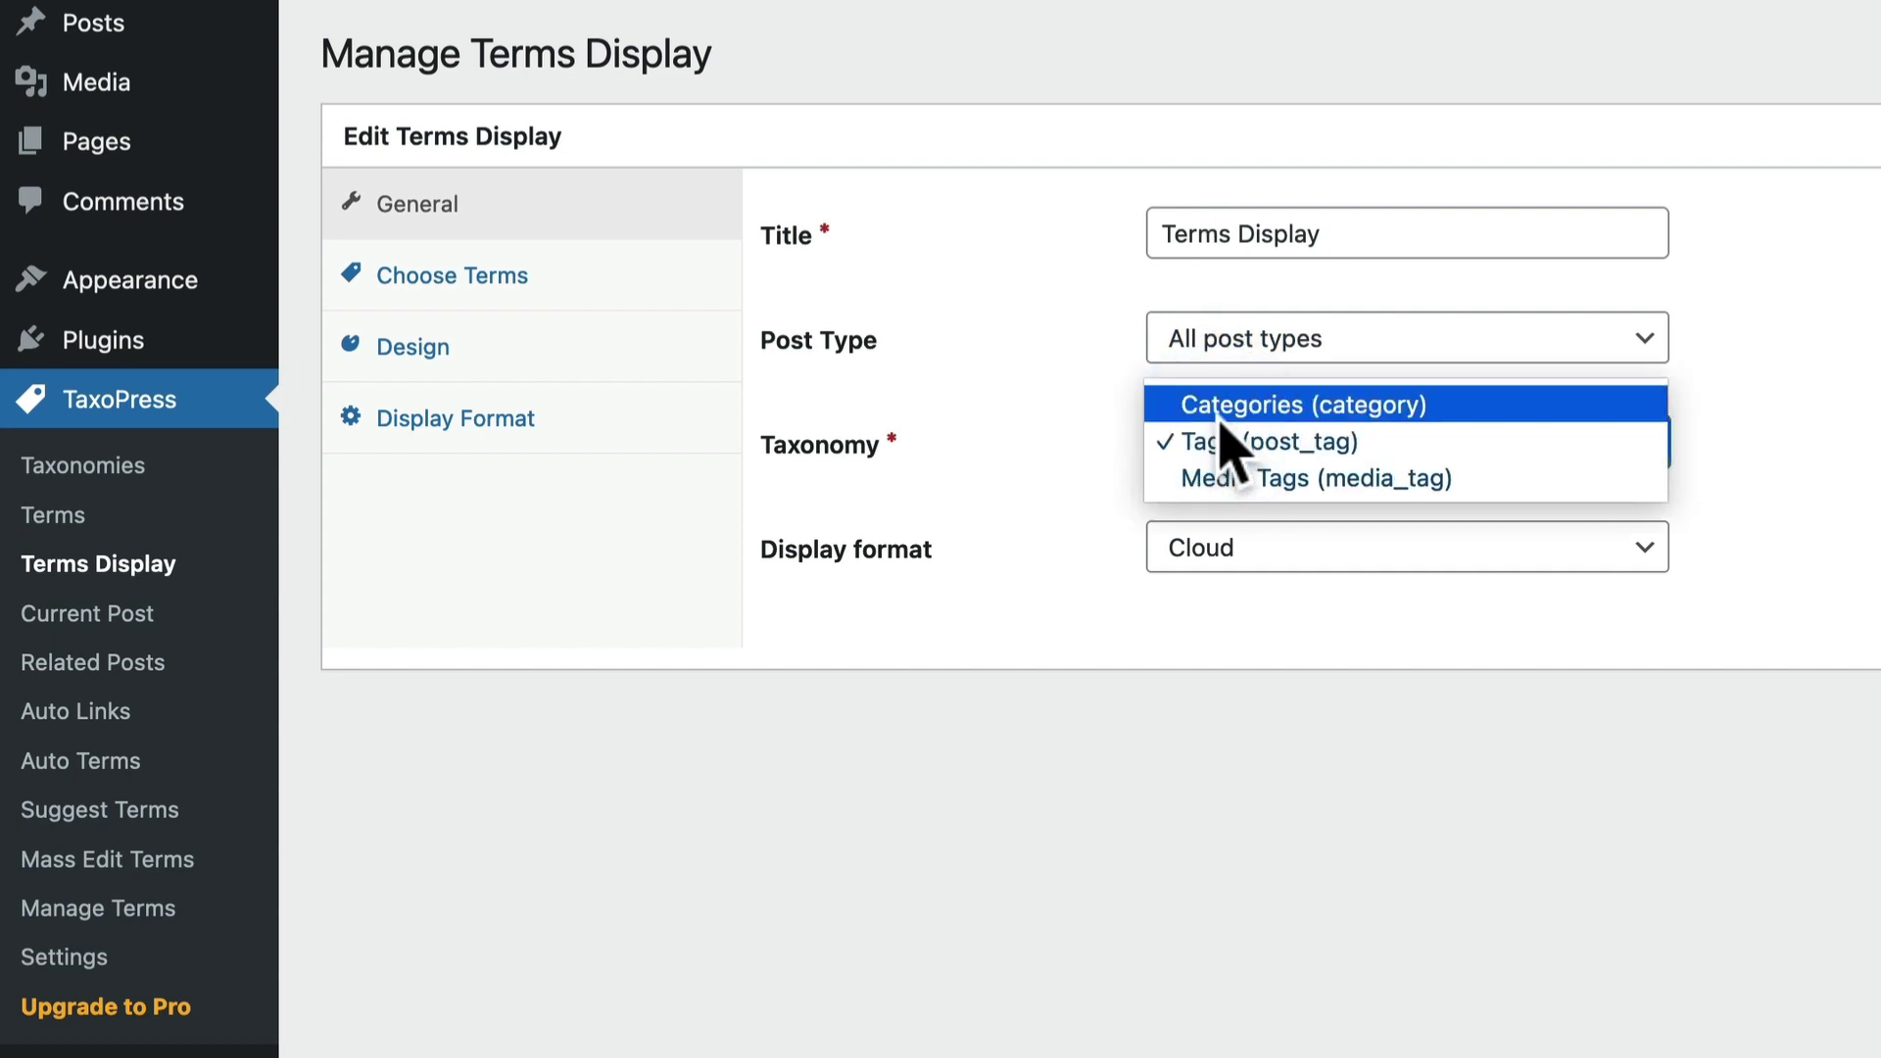
pyautogui.click(1225, 405)
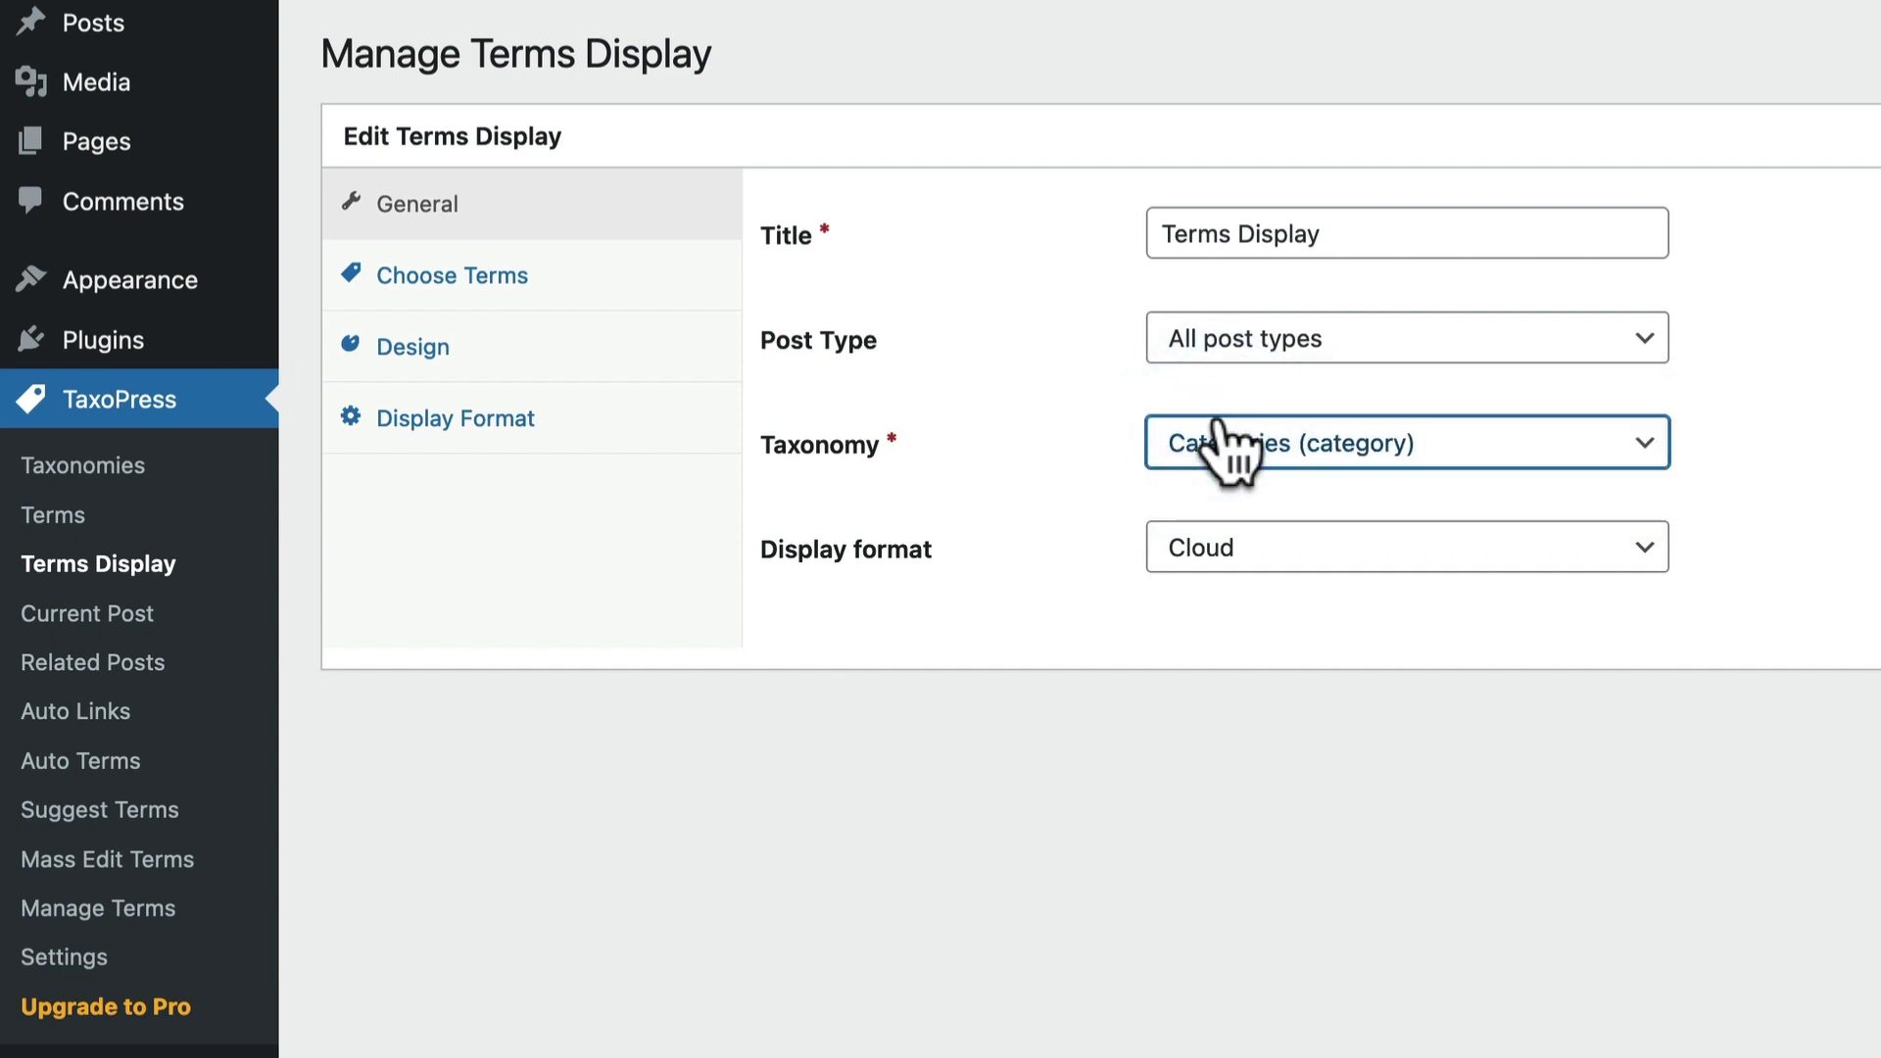
pyautogui.click(1705, 307)
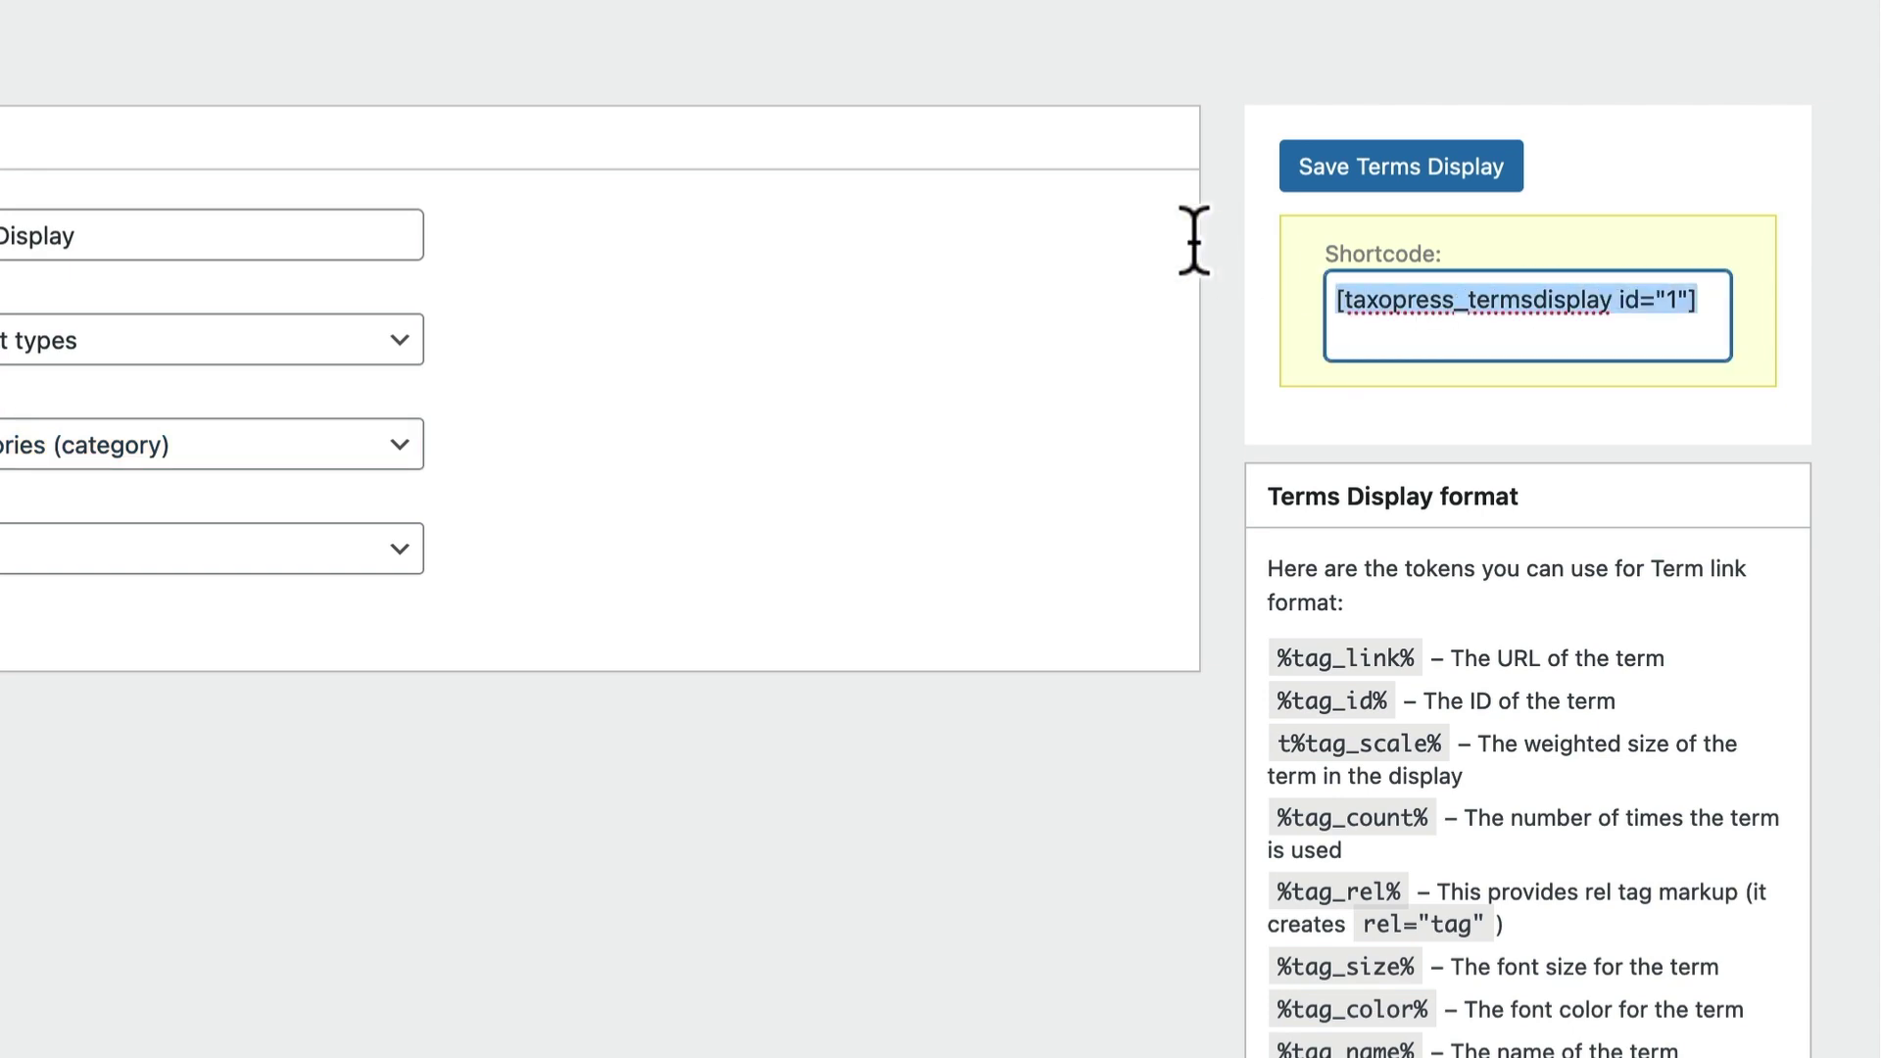
pyautogui.click(1415, 172)
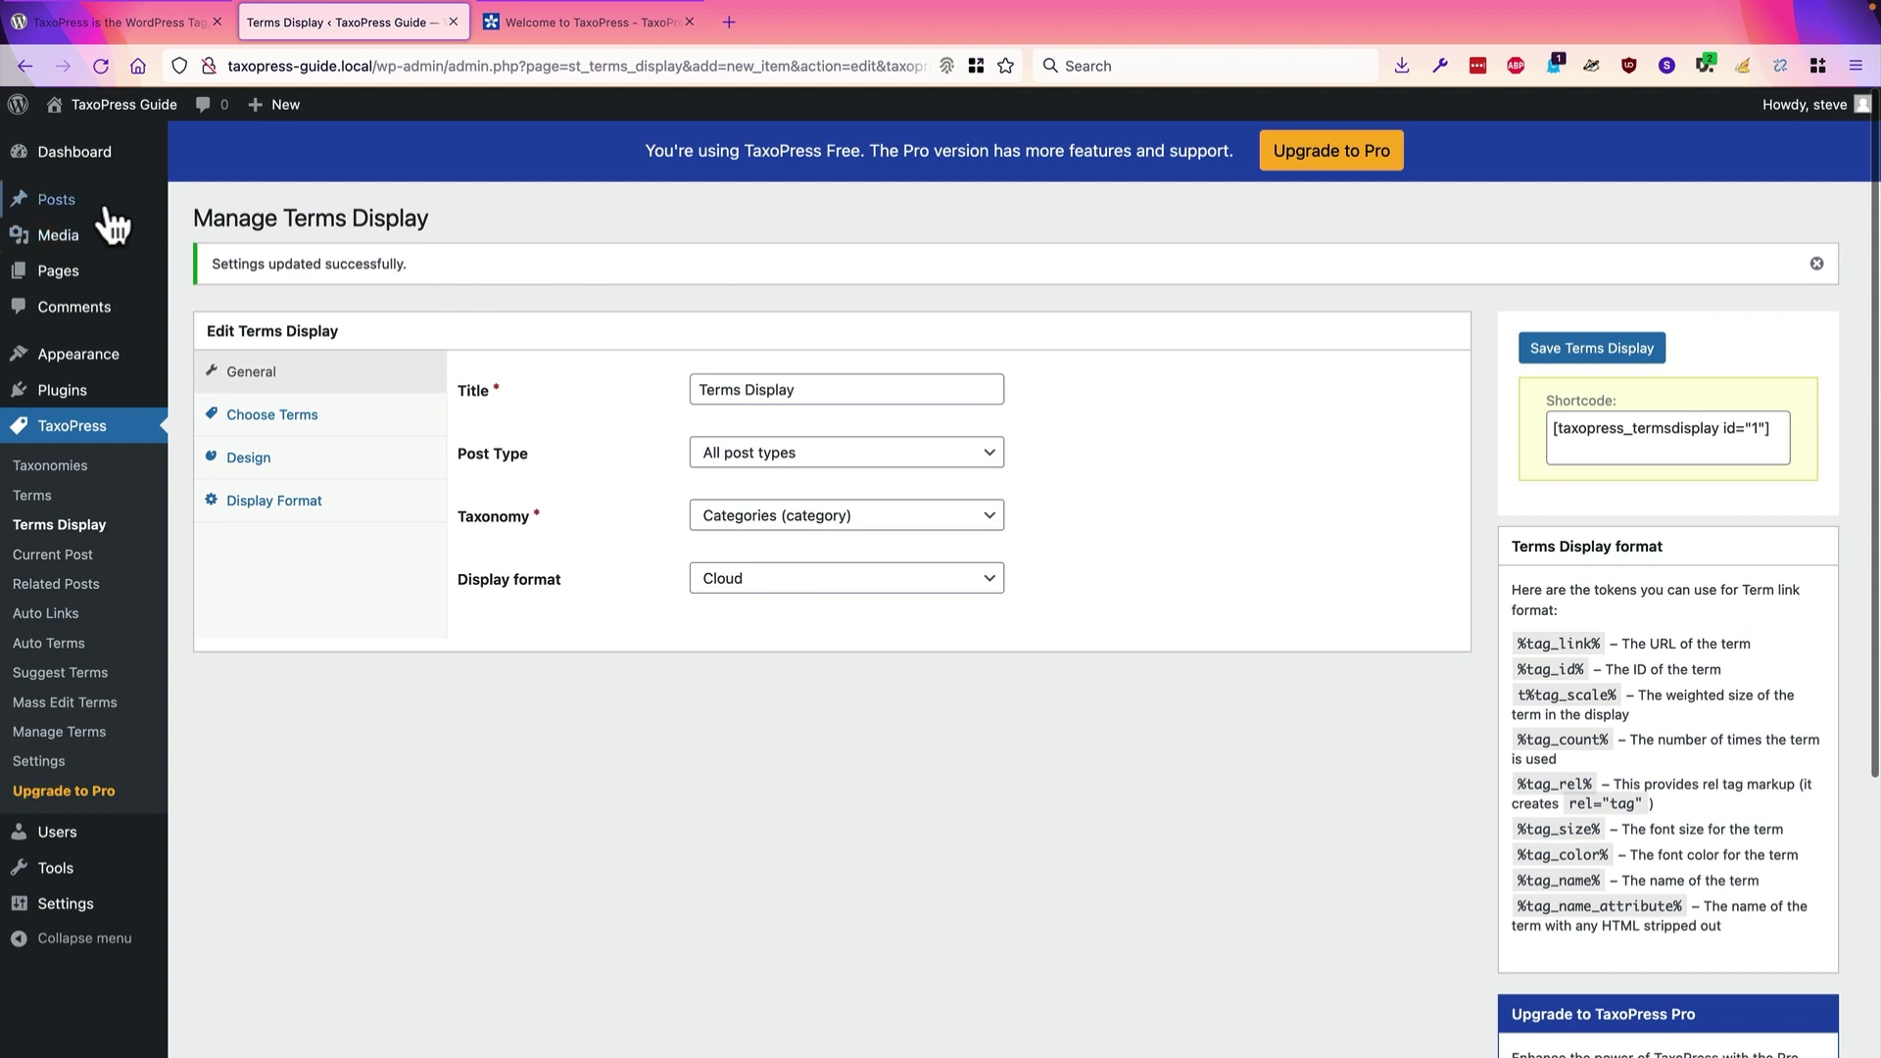
# Step: Paste [taxopress_termsdisplay id="1"] below the Hello world! paragraph and update the post
pyautogui.moveTo(64, 196)
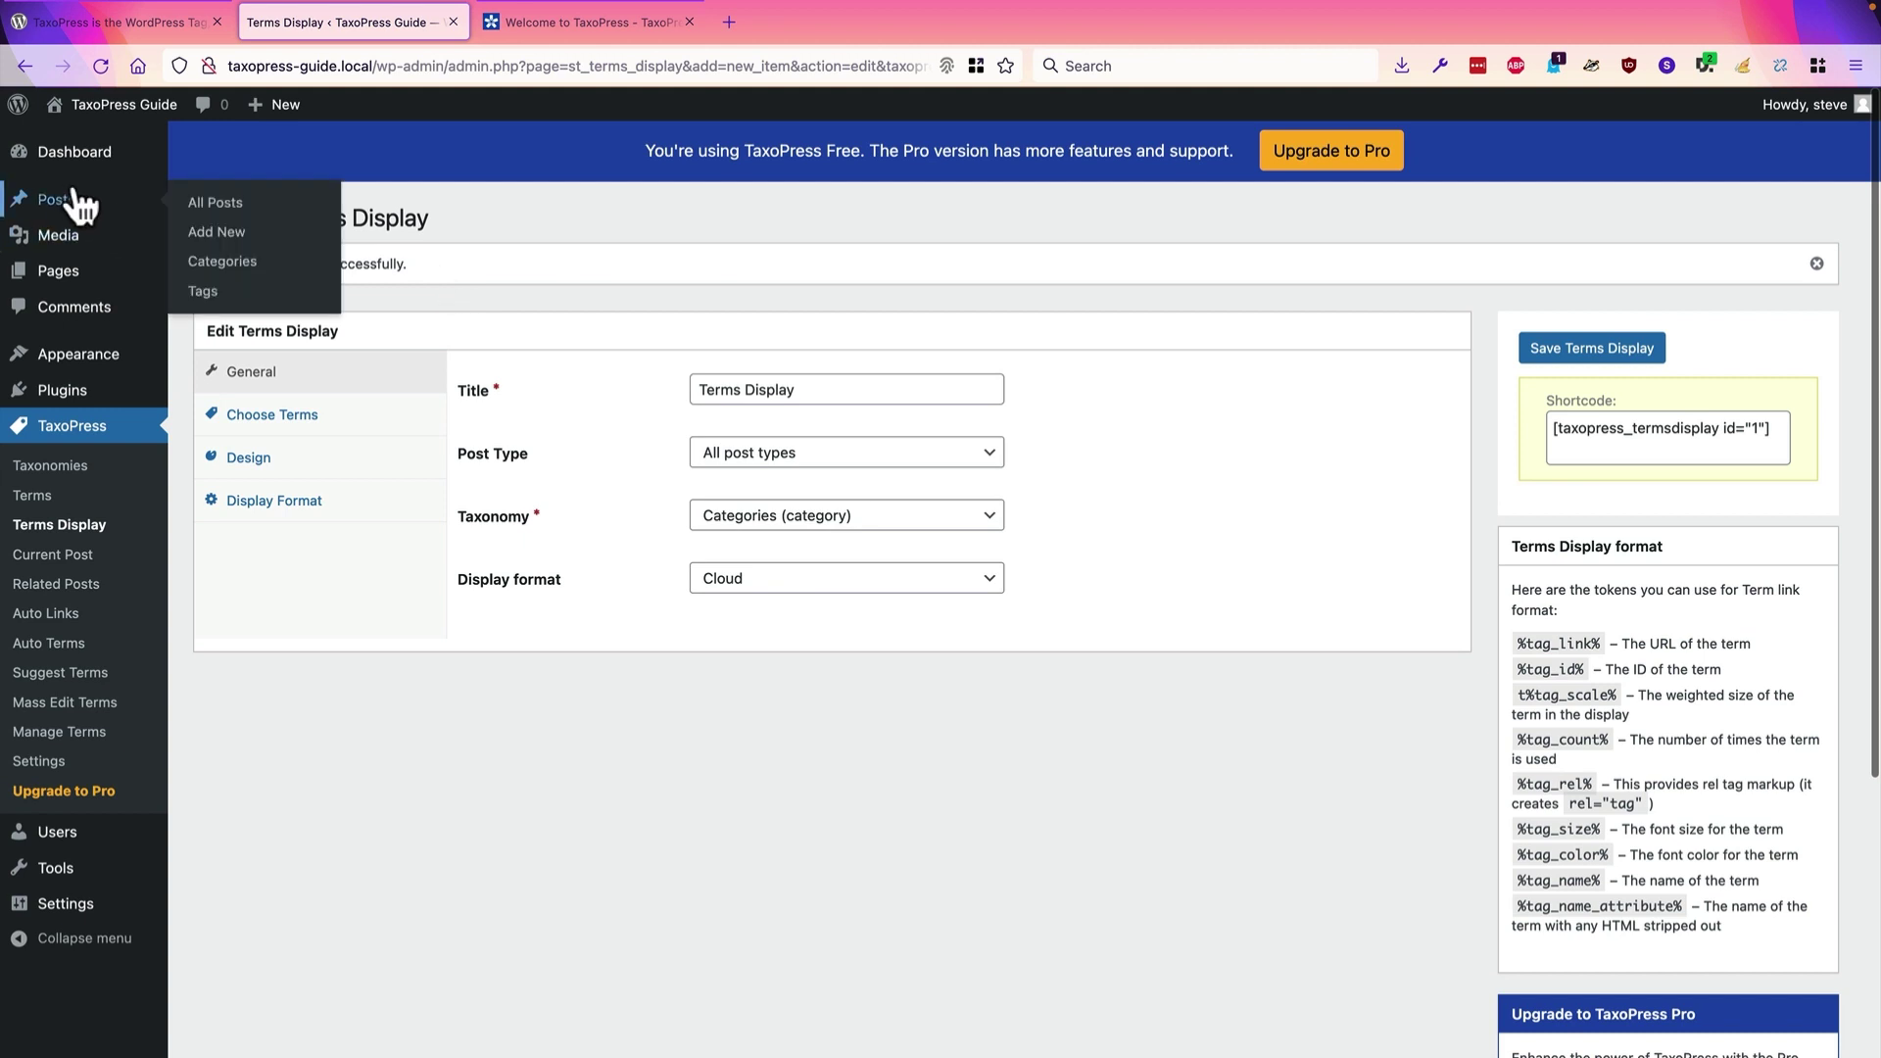
pyautogui.click(189, 203)
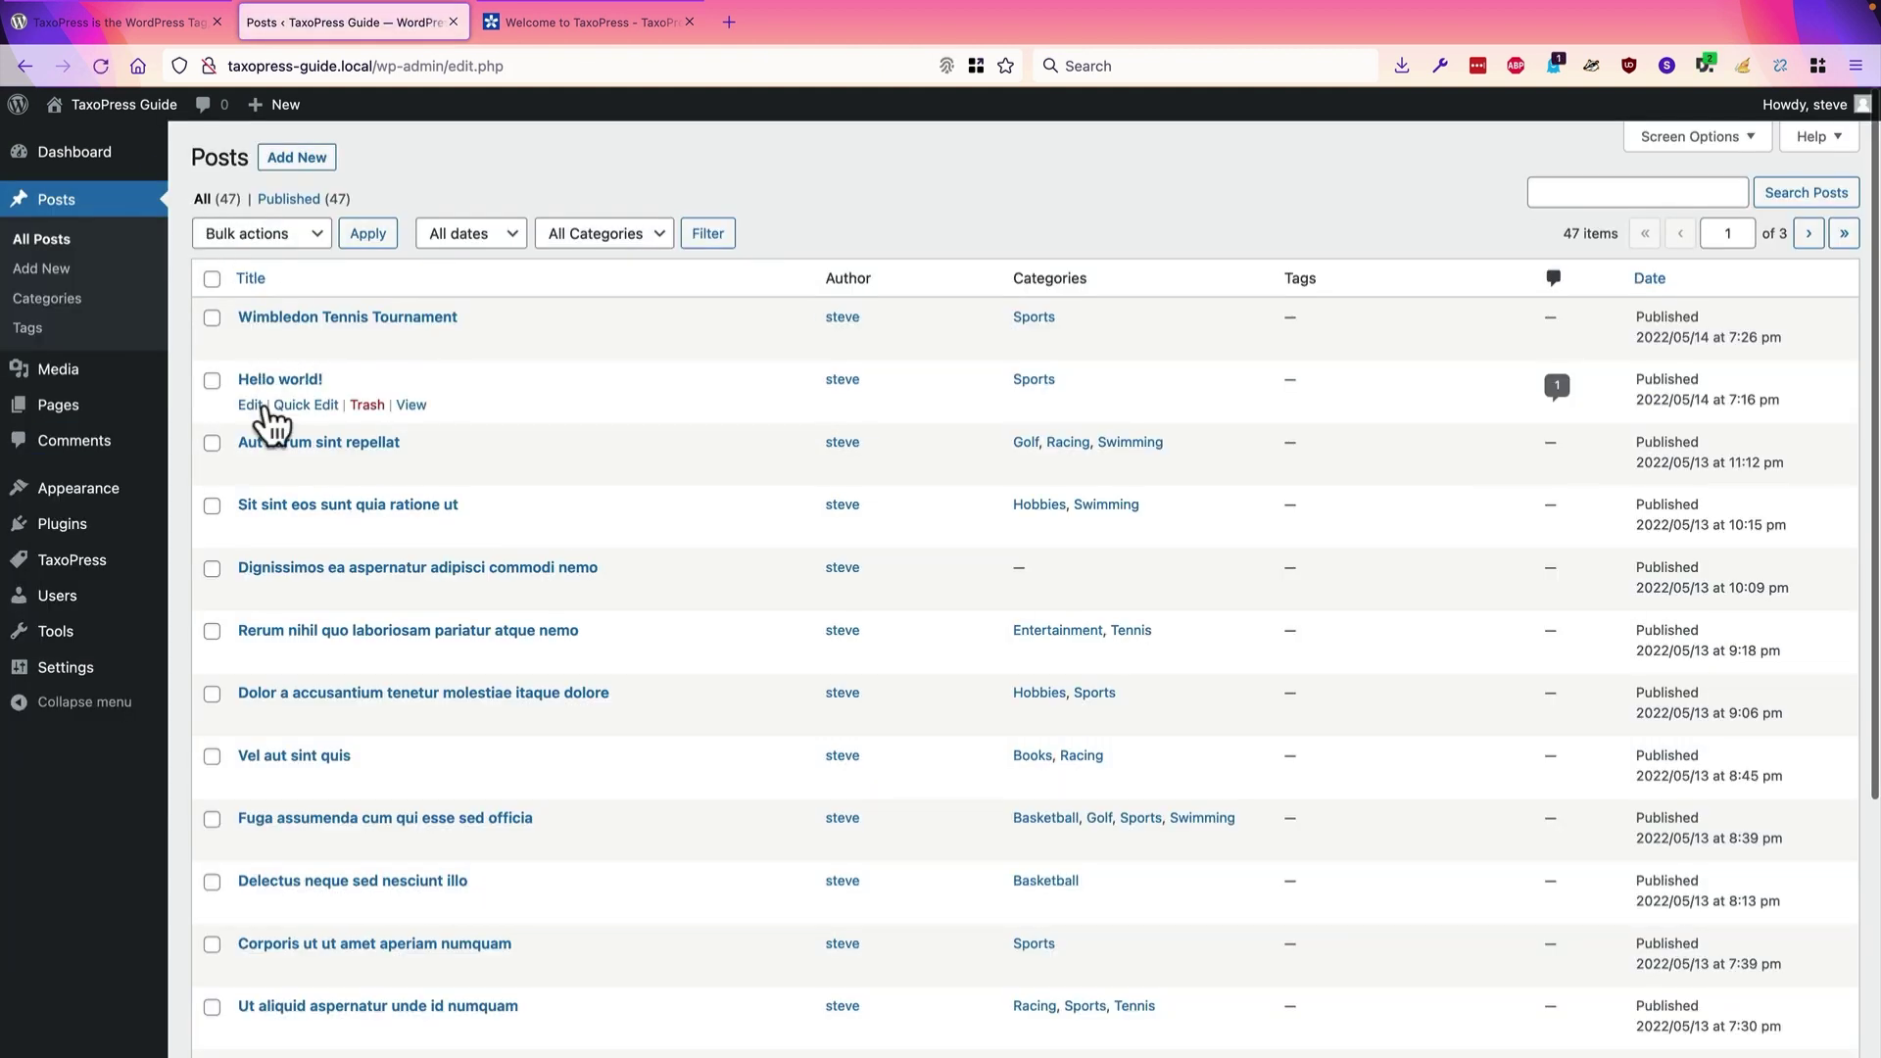
pyautogui.click(250, 406)
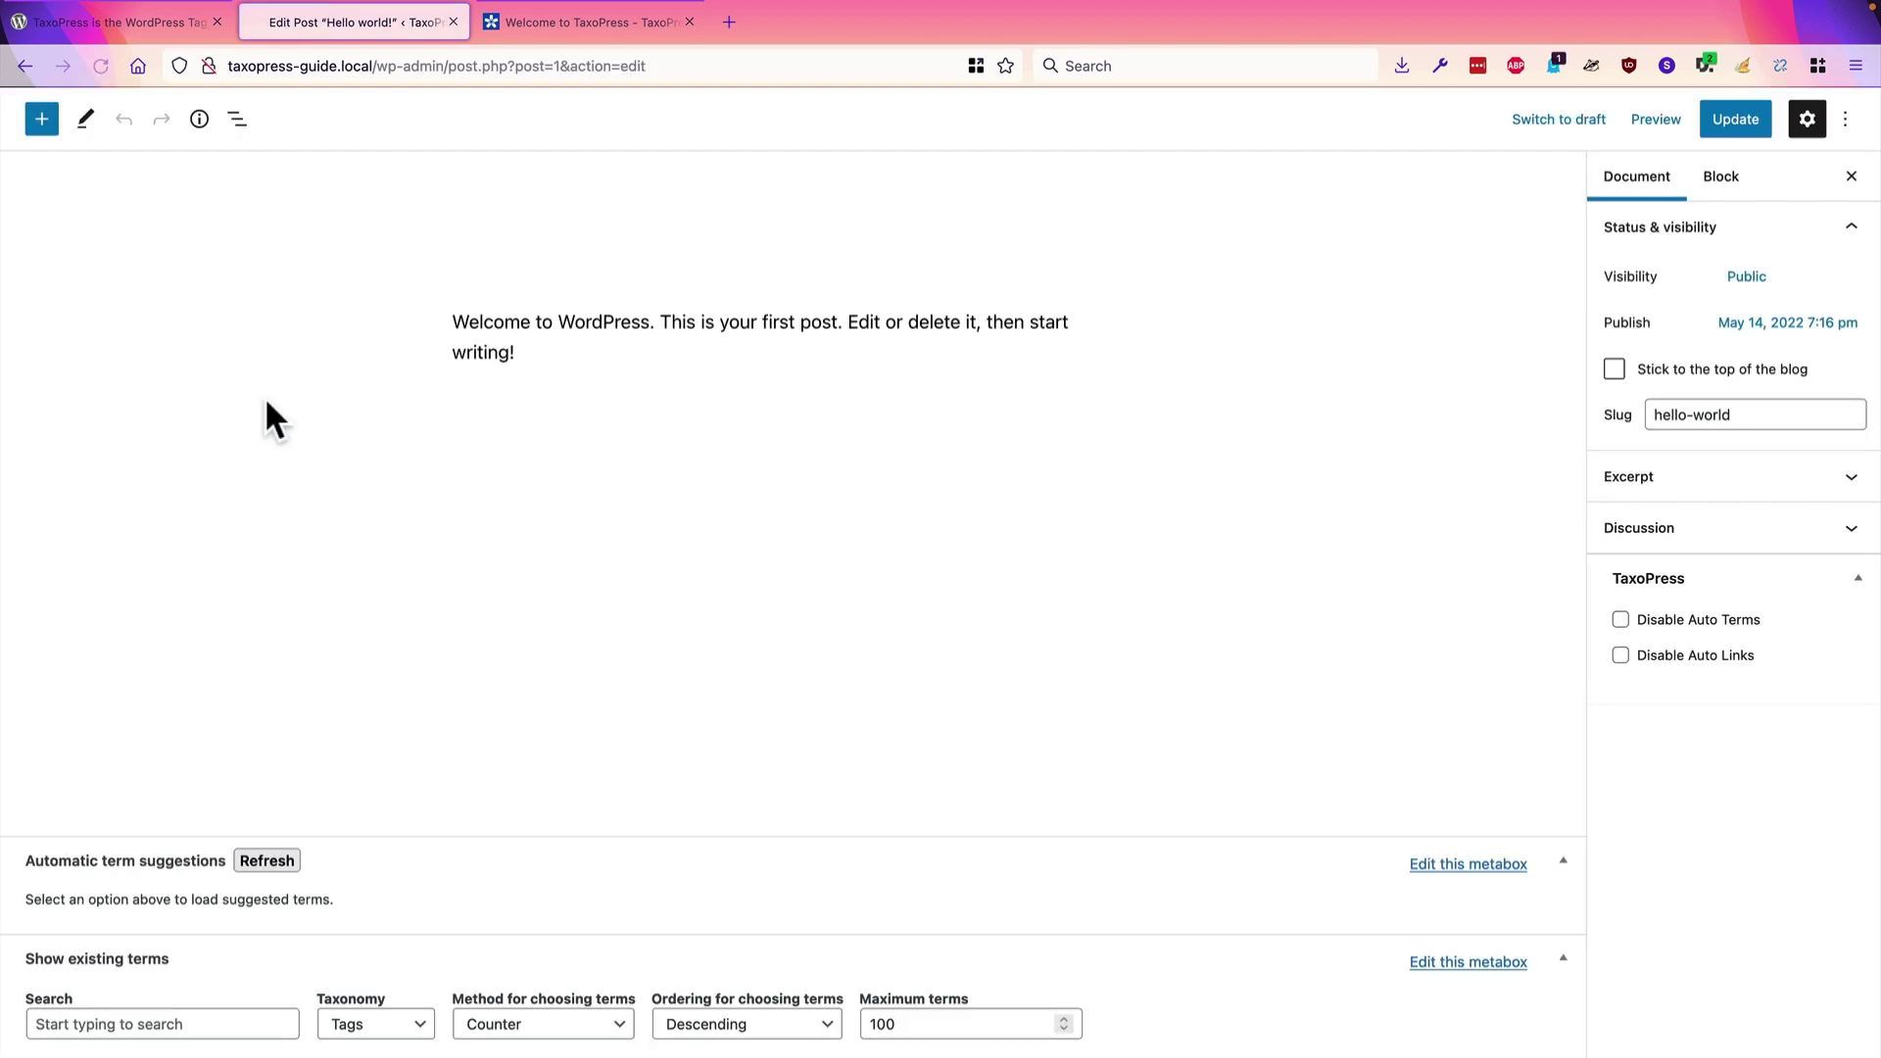
pyautogui.click(588, 359)
pyautogui.press('Return')
pyautogui.write('[taxopress_termsdisplay id="1"]')
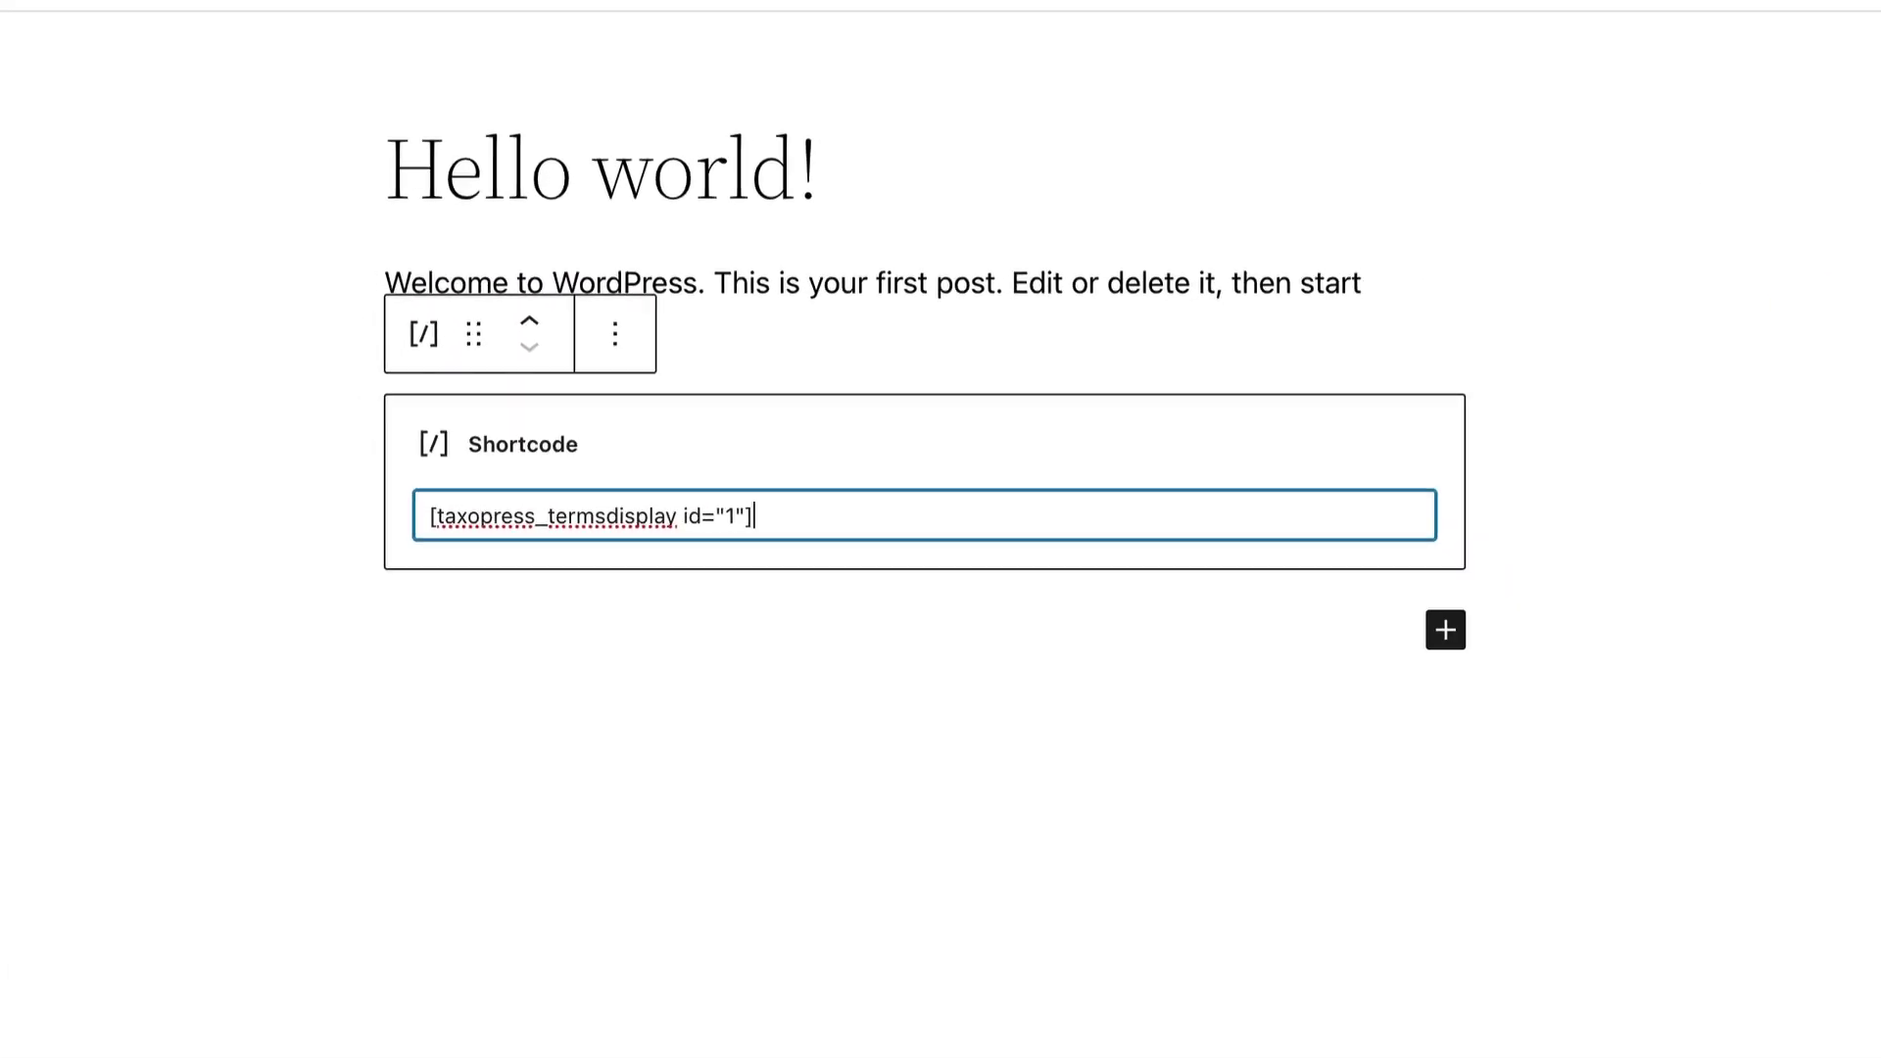
pyautogui.click(1727, 33)
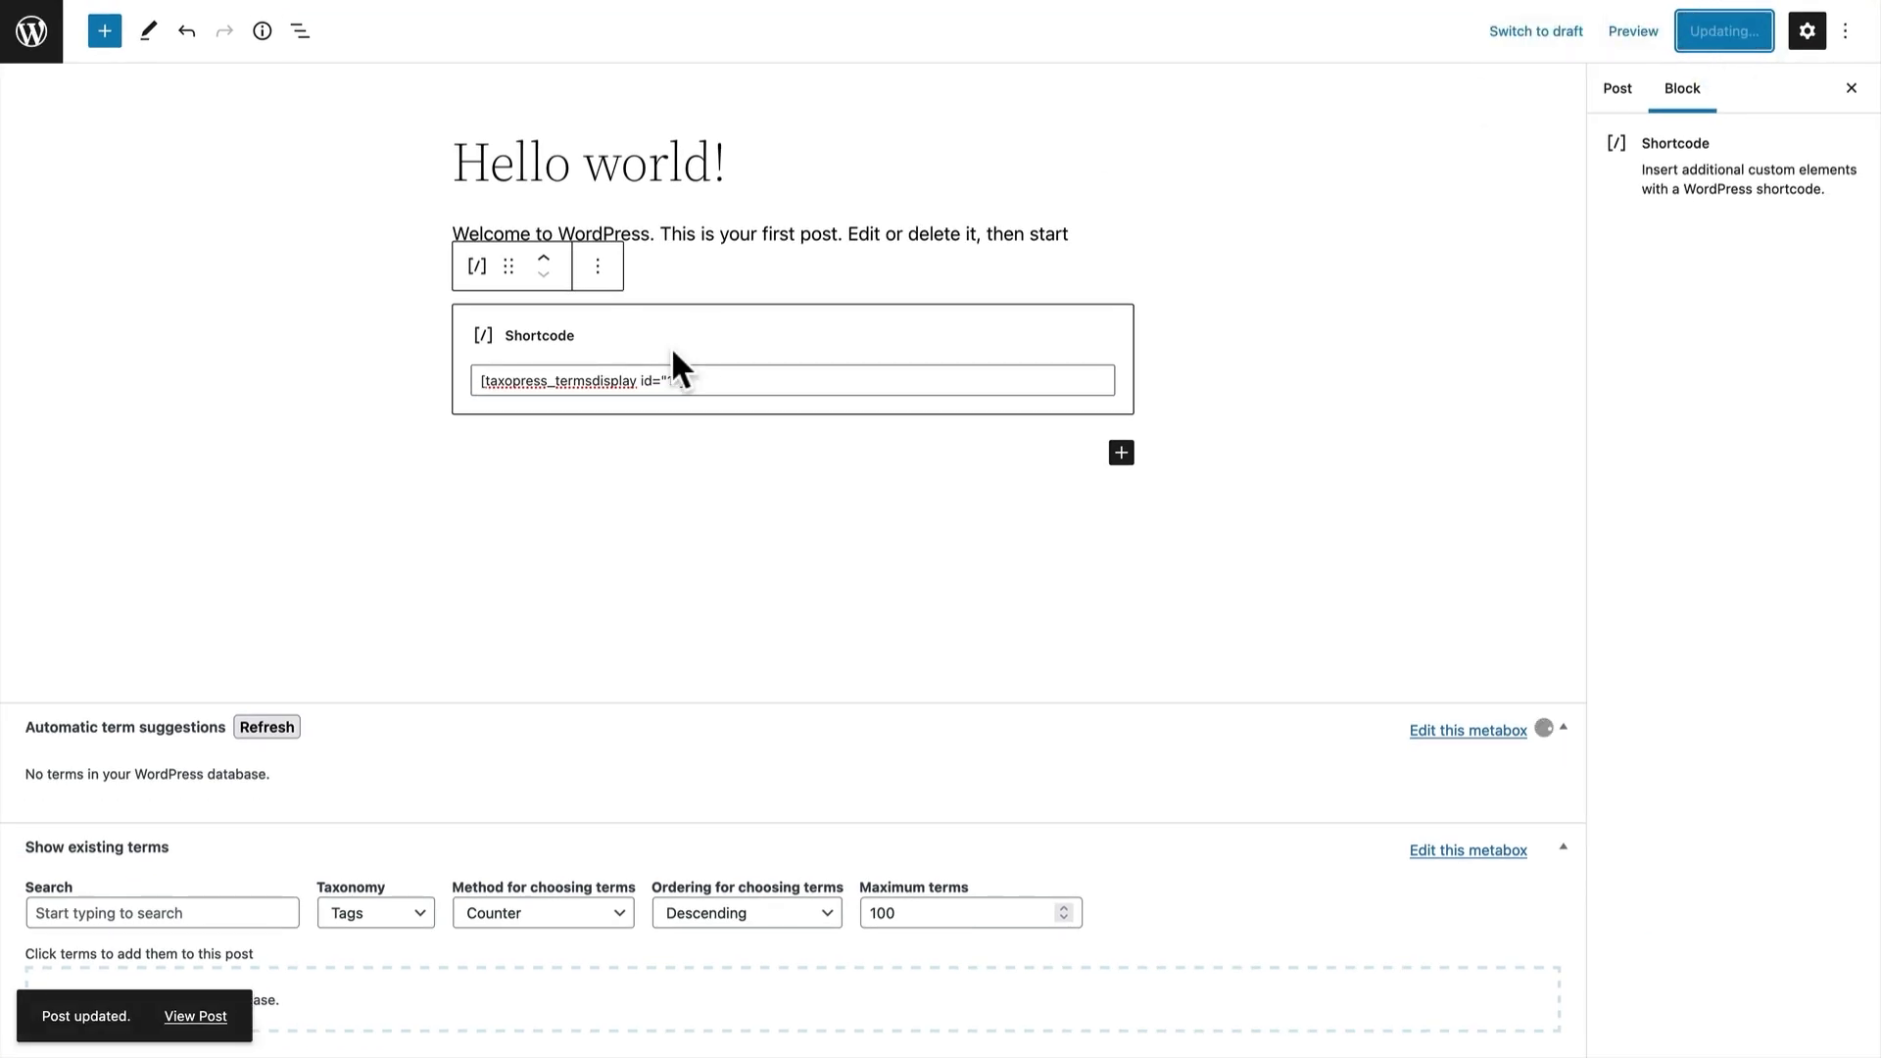
# Step: Open the updated Hello world! post on the site and scroll to its category cloud
pyautogui.click(197, 1019)
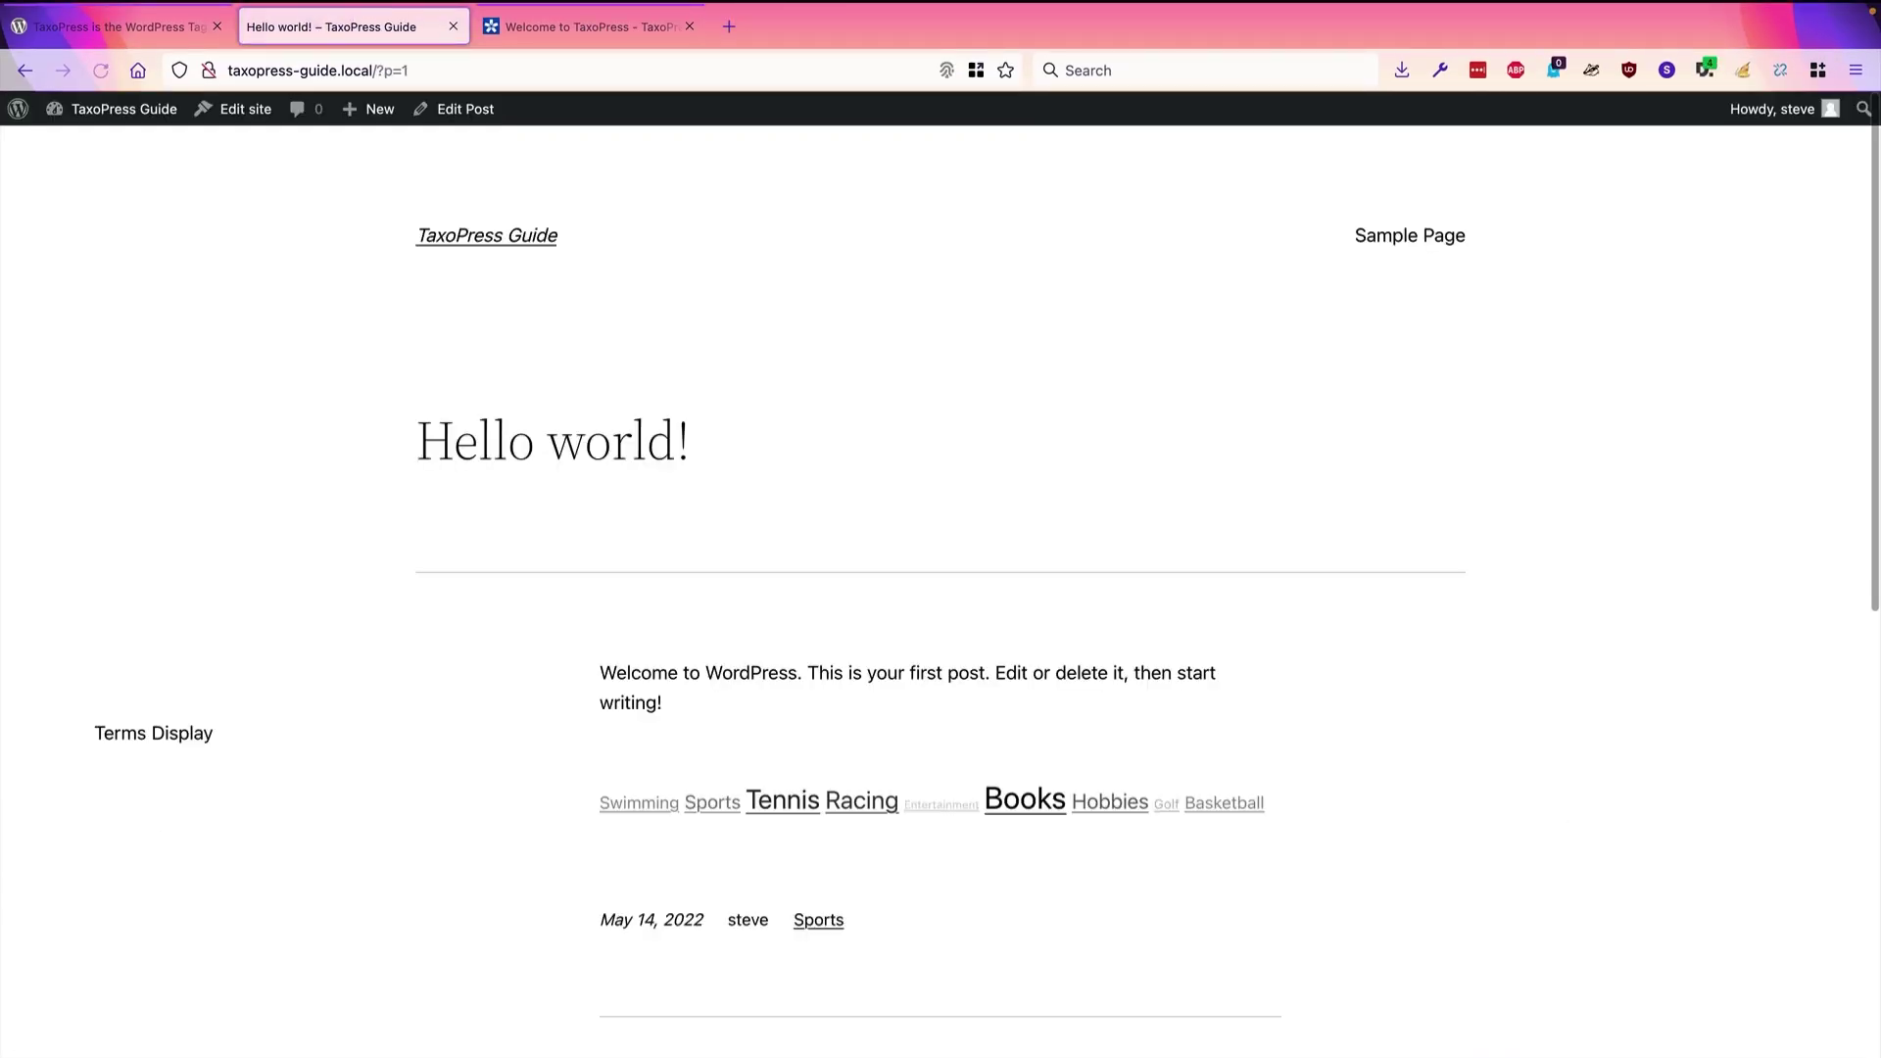
pyautogui.scroll(-1, 272, 819)
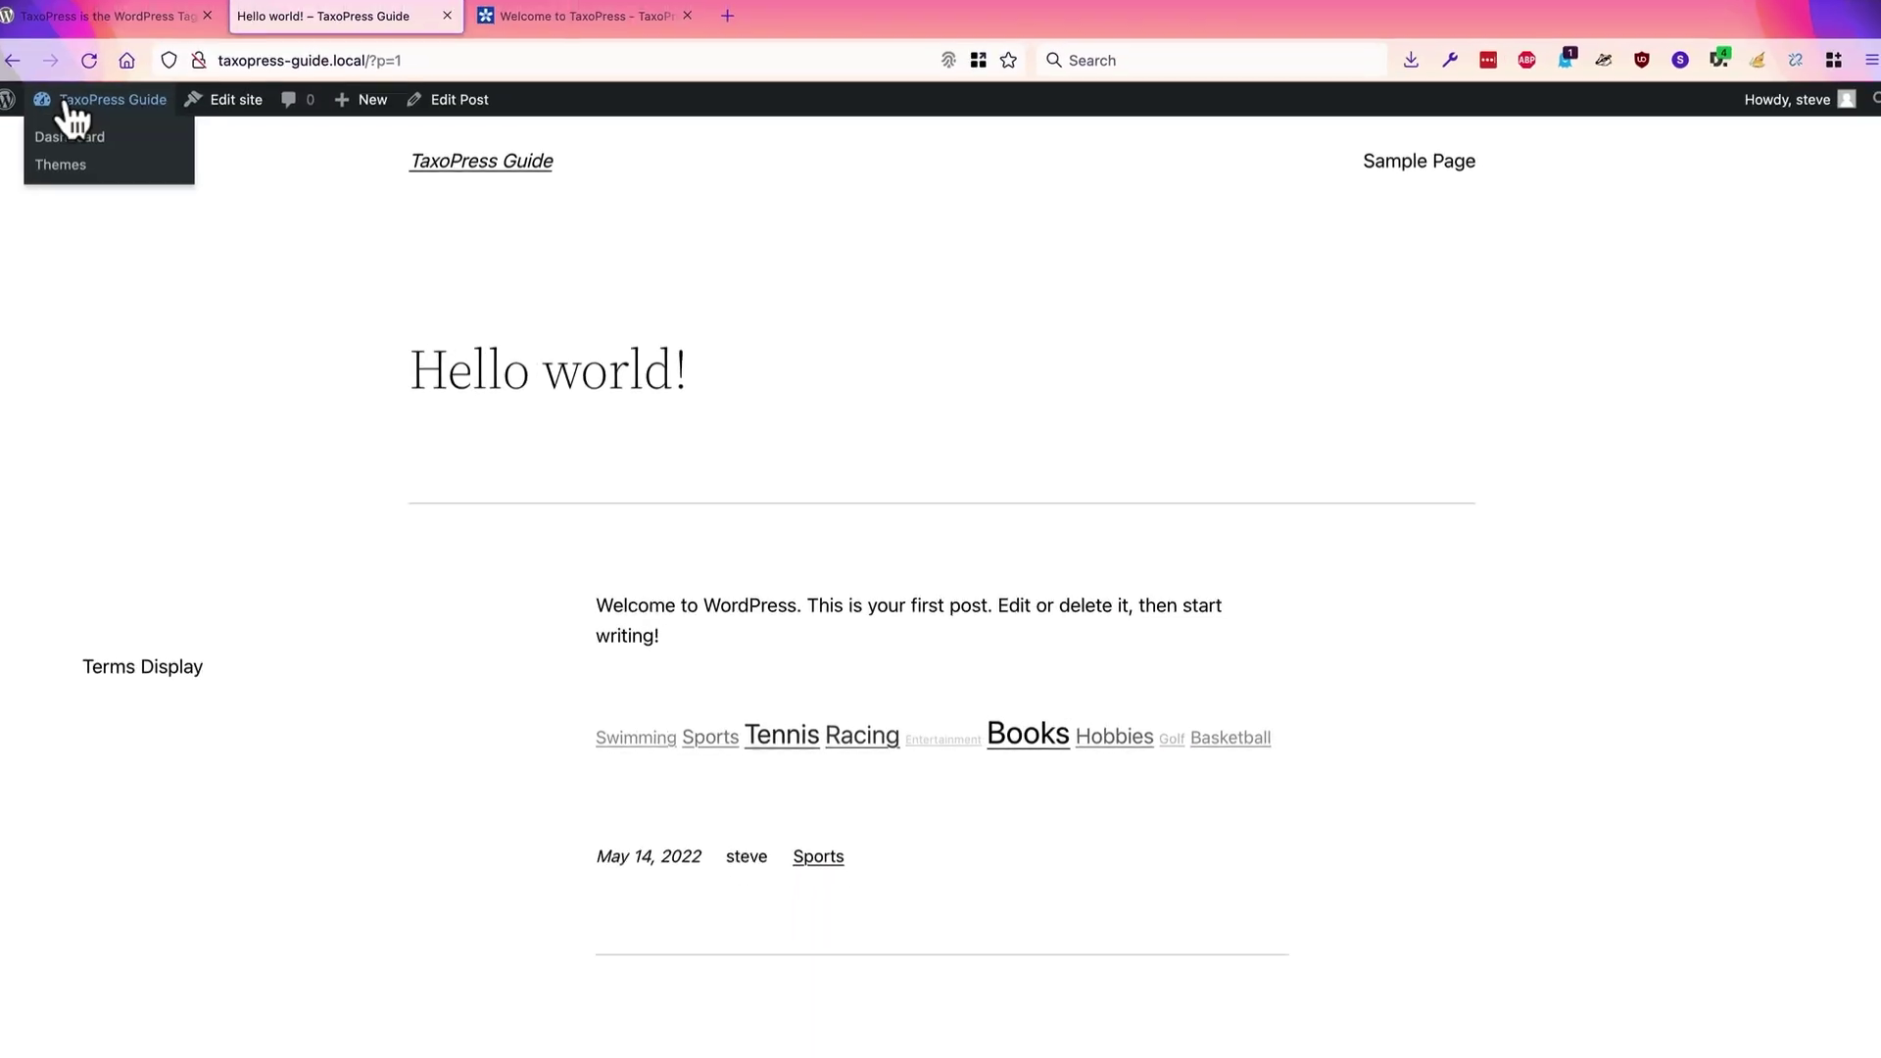
# Step: In TaxoPress Current Post, copy the [taxopress_postterms id="1"] shortcode and set the taxonomy to Categories
pyautogui.click(70, 136)
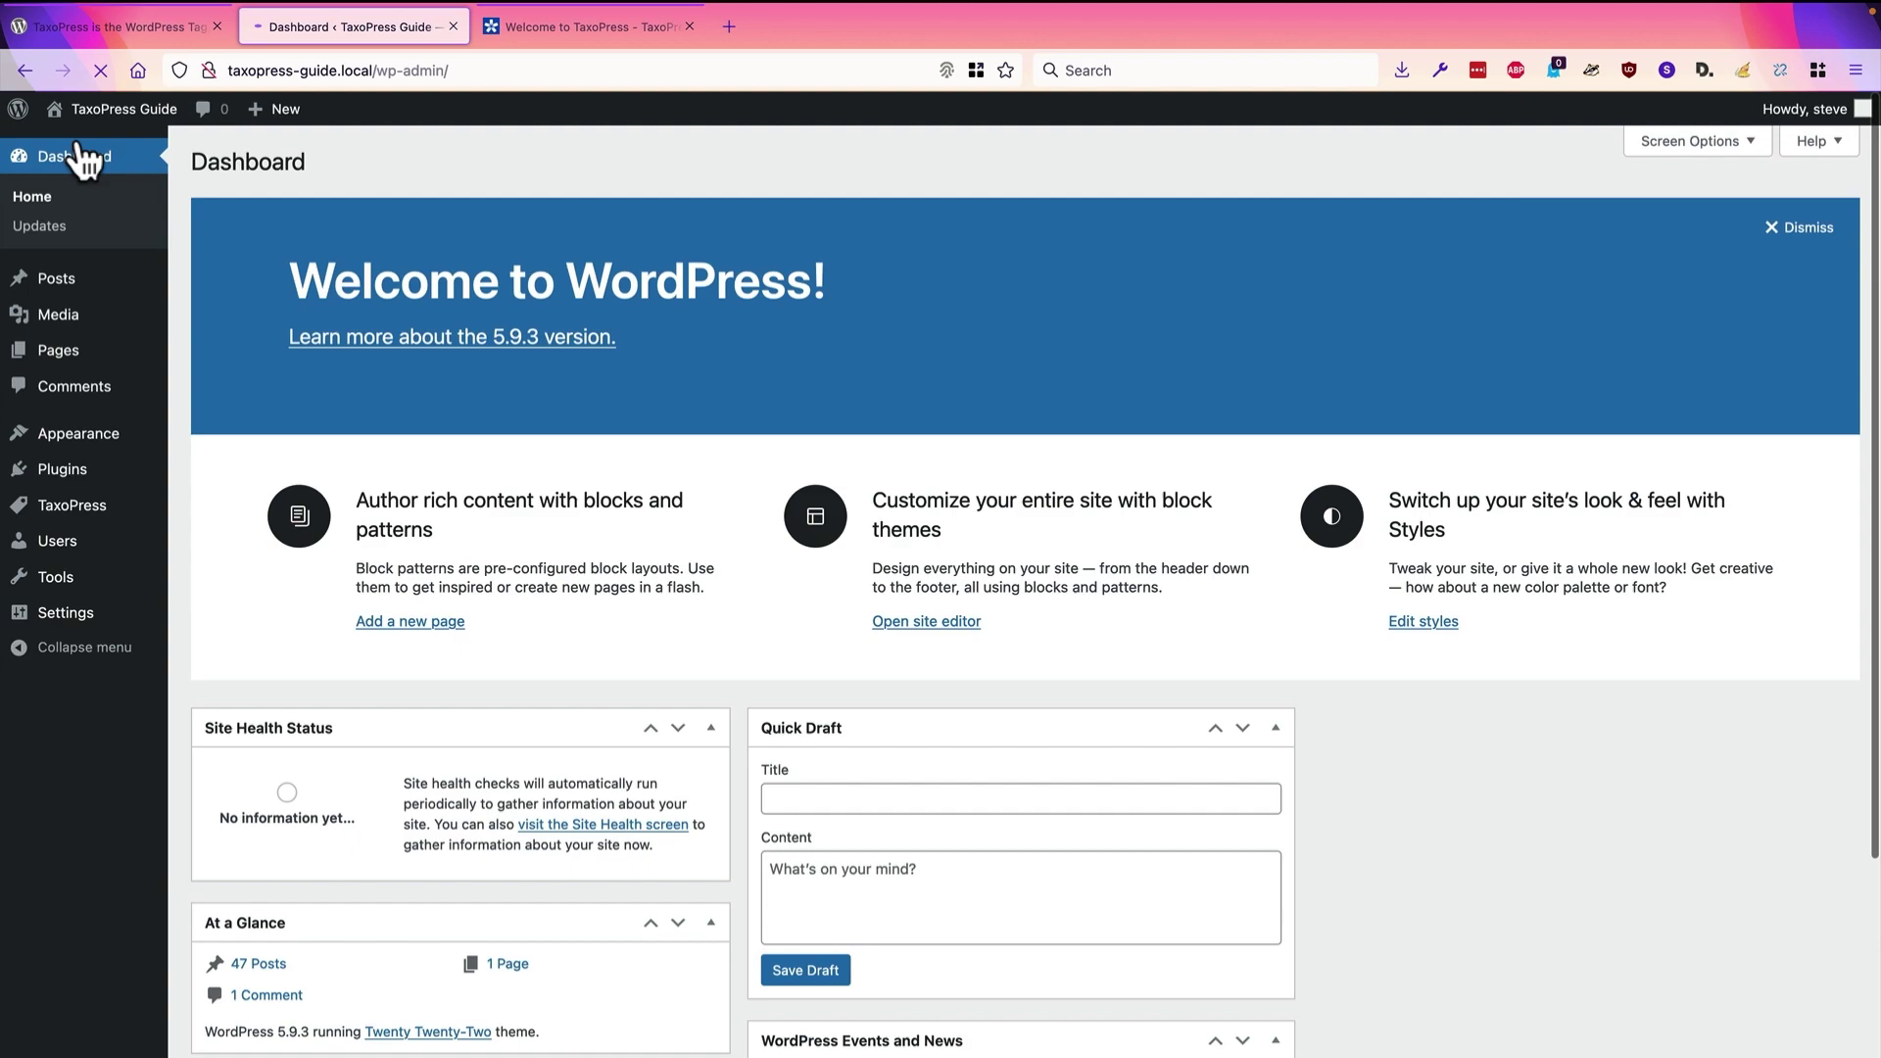
pyautogui.moveTo(71, 501)
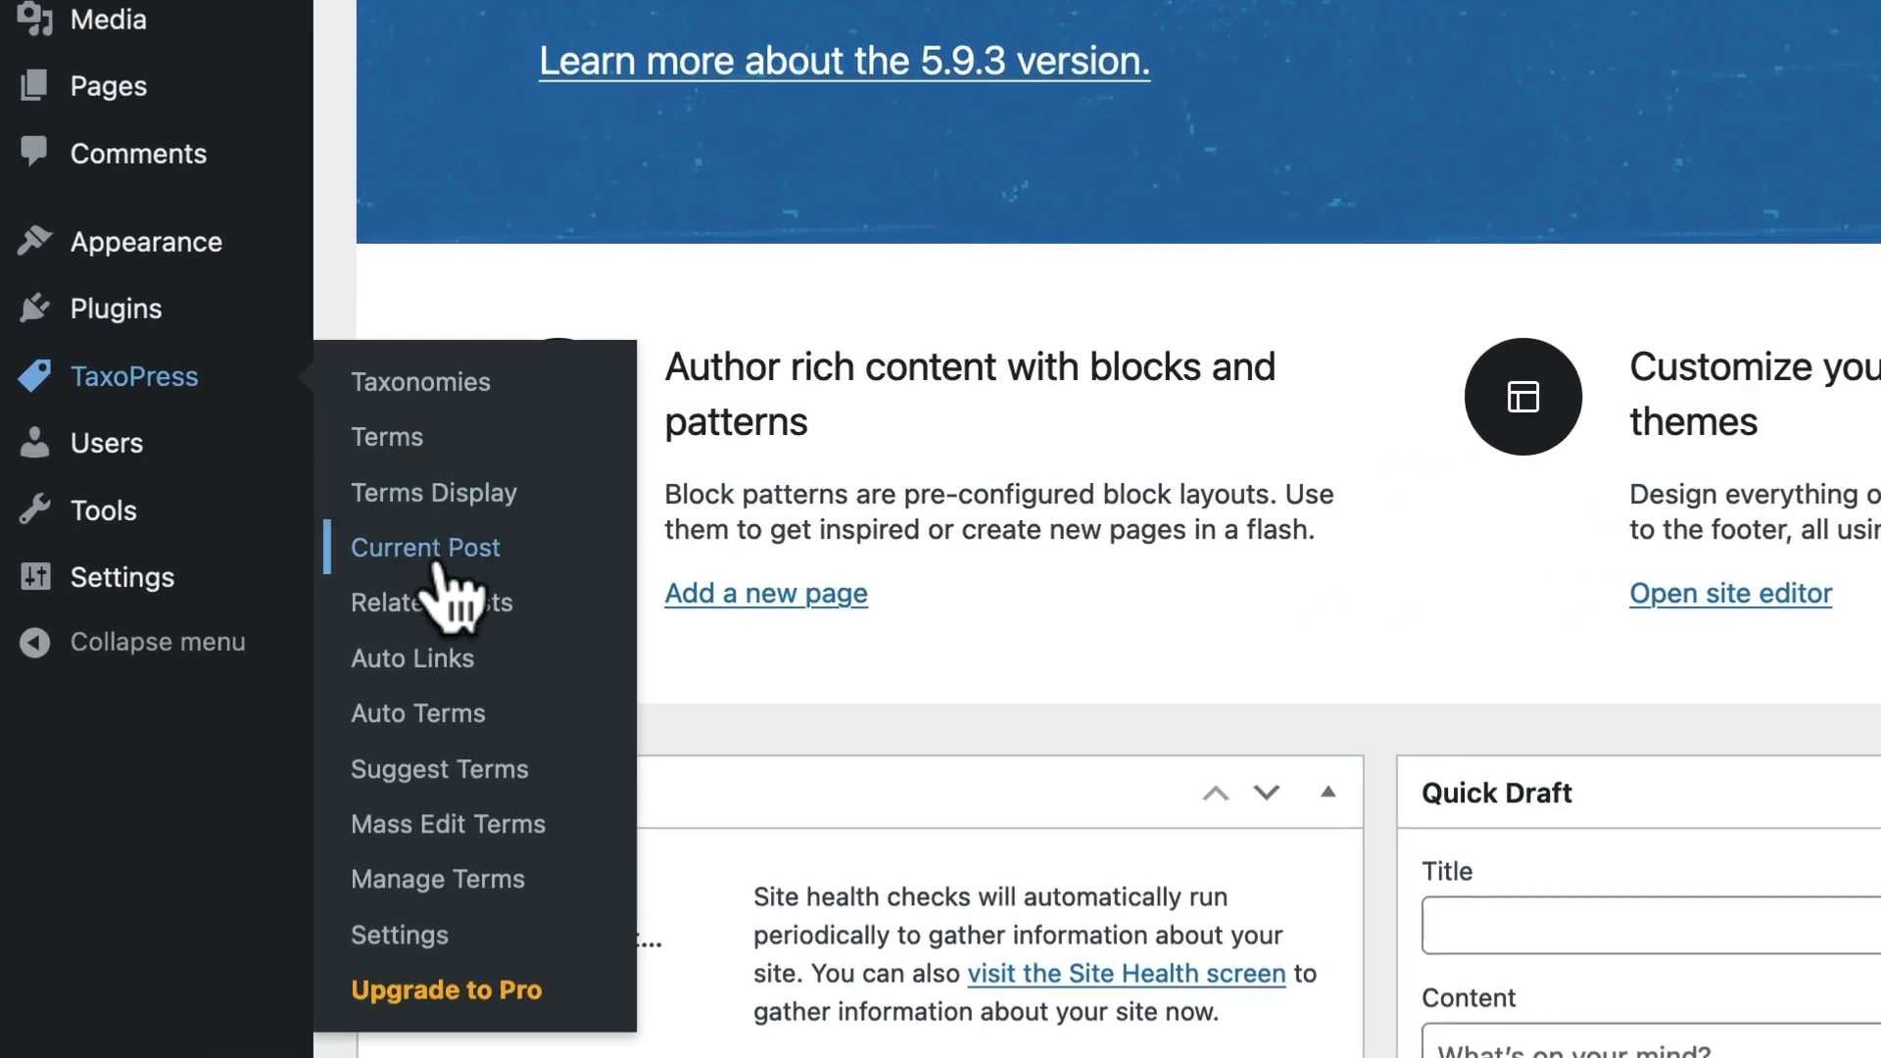
pyautogui.click(438, 568)
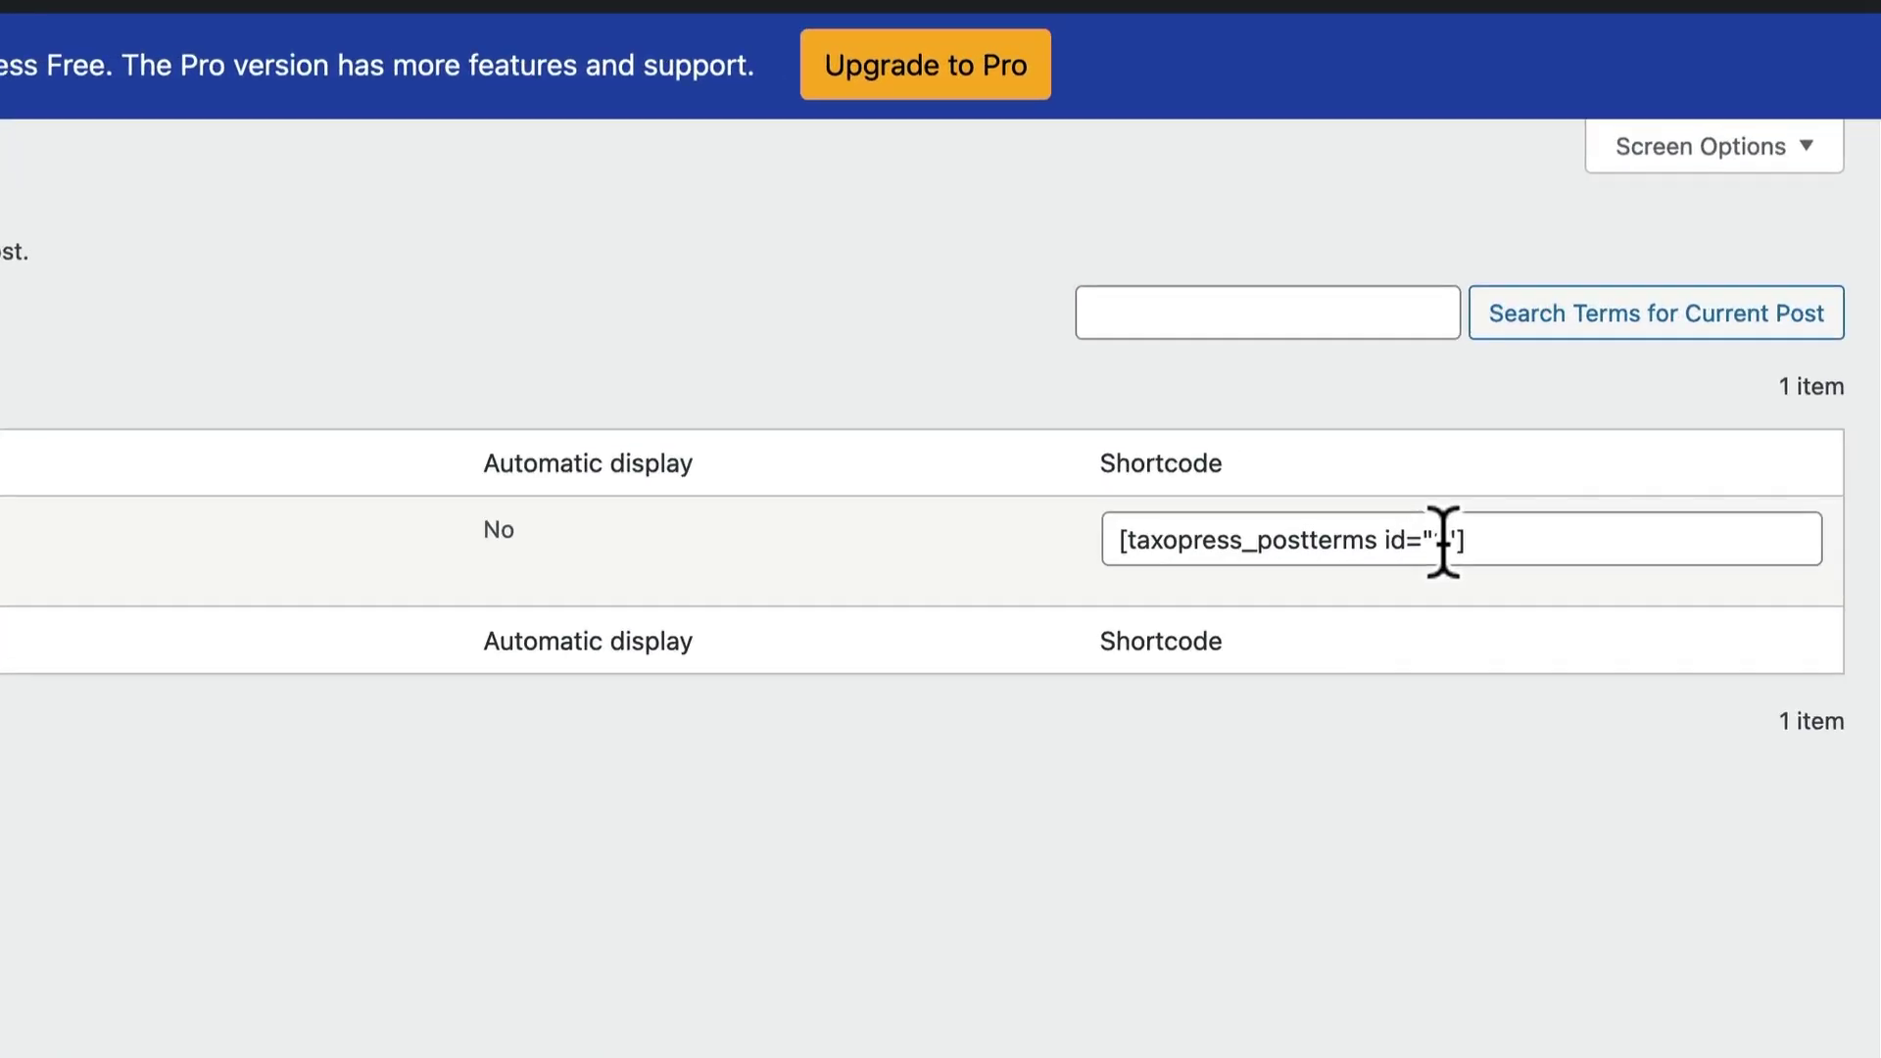
pyautogui.click(1443, 542)
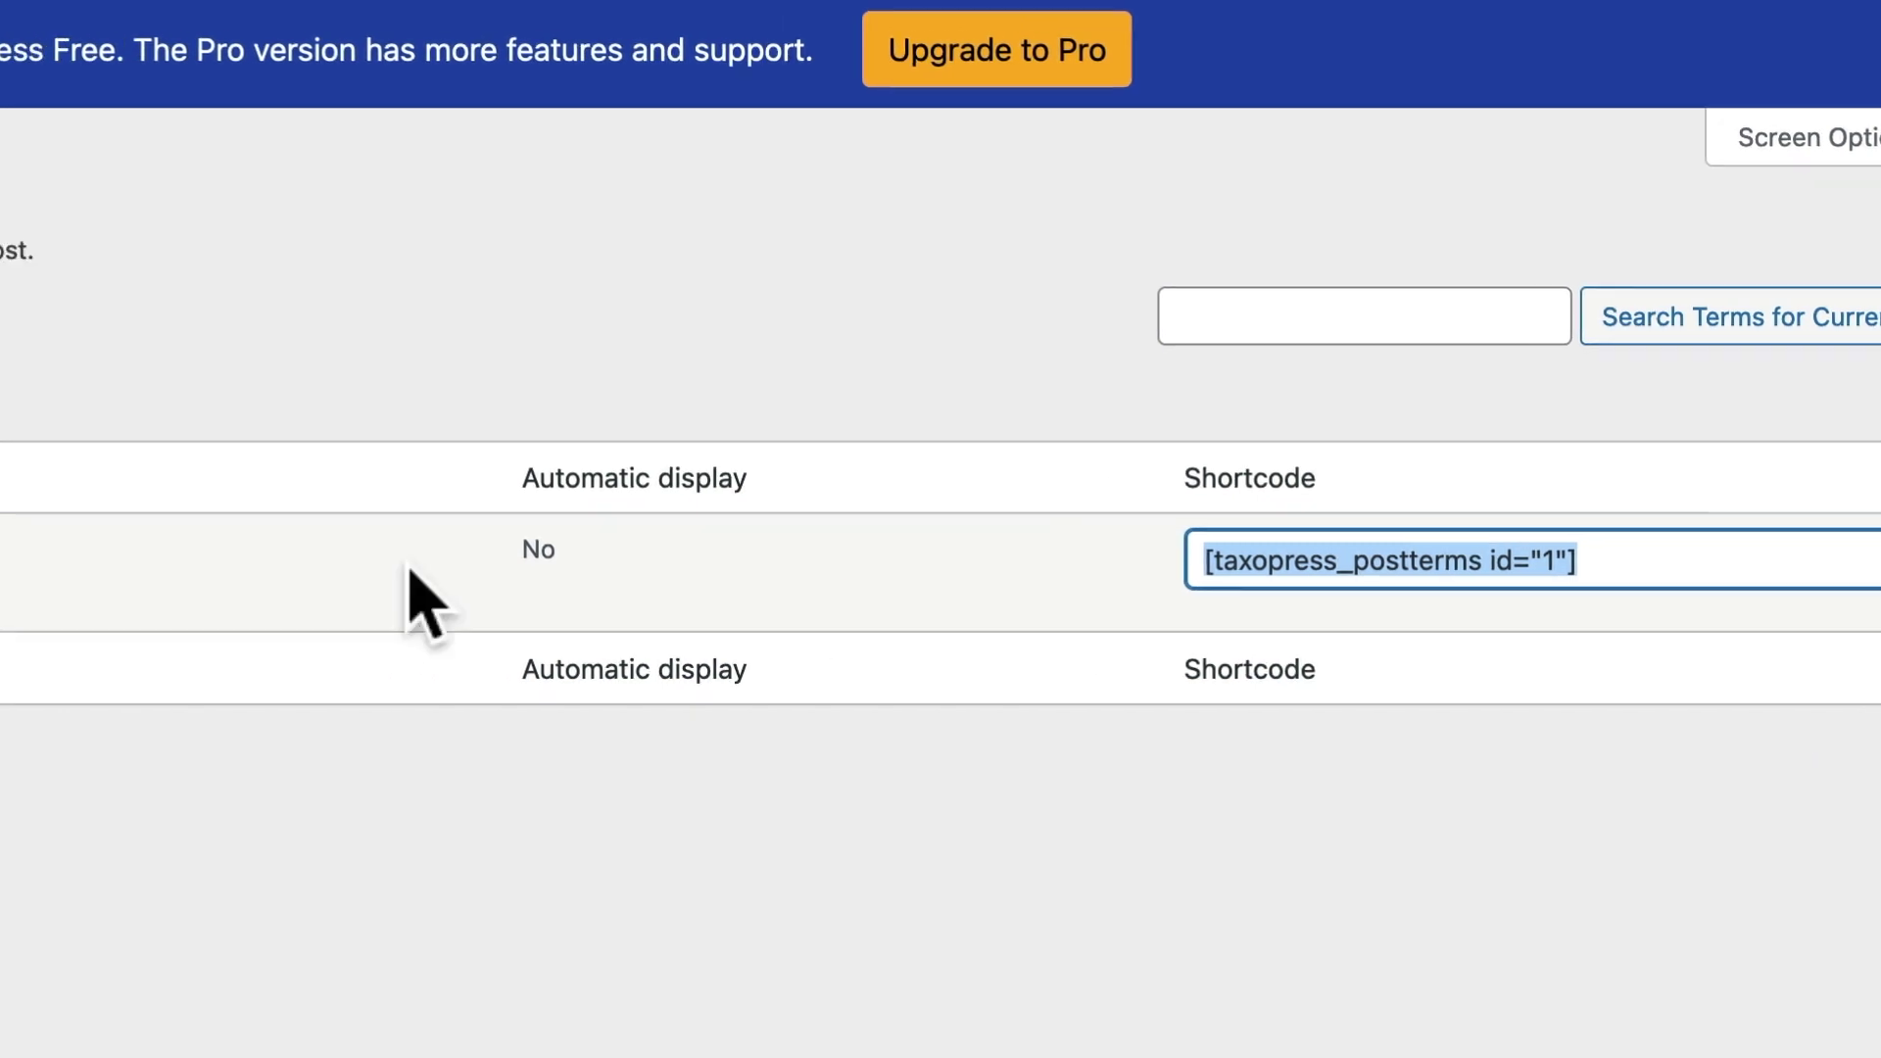
pyautogui.click(42, 600)
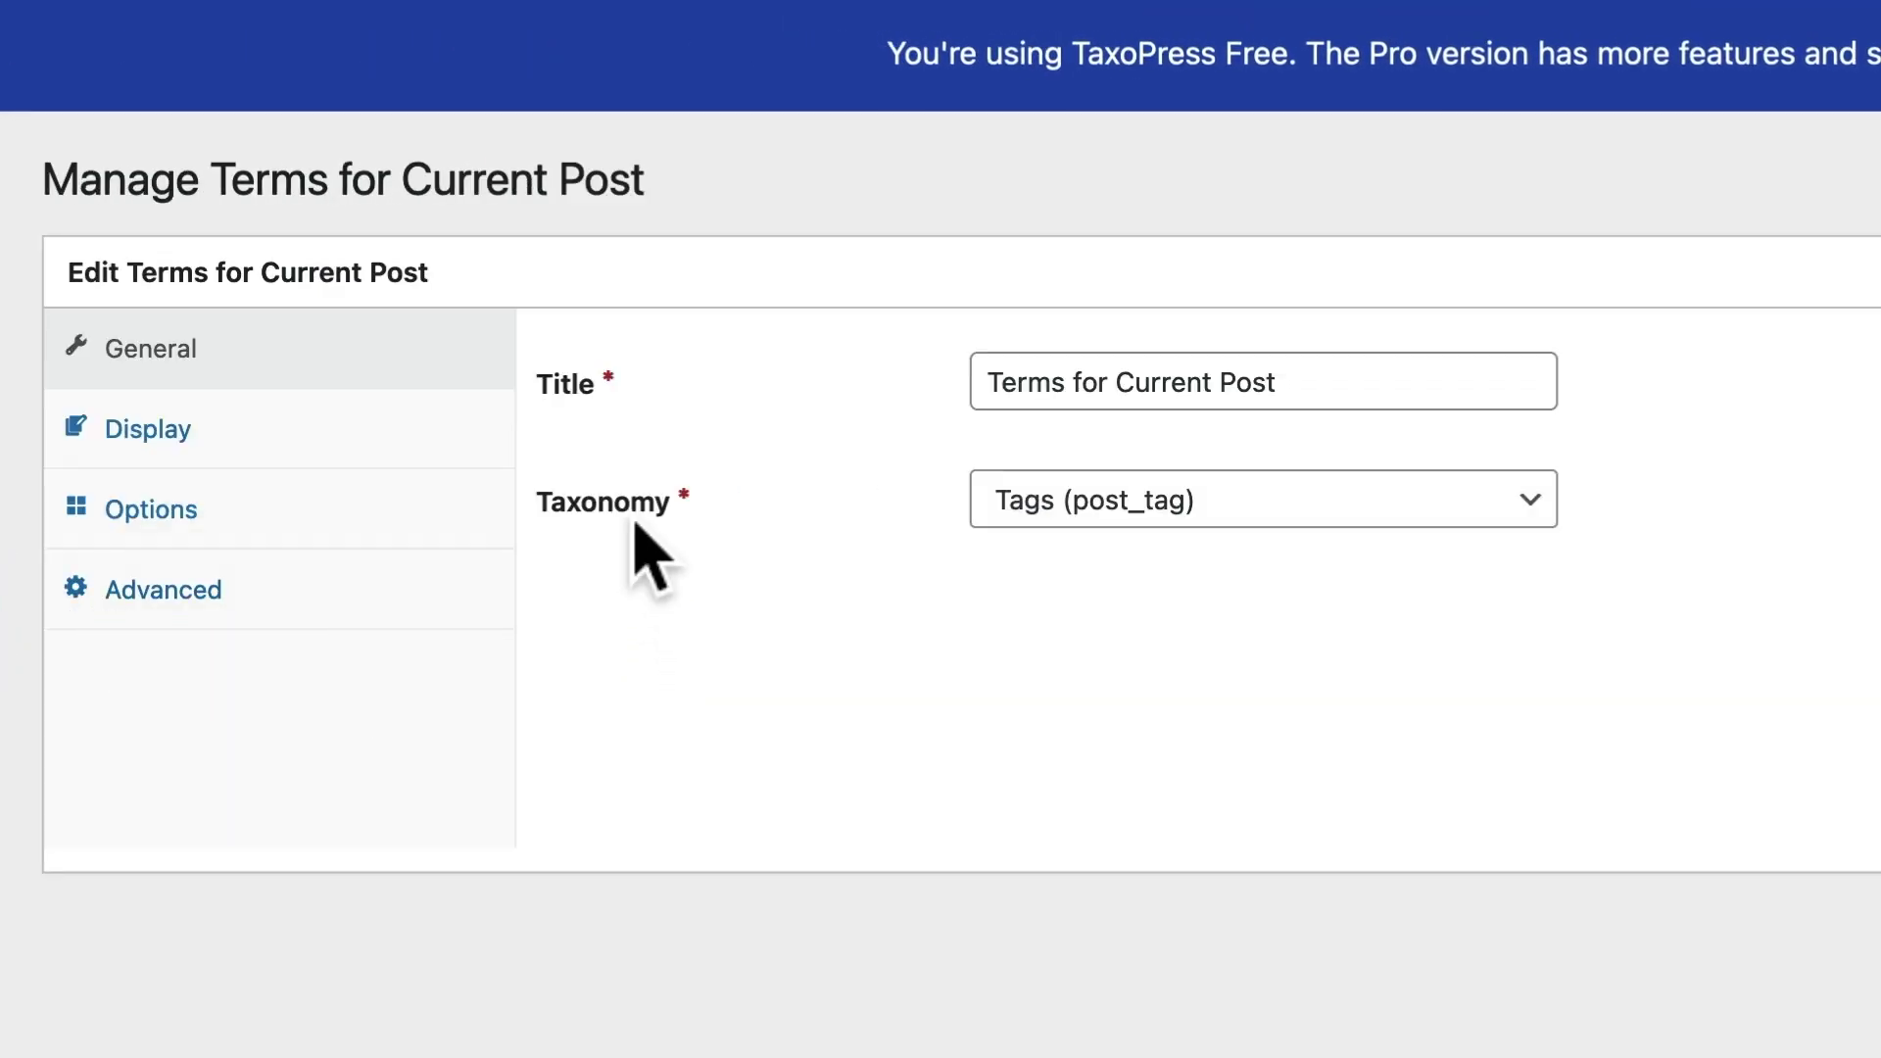
pyautogui.click(1114, 519)
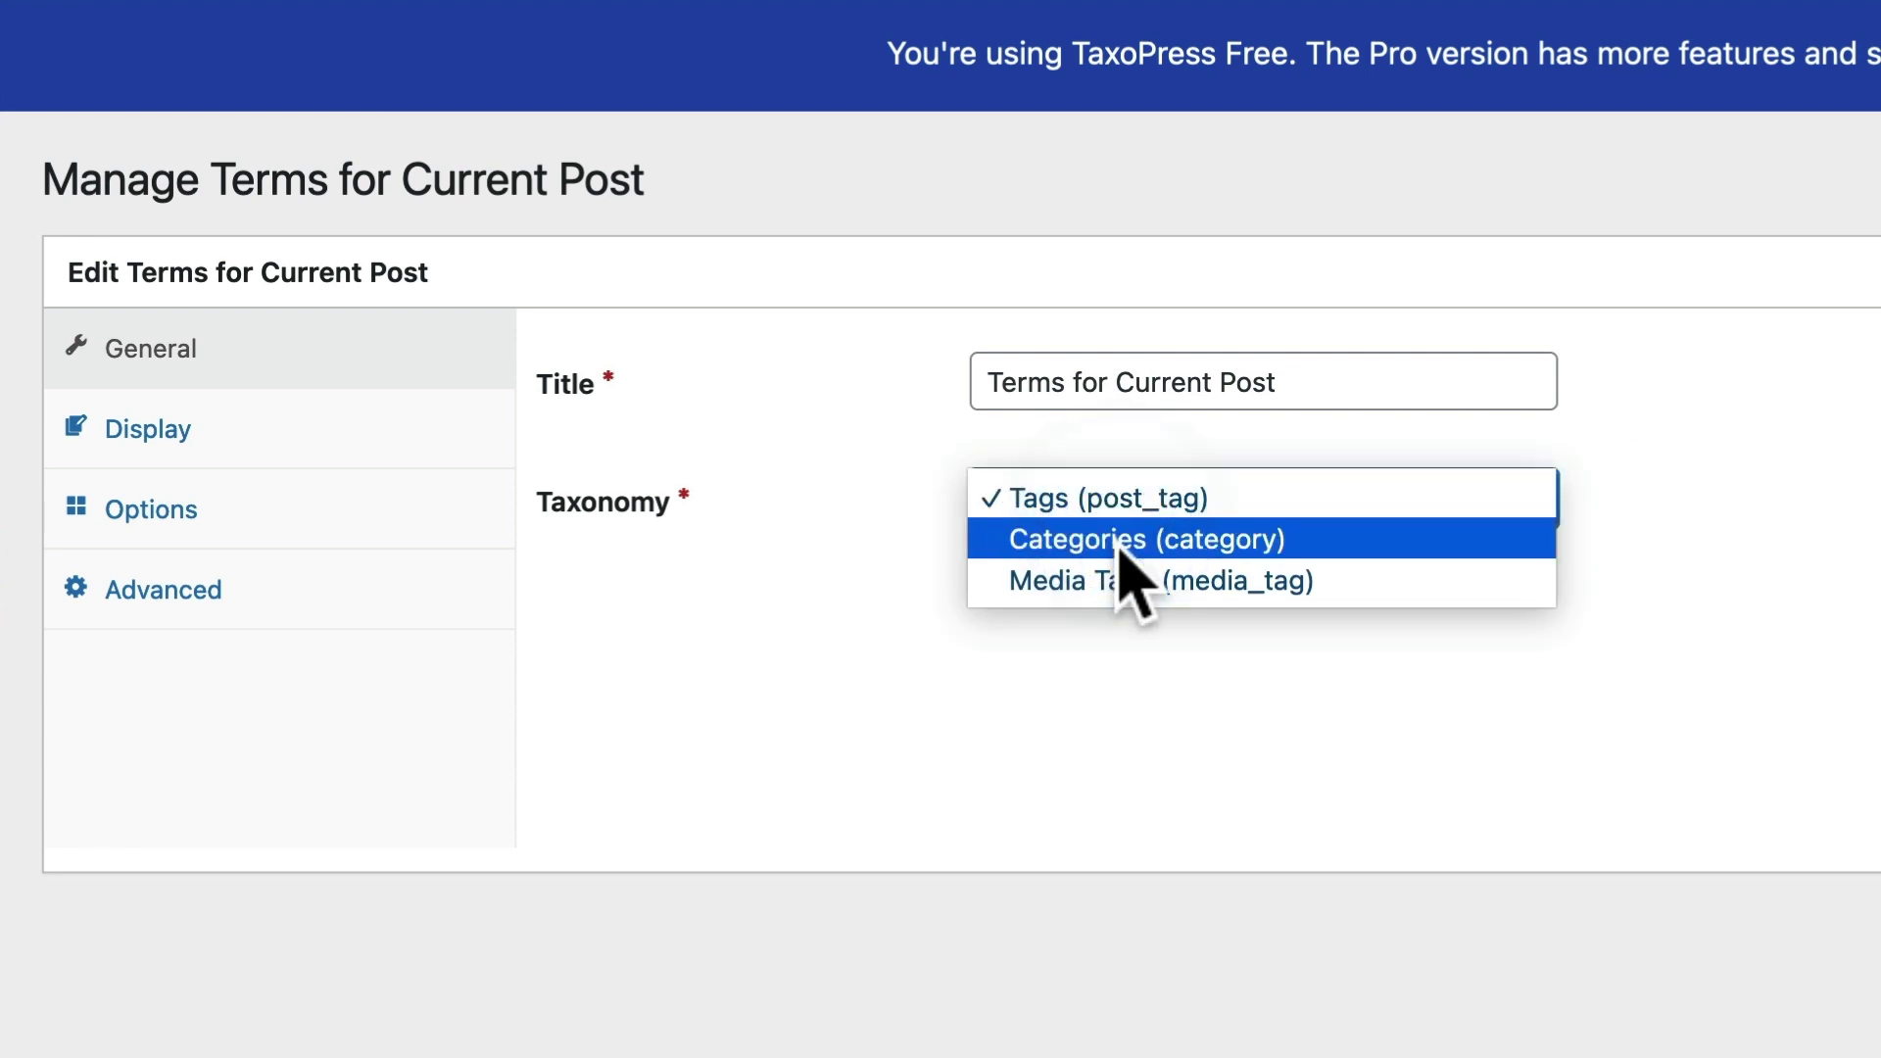
pyautogui.click(1117, 543)
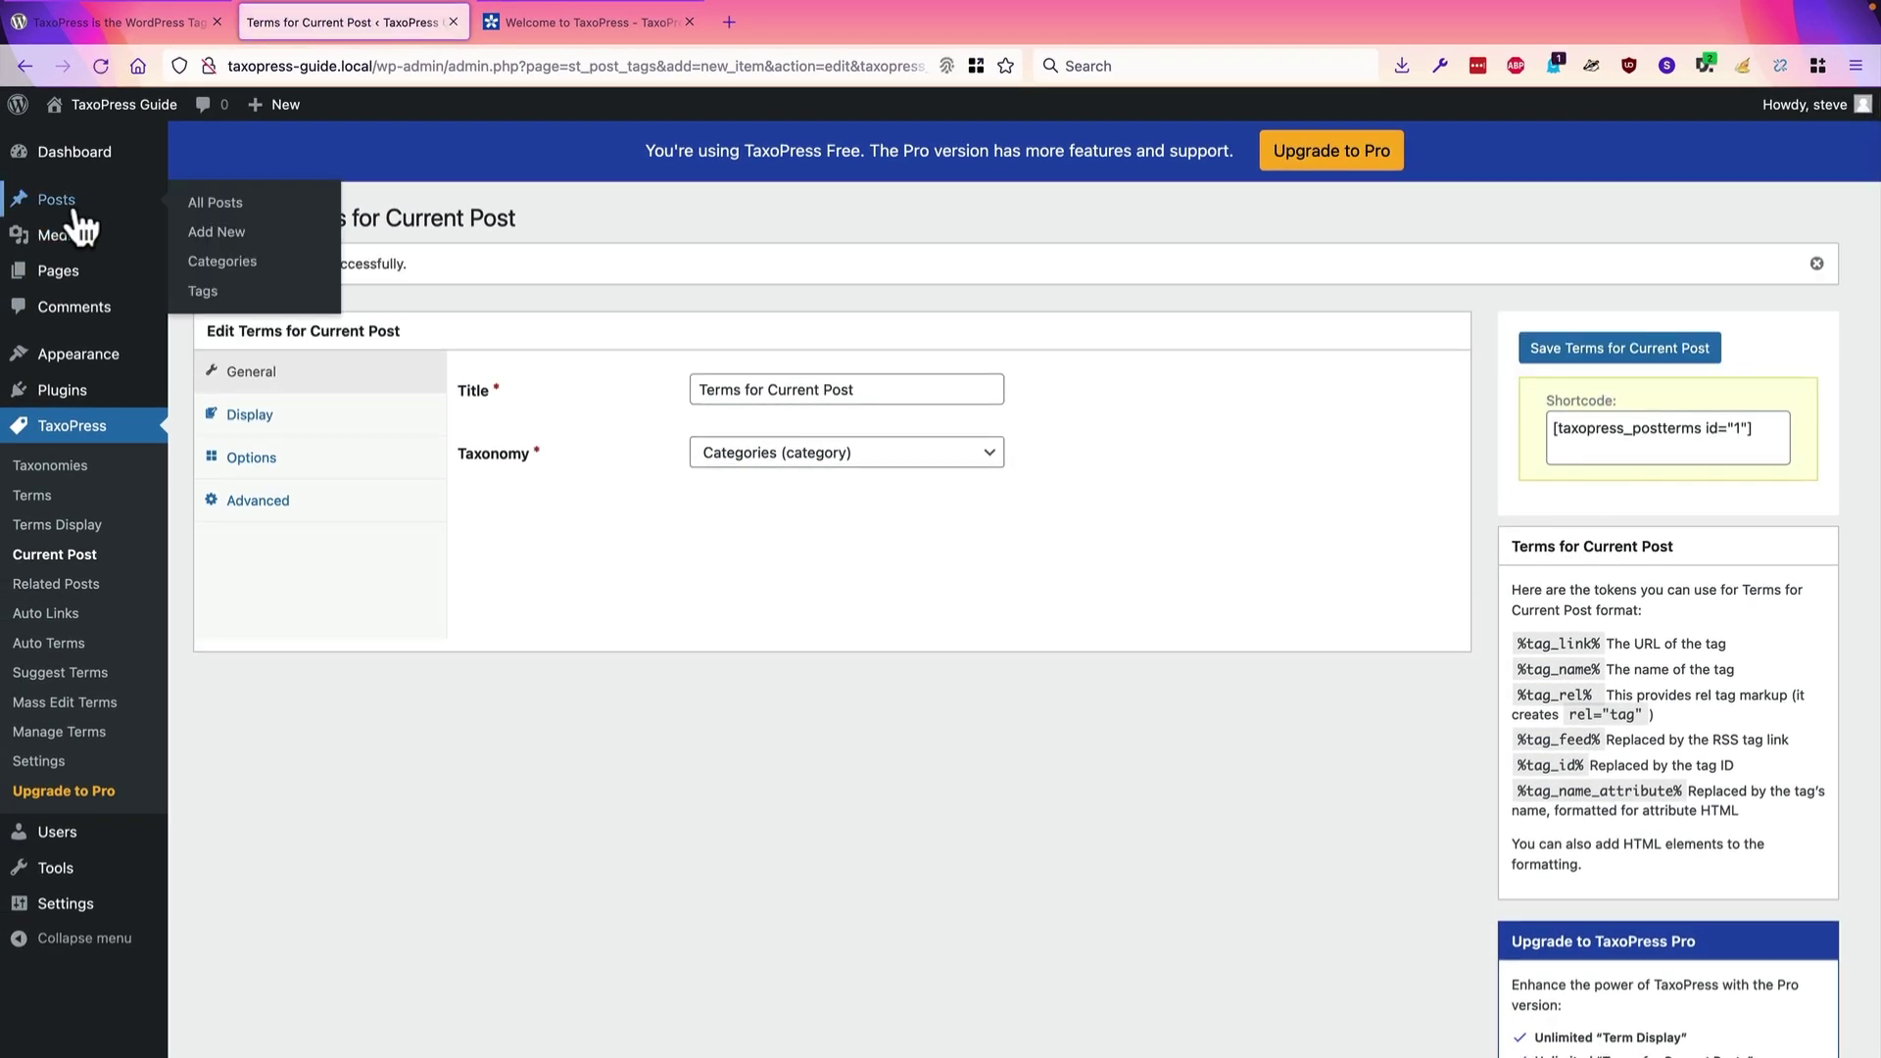
# Step: Paste the [taxopress_postterms id="1"] shortcode in a new block after the Wimbledon post's London paragraph
pyautogui.click(68, 202)
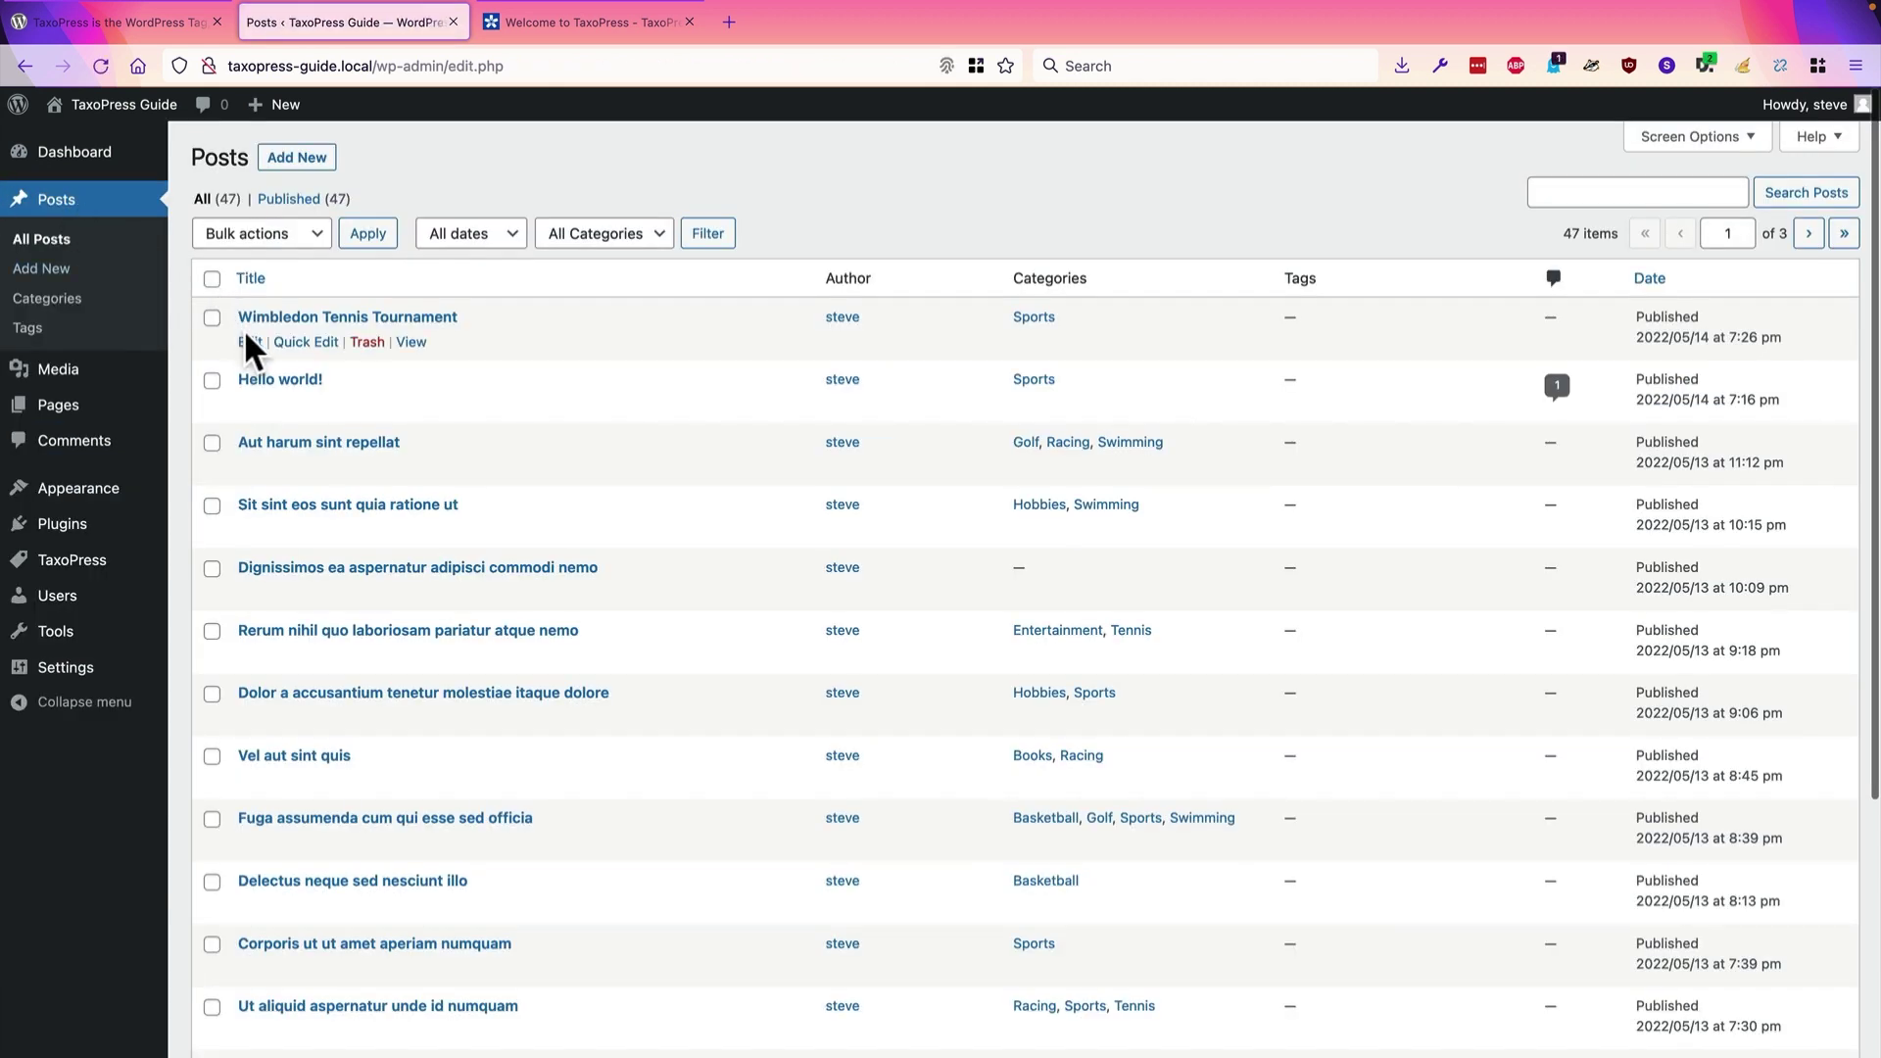
pyautogui.click(250, 342)
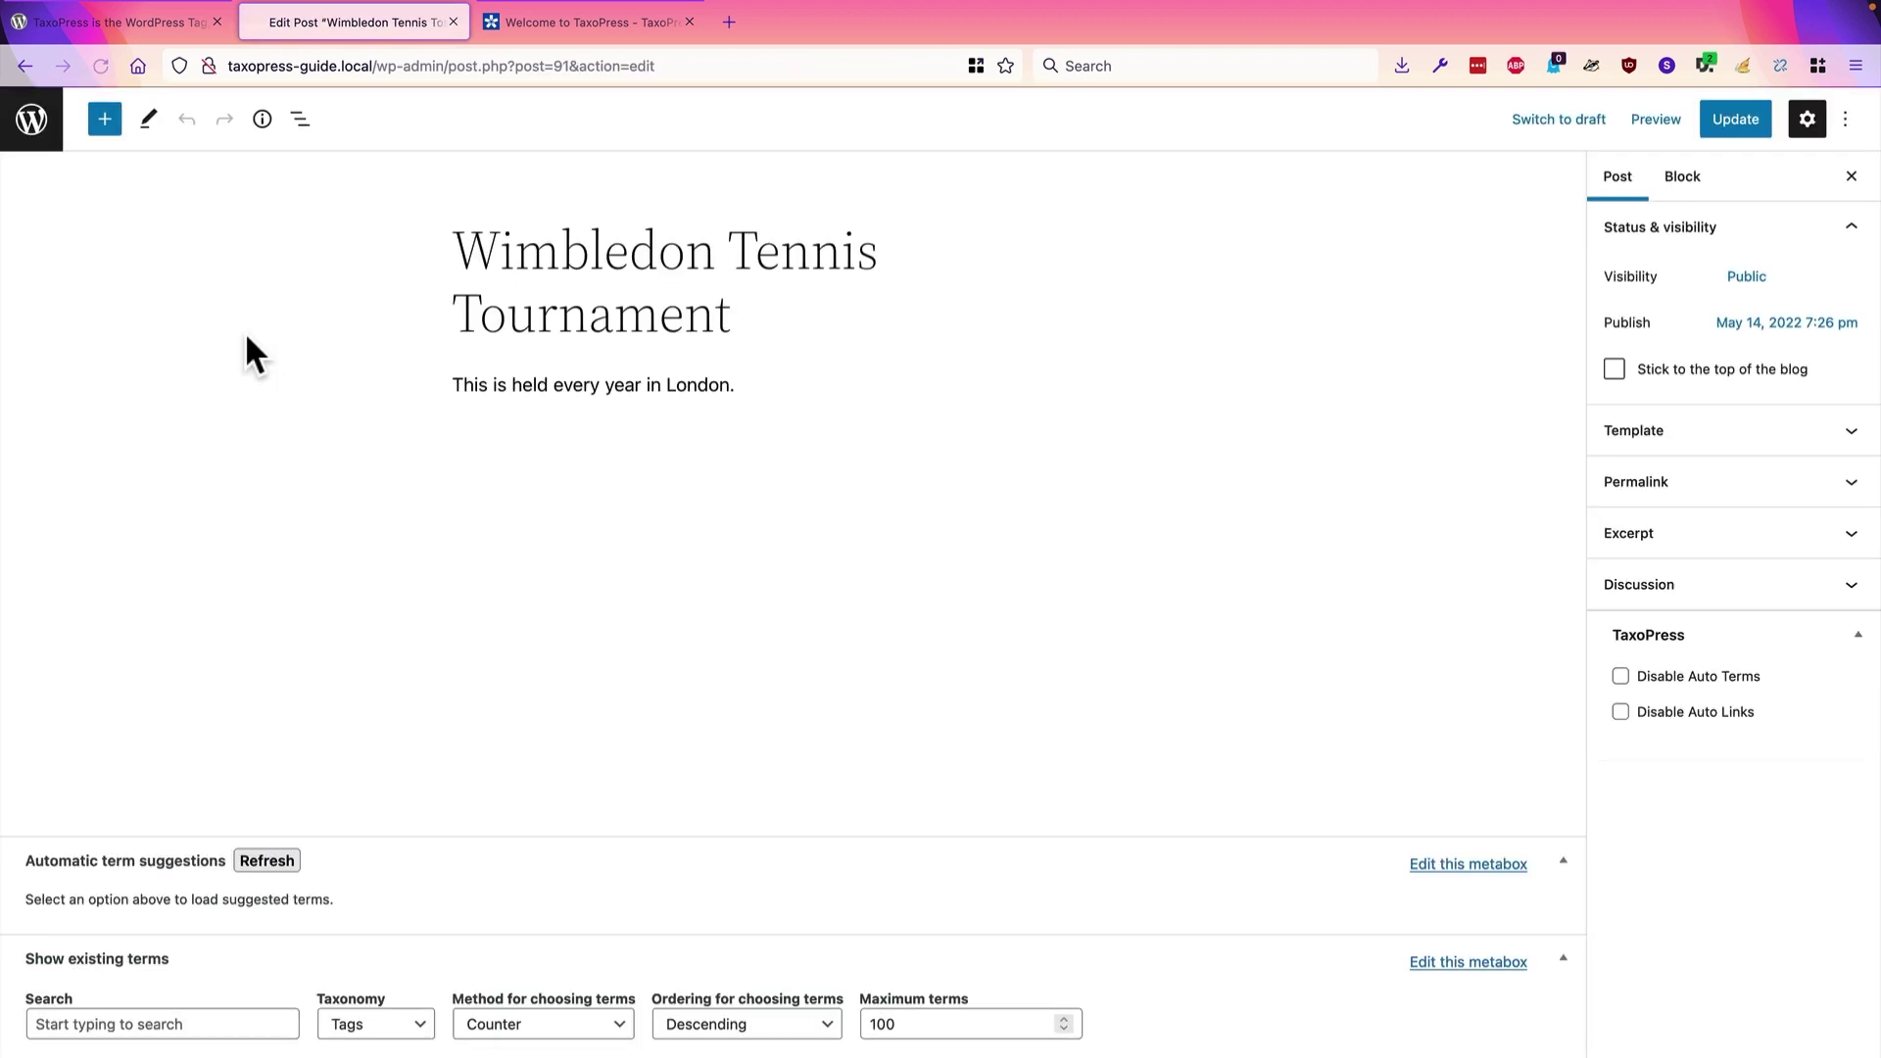
pyautogui.click(777, 386)
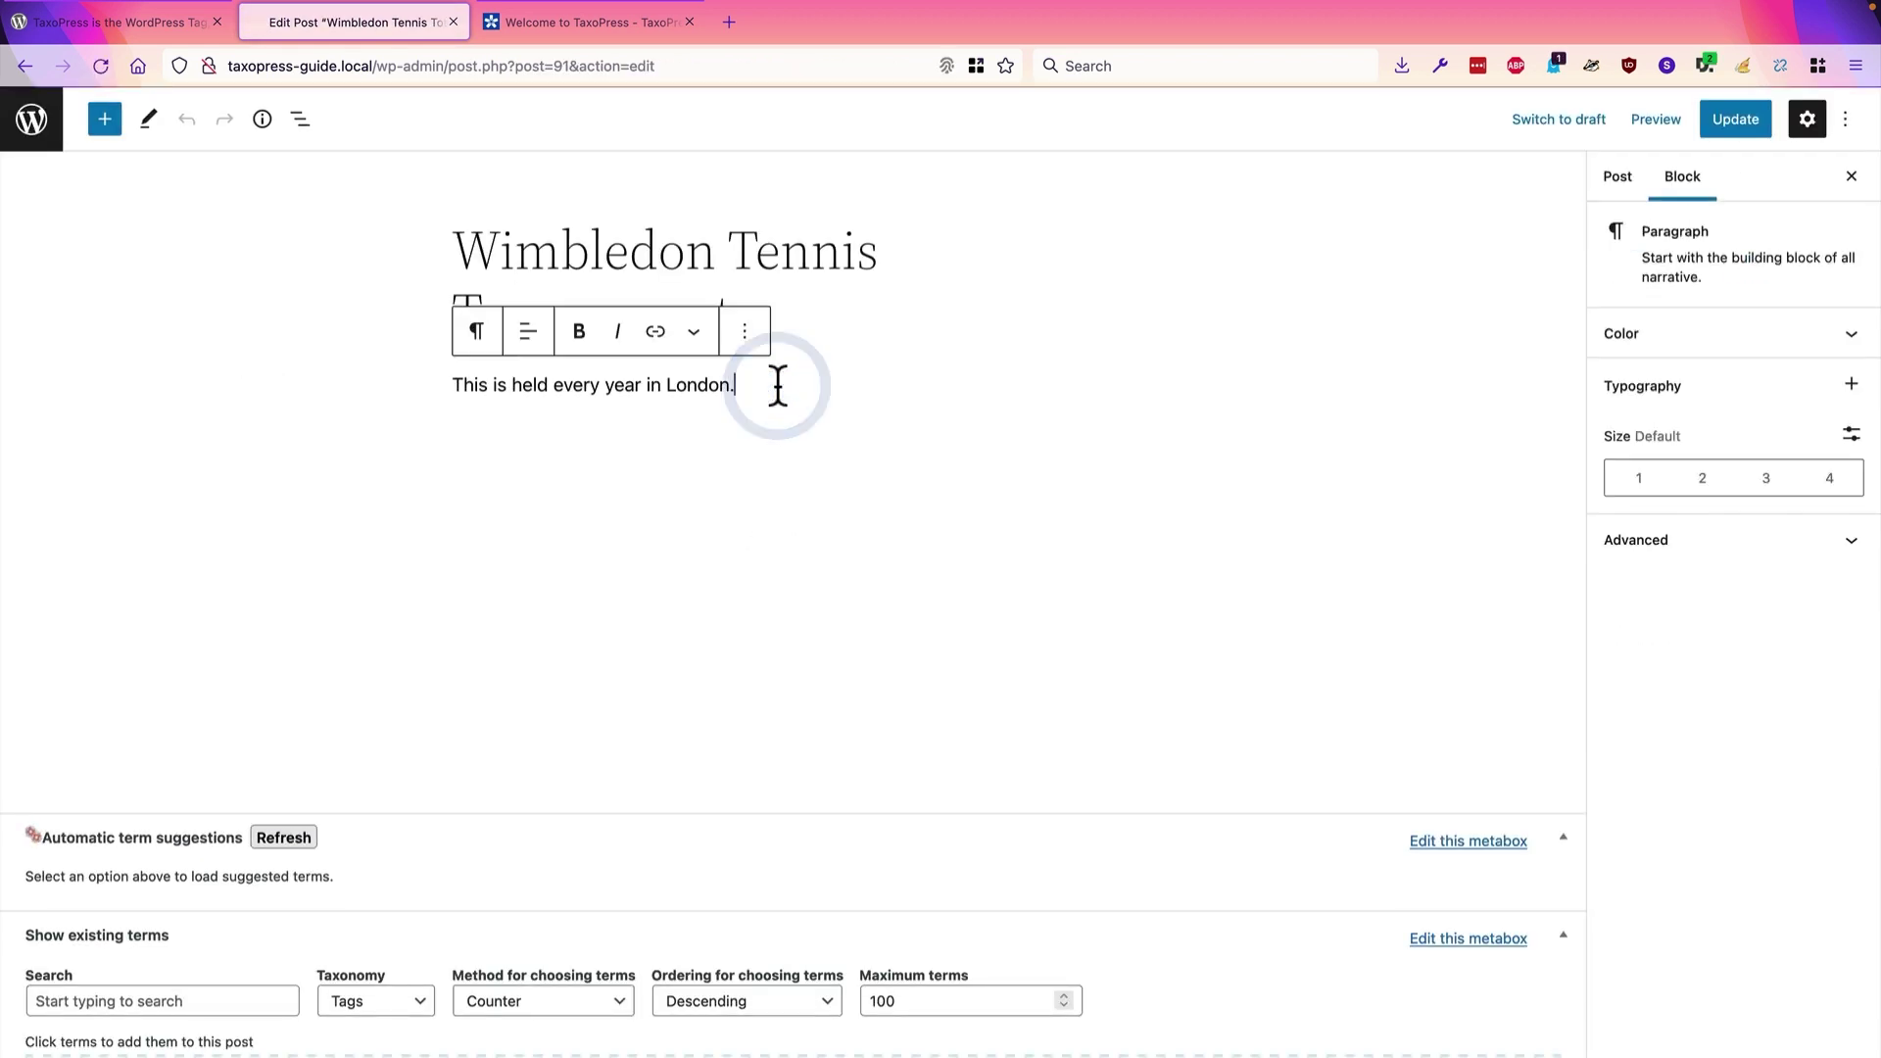
pyautogui.press('Return')
pyautogui.write('[taxopress_postterms id="1"]')
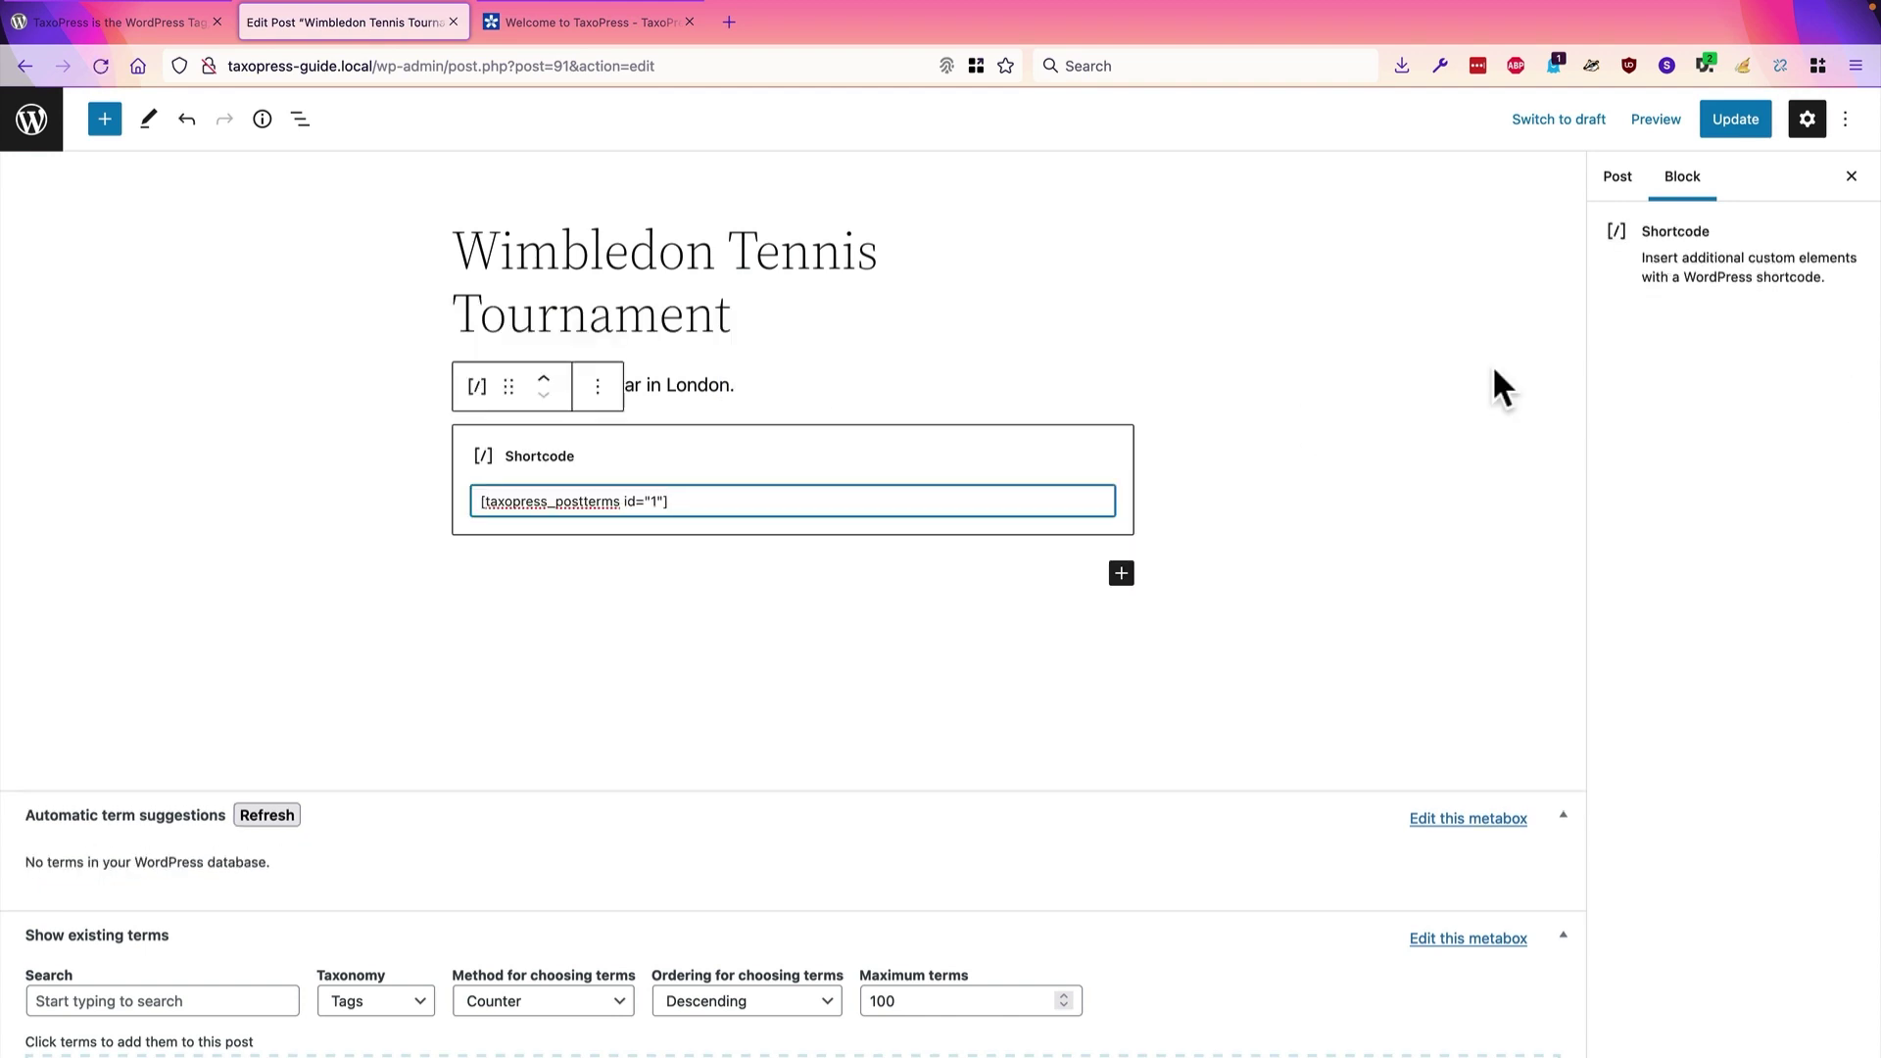
# Step: Add the post to the Tennis category and update it
pyautogui.click(1618, 177)
pyautogui.click(1716, 647)
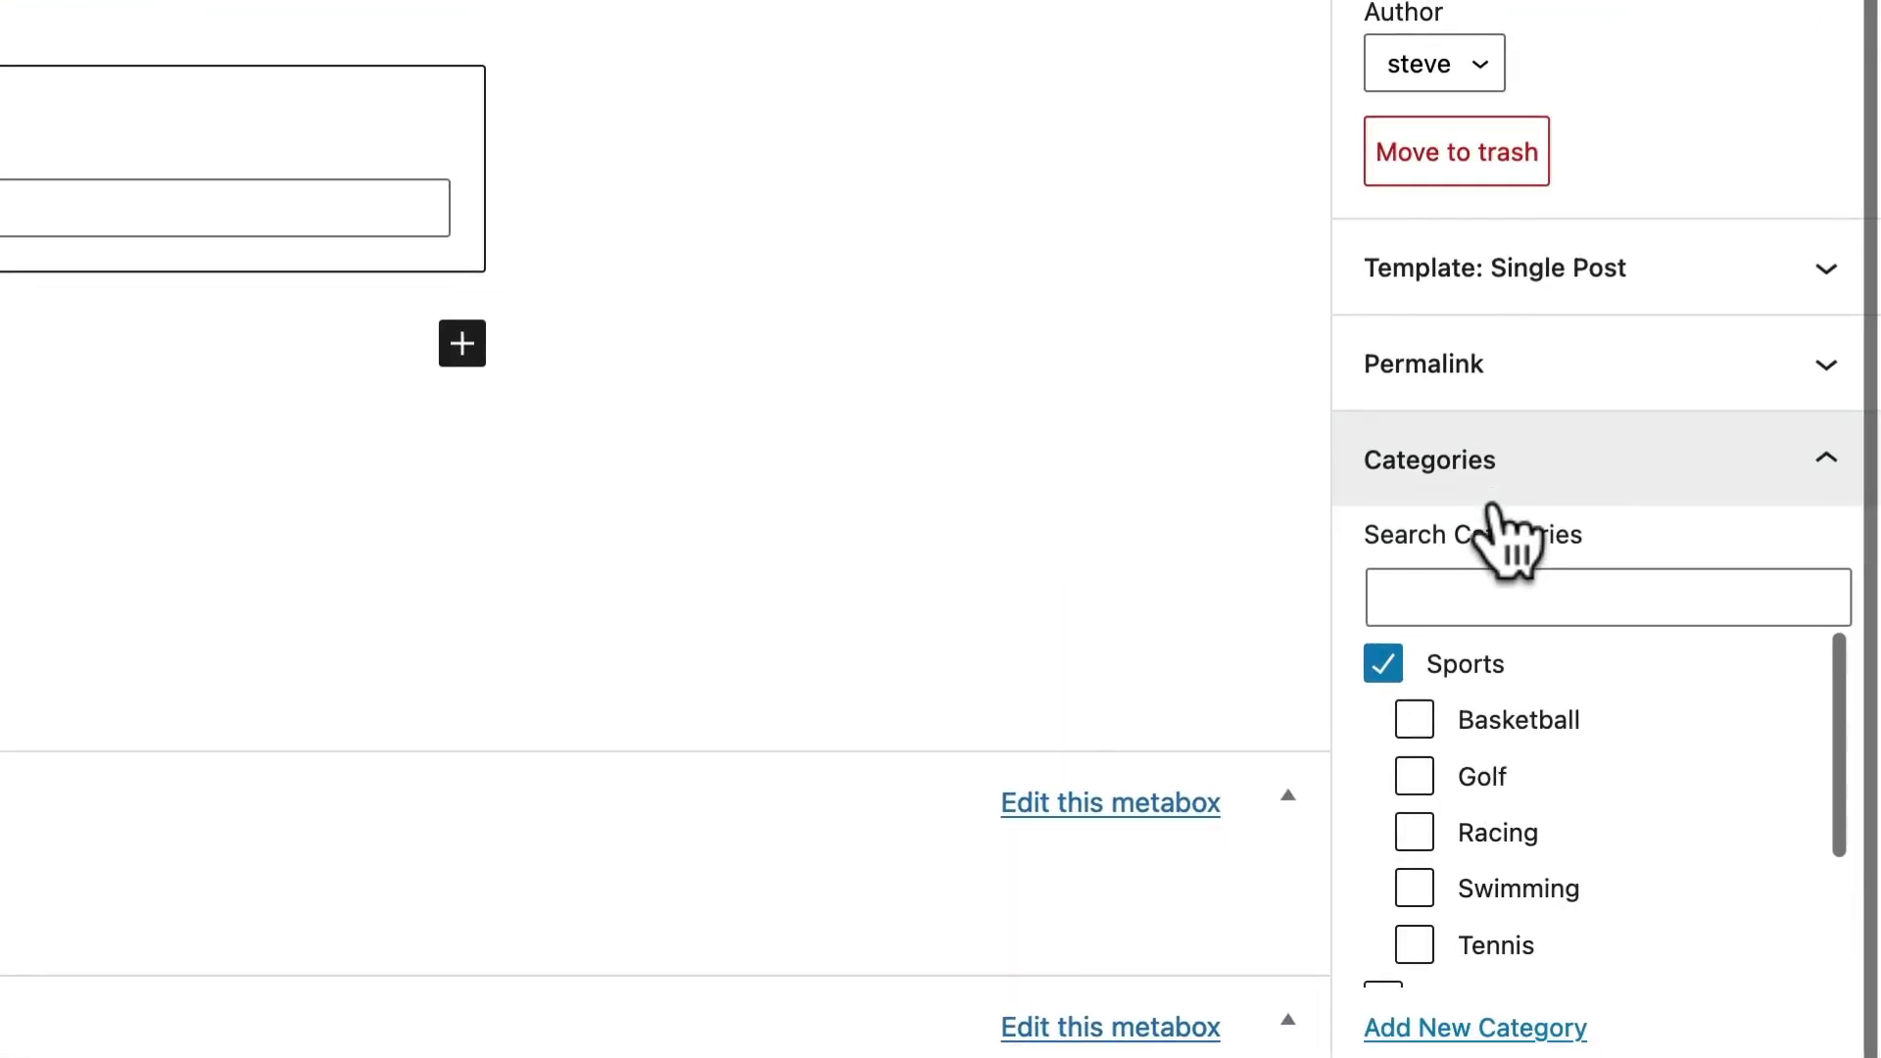
pyautogui.scroll(-2, 1491, 510)
pyautogui.scroll(-2, 1467, 617)
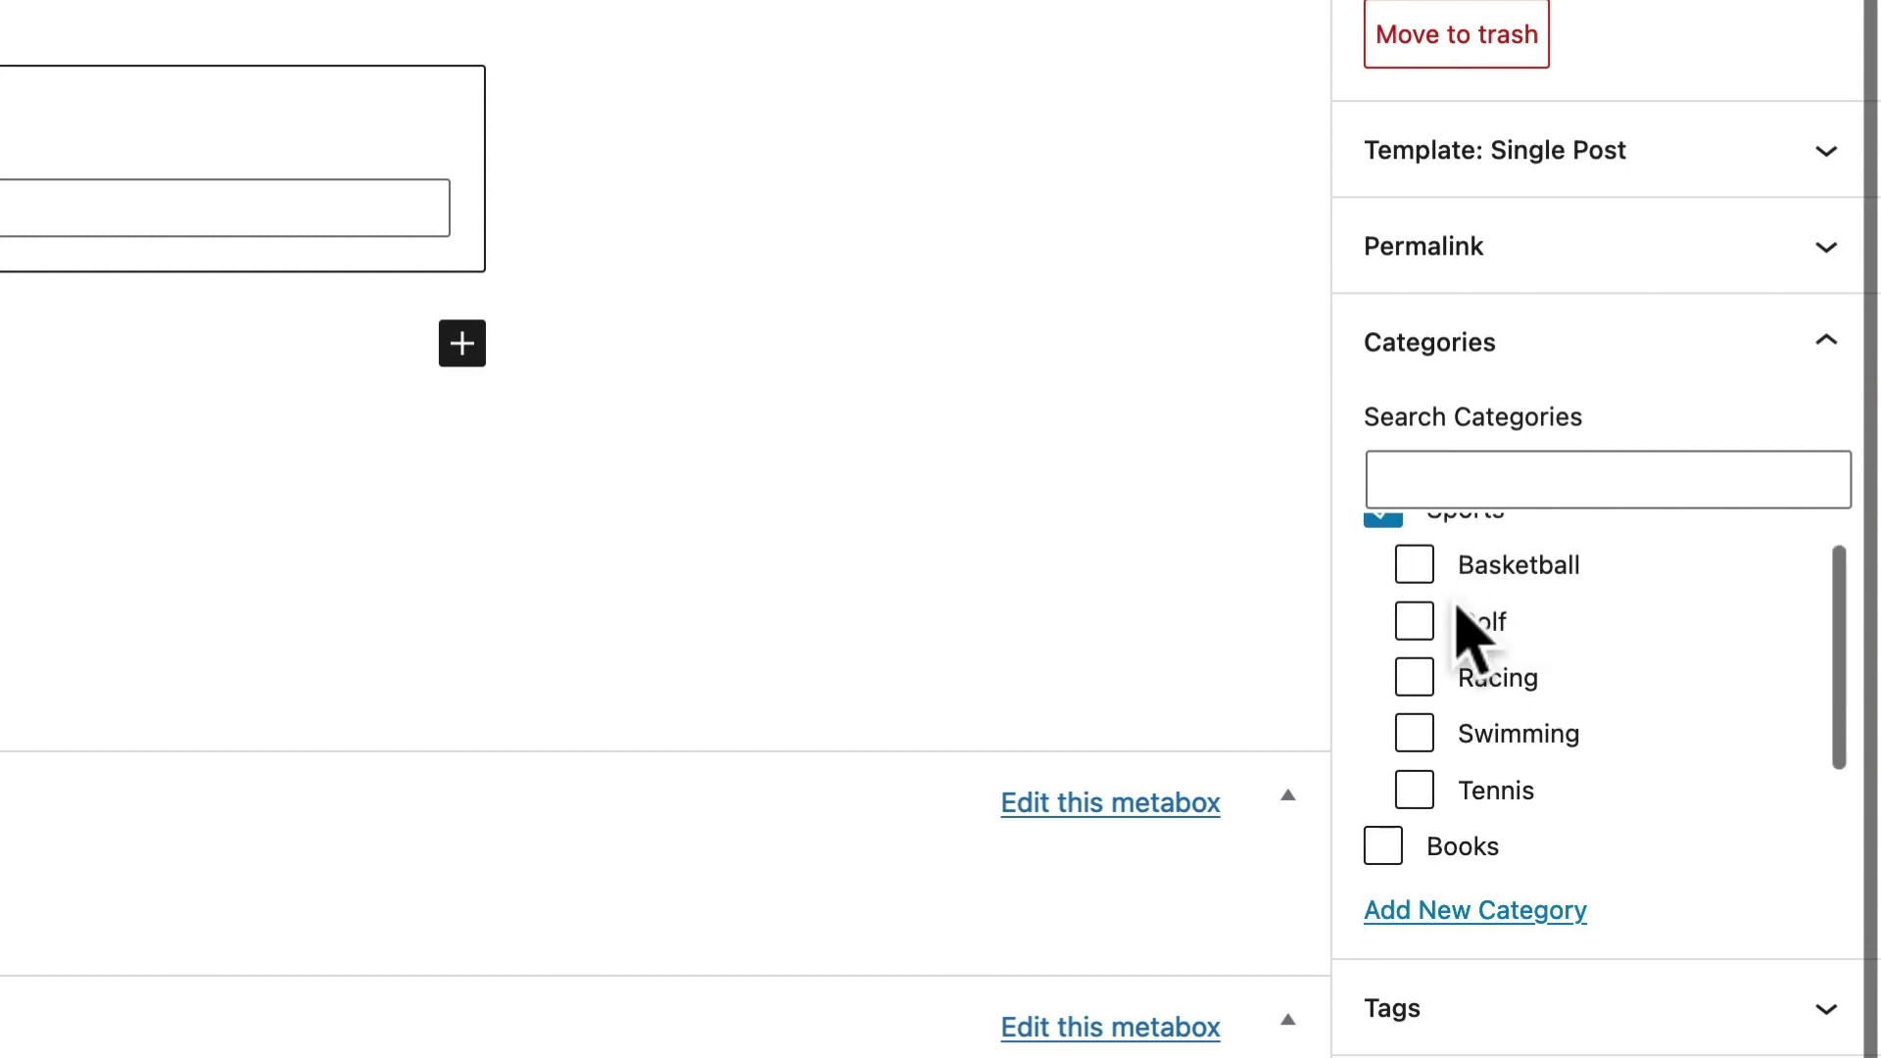
pyautogui.click(1414, 740)
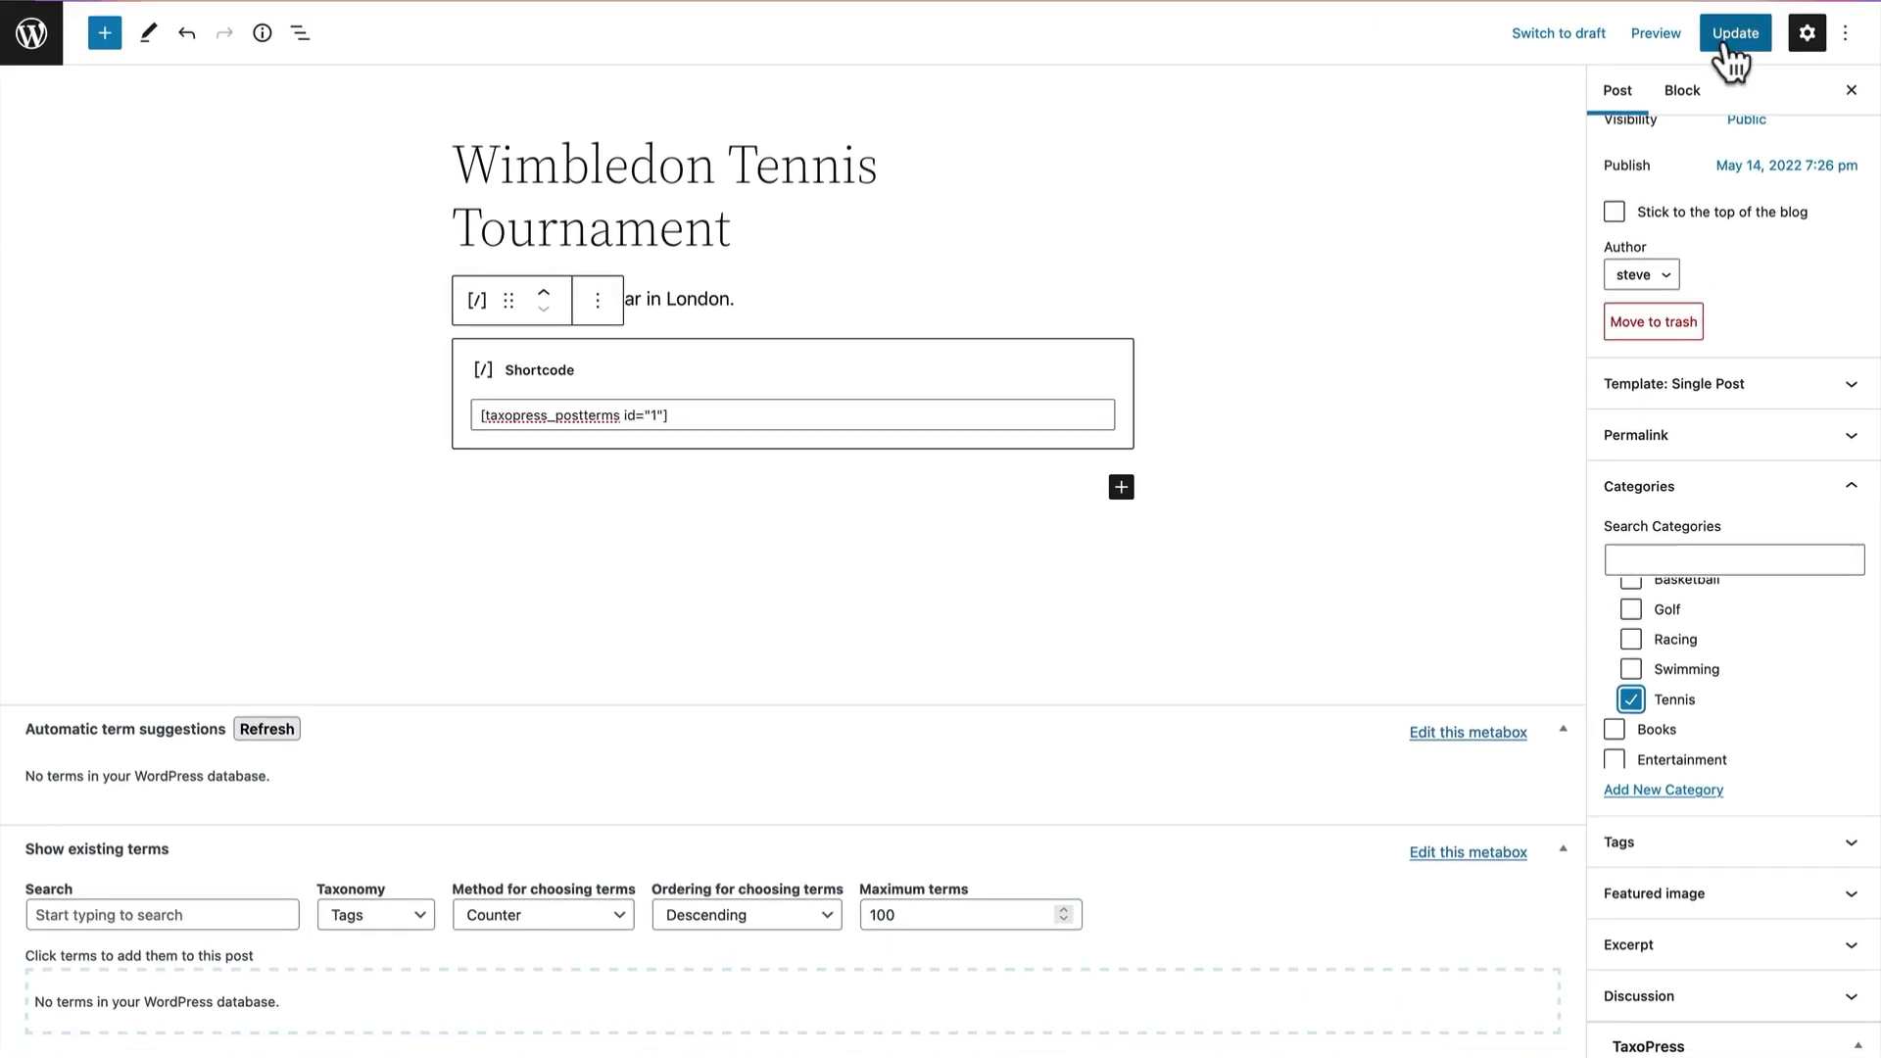
pyautogui.click(1724, 39)
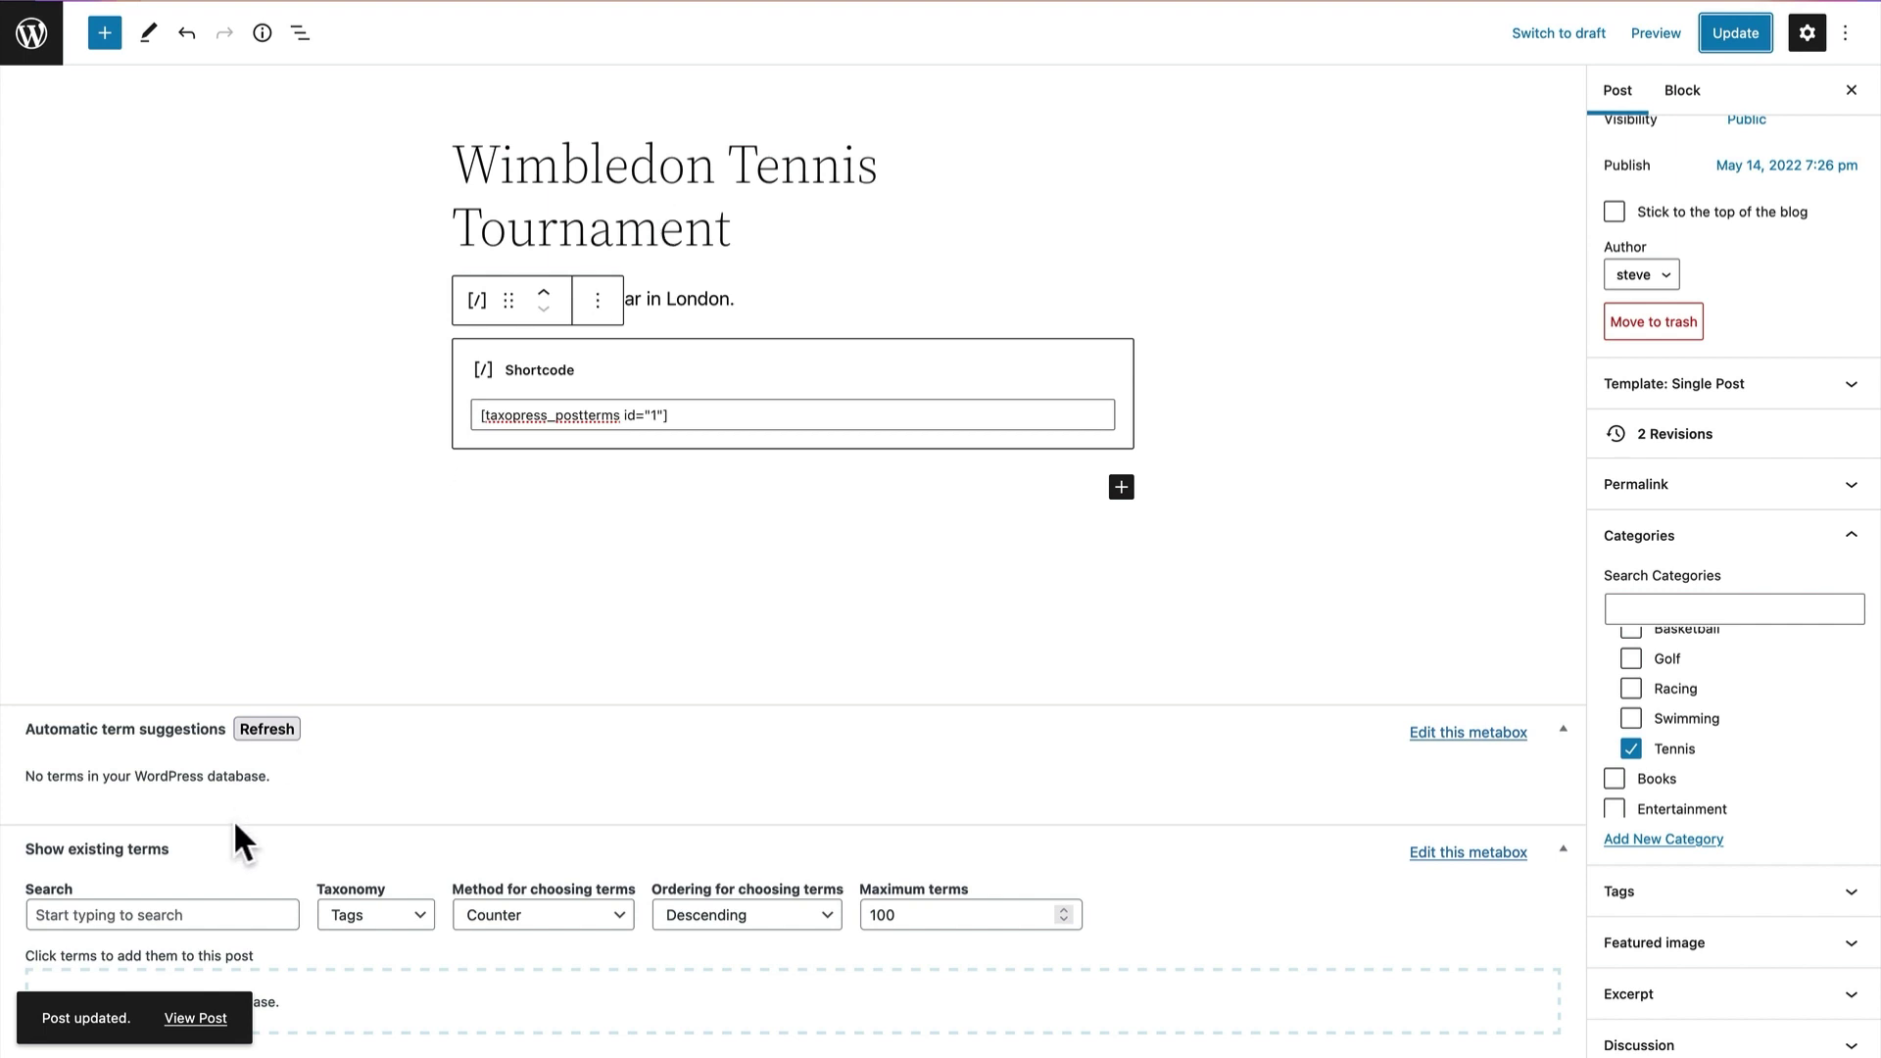
pyautogui.click(171, 1024)
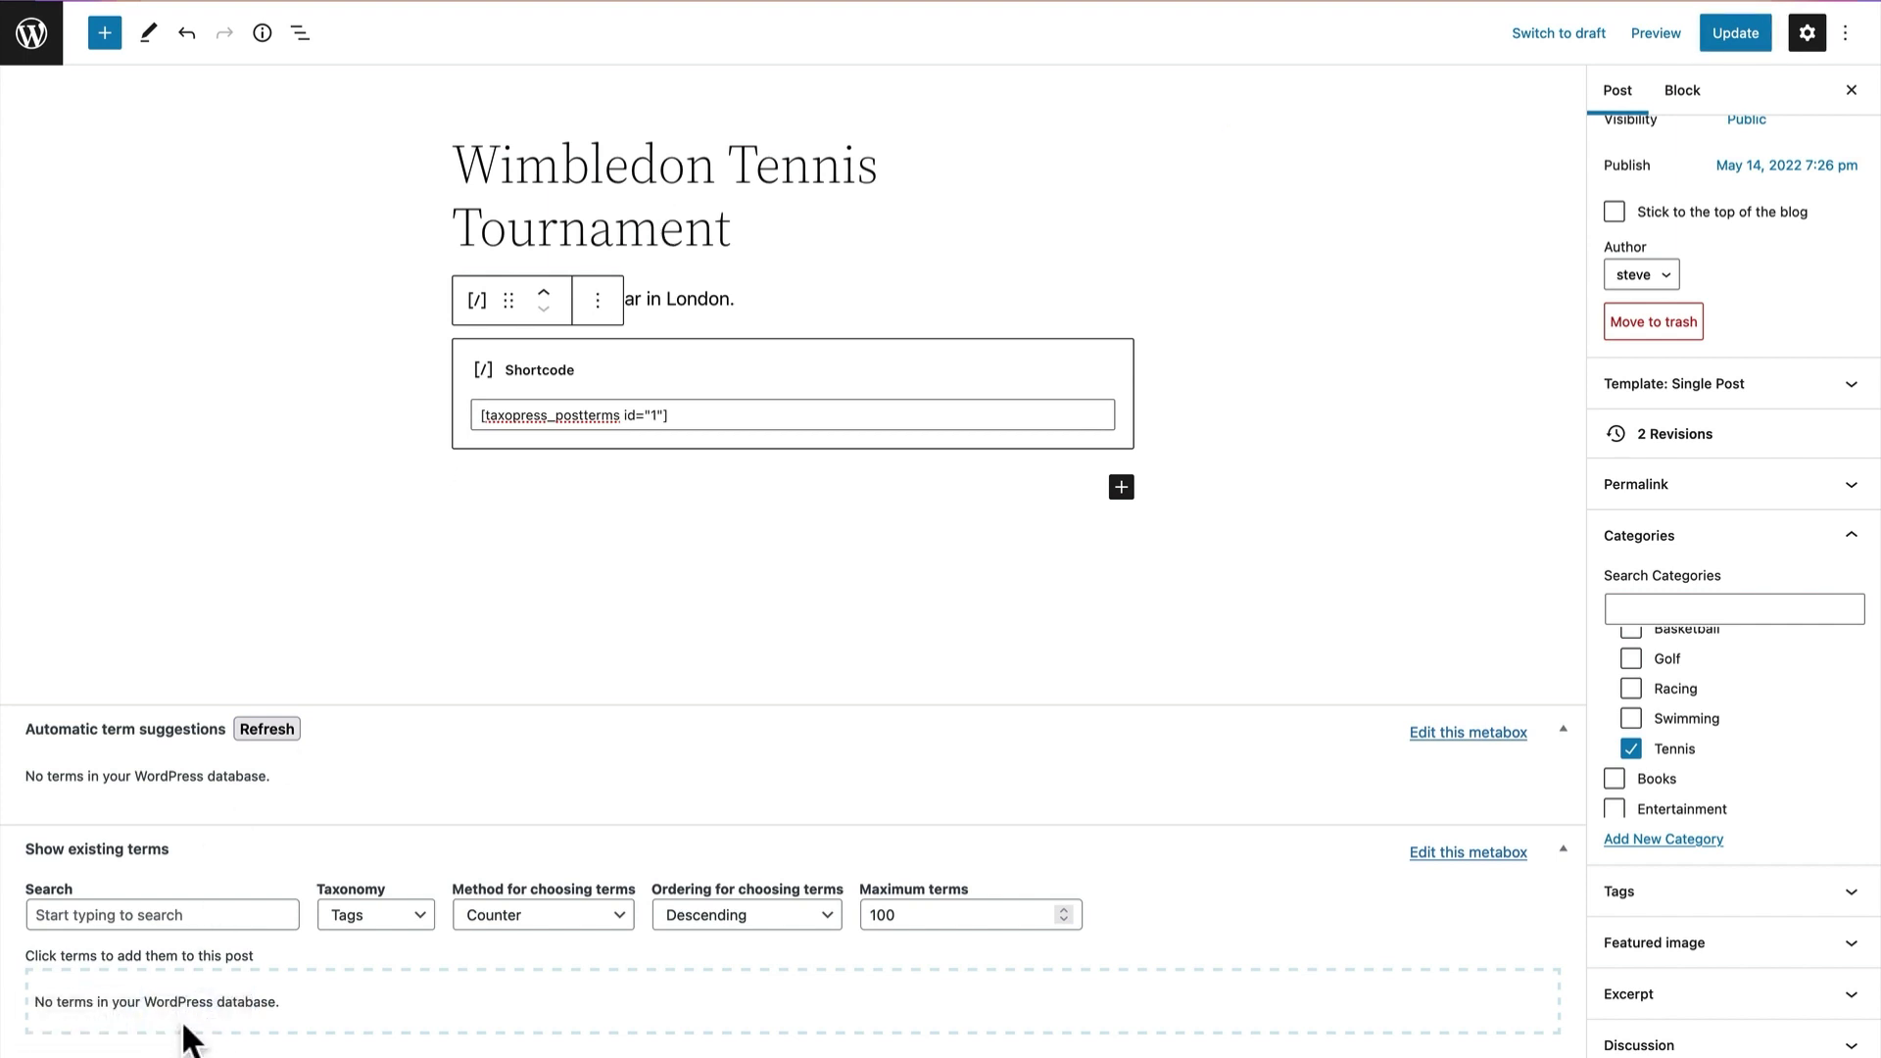
pyautogui.click(1747, 35)
# Step: View the live Wimbledon post showing Sports and Tennis, then go to the Dashboard
pyautogui.click(201, 1021)
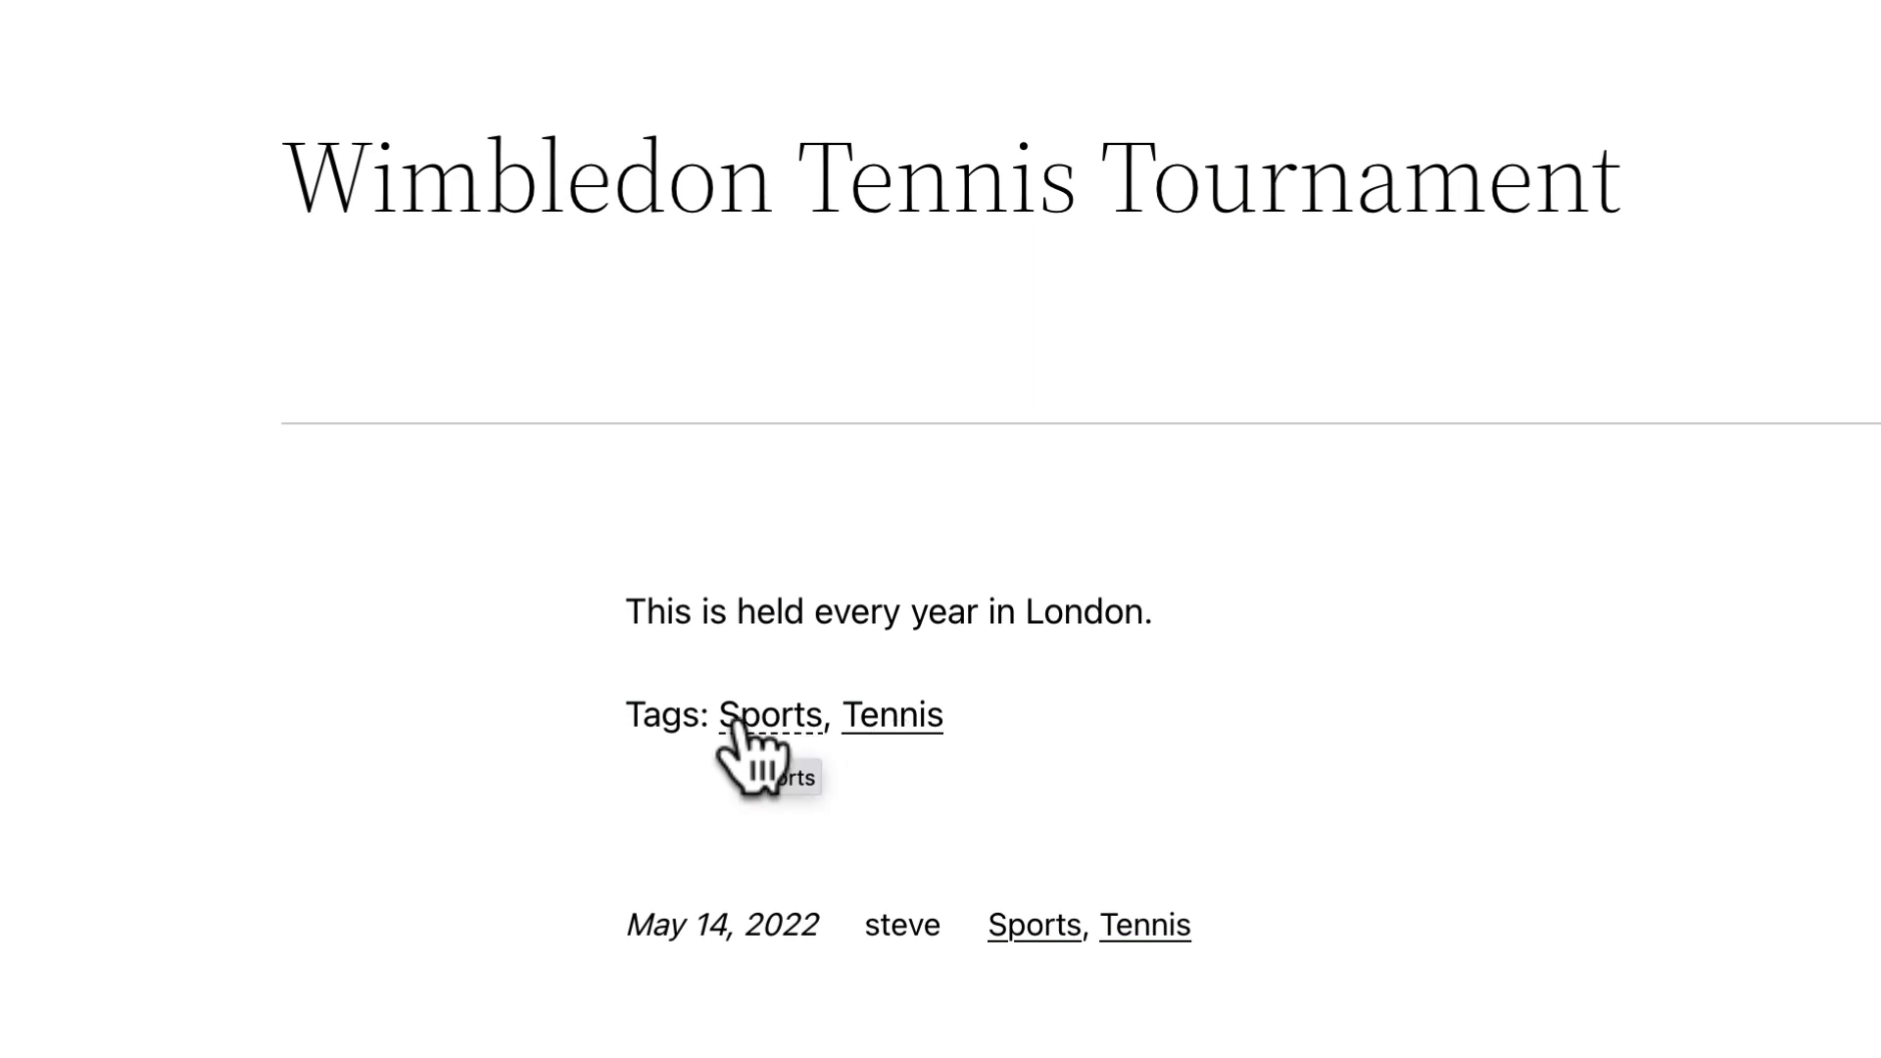
pyautogui.moveTo(132, 109)
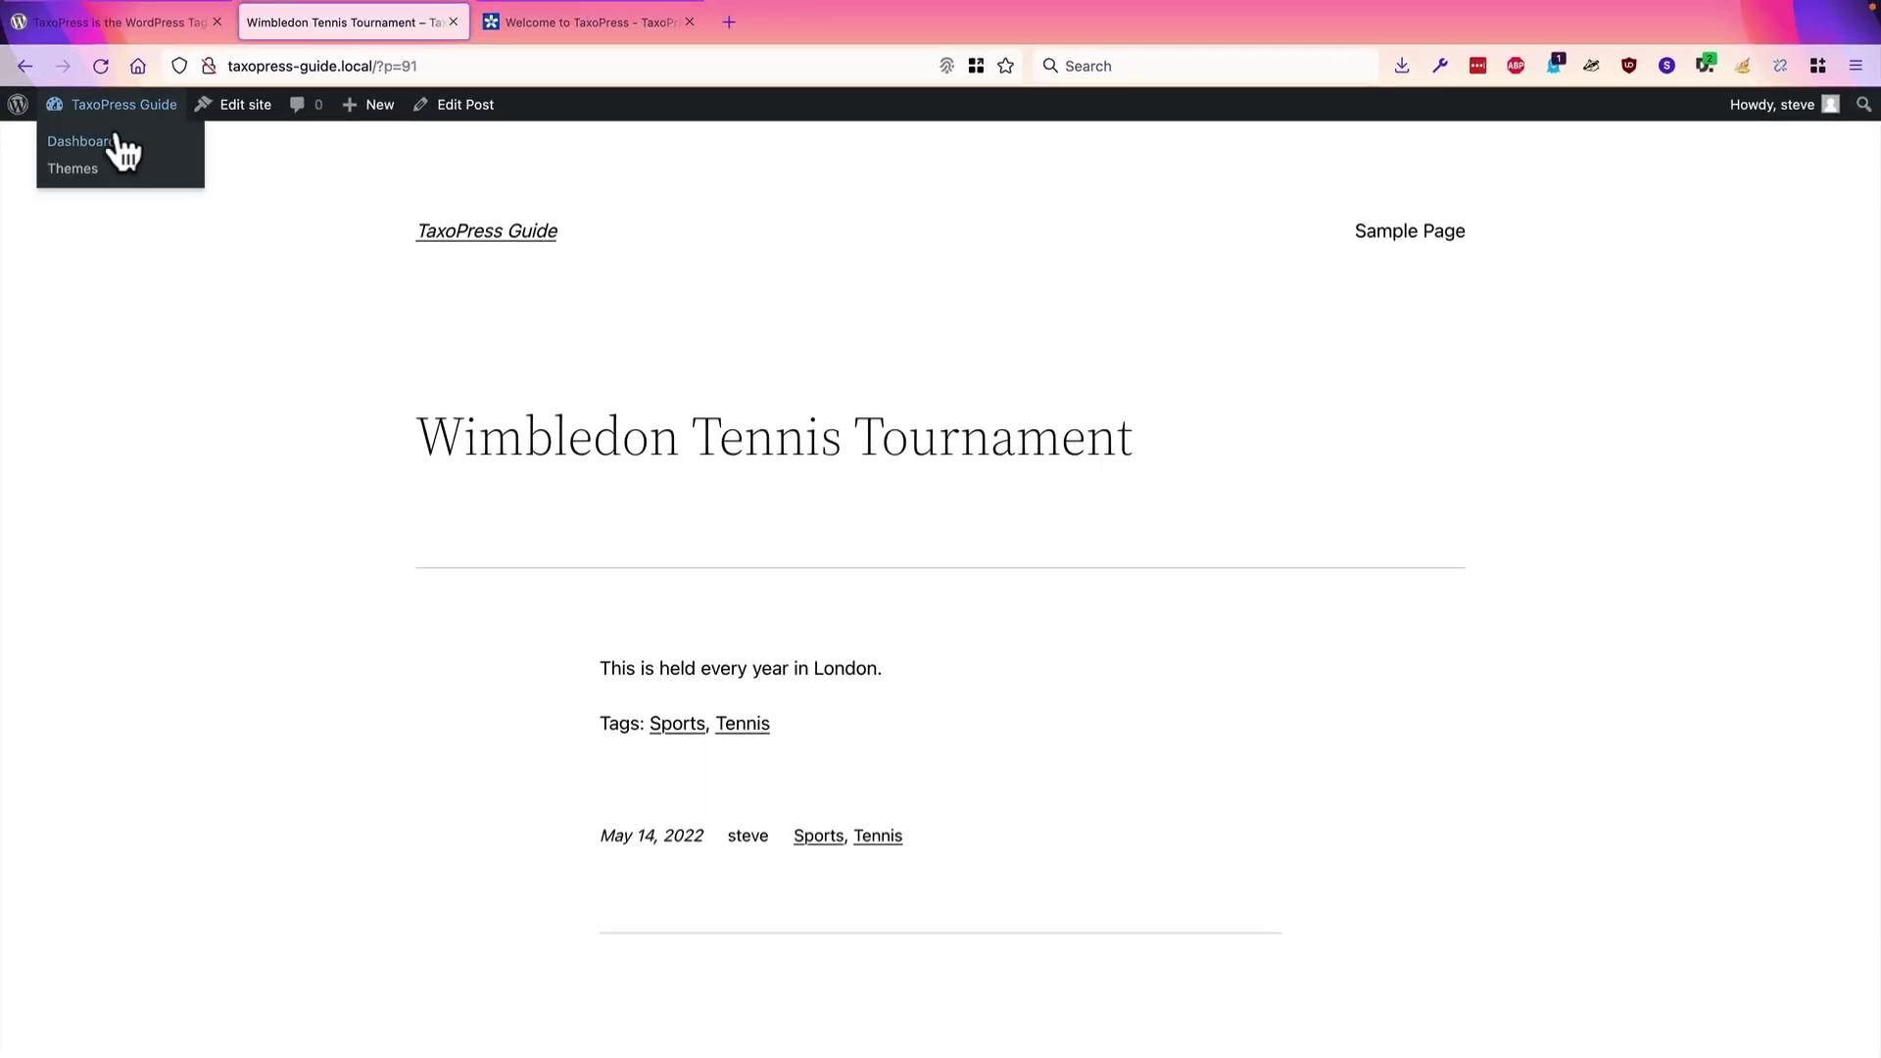
pyautogui.click(113, 143)
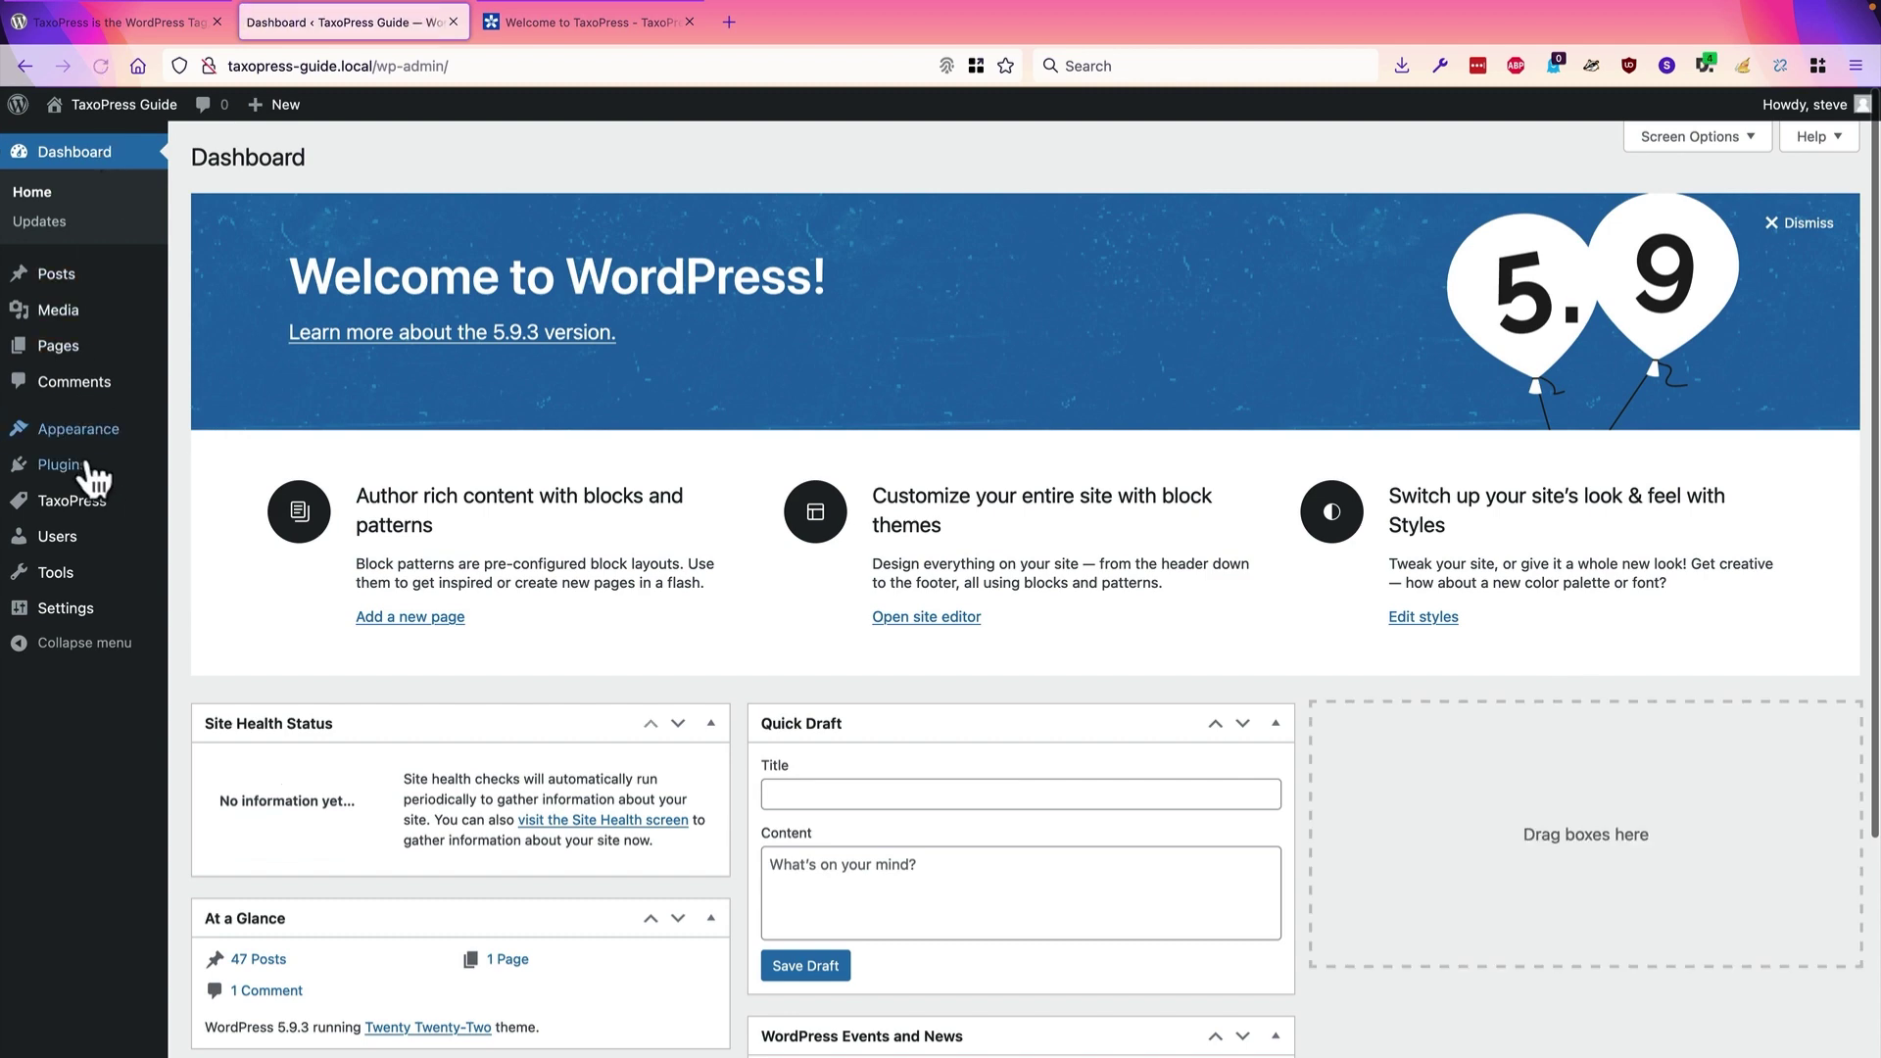
pyautogui.moveTo(75, 500)
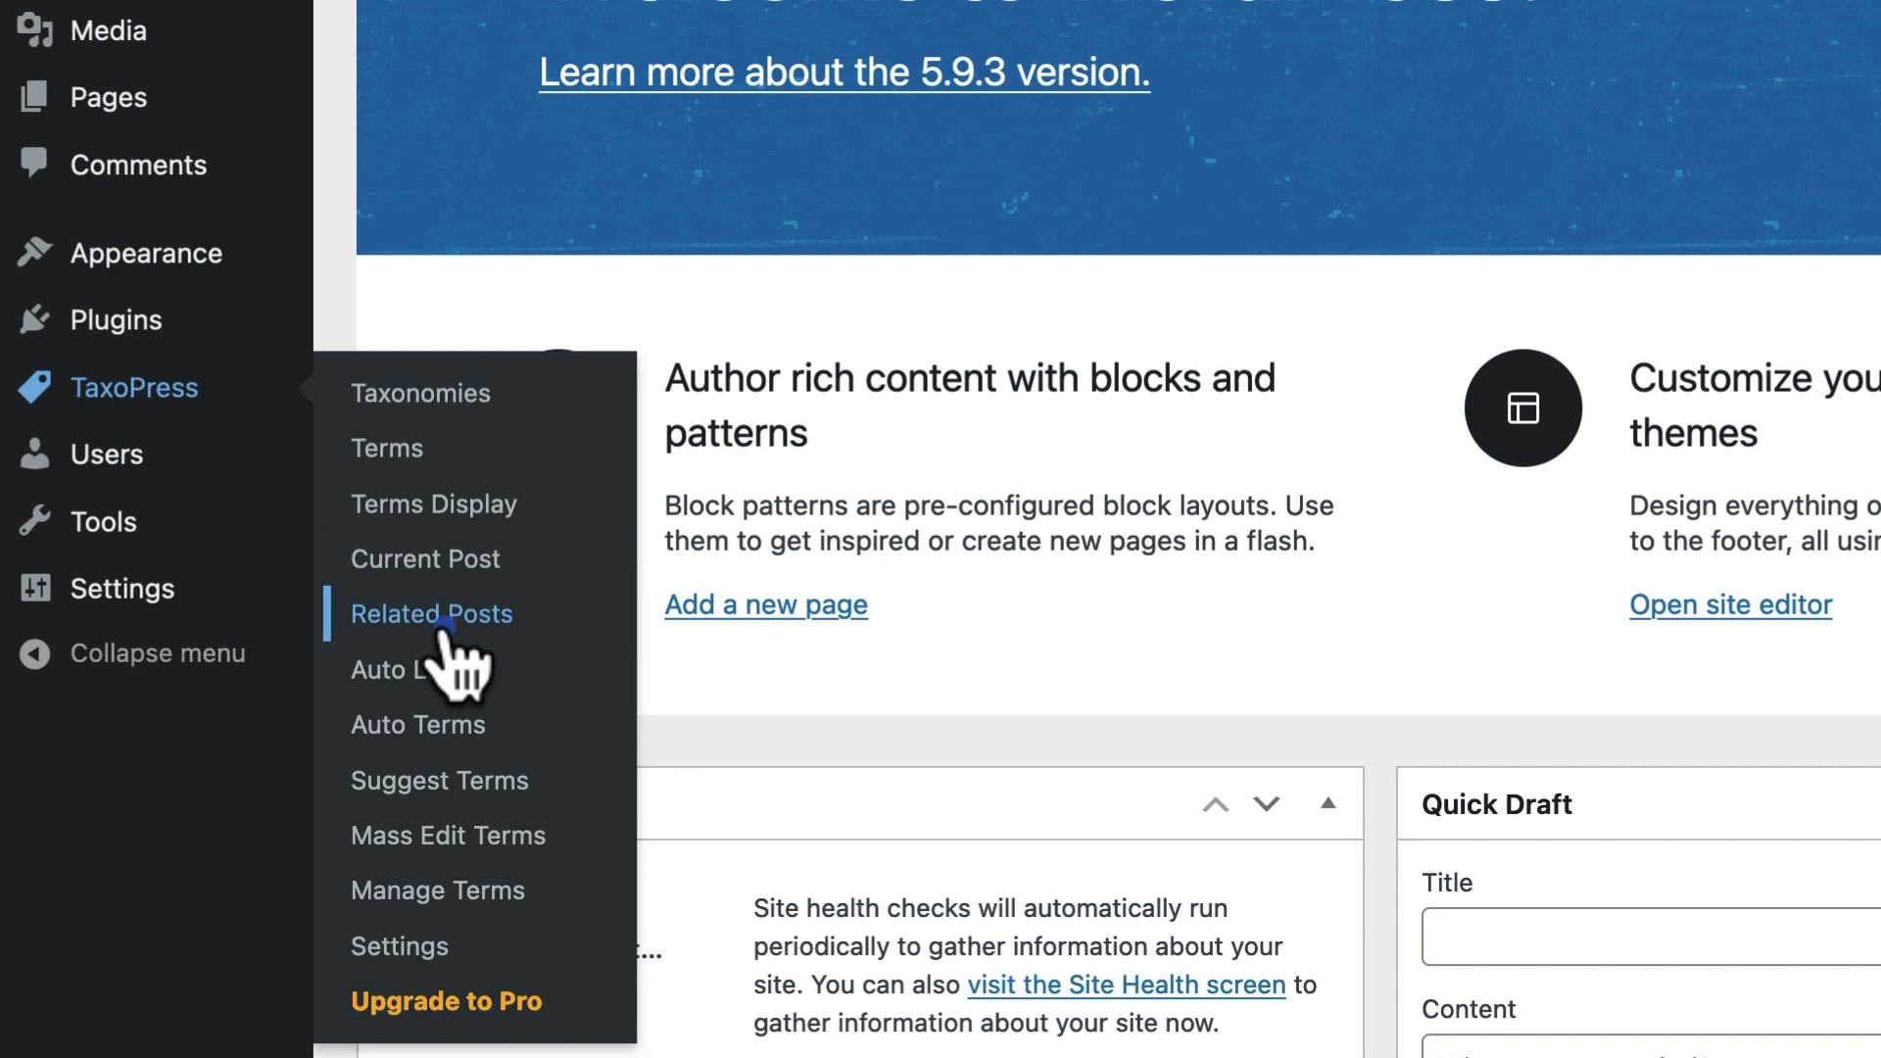
# Step: Copy [taxopress_relatedposts id="1"] into the Wimbledon post below the post-terms shortcode, update, and view it
pyautogui.click(471, 617)
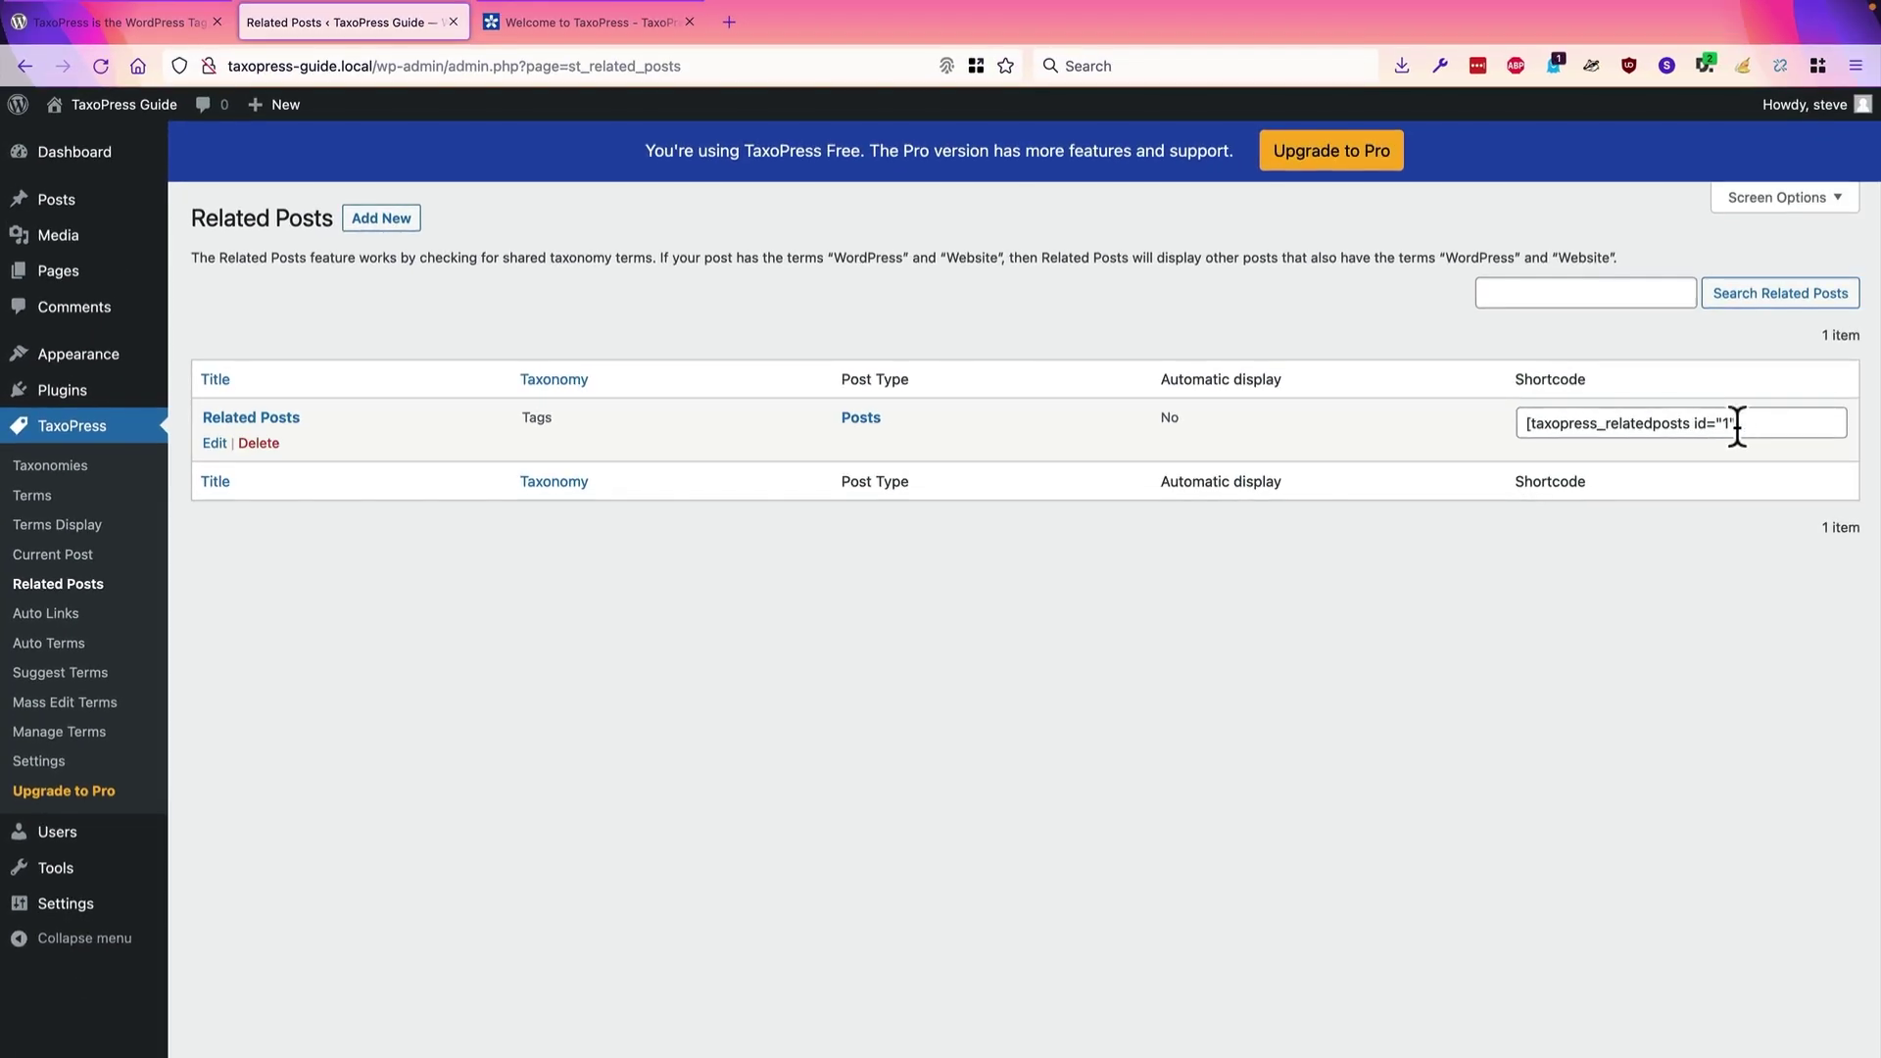
pyautogui.moveTo(1743, 425); pyautogui.dragTo(1382, 426)
pyautogui.press('super+c')
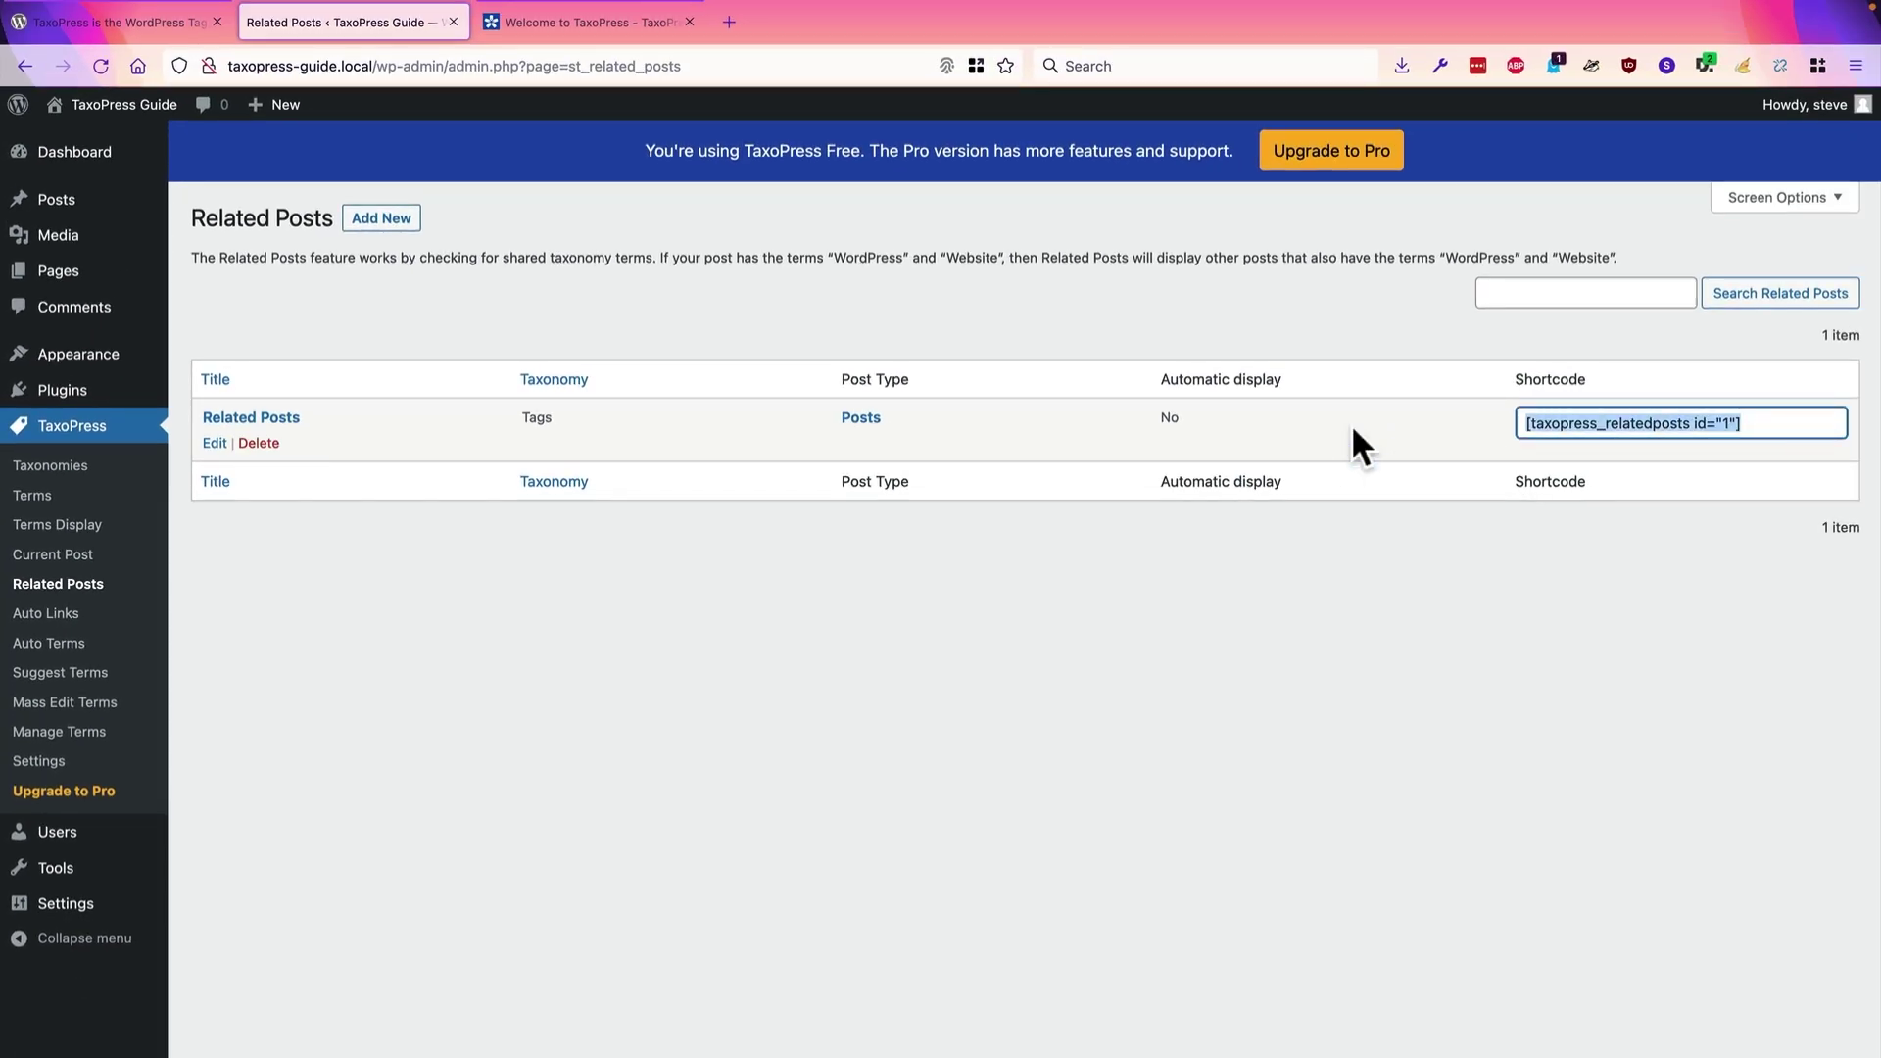
pyautogui.click(85, 212)
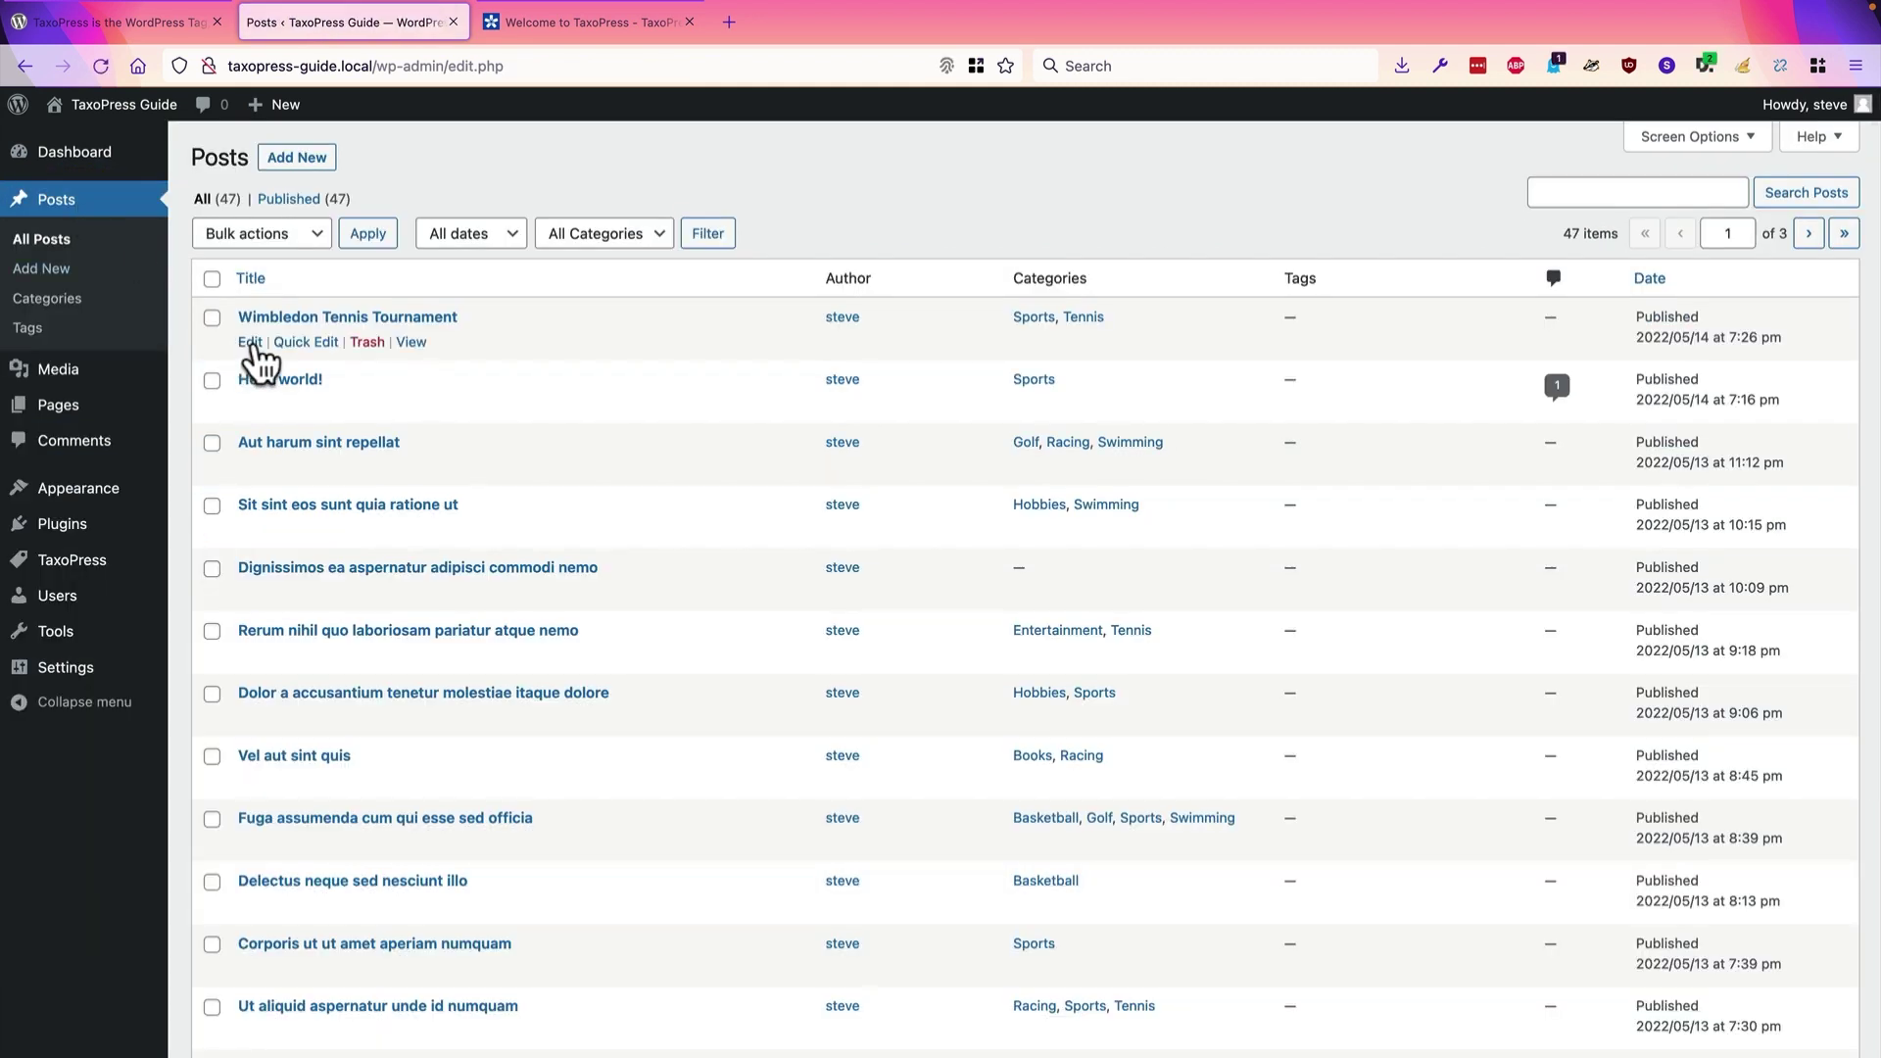
pyautogui.click(250, 343)
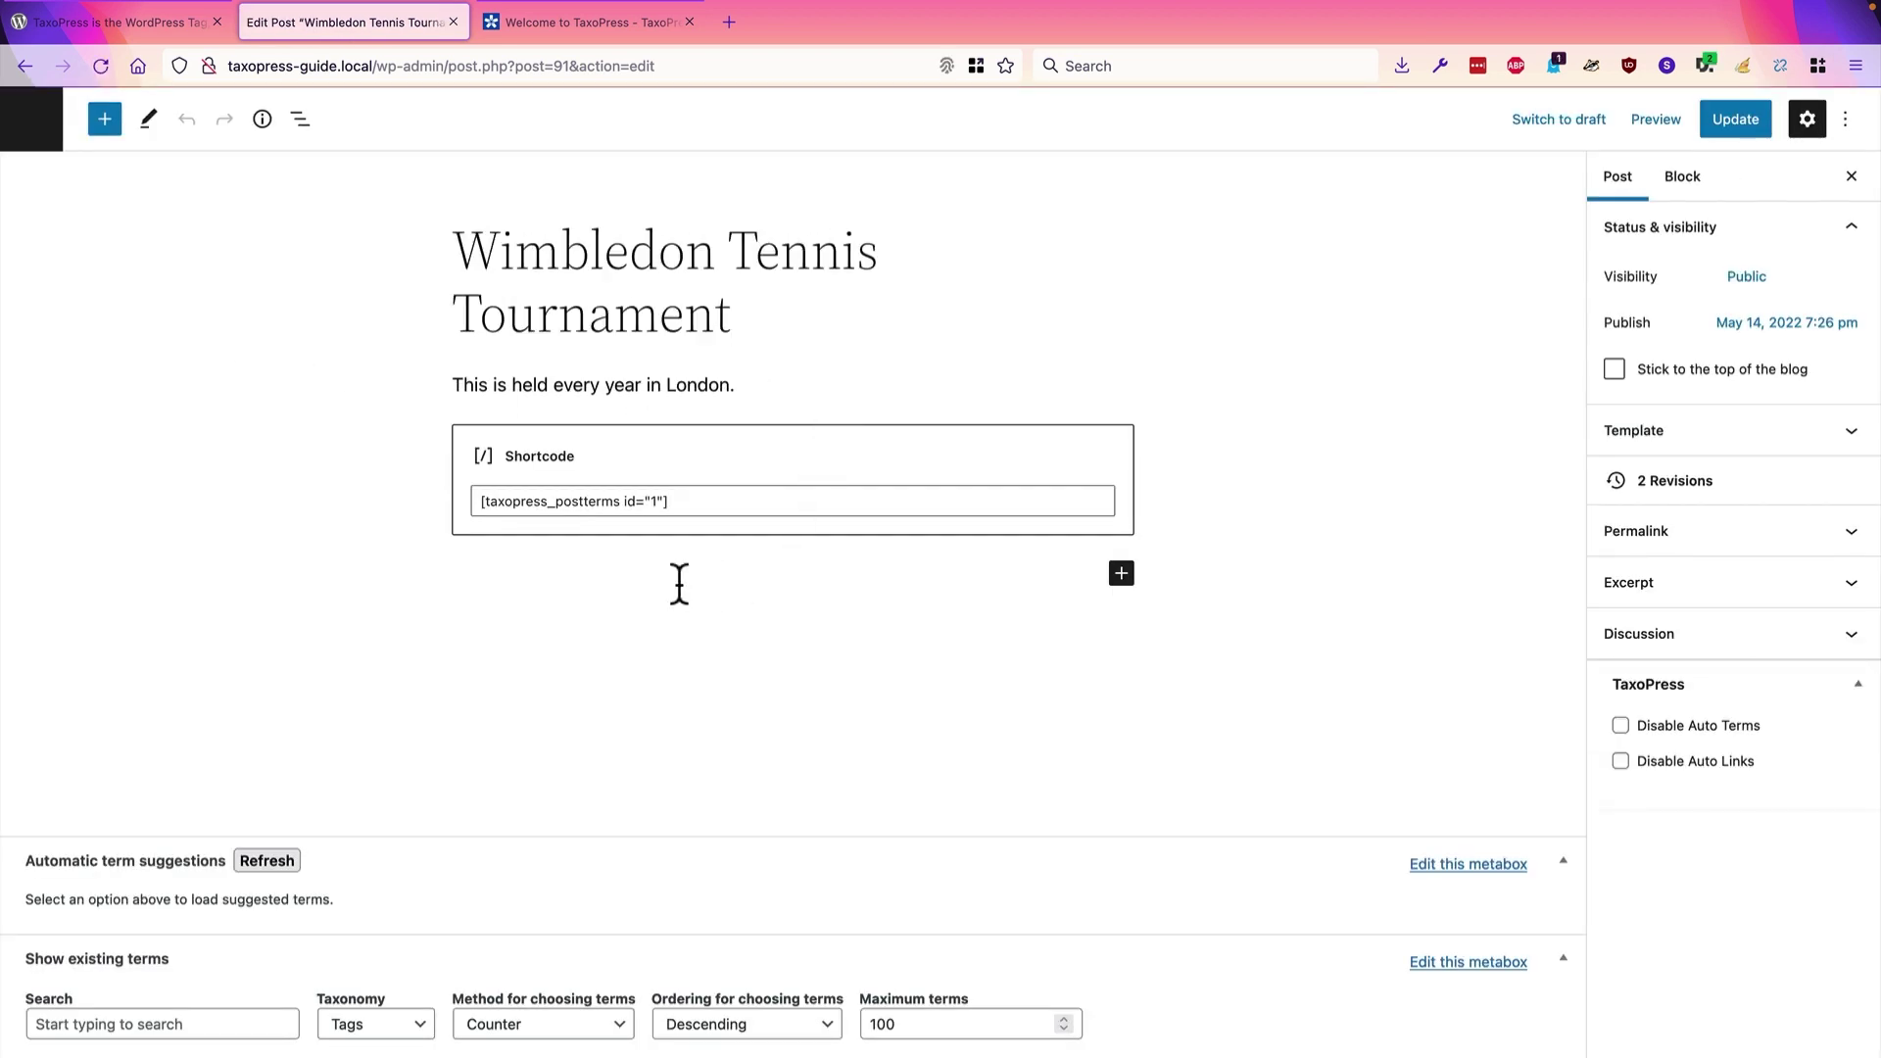
pyautogui.click(679, 585)
pyautogui.press('super+v')
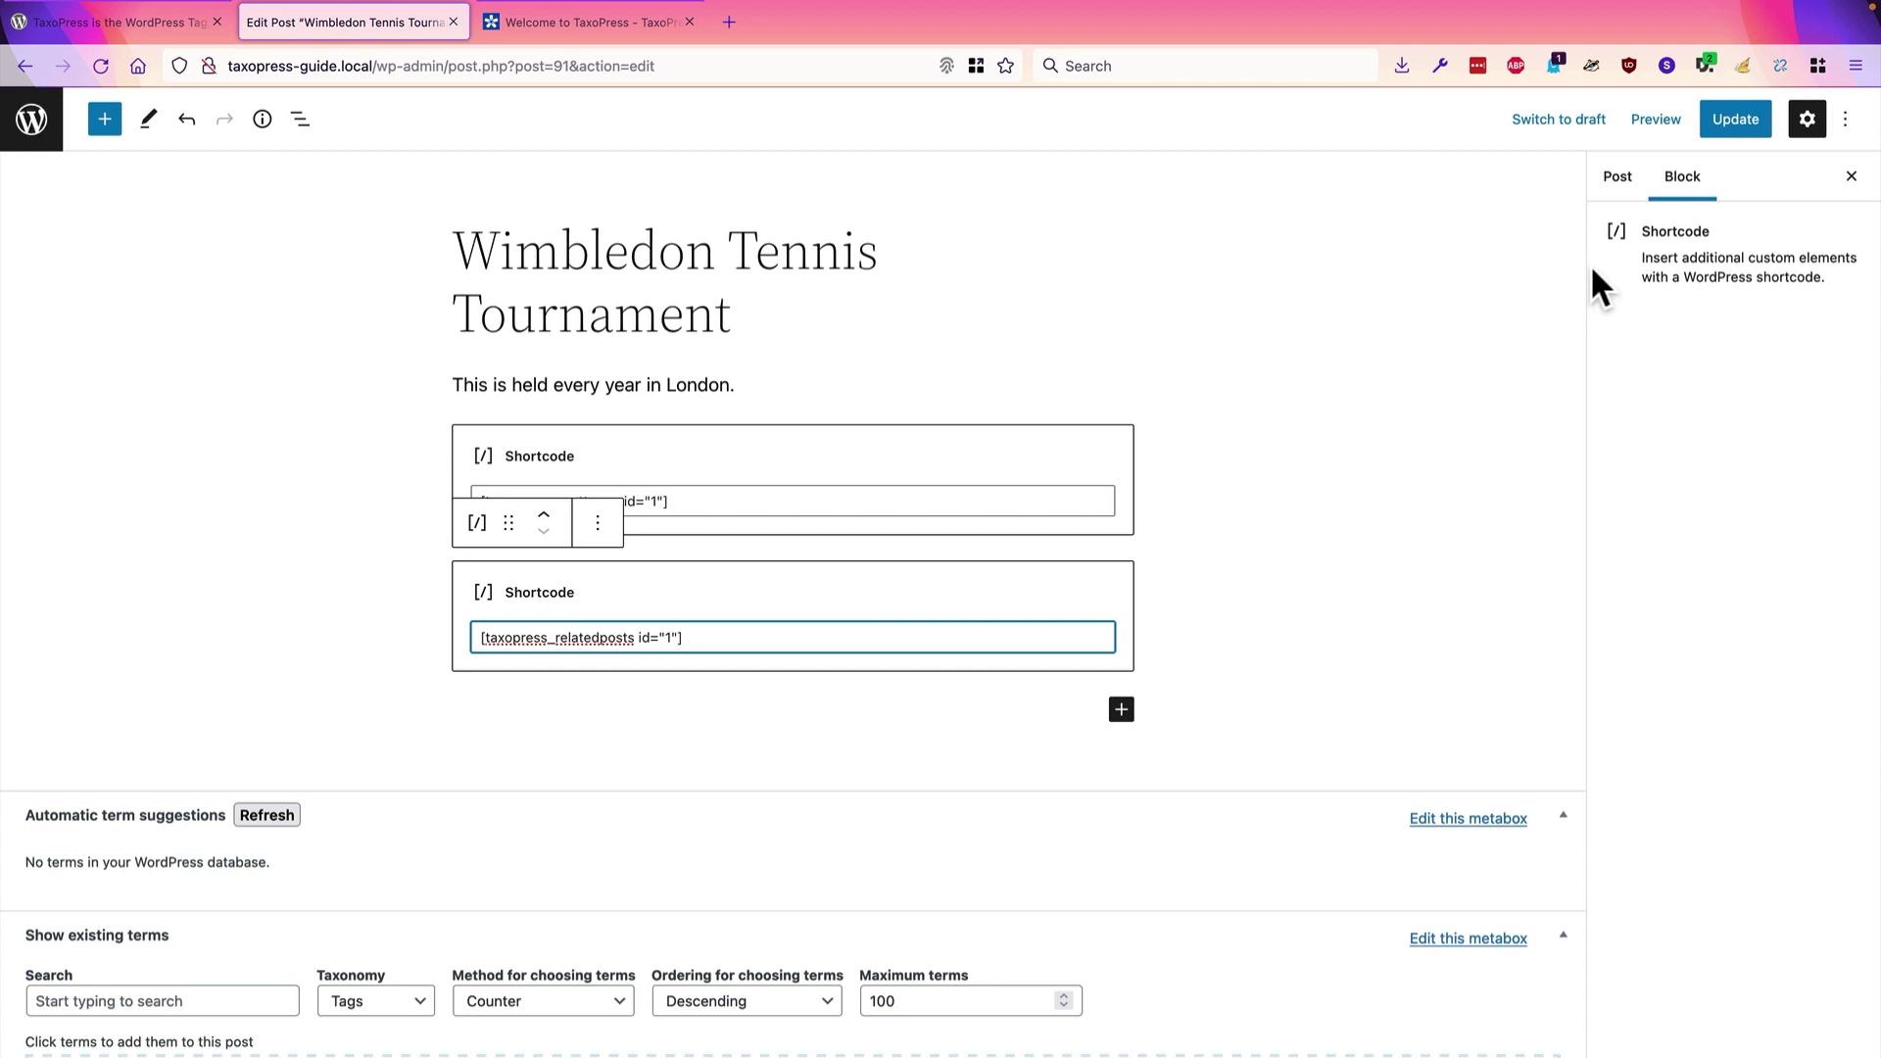
pyautogui.click(1730, 113)
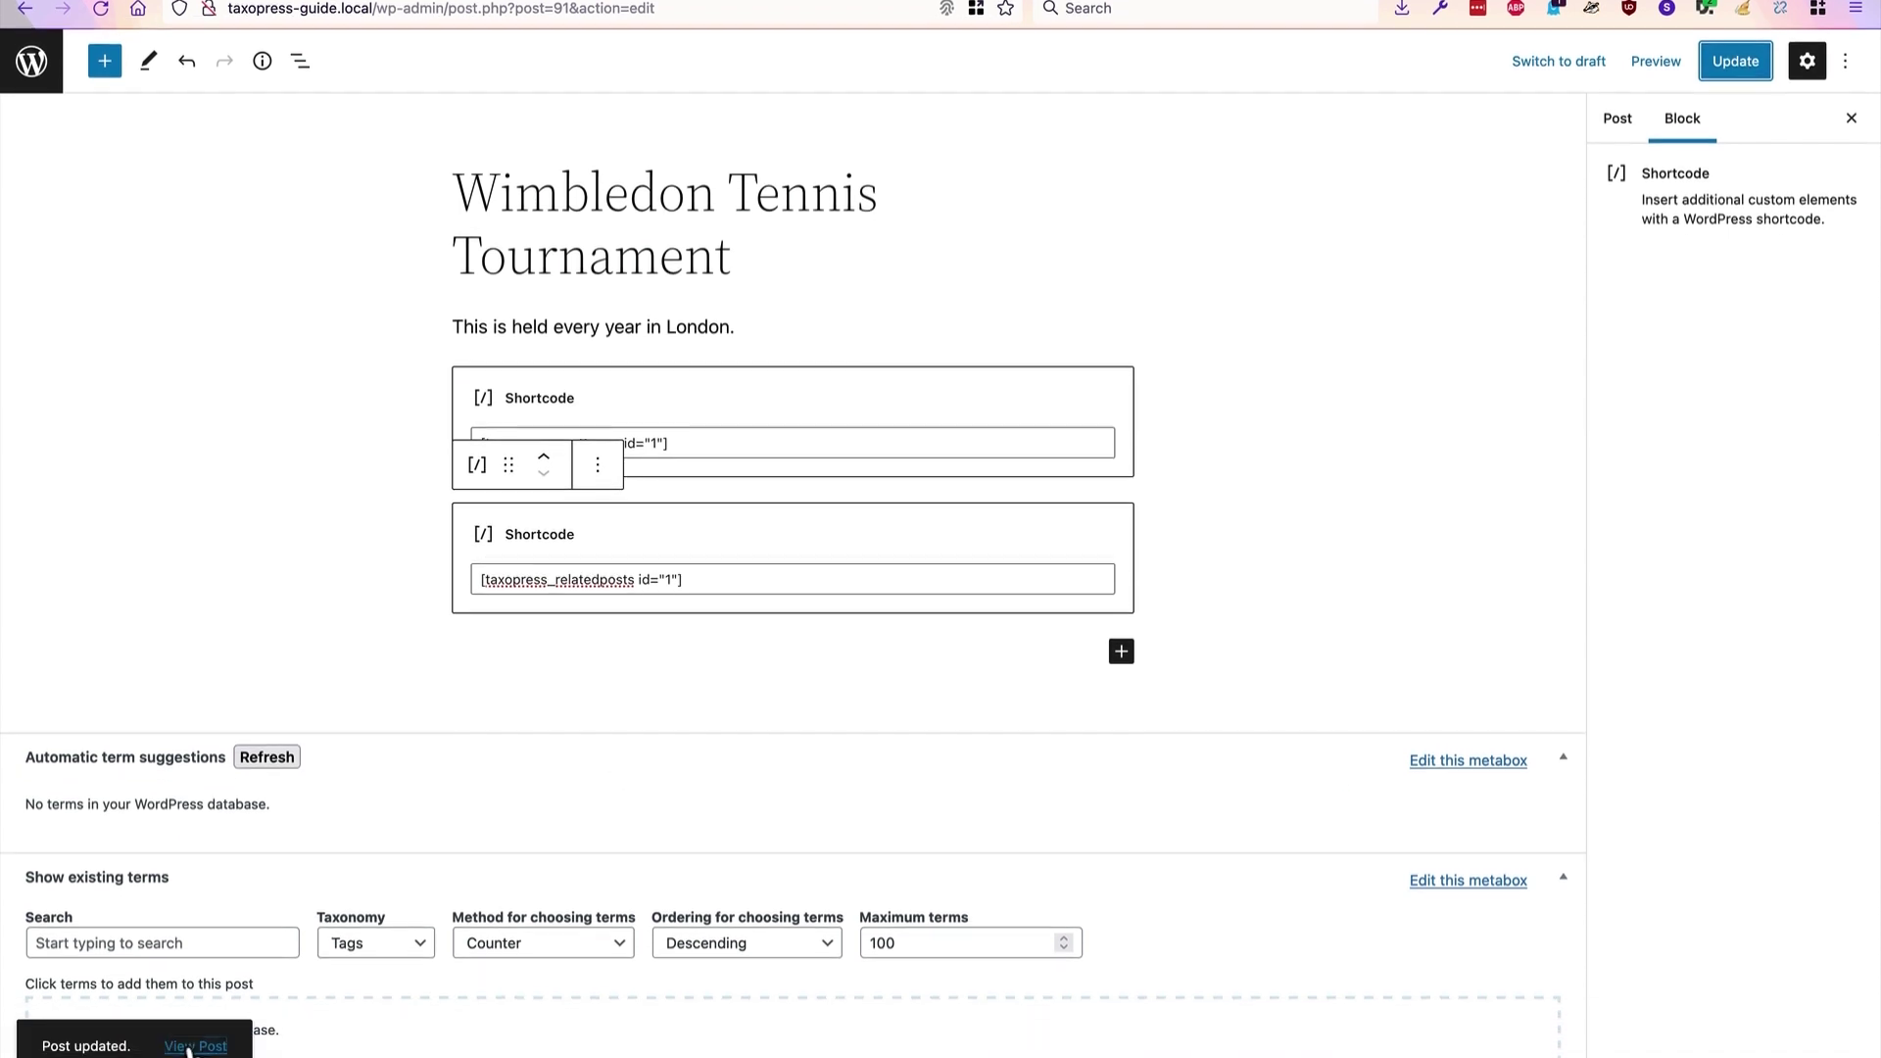
pyautogui.click(195, 1018)
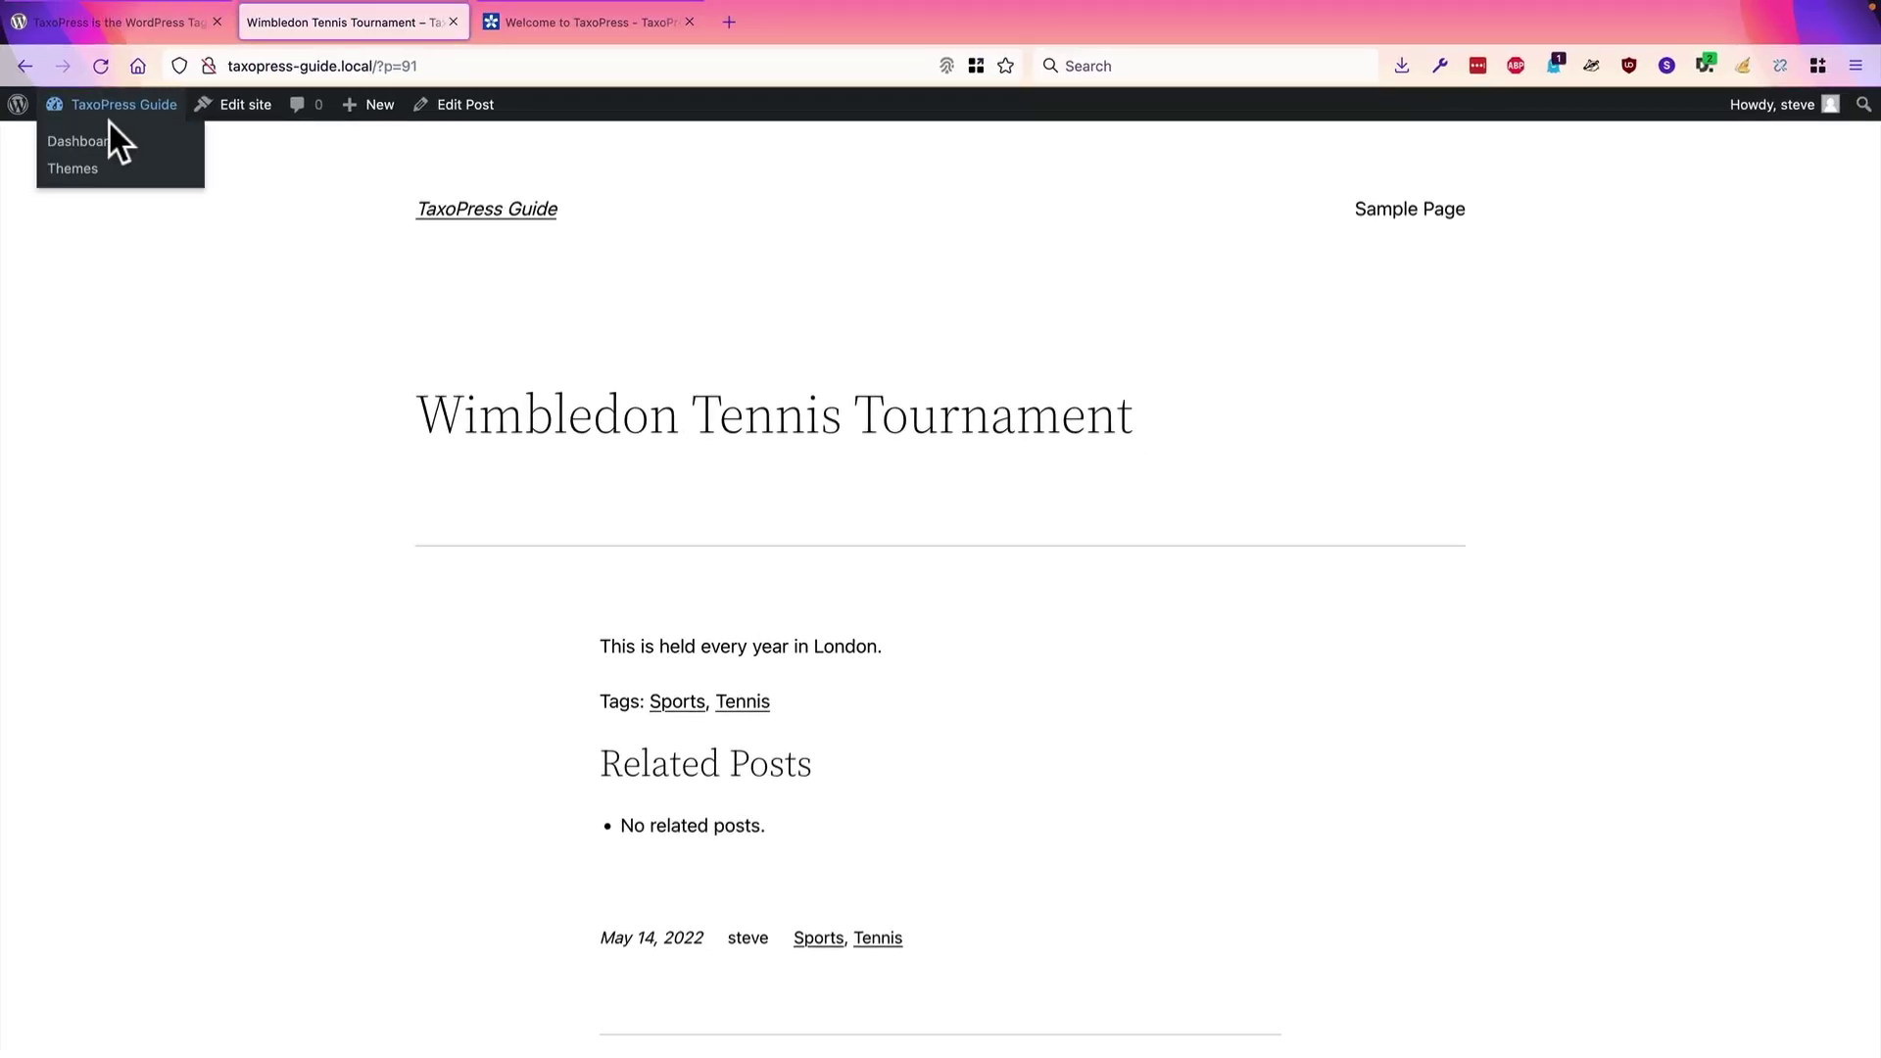
# Step: Change the Related Posts instance's taxonomy from Tags to Categories (category) and save it
pyautogui.click(106, 135)
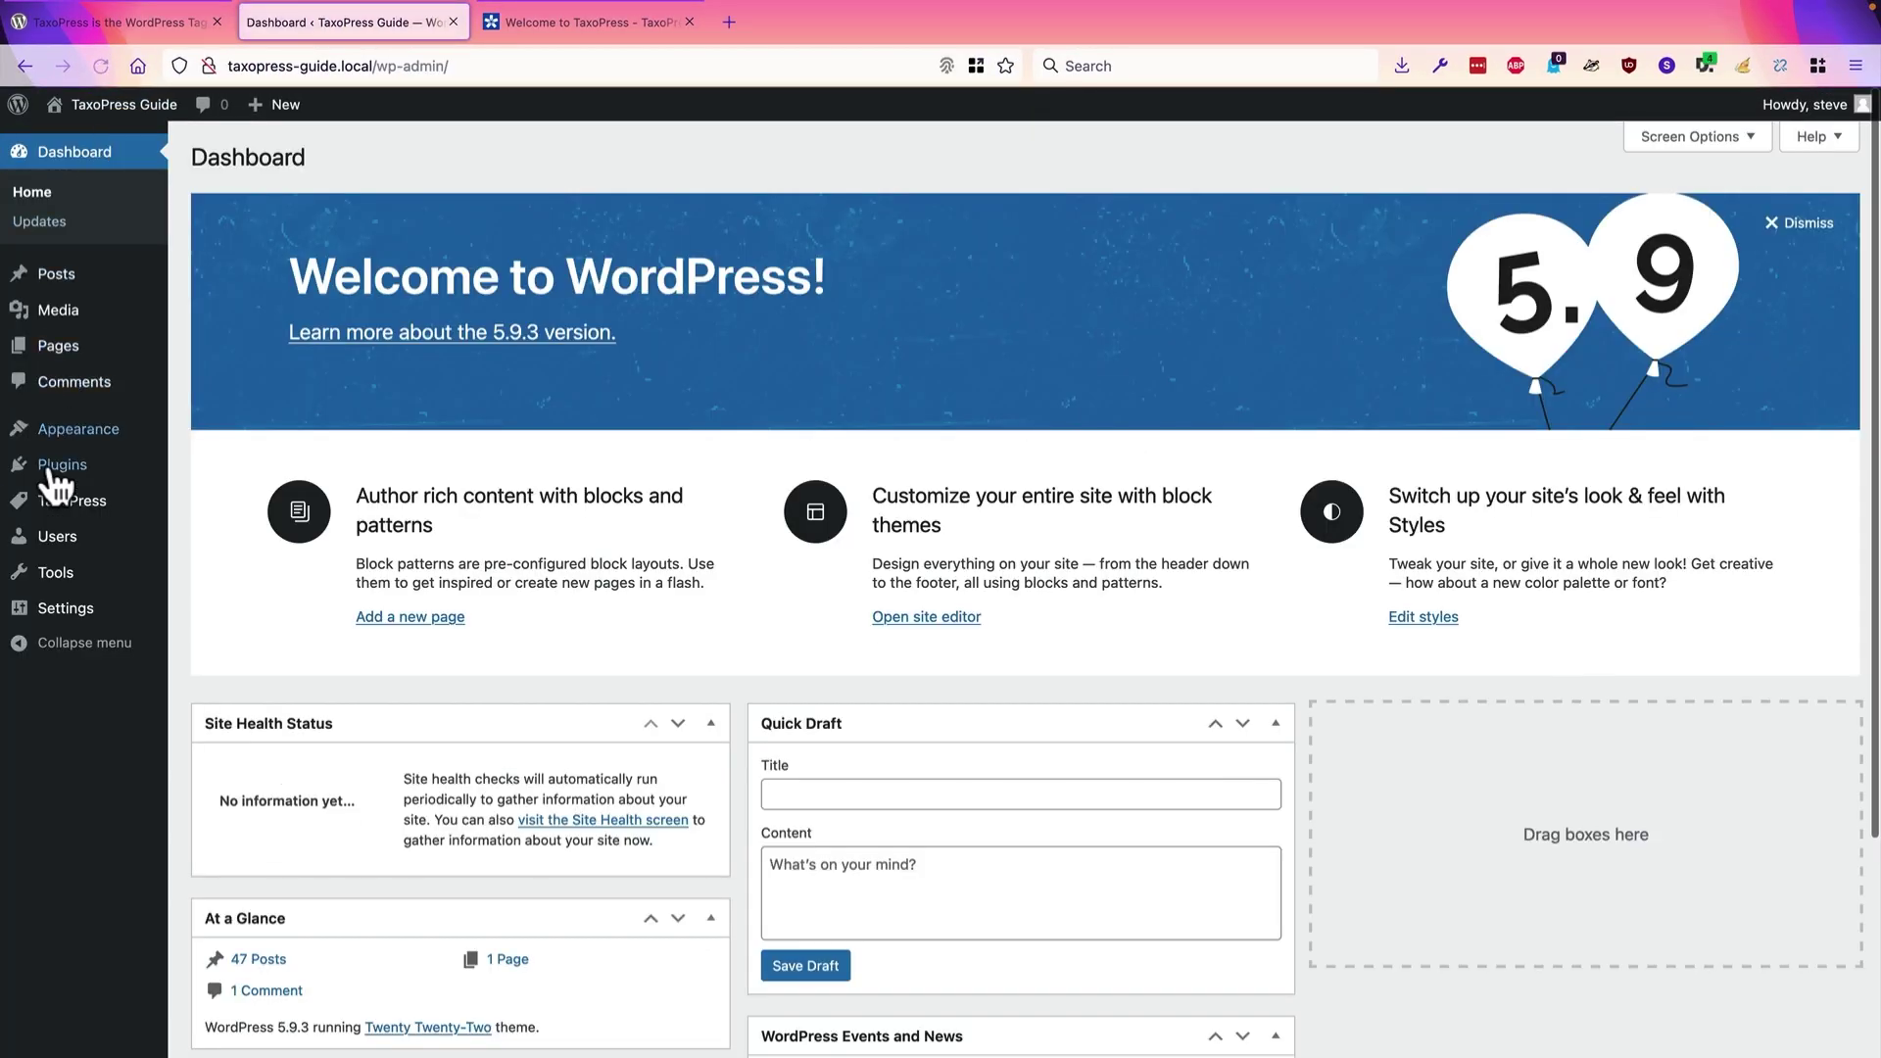
pyautogui.moveTo(49, 500)
pyautogui.click(240, 629)
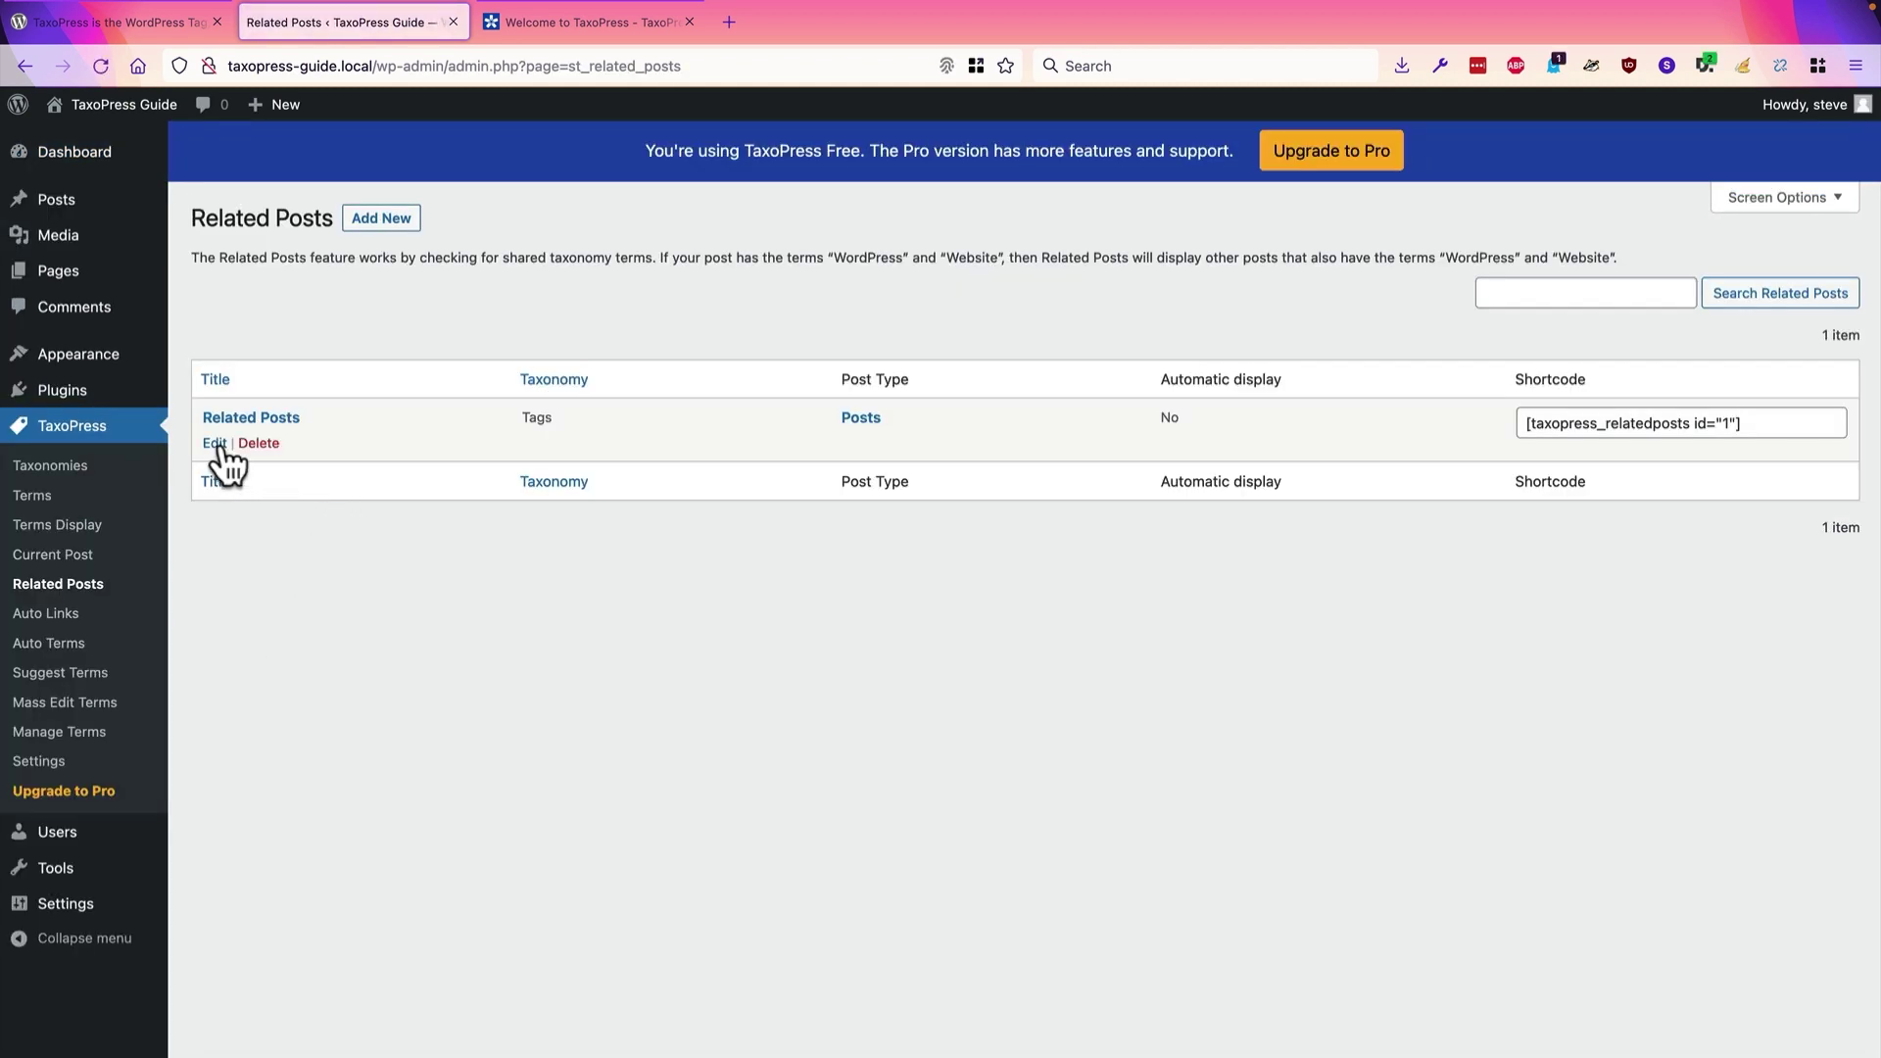
pyautogui.click(217, 445)
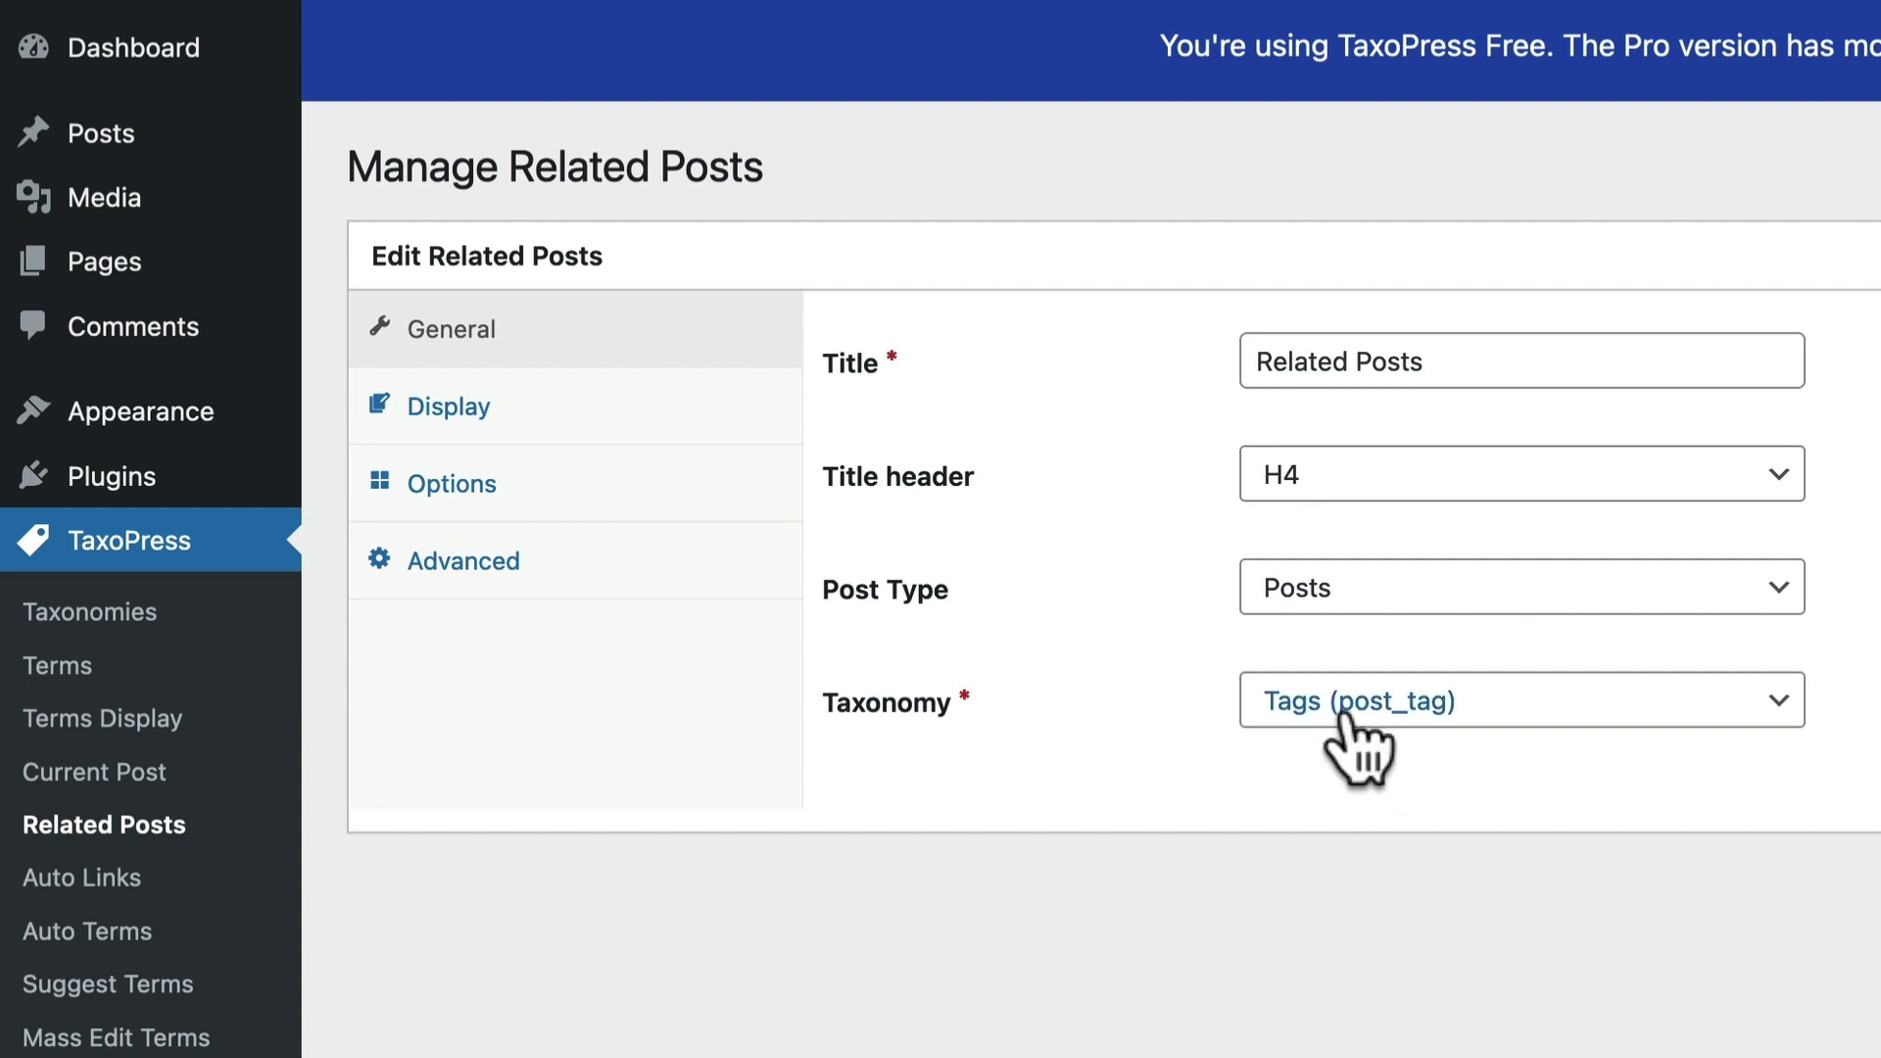
pyautogui.click(1340, 715)
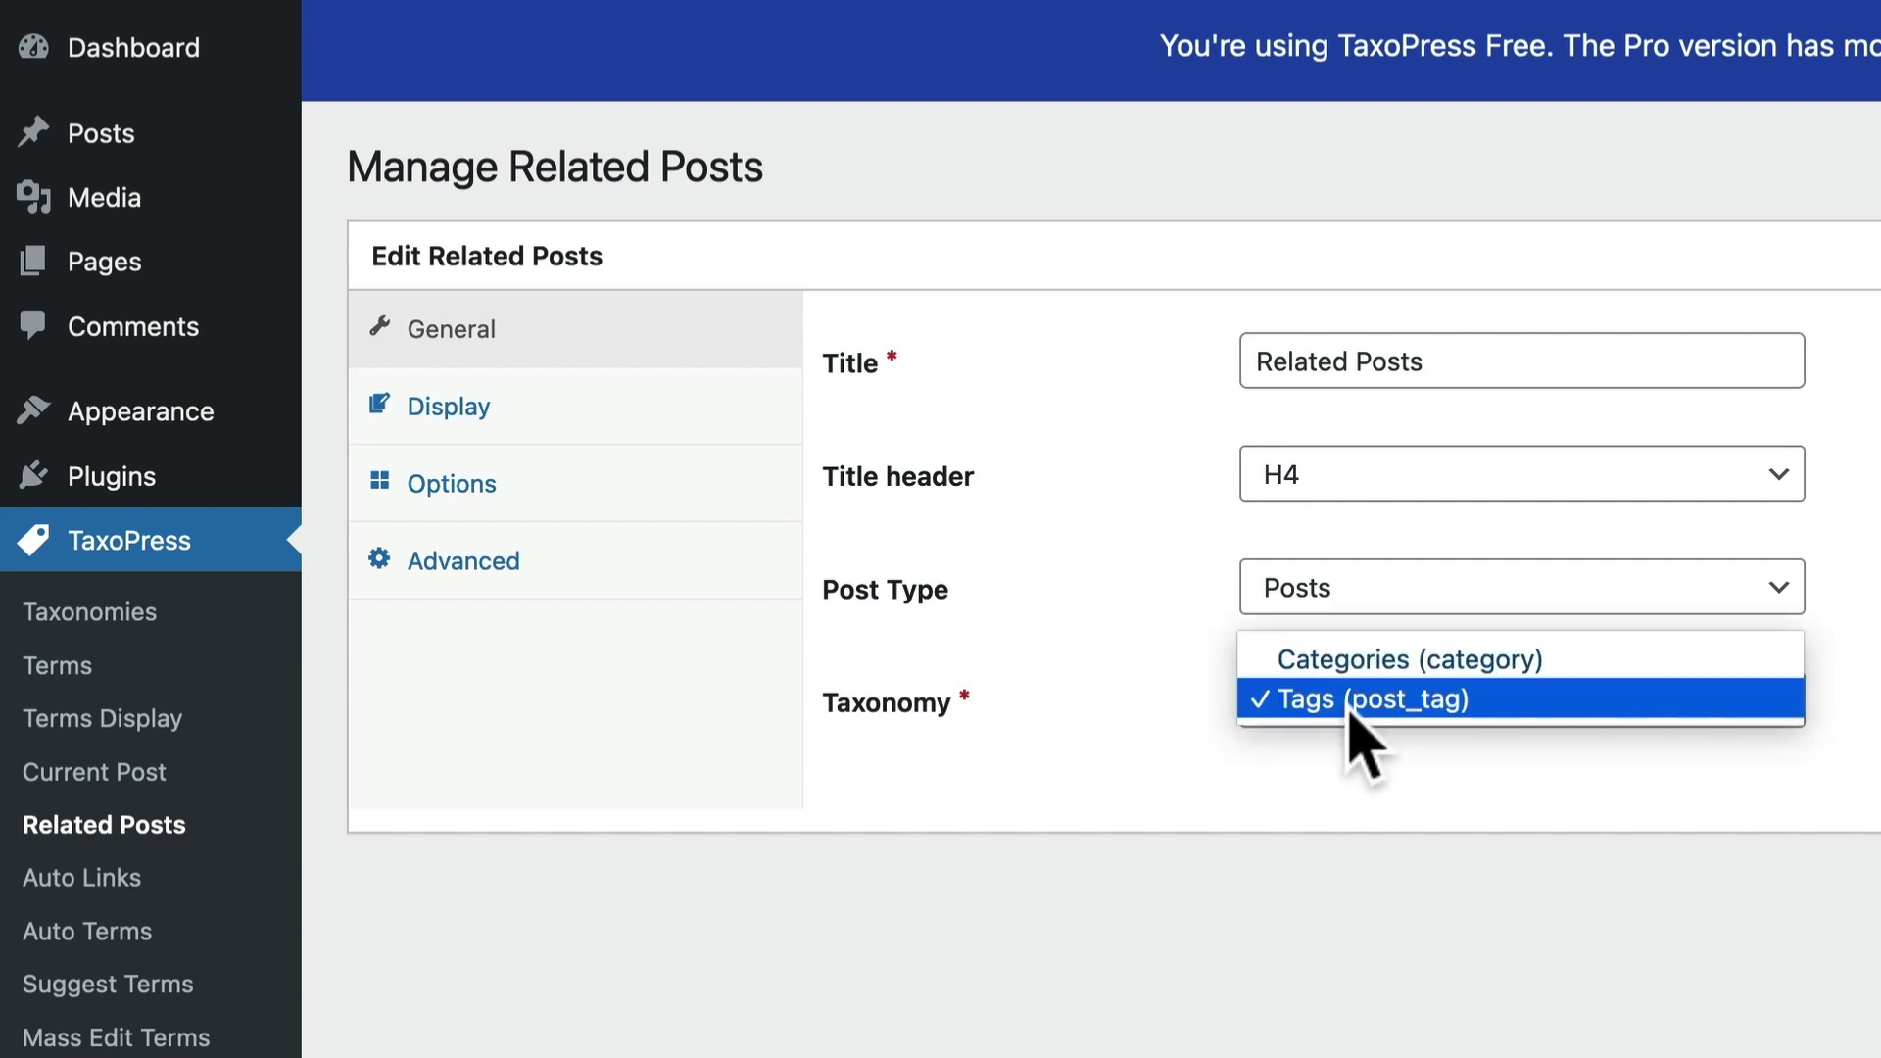
pyautogui.click(1350, 666)
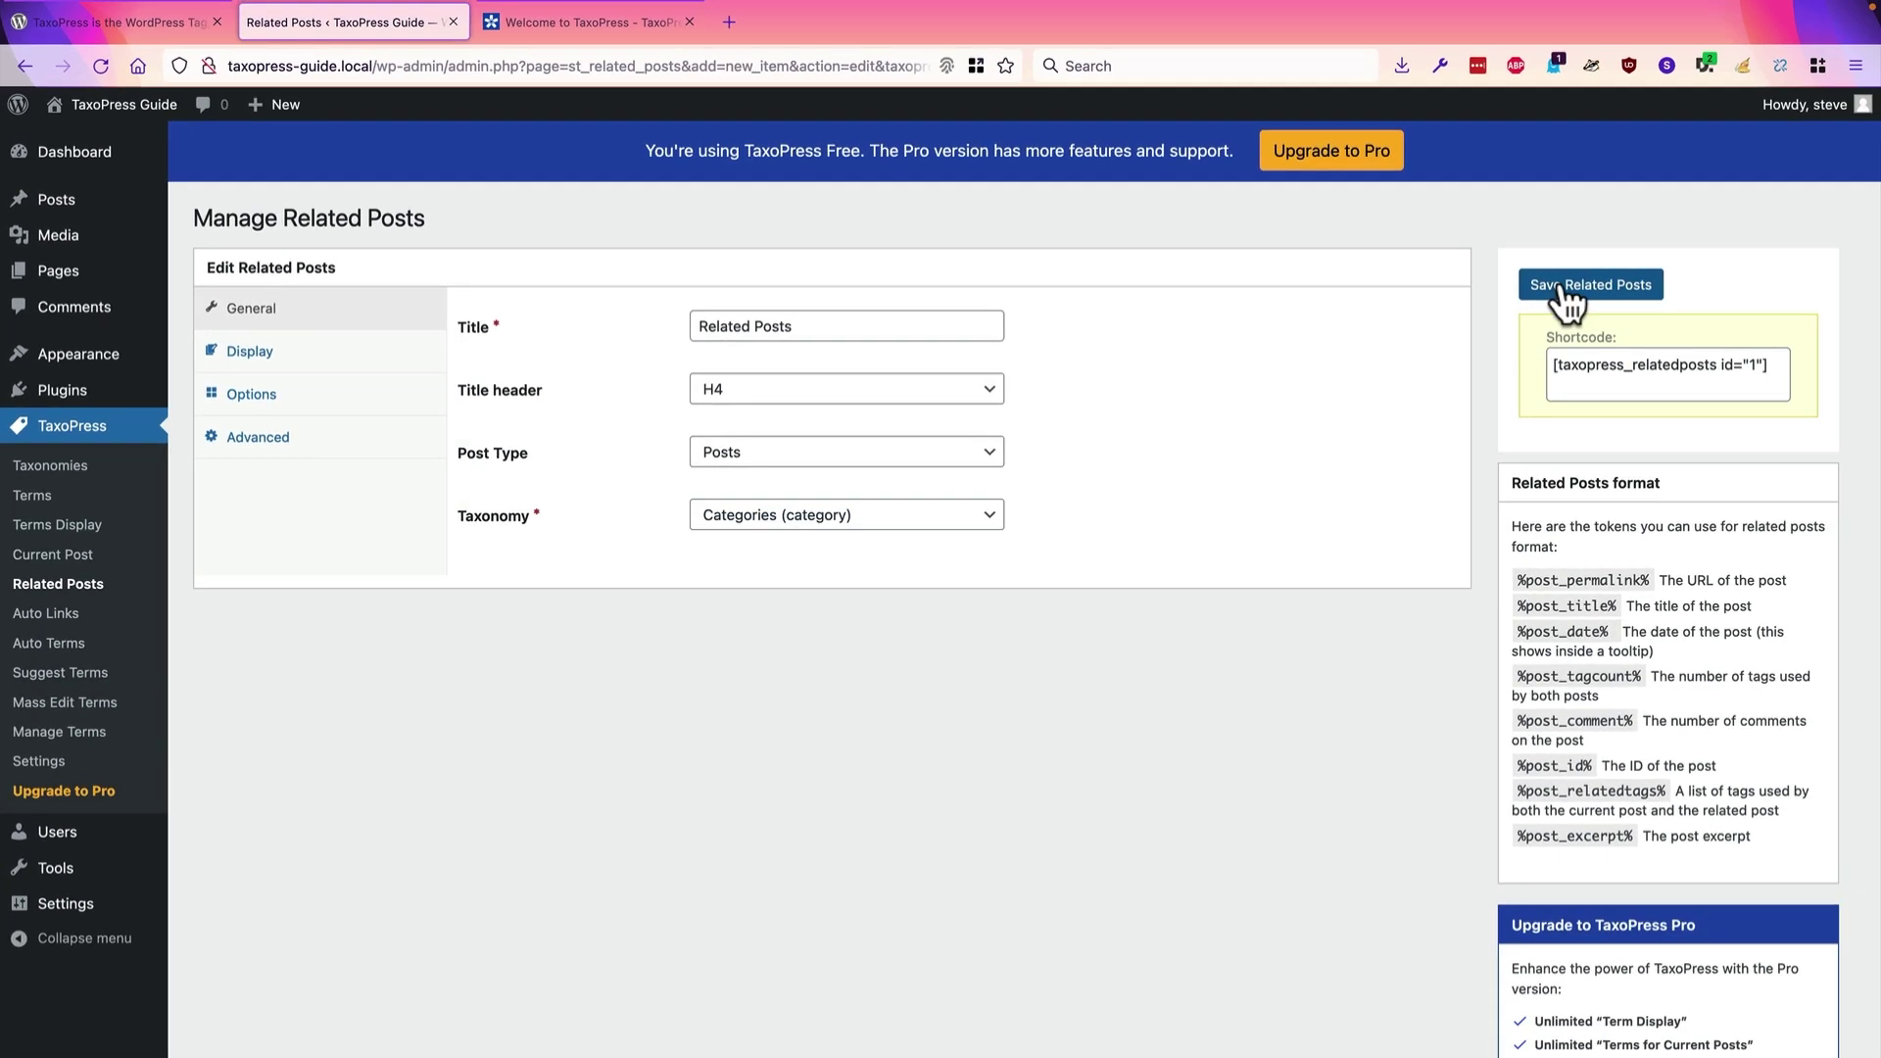
pyautogui.click(1568, 284)
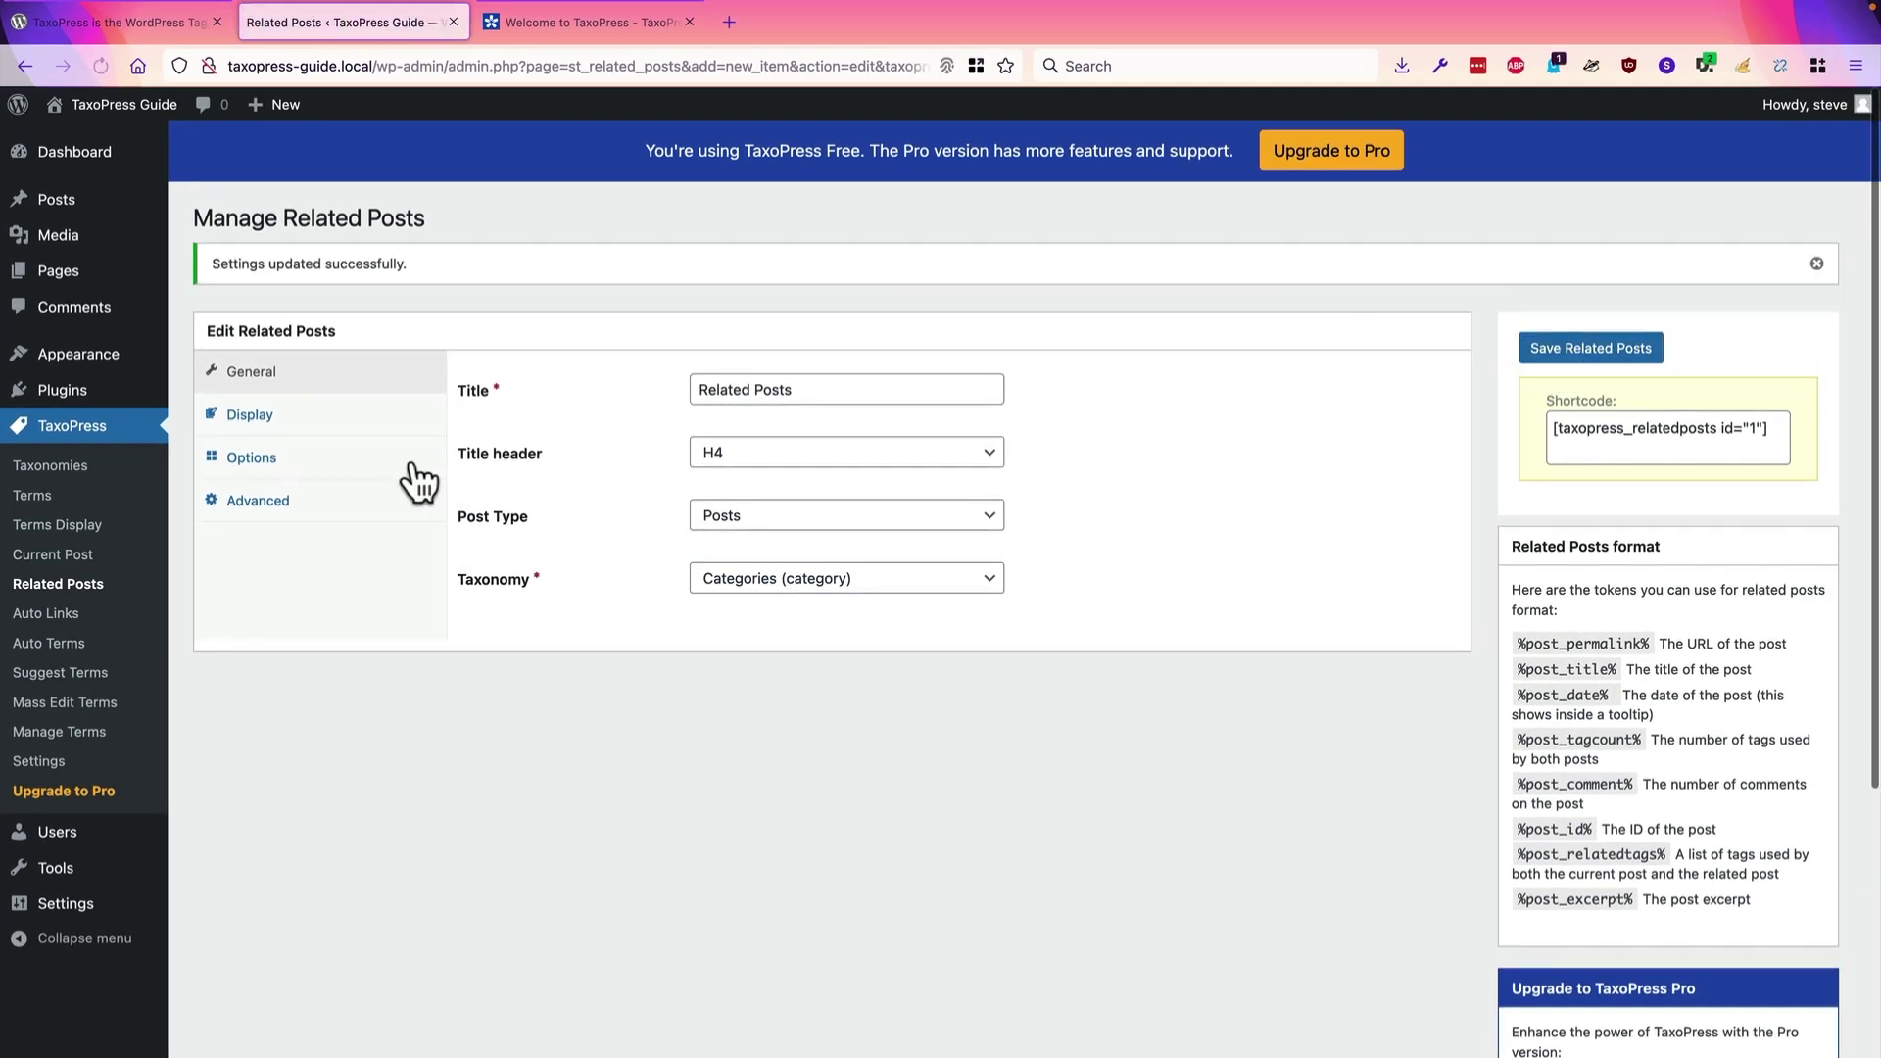
# Step: Open the live Wimbledon post and scroll through its five related posts
pyautogui.click(54, 204)
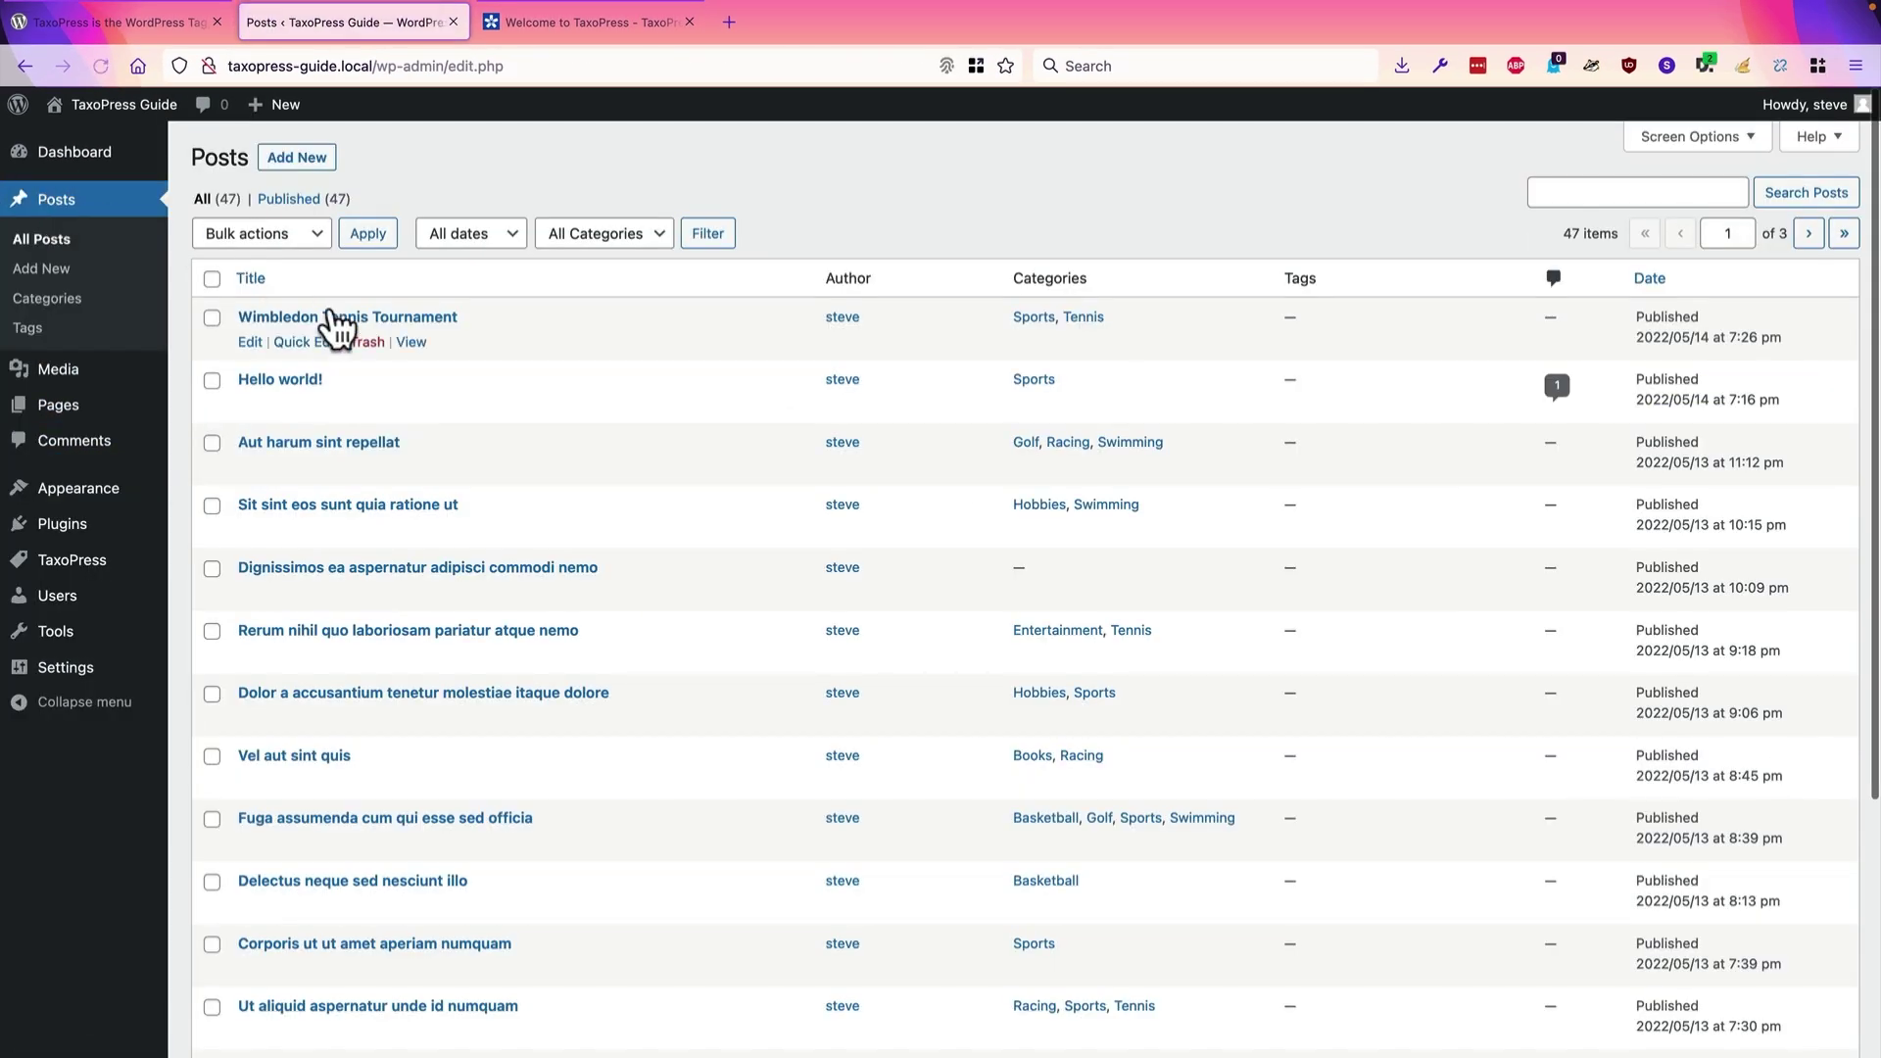
pyautogui.click(412, 344)
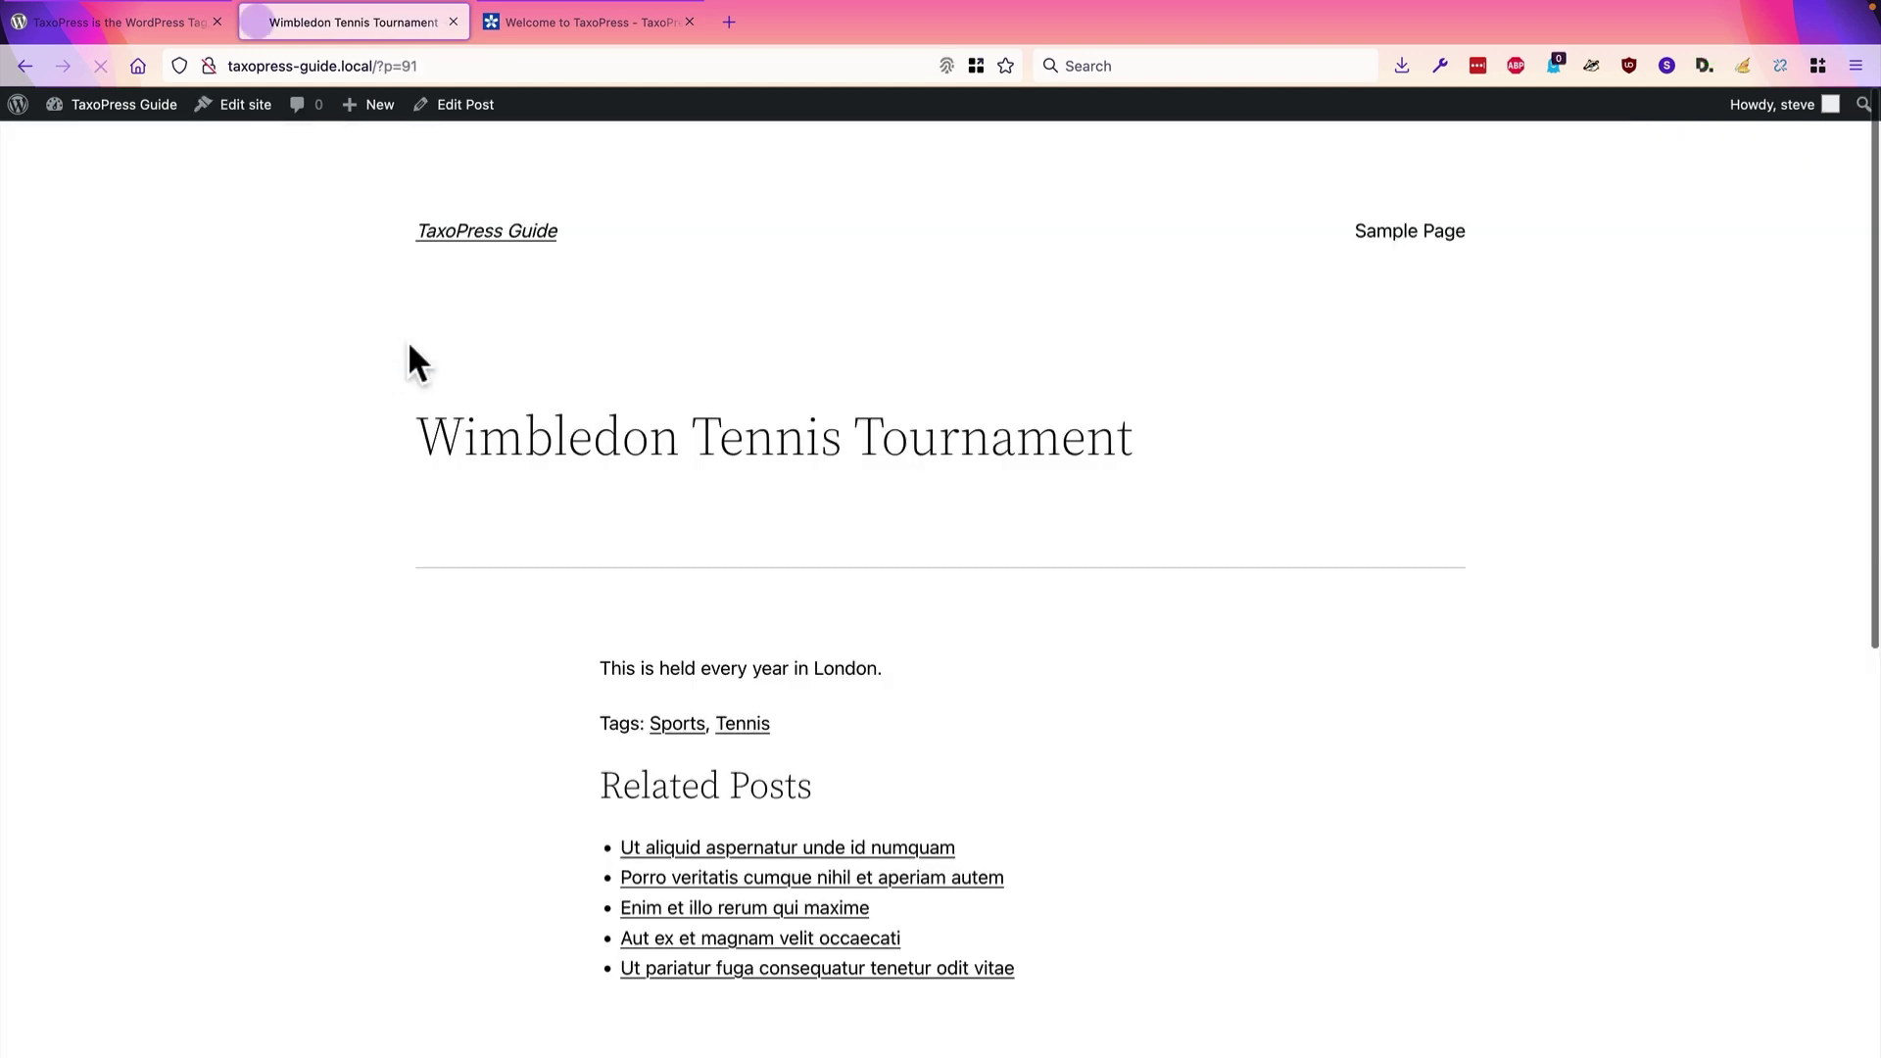
pyautogui.scroll(-2, 392, 633)
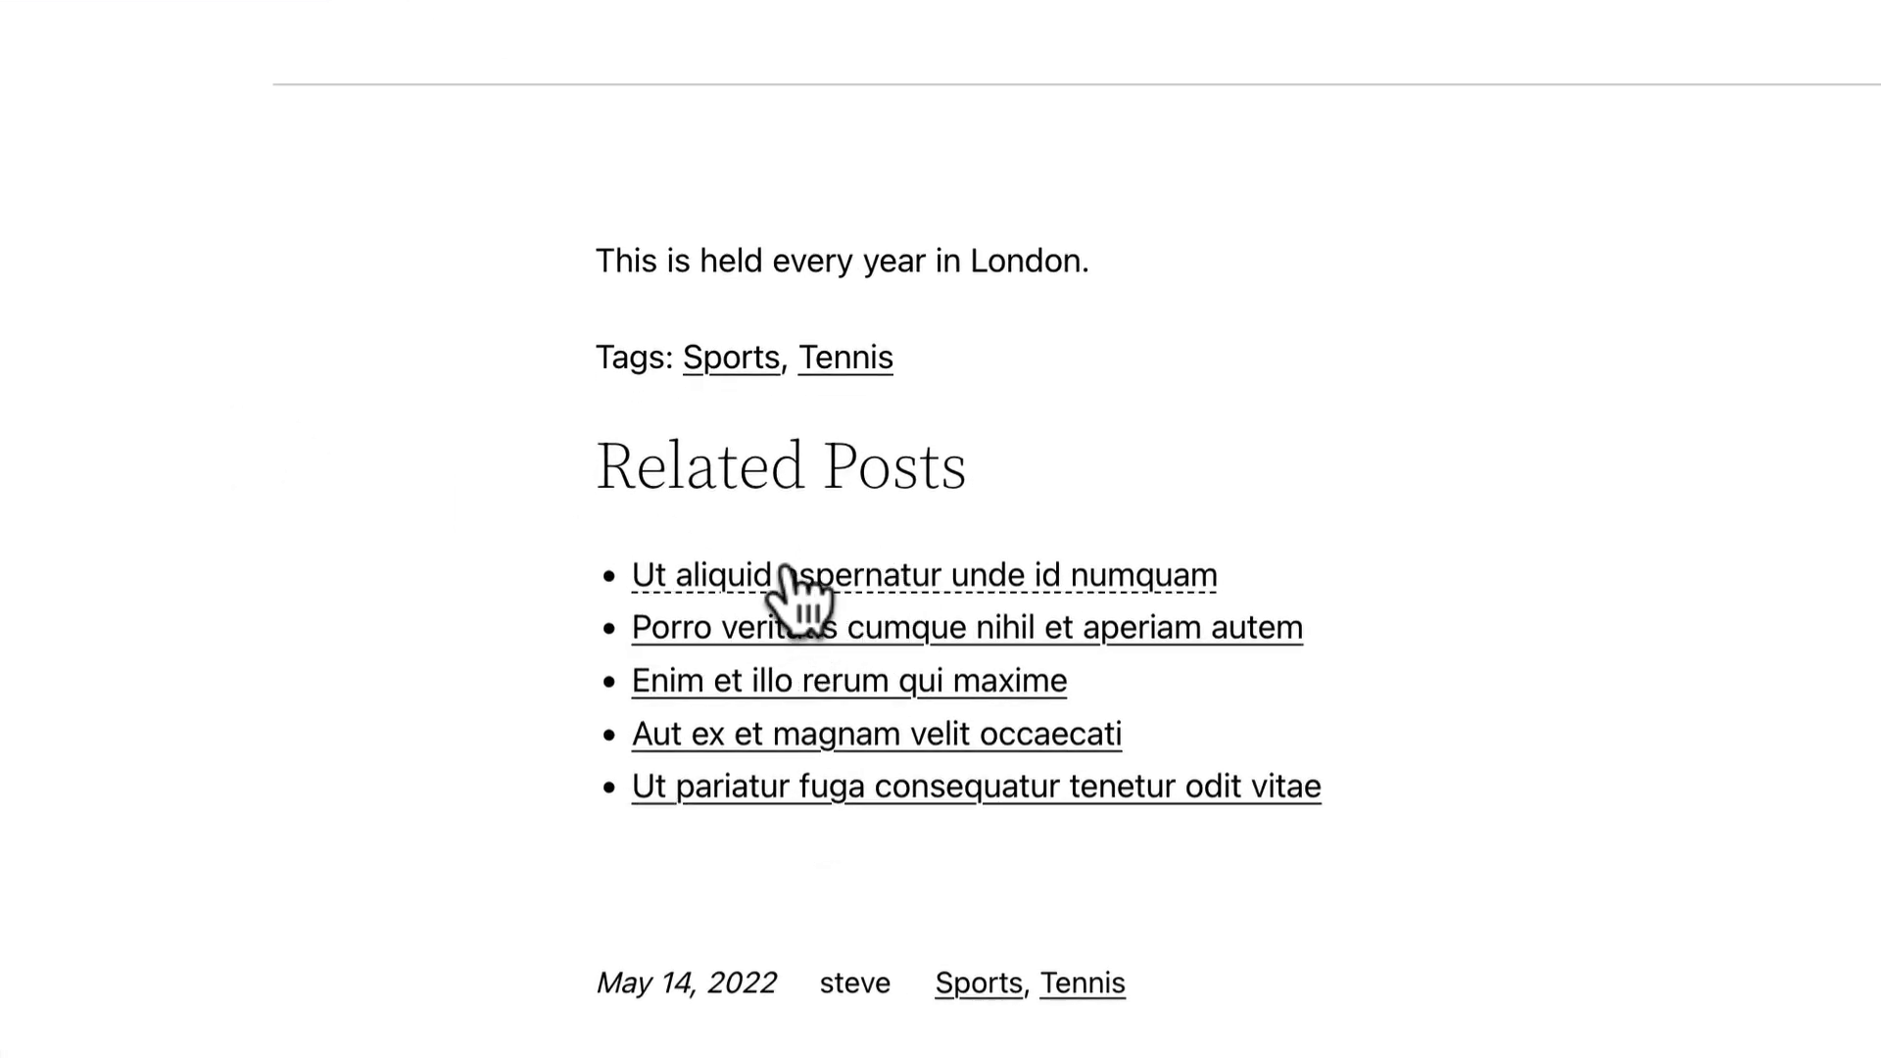
pyautogui.moveTo(774, 573)
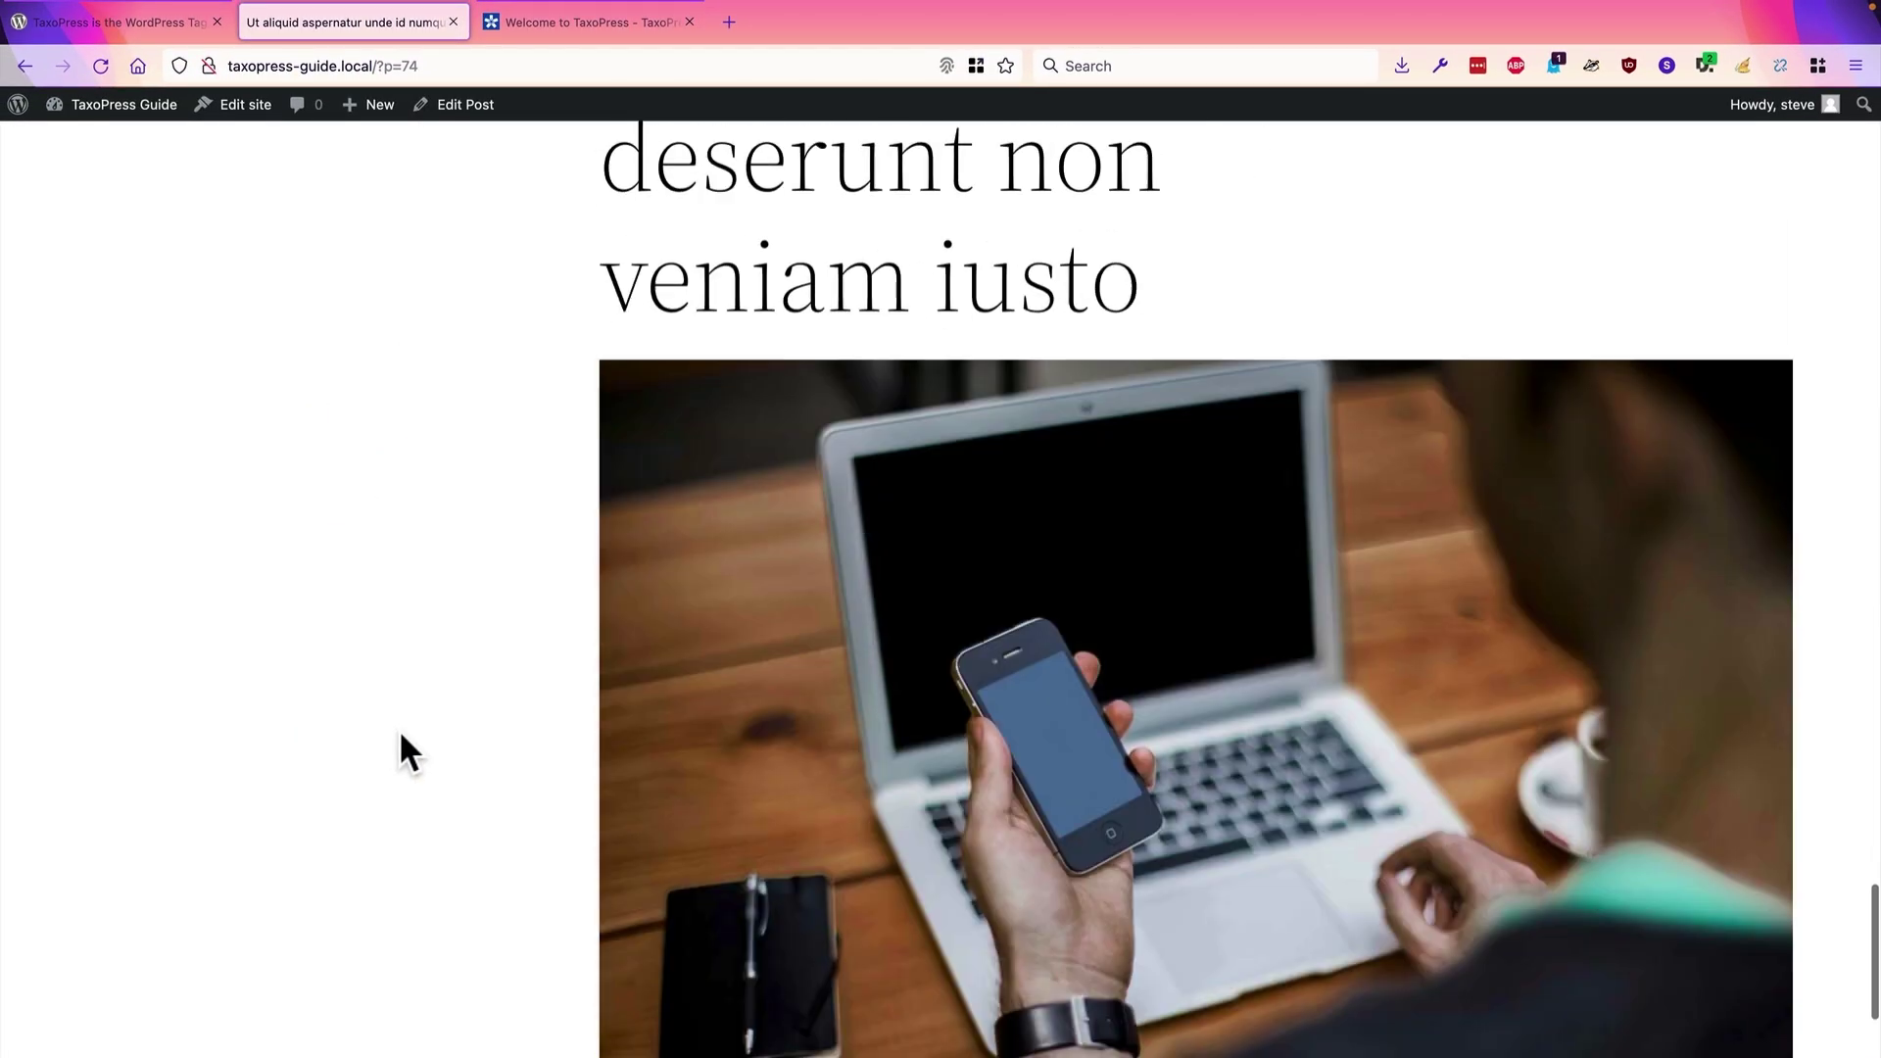
pyautogui.scroll(-1, 591, 566)
pyautogui.scroll(3, 545, 772)
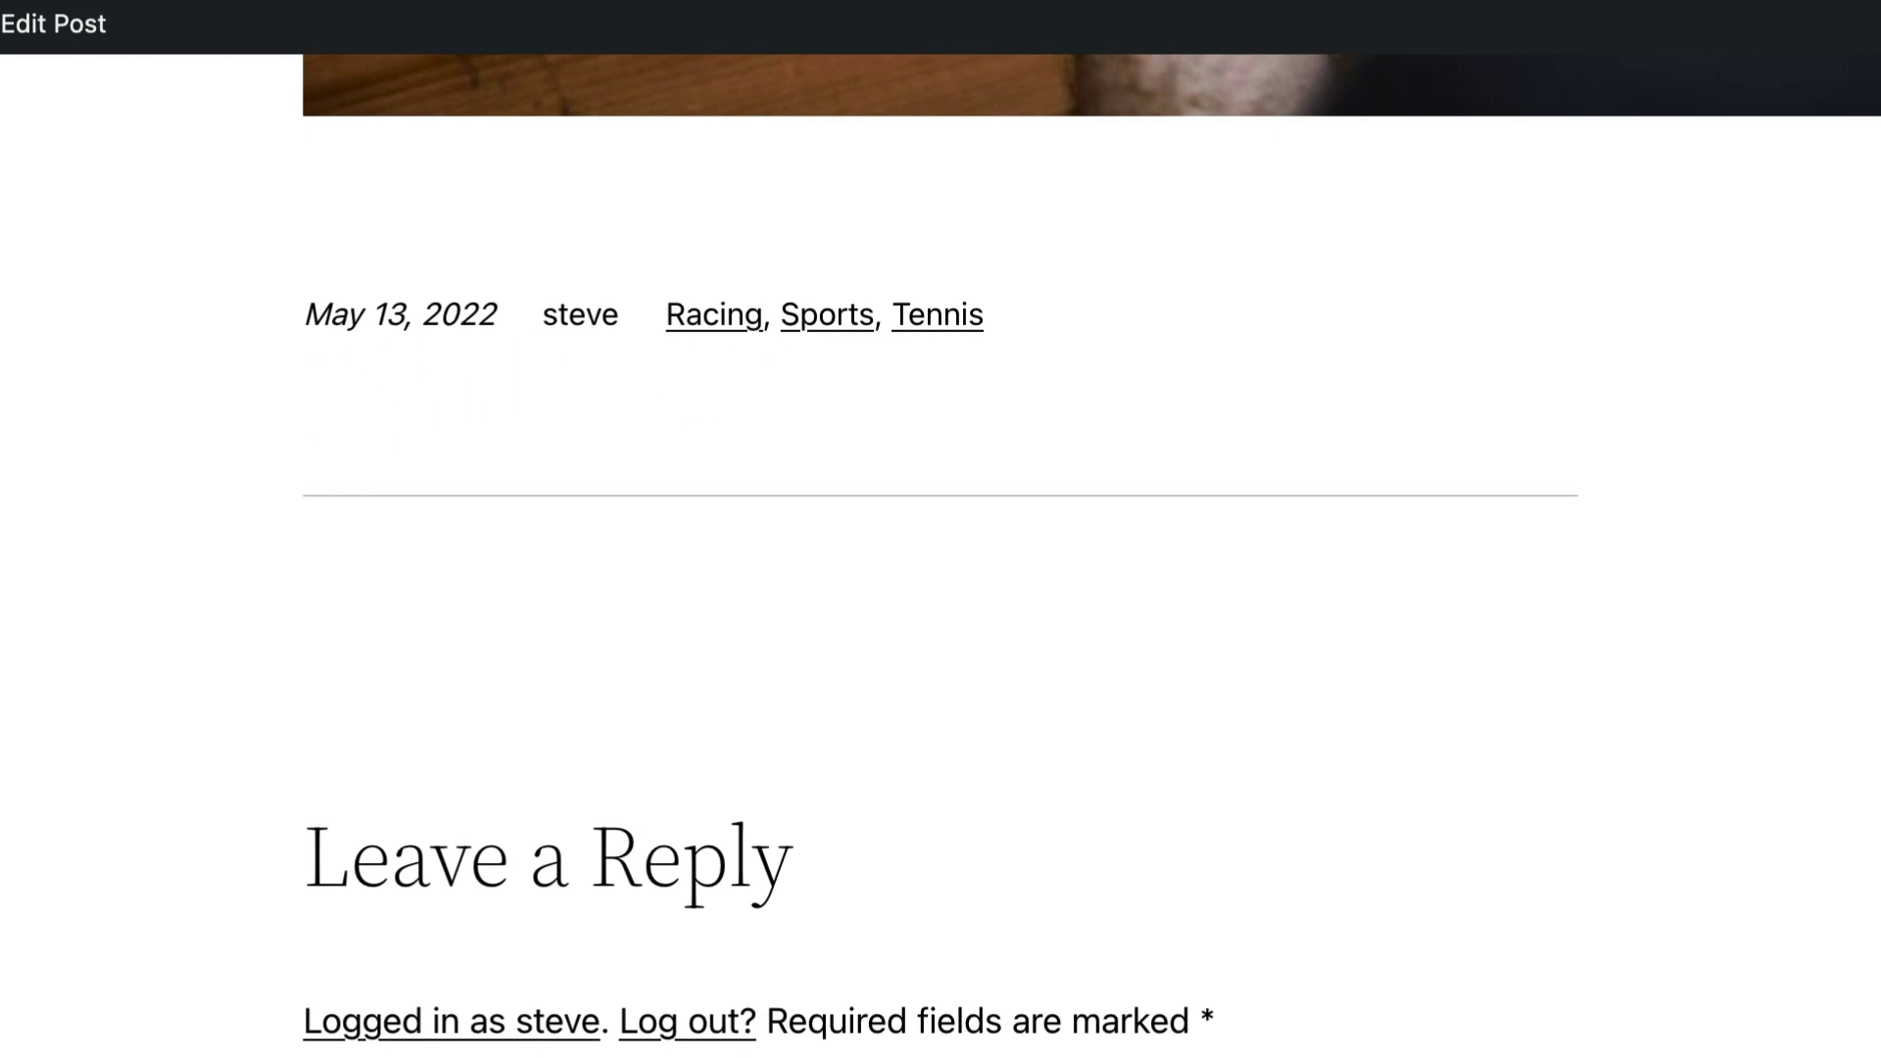
pyautogui.moveTo(98, 145)
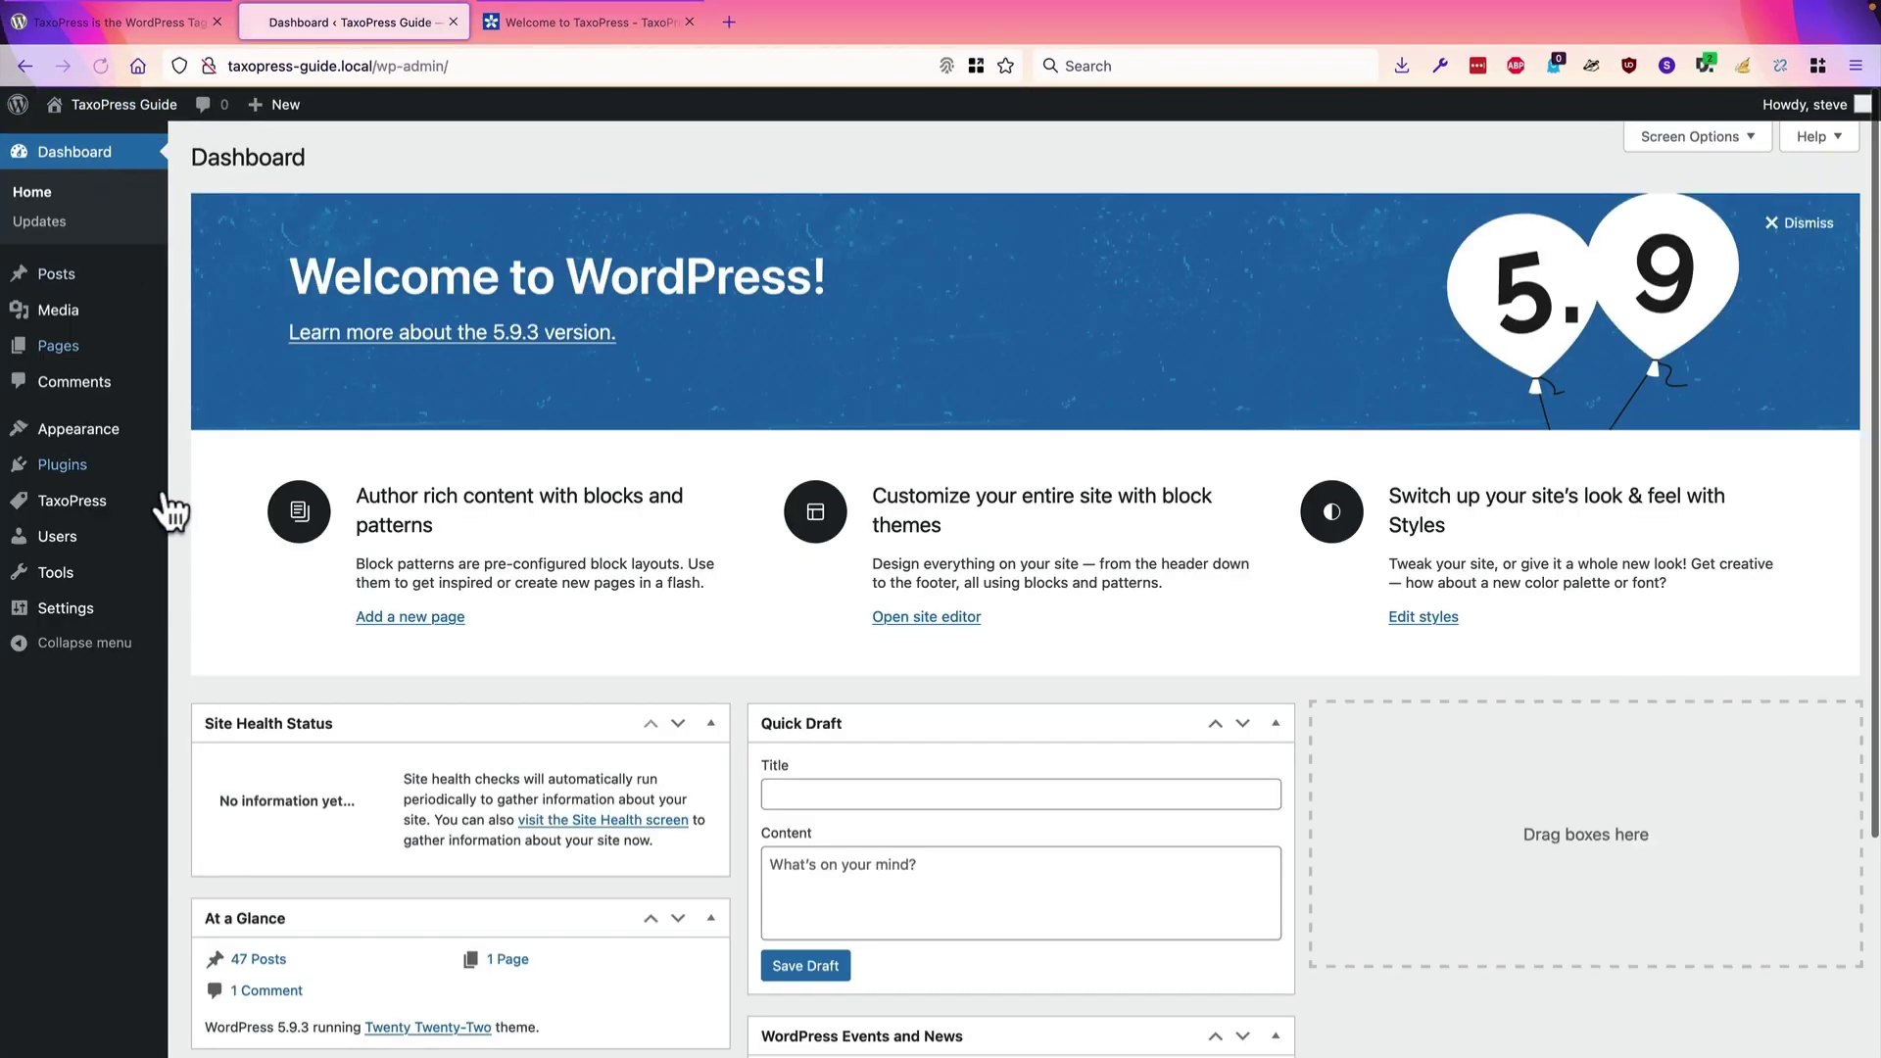
pyautogui.moveTo(162, 504)
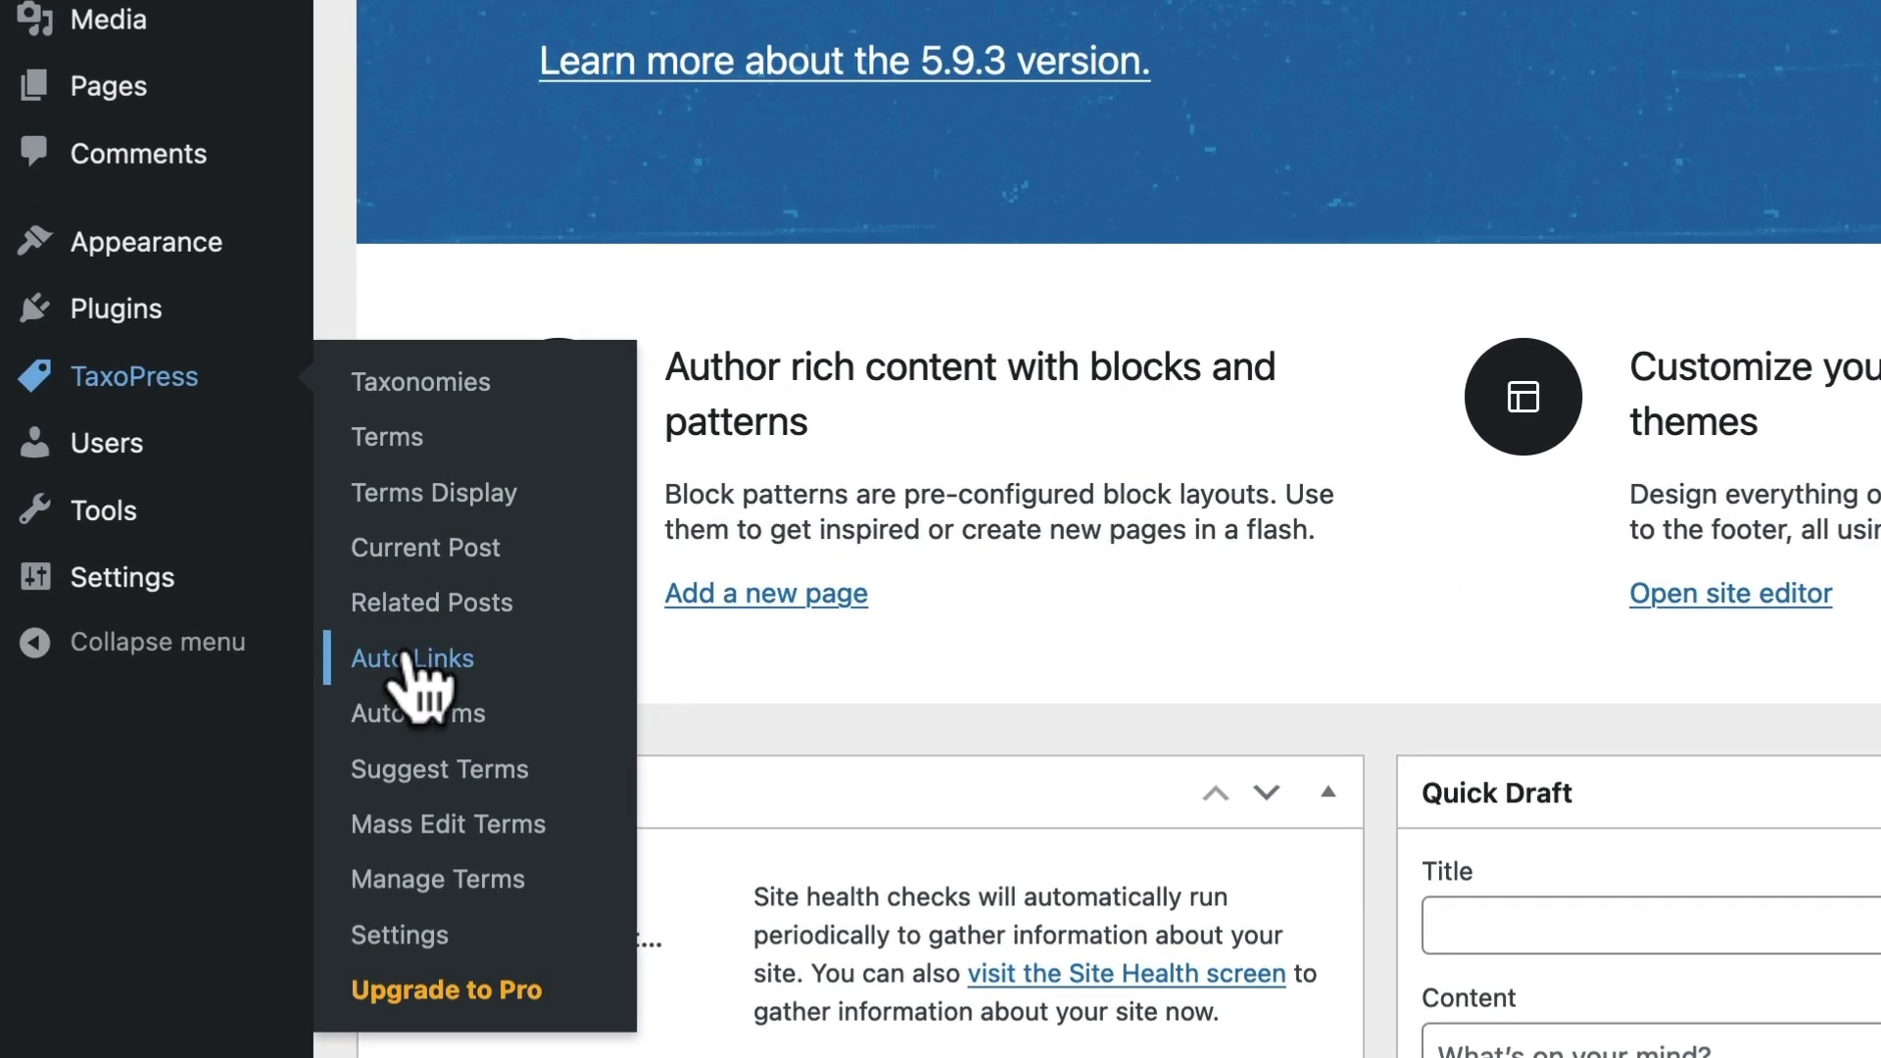
# Step: Set the 'Auto link' instance to Categories (category), tick Posts under Post Types, and save
pyautogui.click(409, 657)
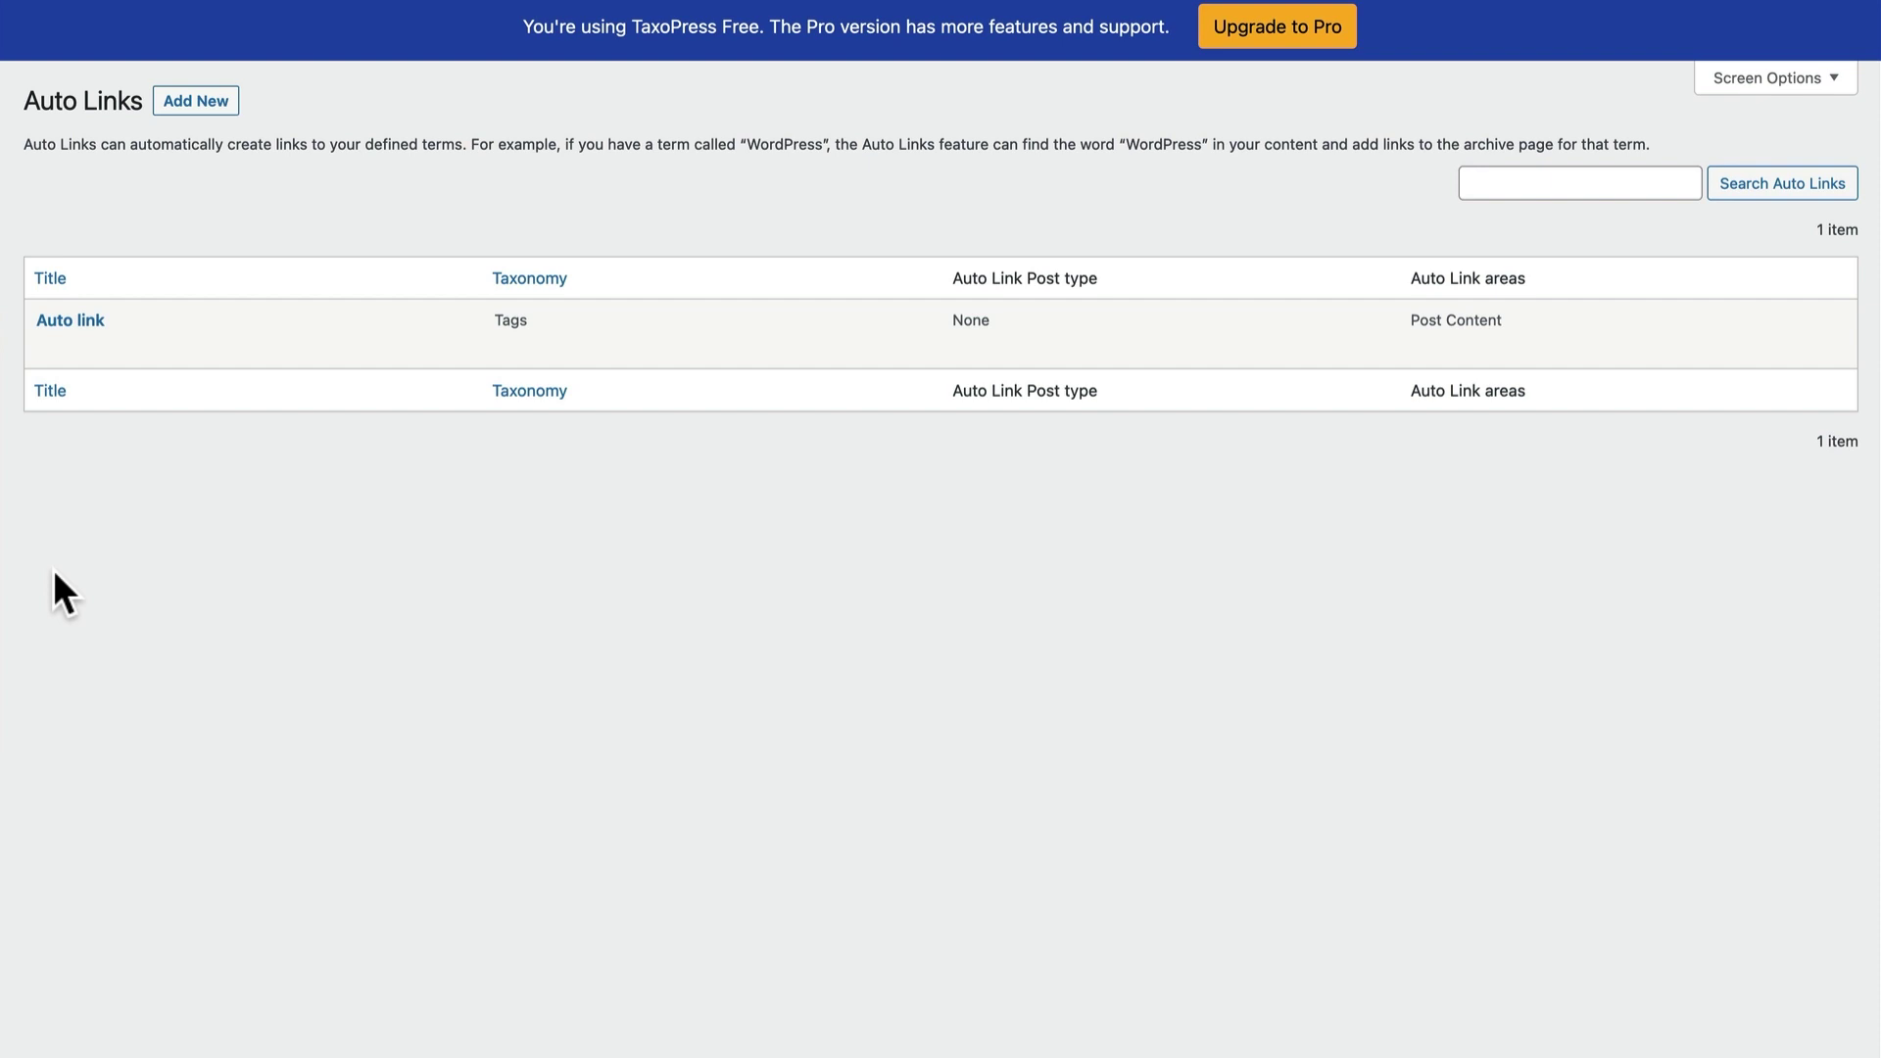
pyautogui.moveTo(65, 331)
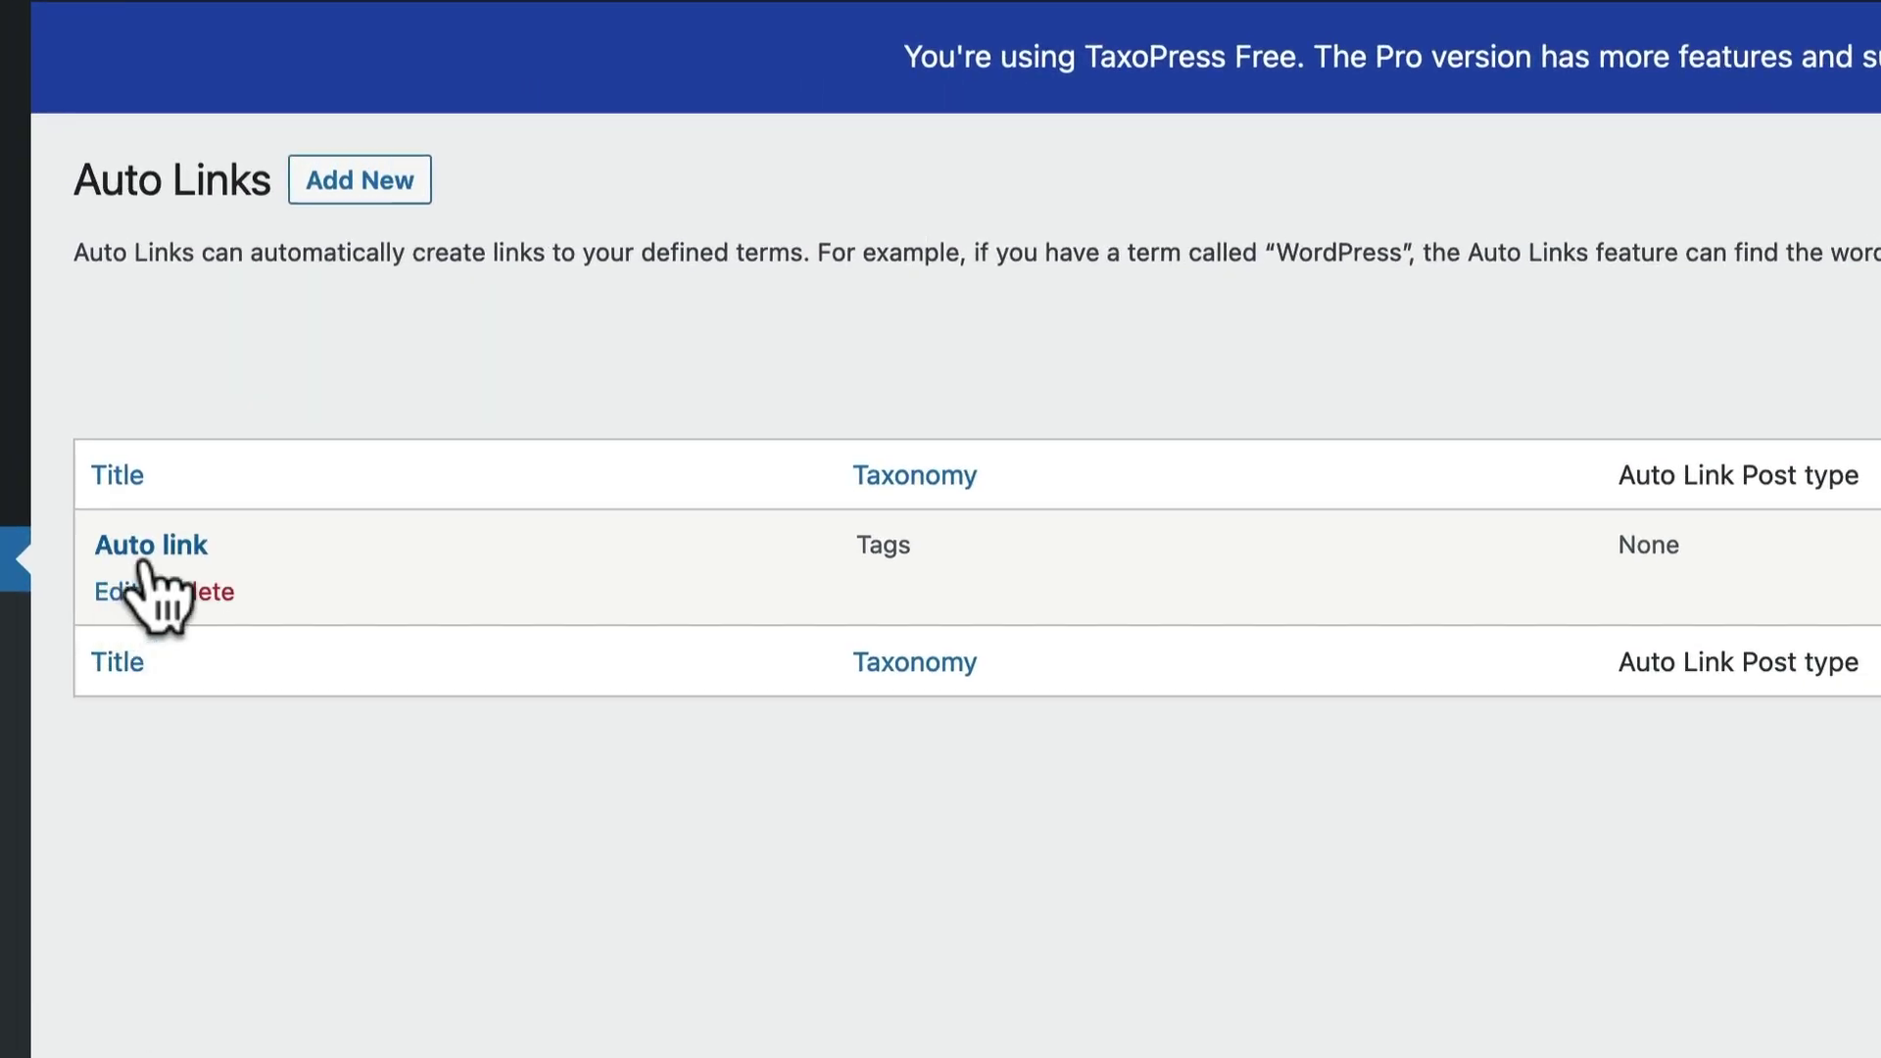
pyautogui.click(122, 592)
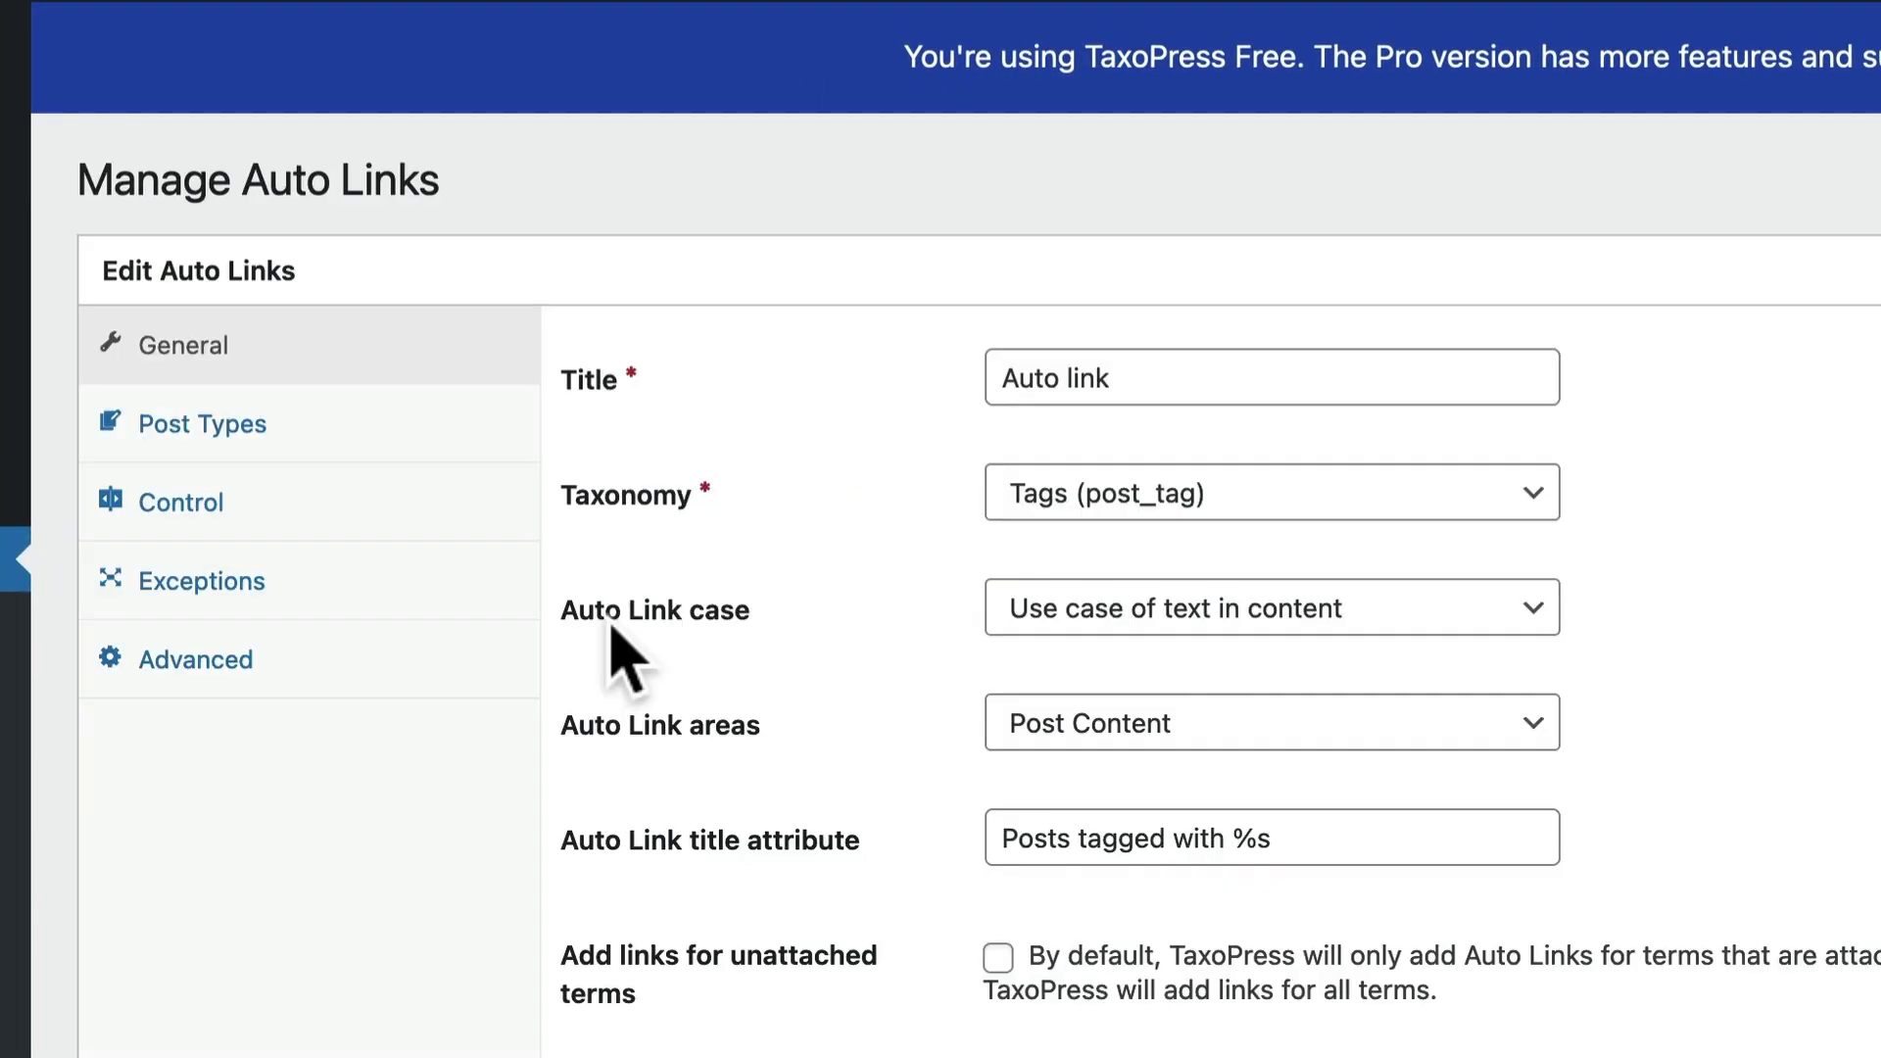
pyautogui.click(1117, 492)
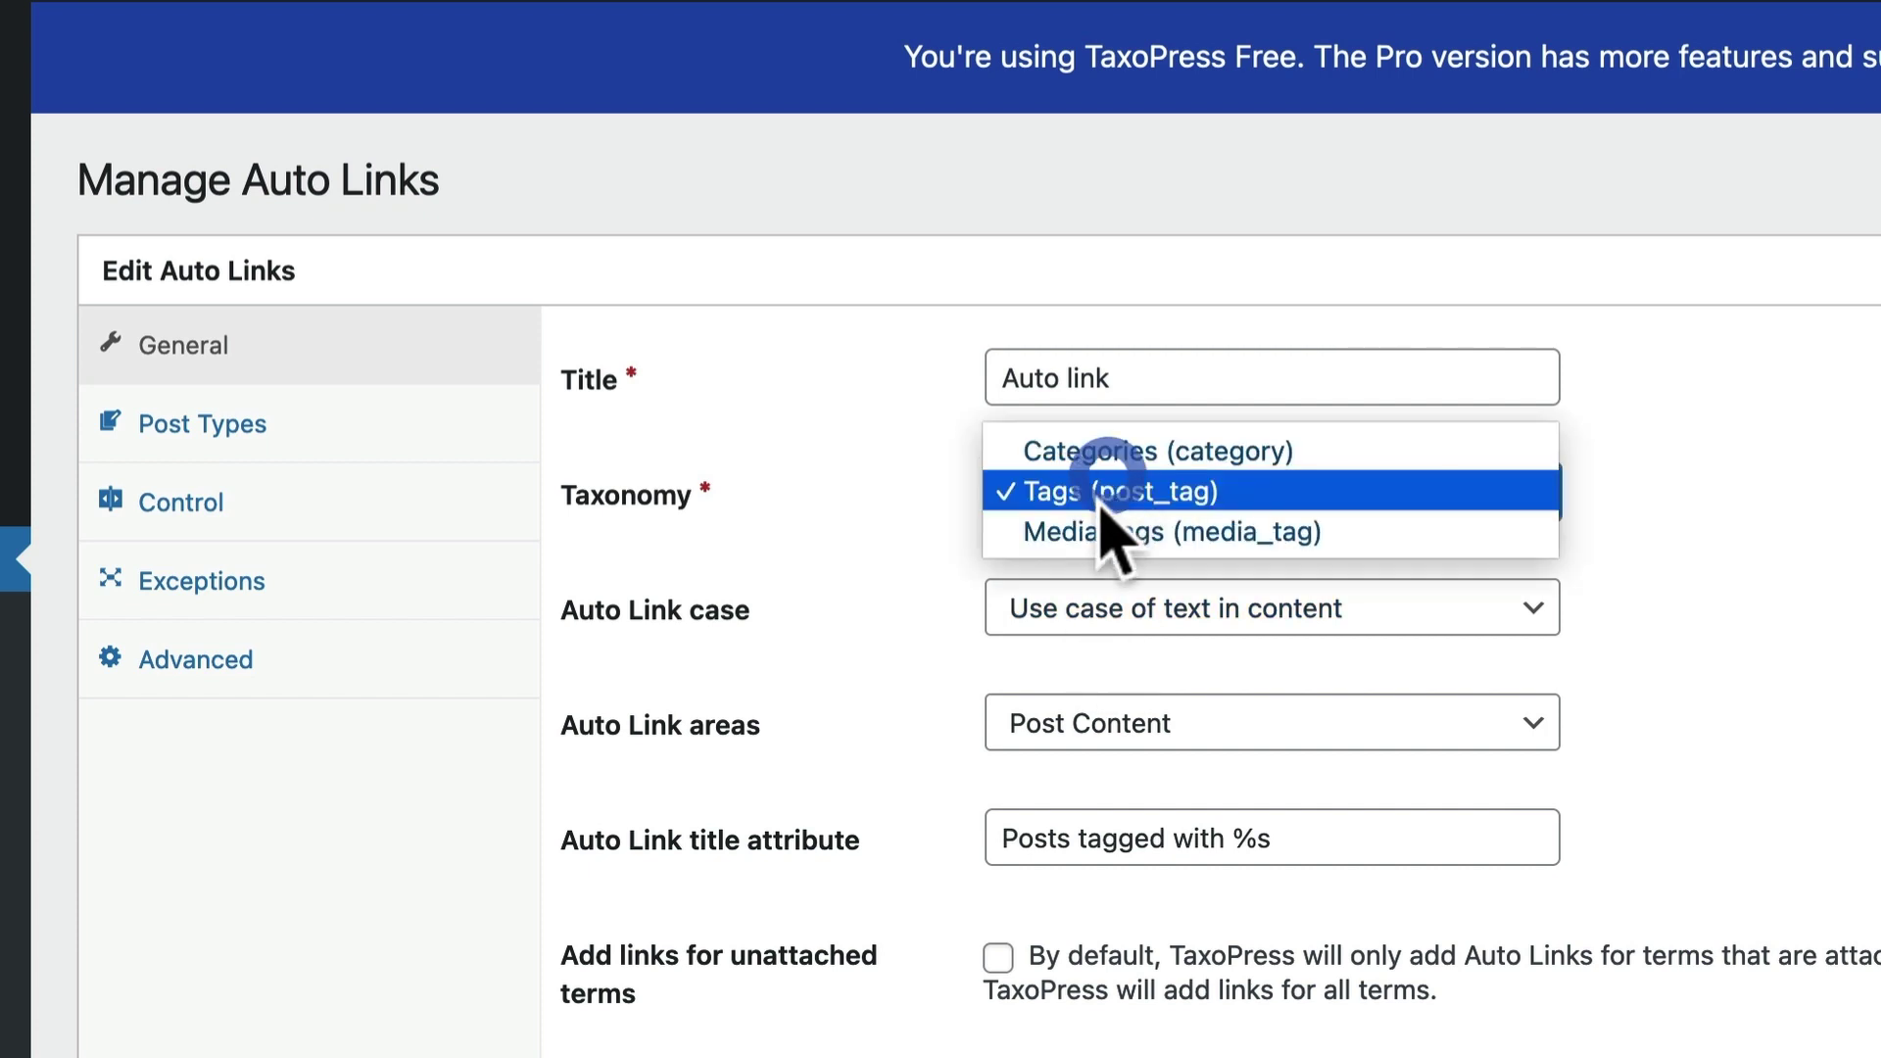
pyautogui.click(1102, 453)
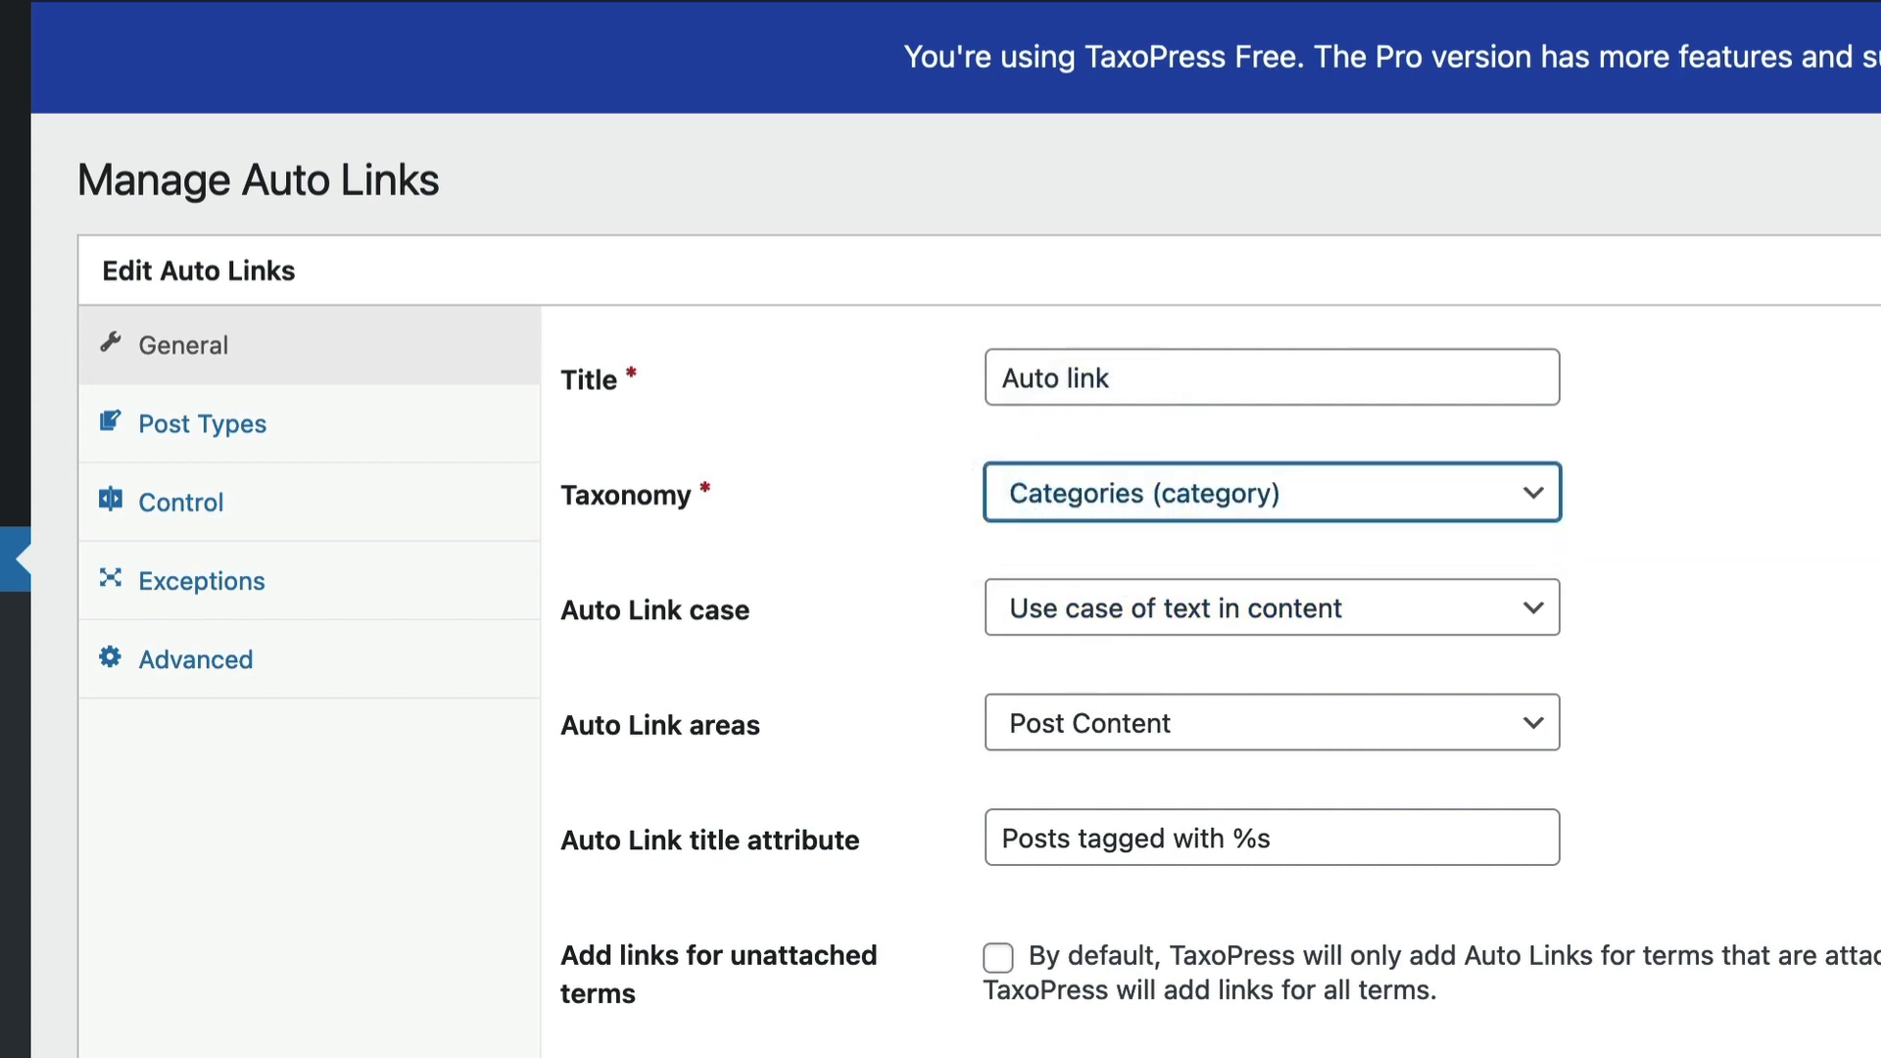
pyautogui.click(201, 424)
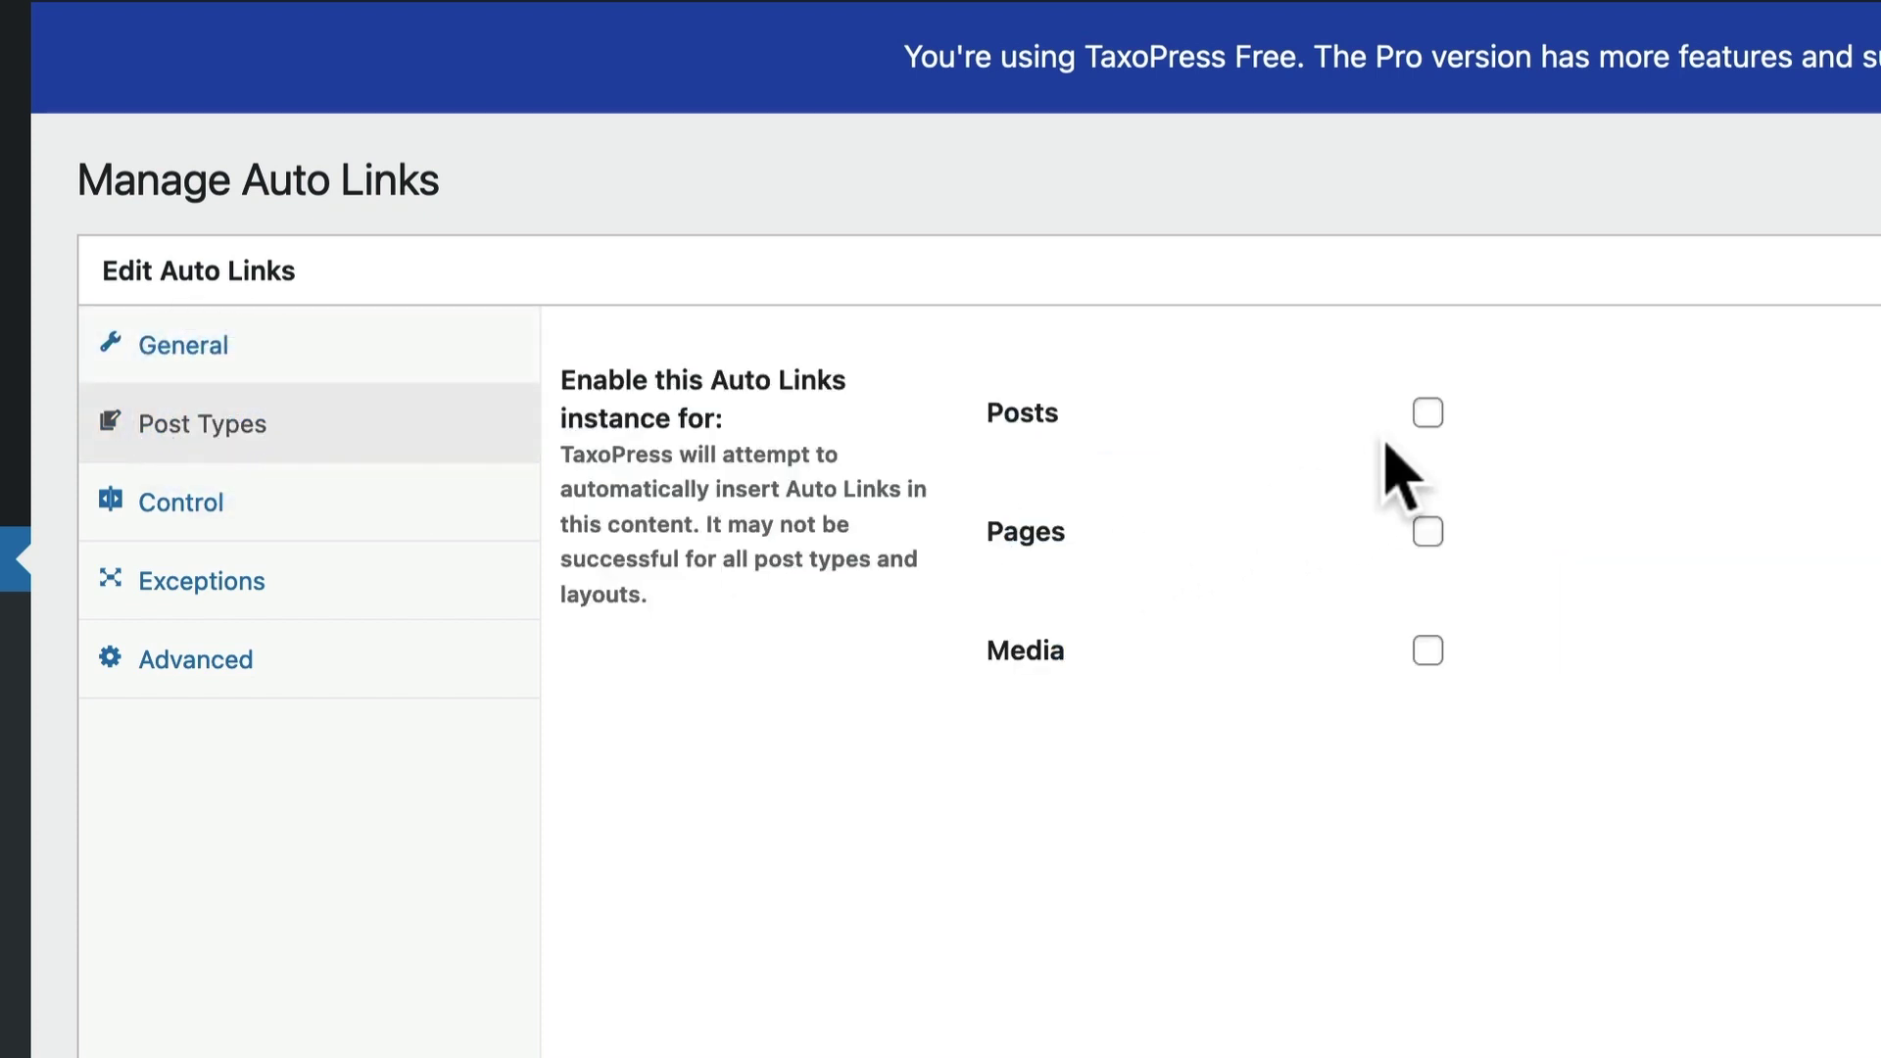
pyautogui.click(1427, 412)
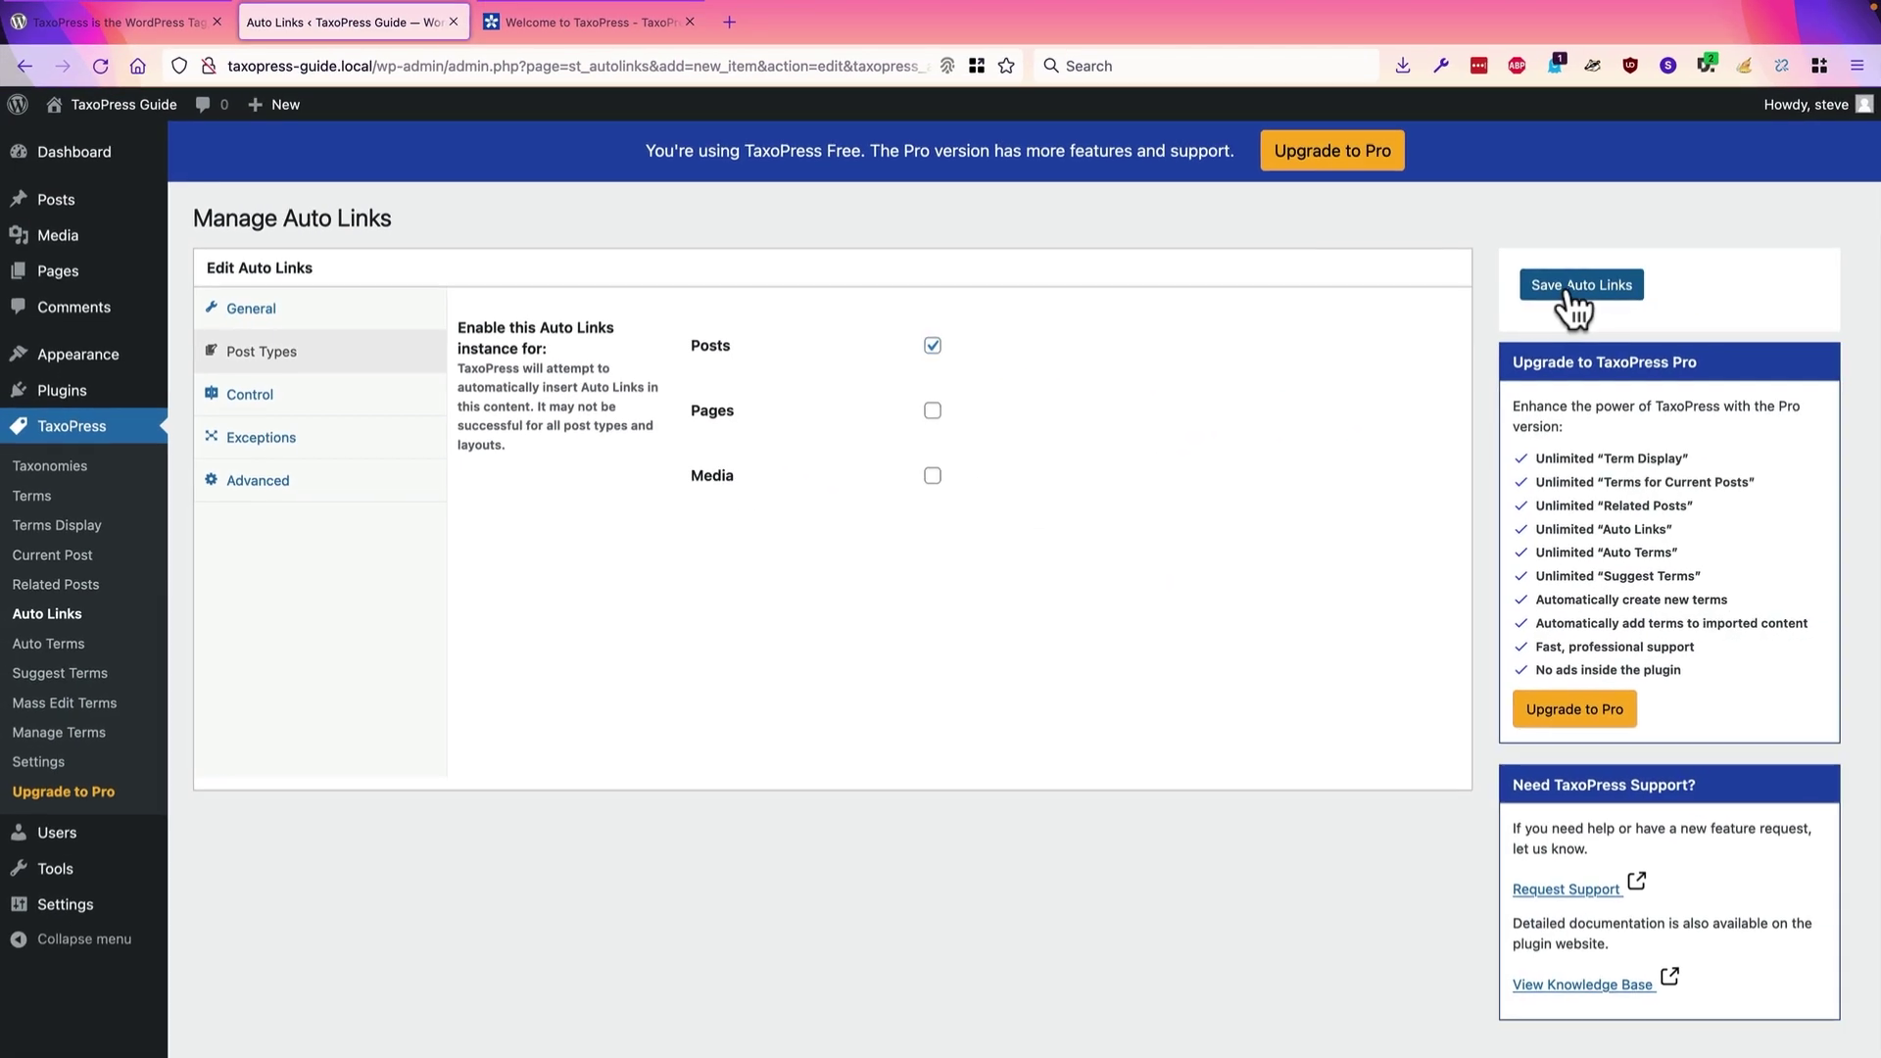
pyautogui.click(1580, 284)
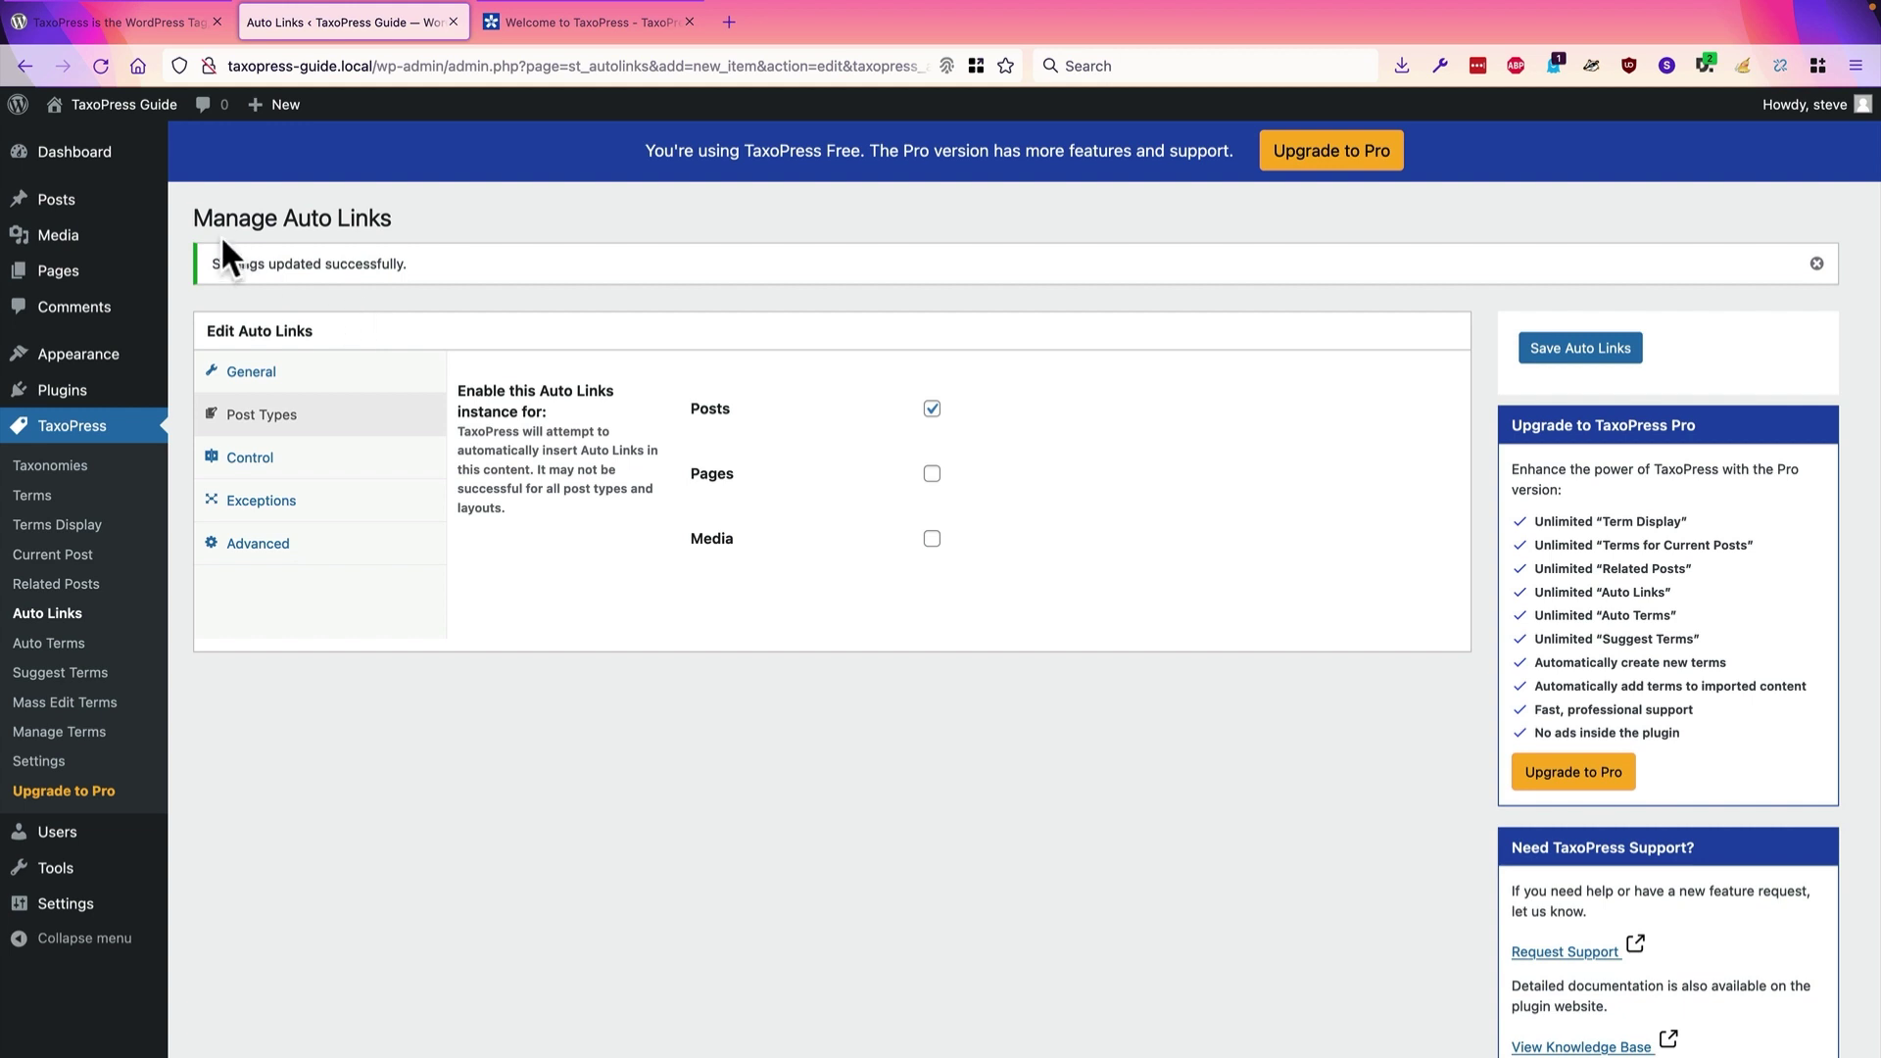
pyautogui.moveTo(86, 208)
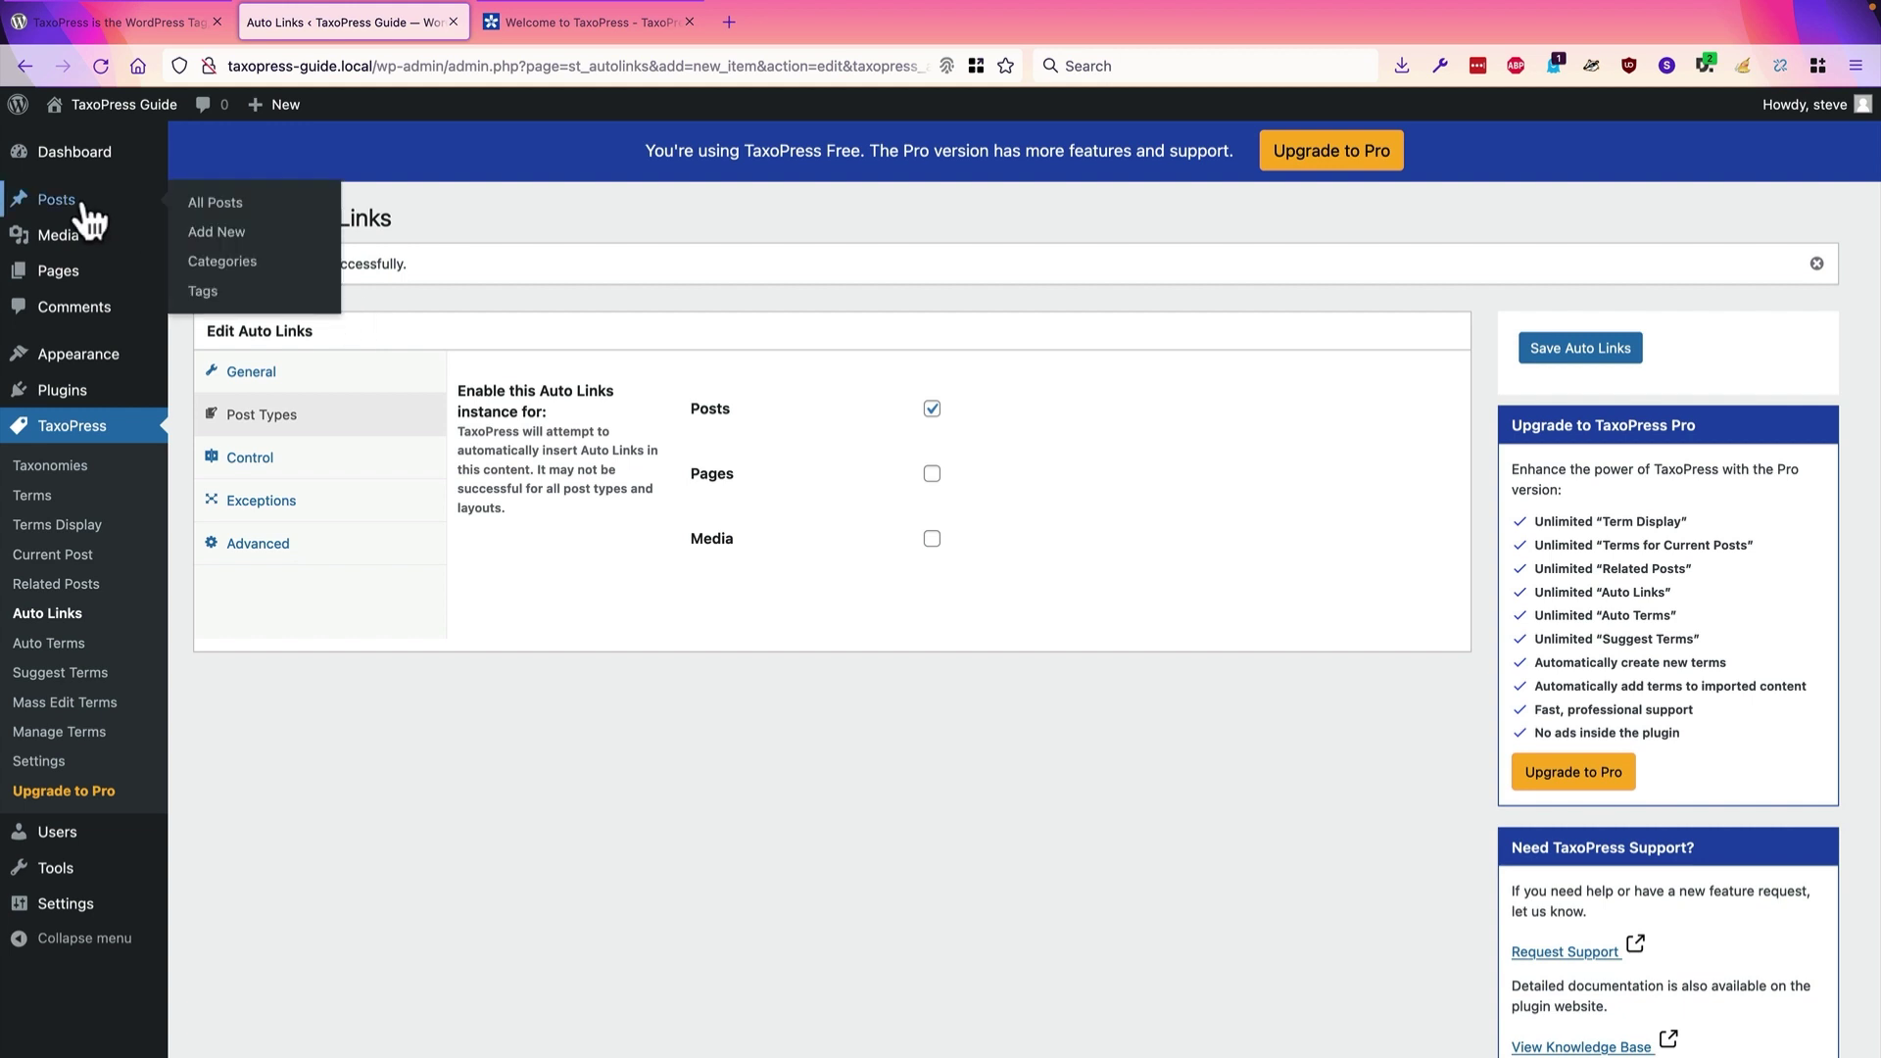
# Step: Add 'It is a Tennis and Sports tournament.' after the London sentence, update, and view the post
pyautogui.click(84, 206)
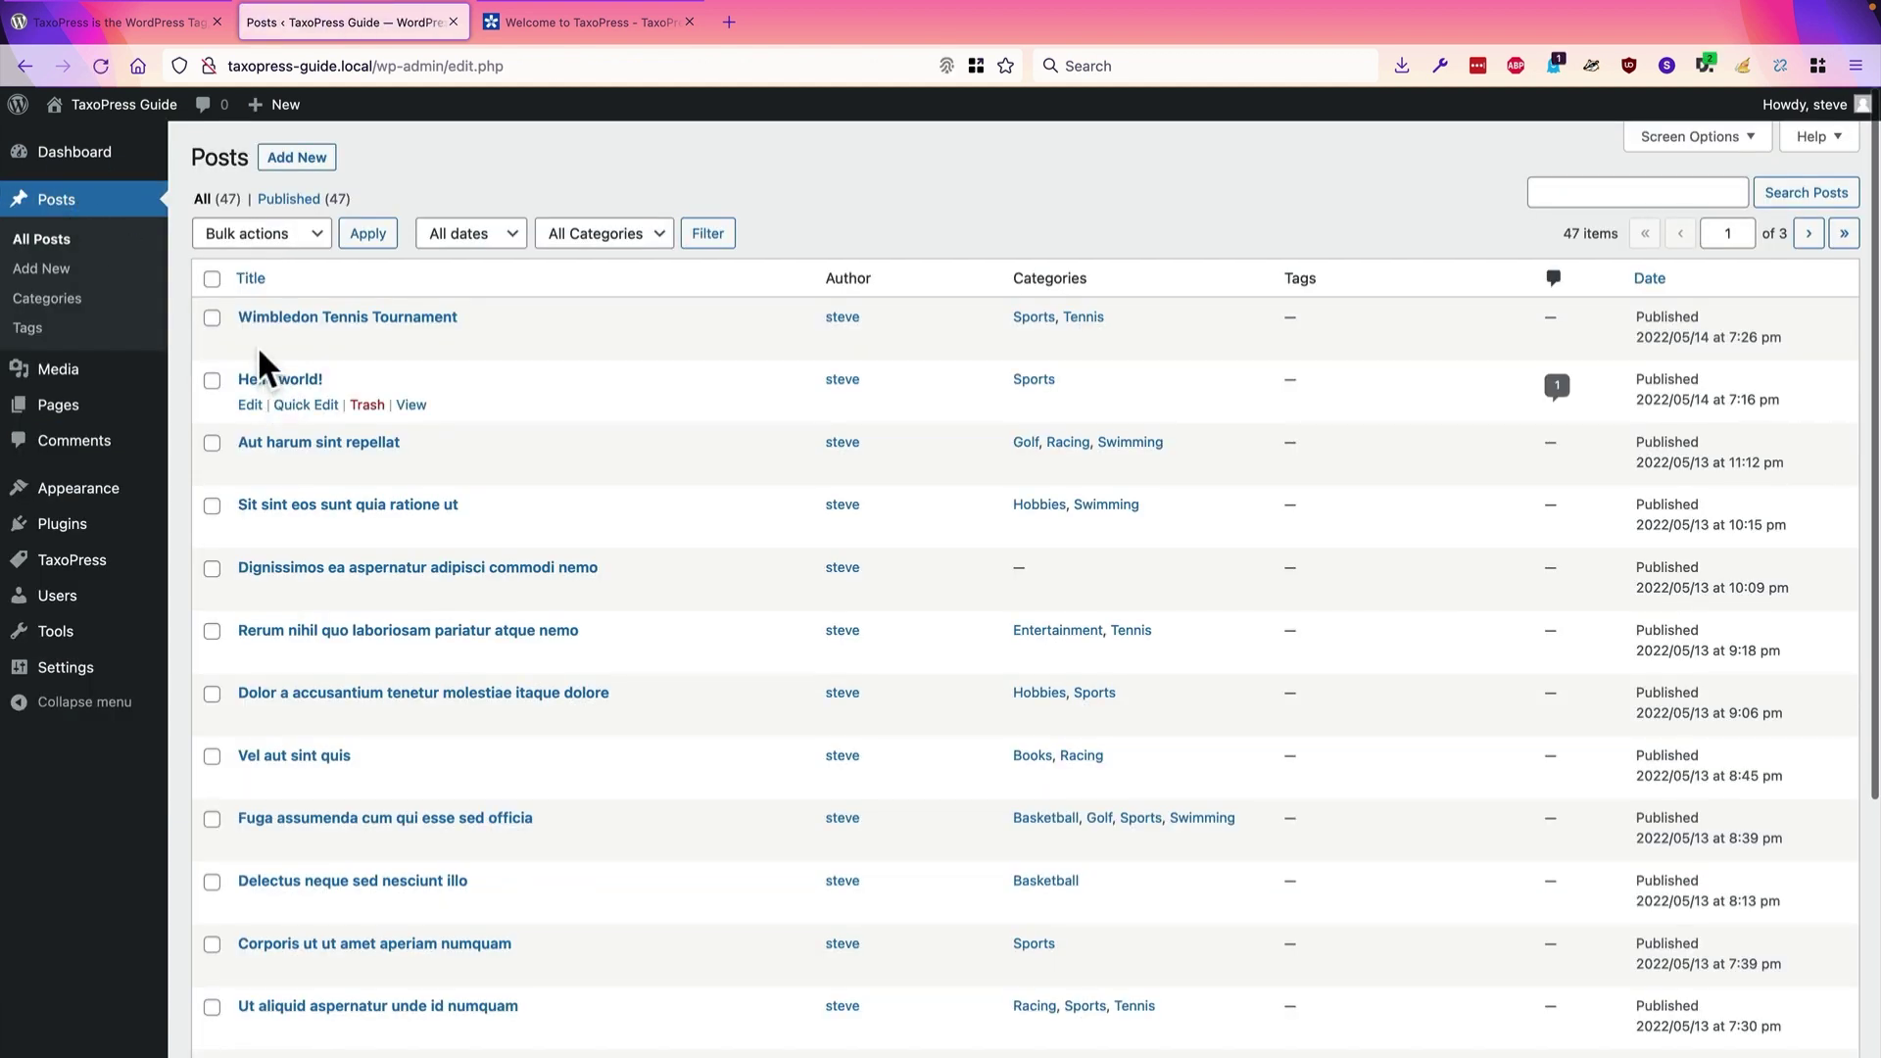
pyautogui.click(250, 342)
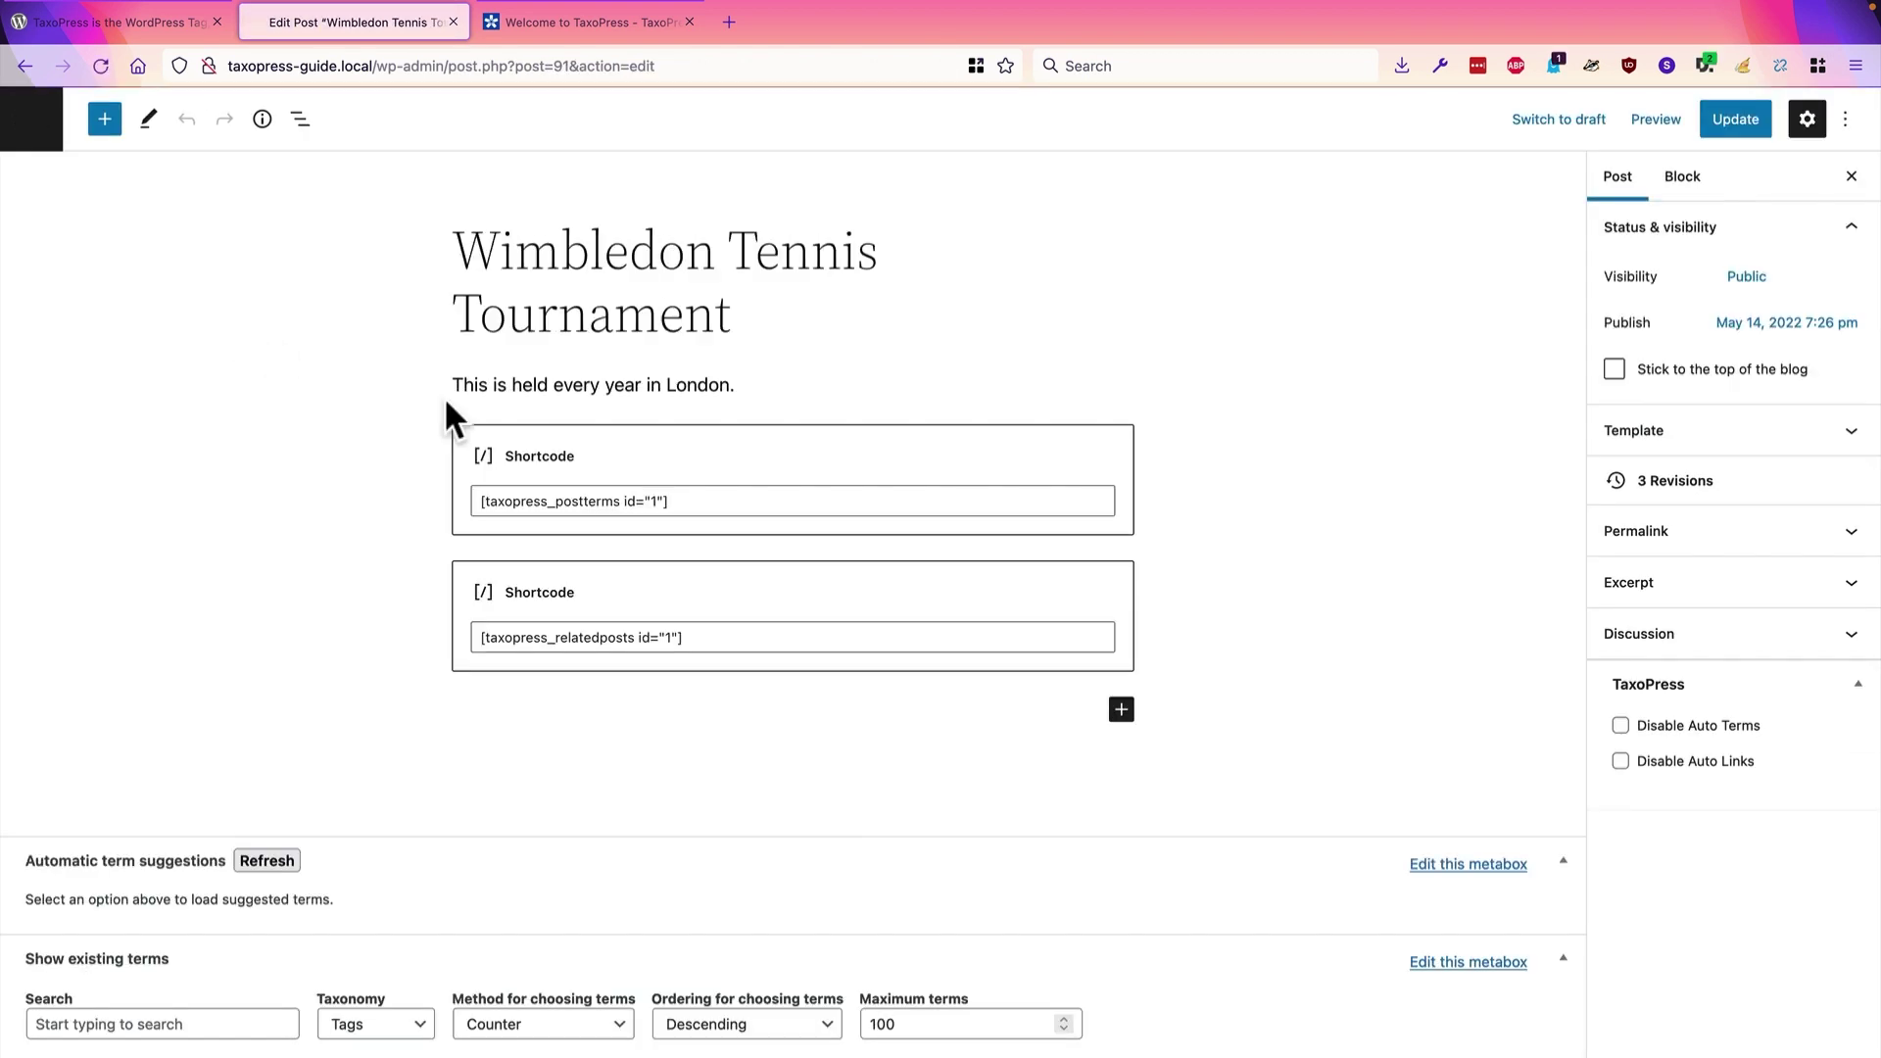
pyautogui.click(790, 382)
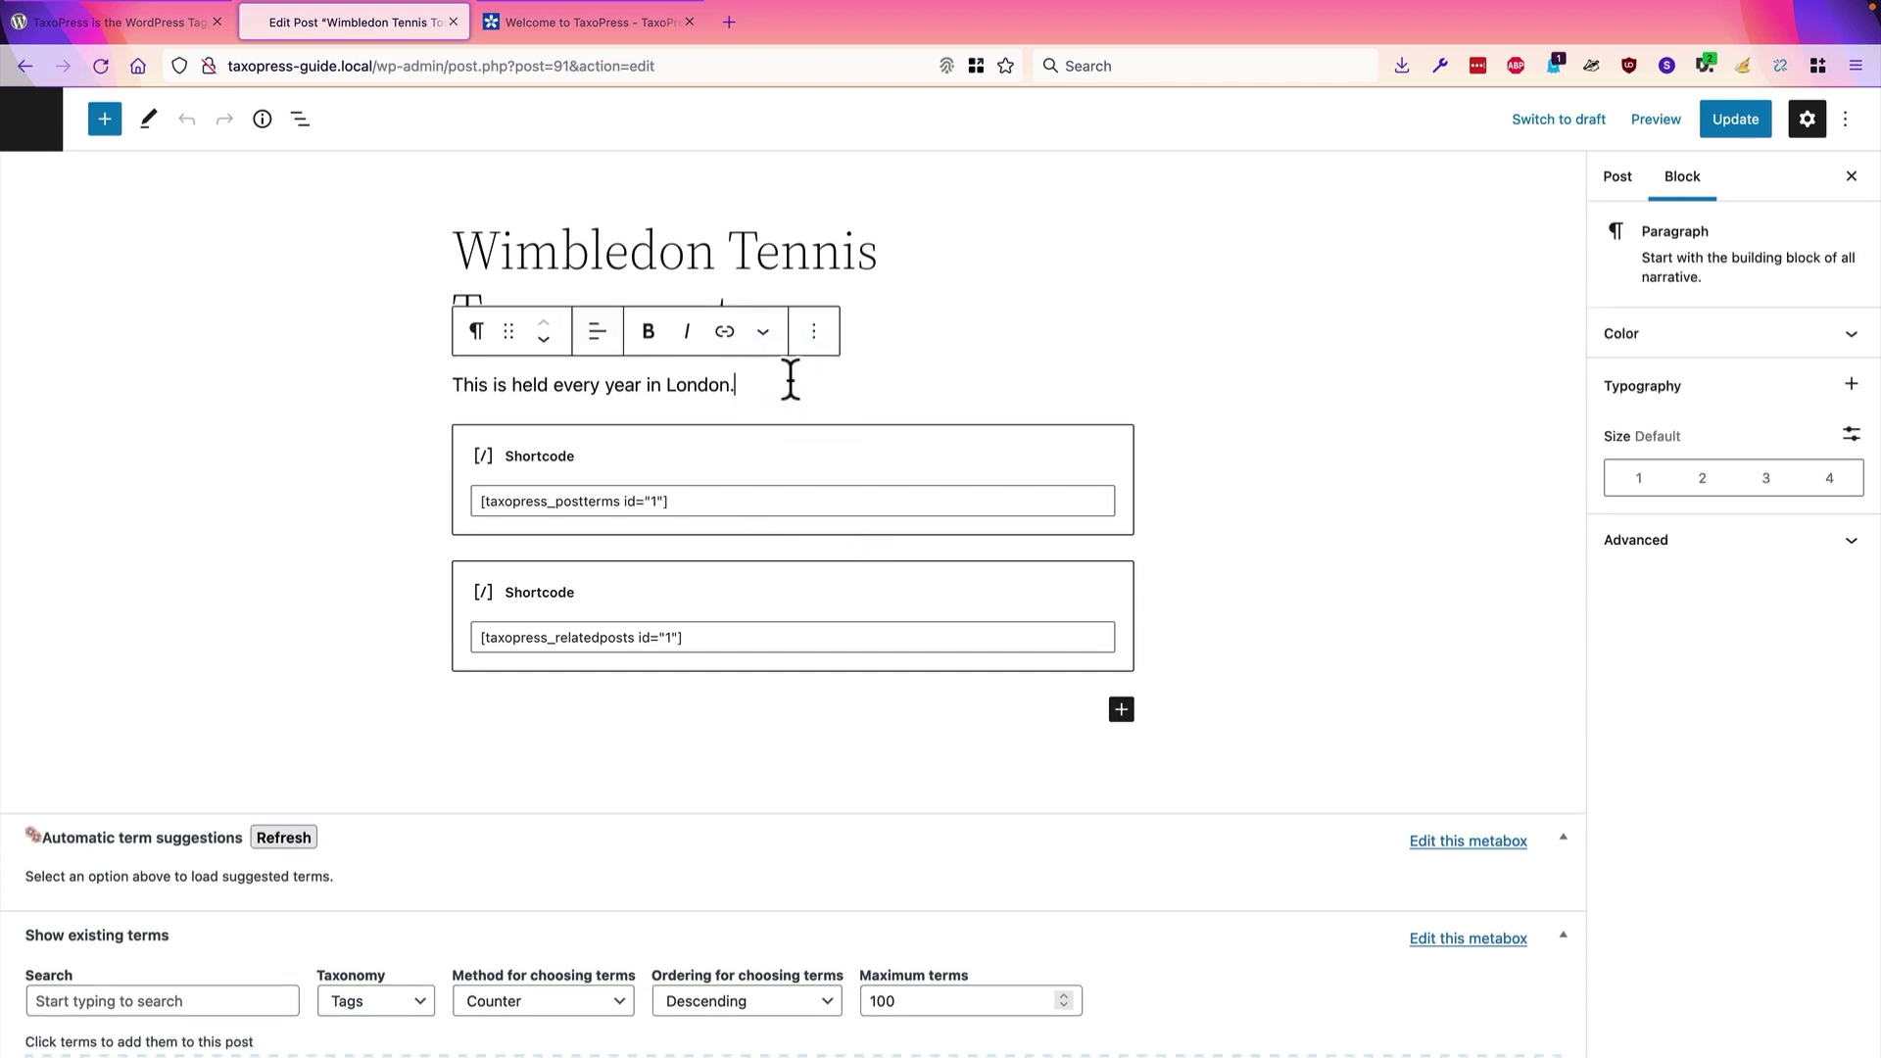
pyautogui.write('It is a tenn')
pyautogui.press('BackSpace')
pyautogui.press('BackSpace')
pyautogui.press('BackSpace')
pyautogui.press('BackSpace')
pyautogui.write('Tennis and Sports ')
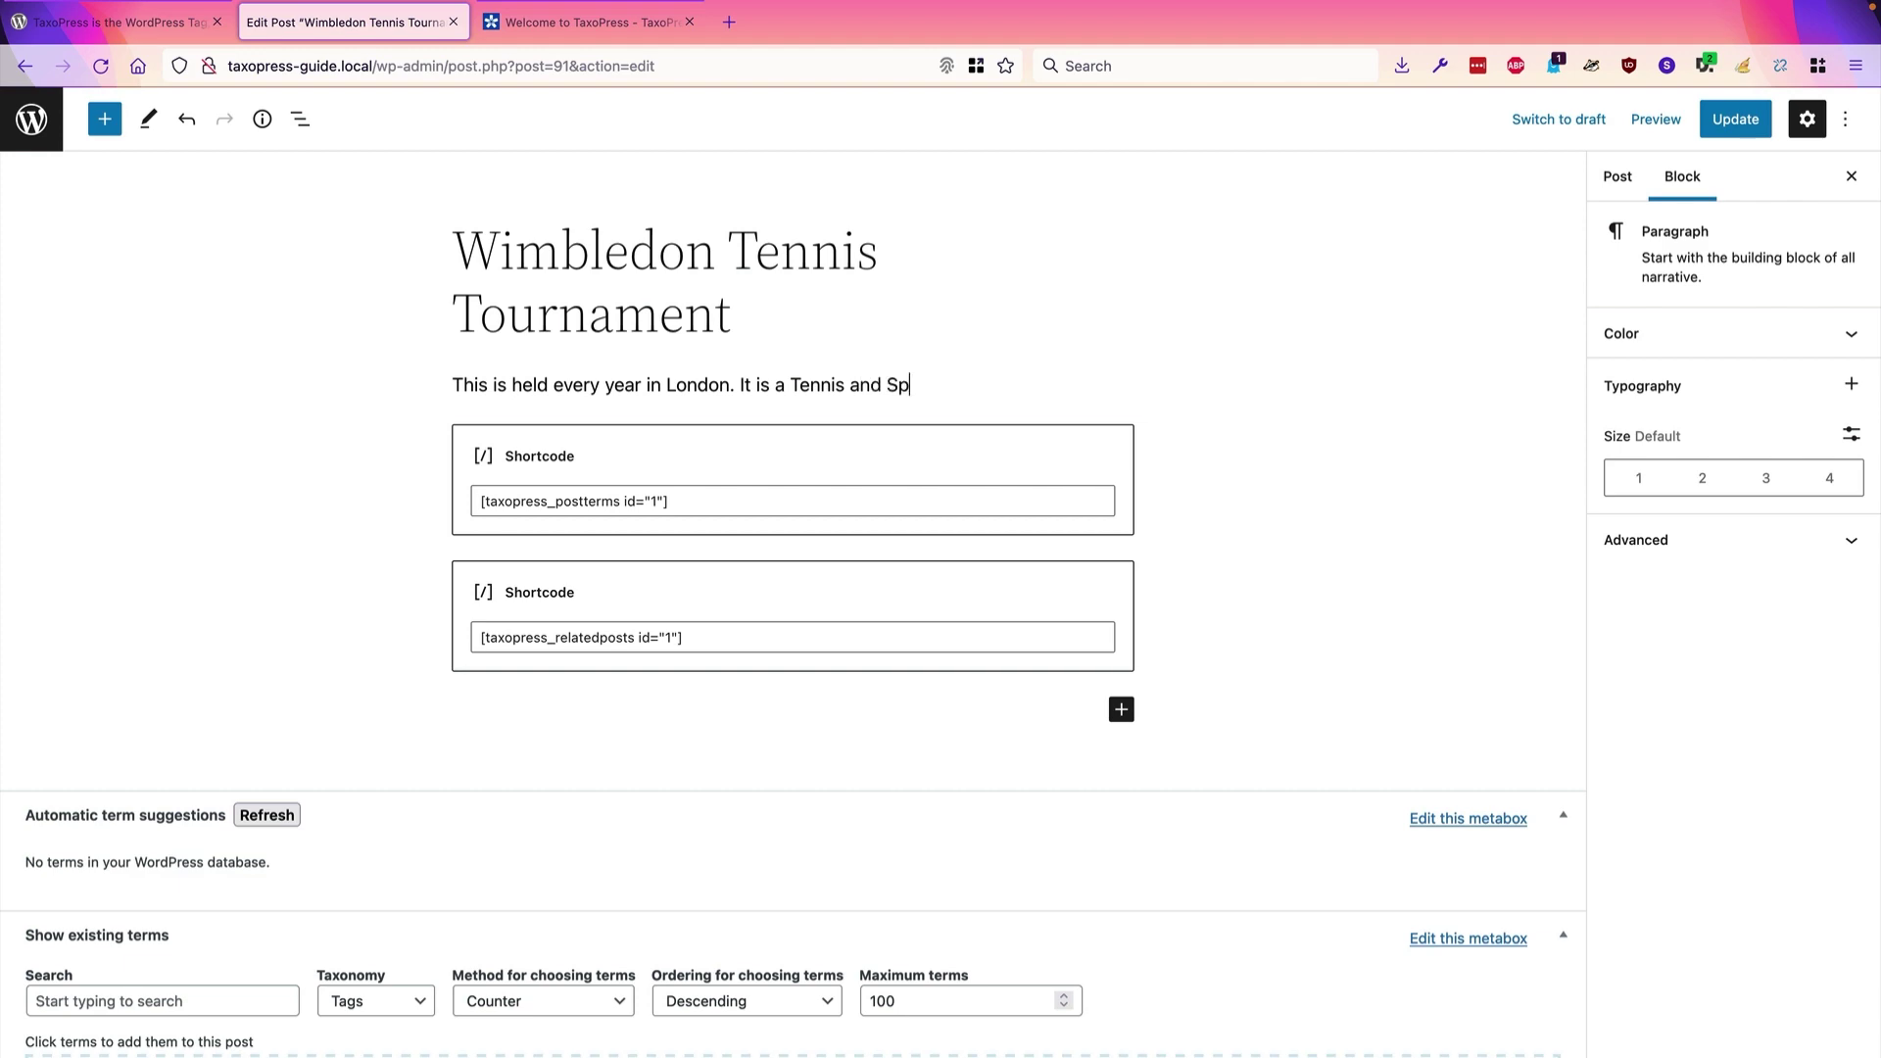
pyautogui.write('tourn')
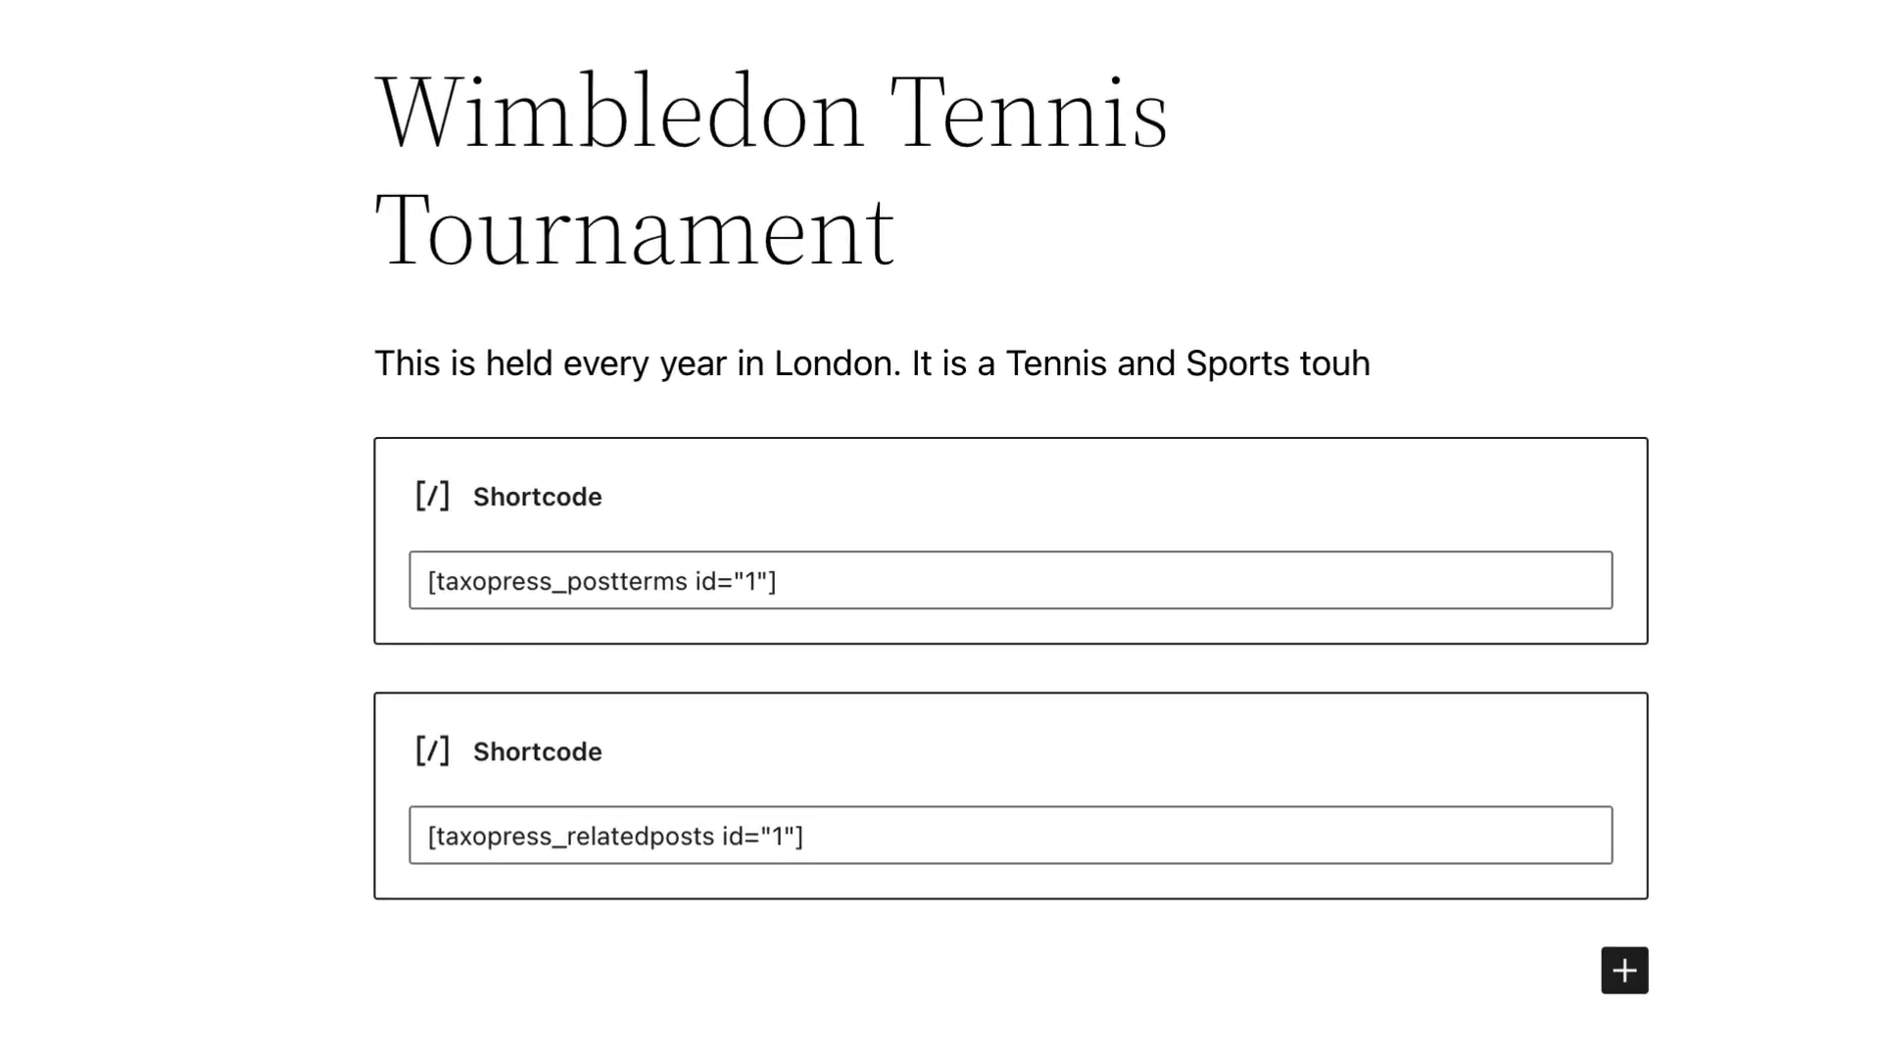
pyautogui.write('ament.')
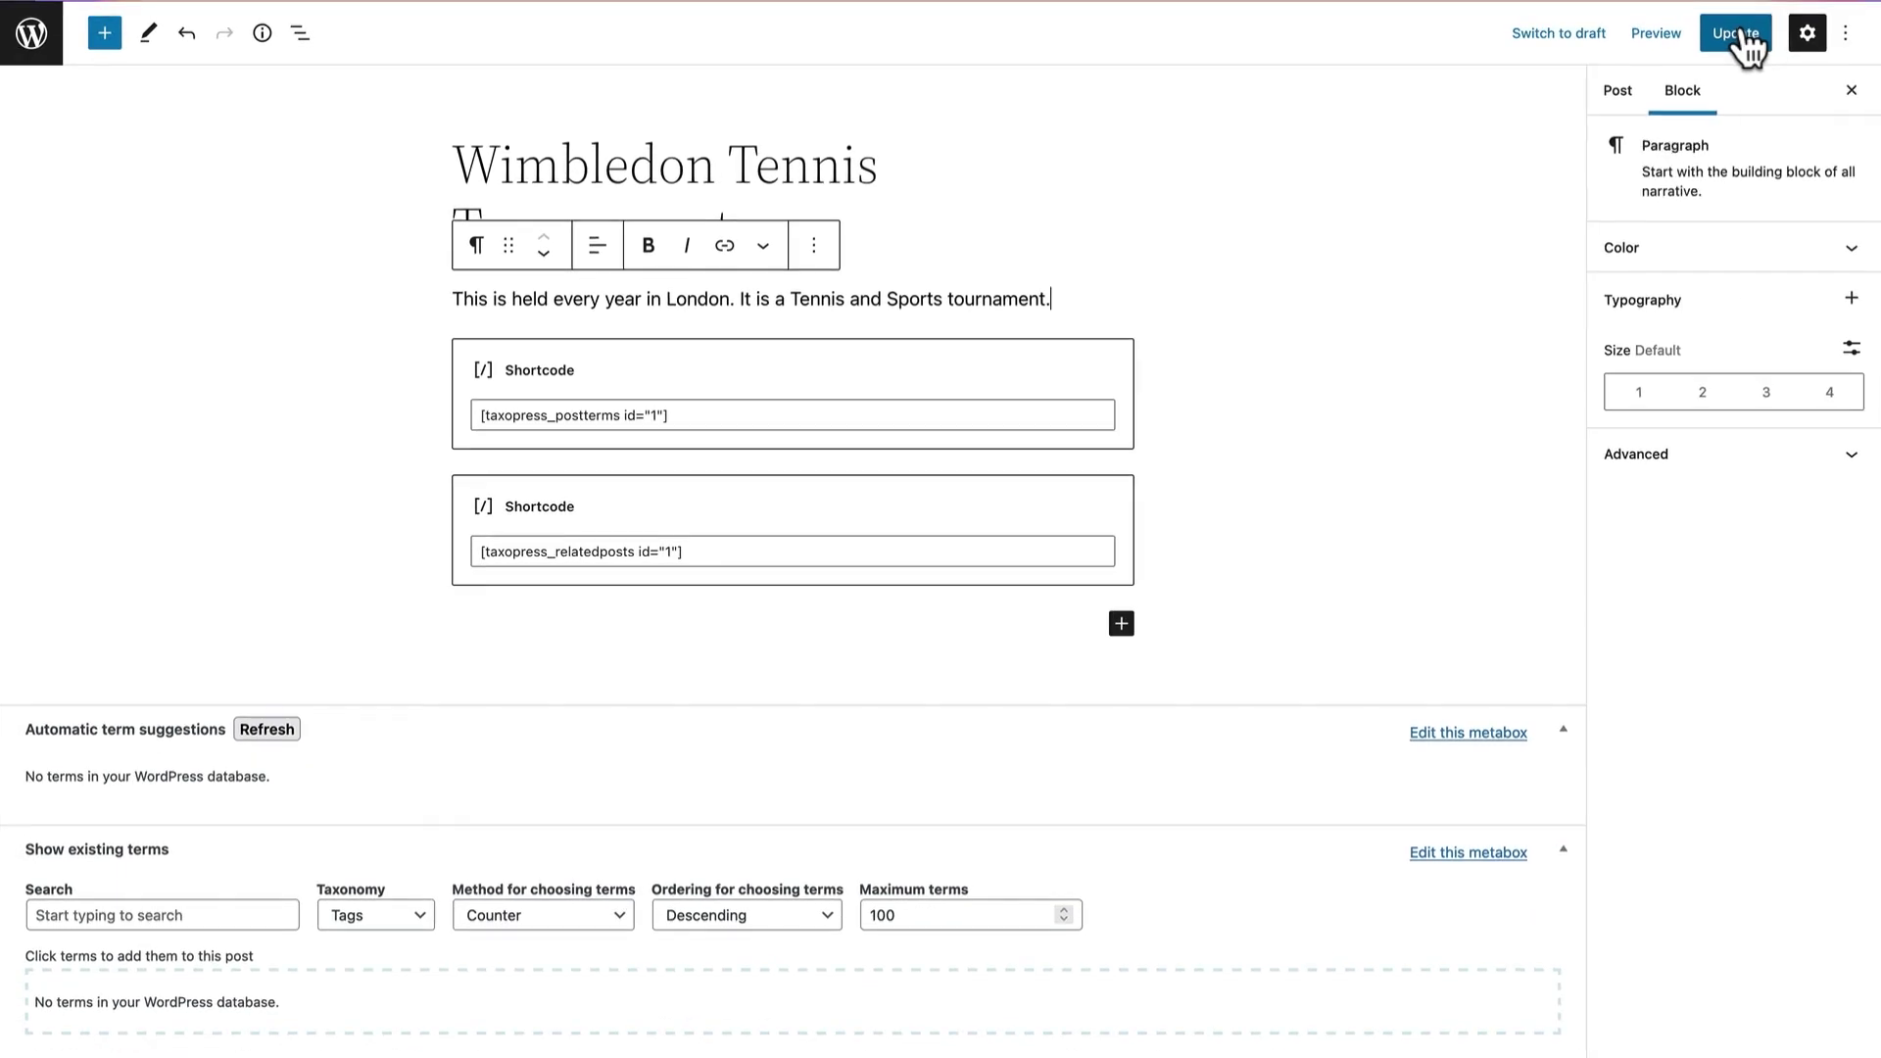
pyautogui.click(1738, 34)
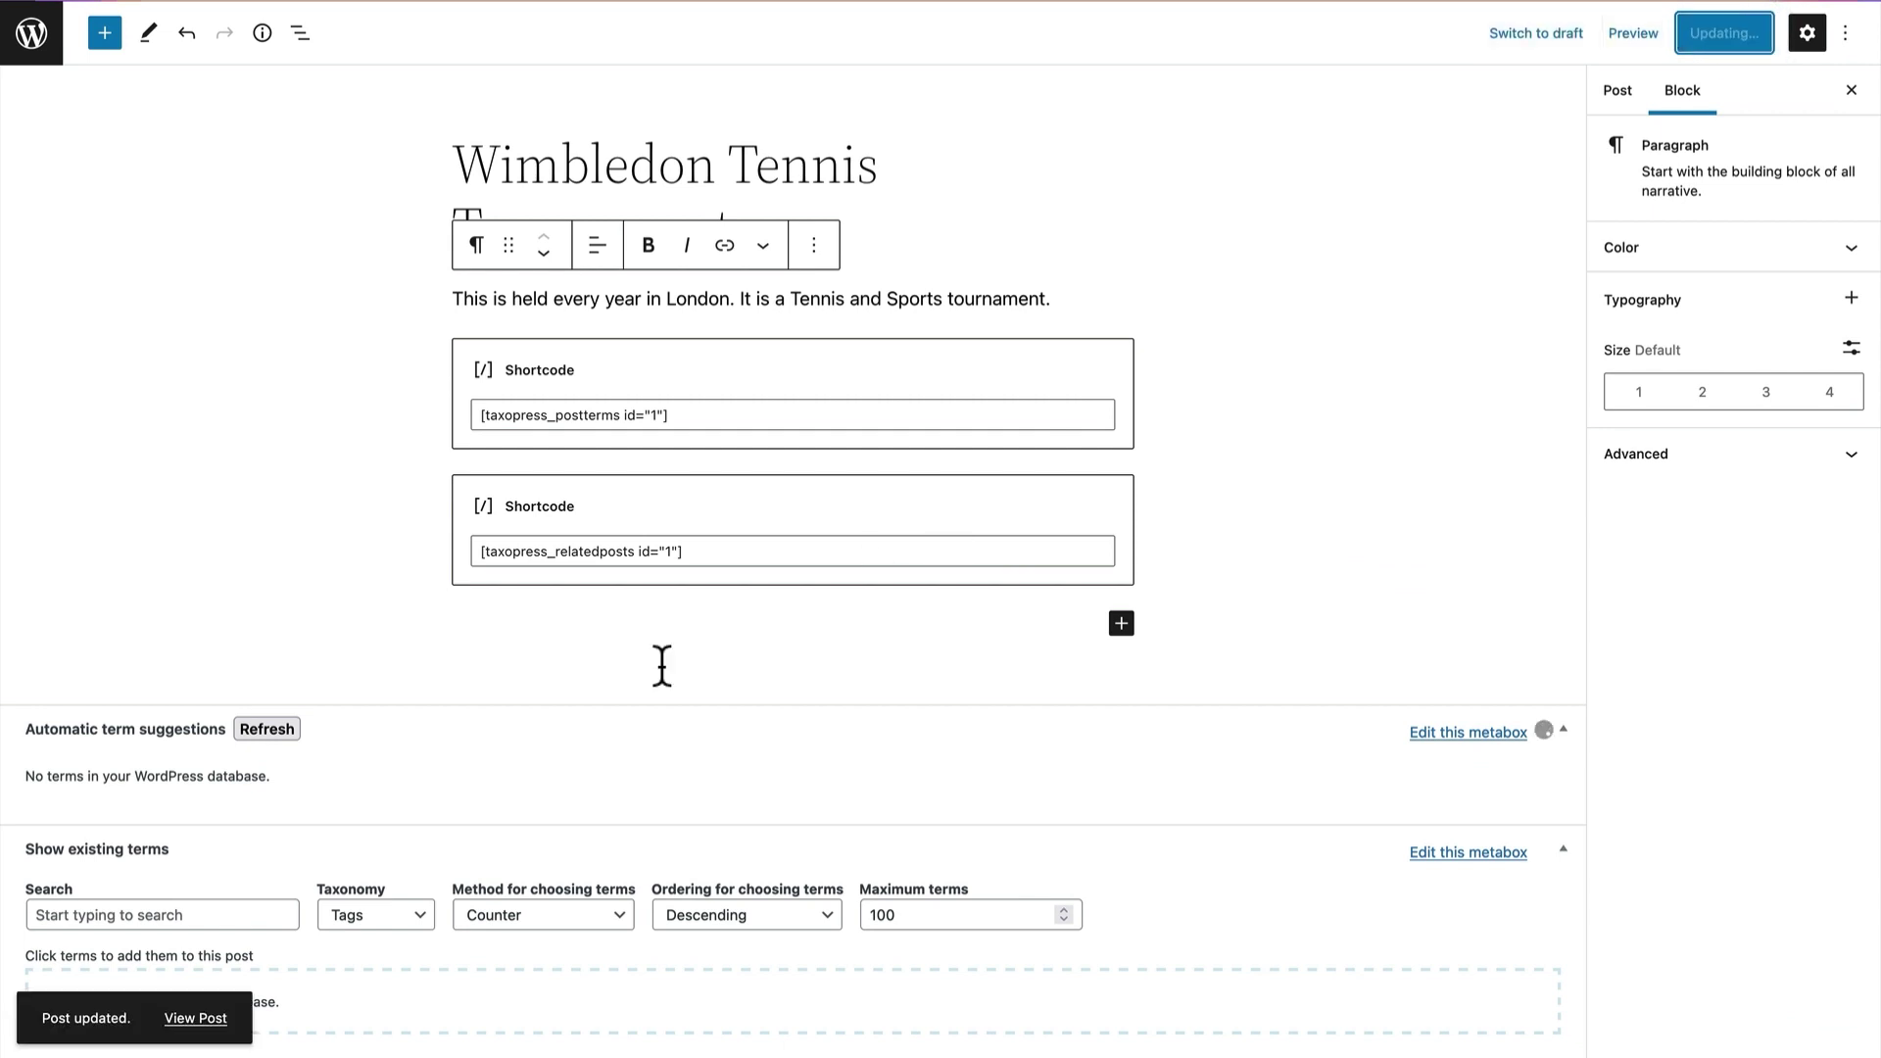
pyautogui.click(196, 1019)
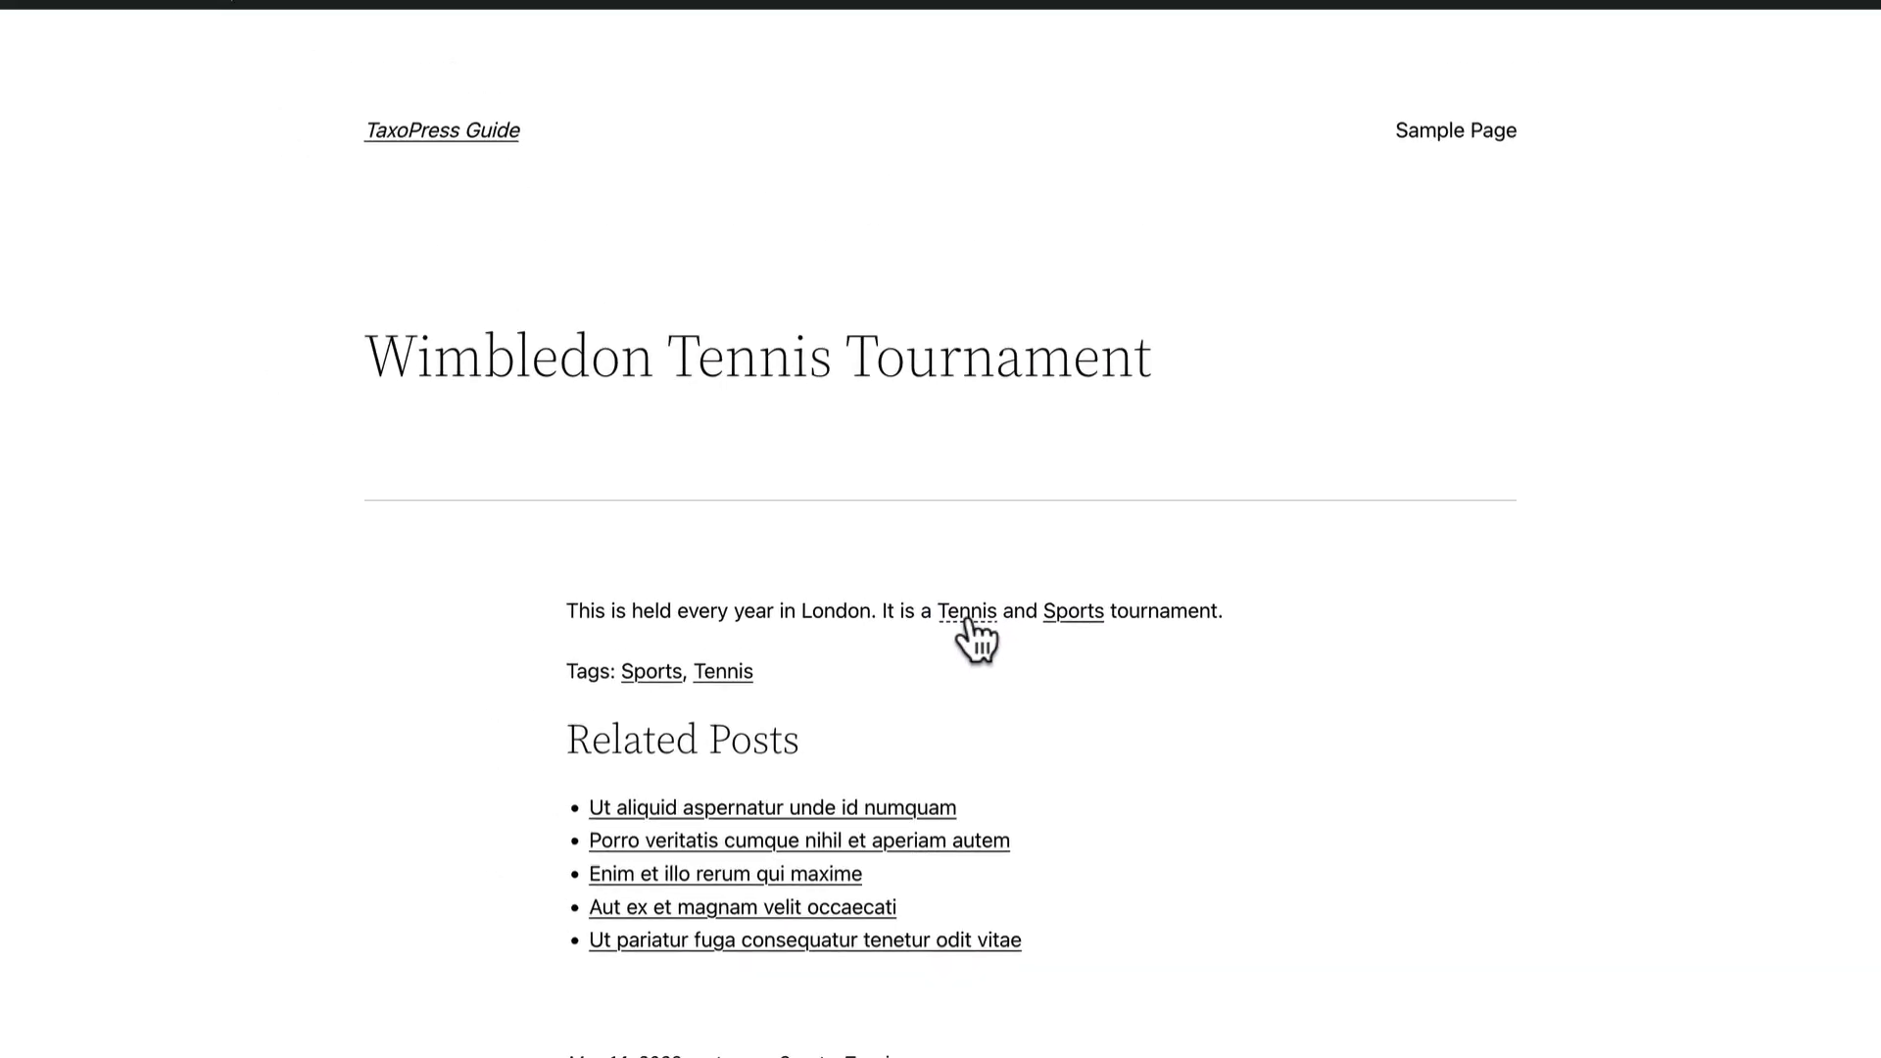
# Step: Open the Tennis category archive from the post's text link, then return to the Dashboard
pyautogui.click(967, 616)
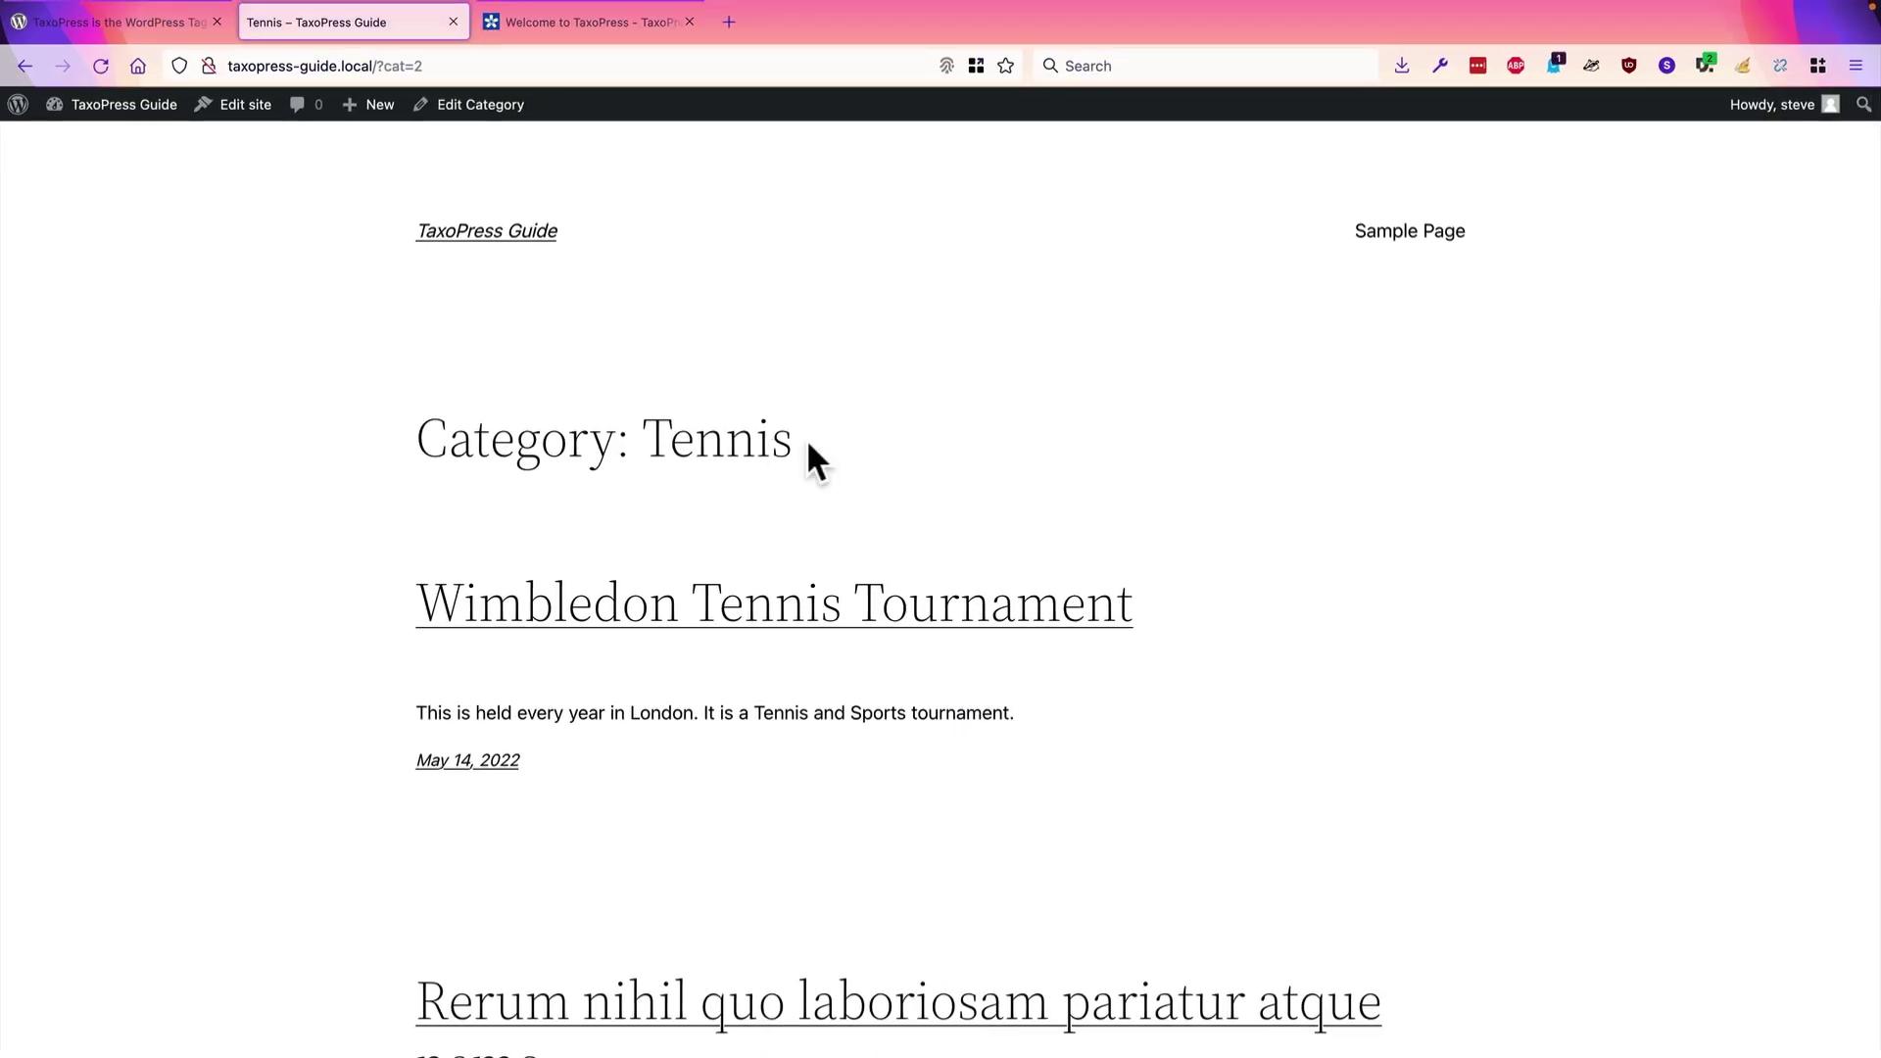
pyautogui.moveTo(807, 438); pyautogui.dragTo(367, 438)
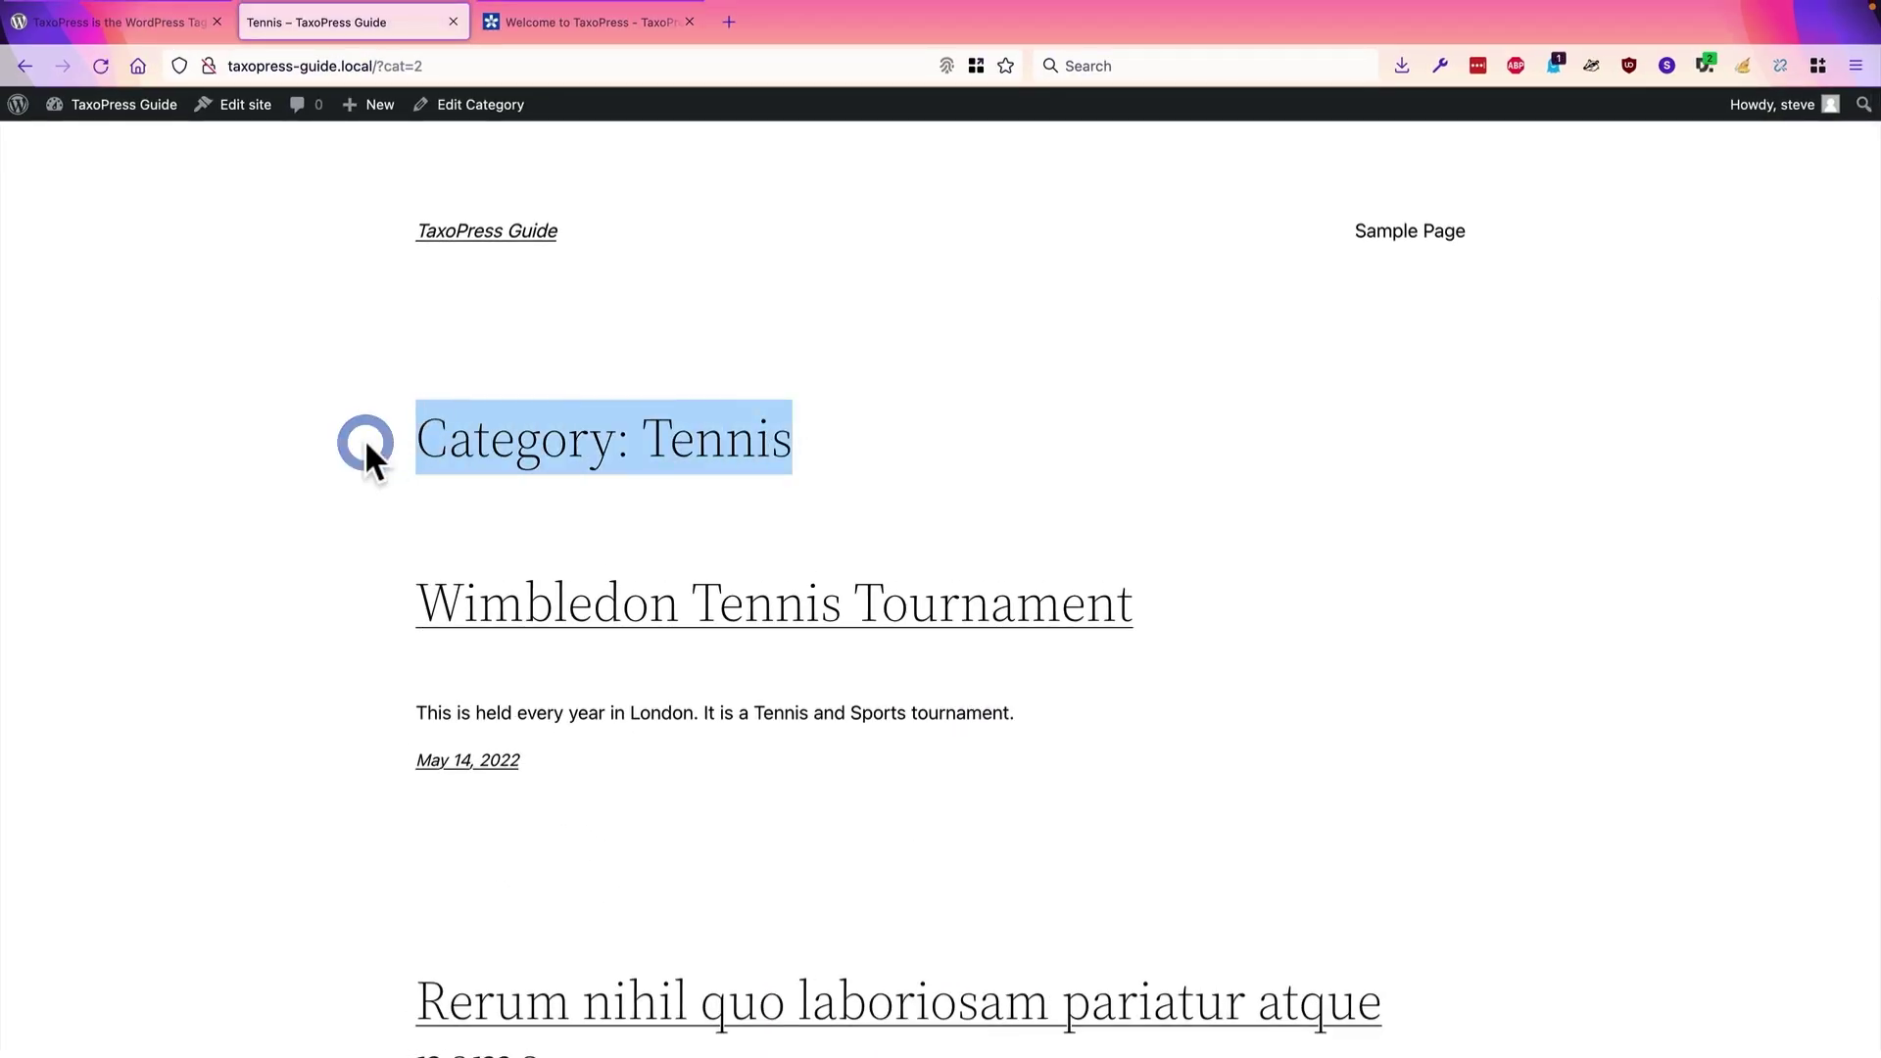
pyautogui.moveTo(112, 104)
pyautogui.click(86, 142)
pyautogui.moveTo(54, 510)
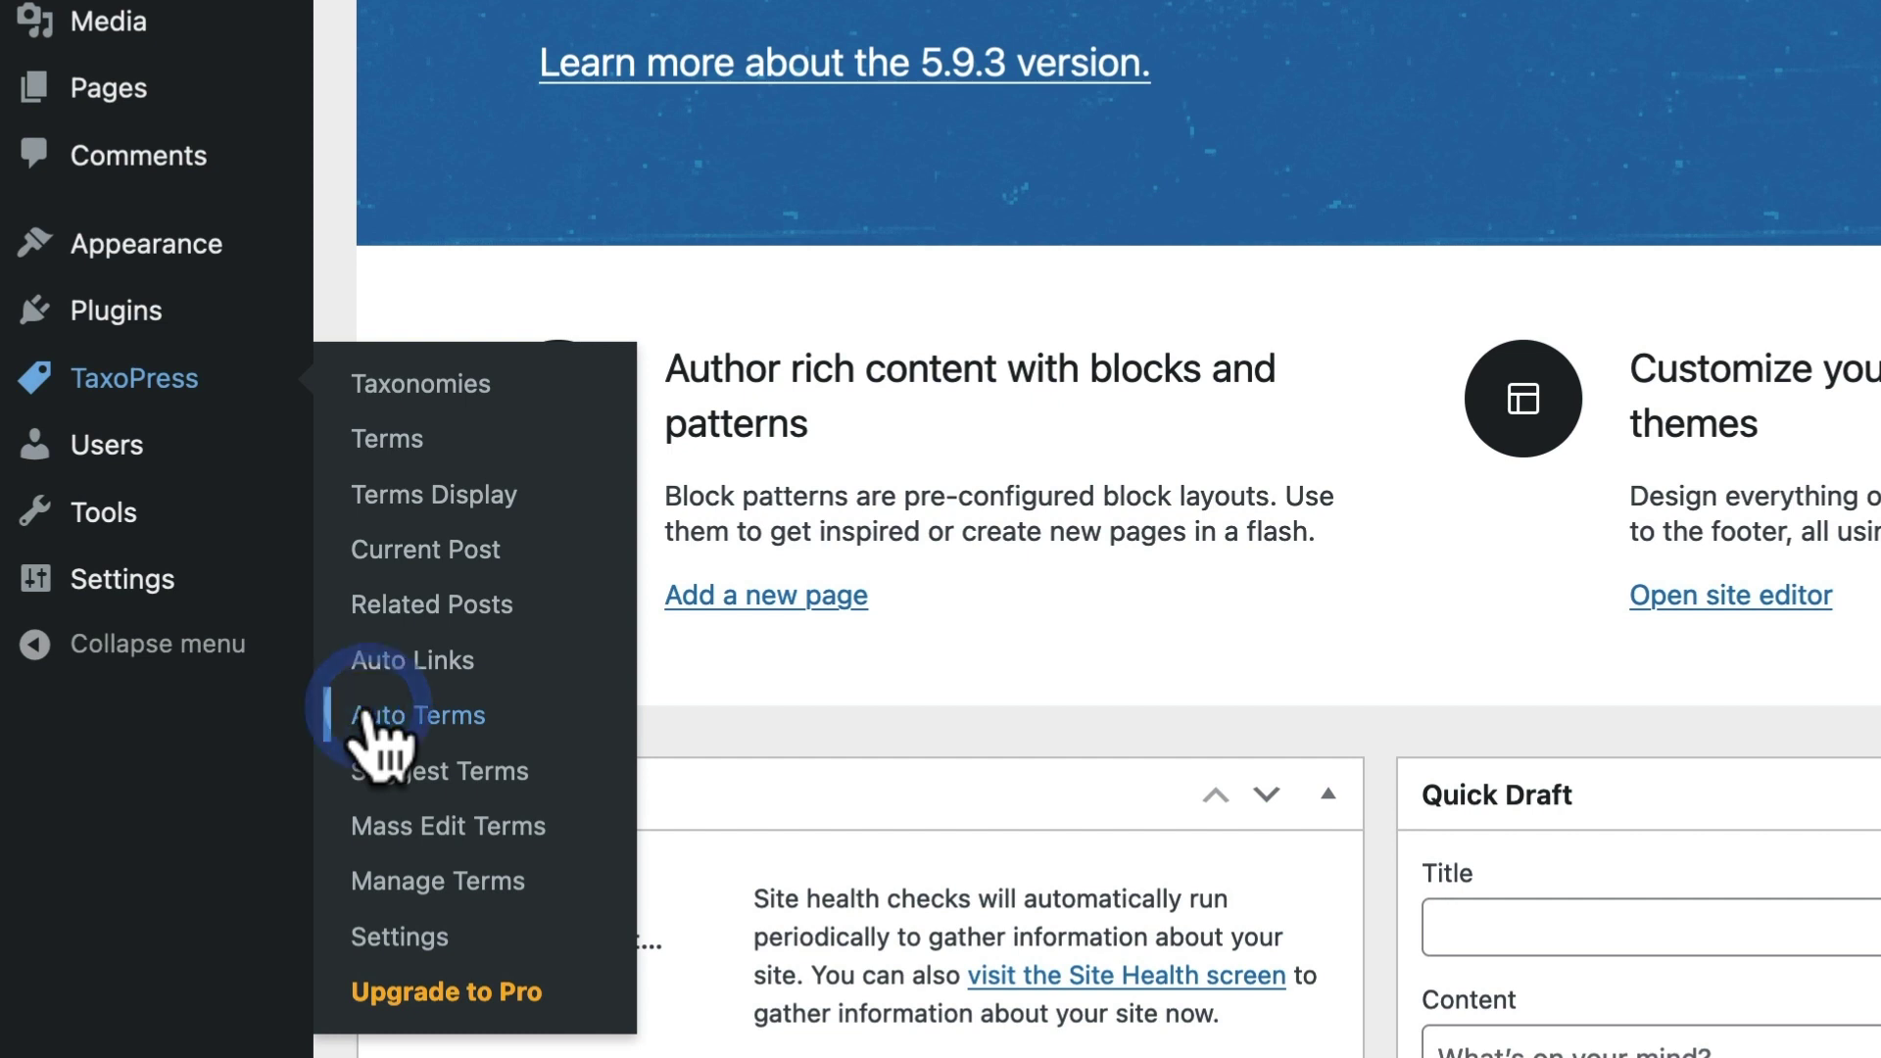
# Step: Edit the 'Auto term' rule to use the Categories (category) taxonomy and the Posts post type
pyautogui.click(365, 720)
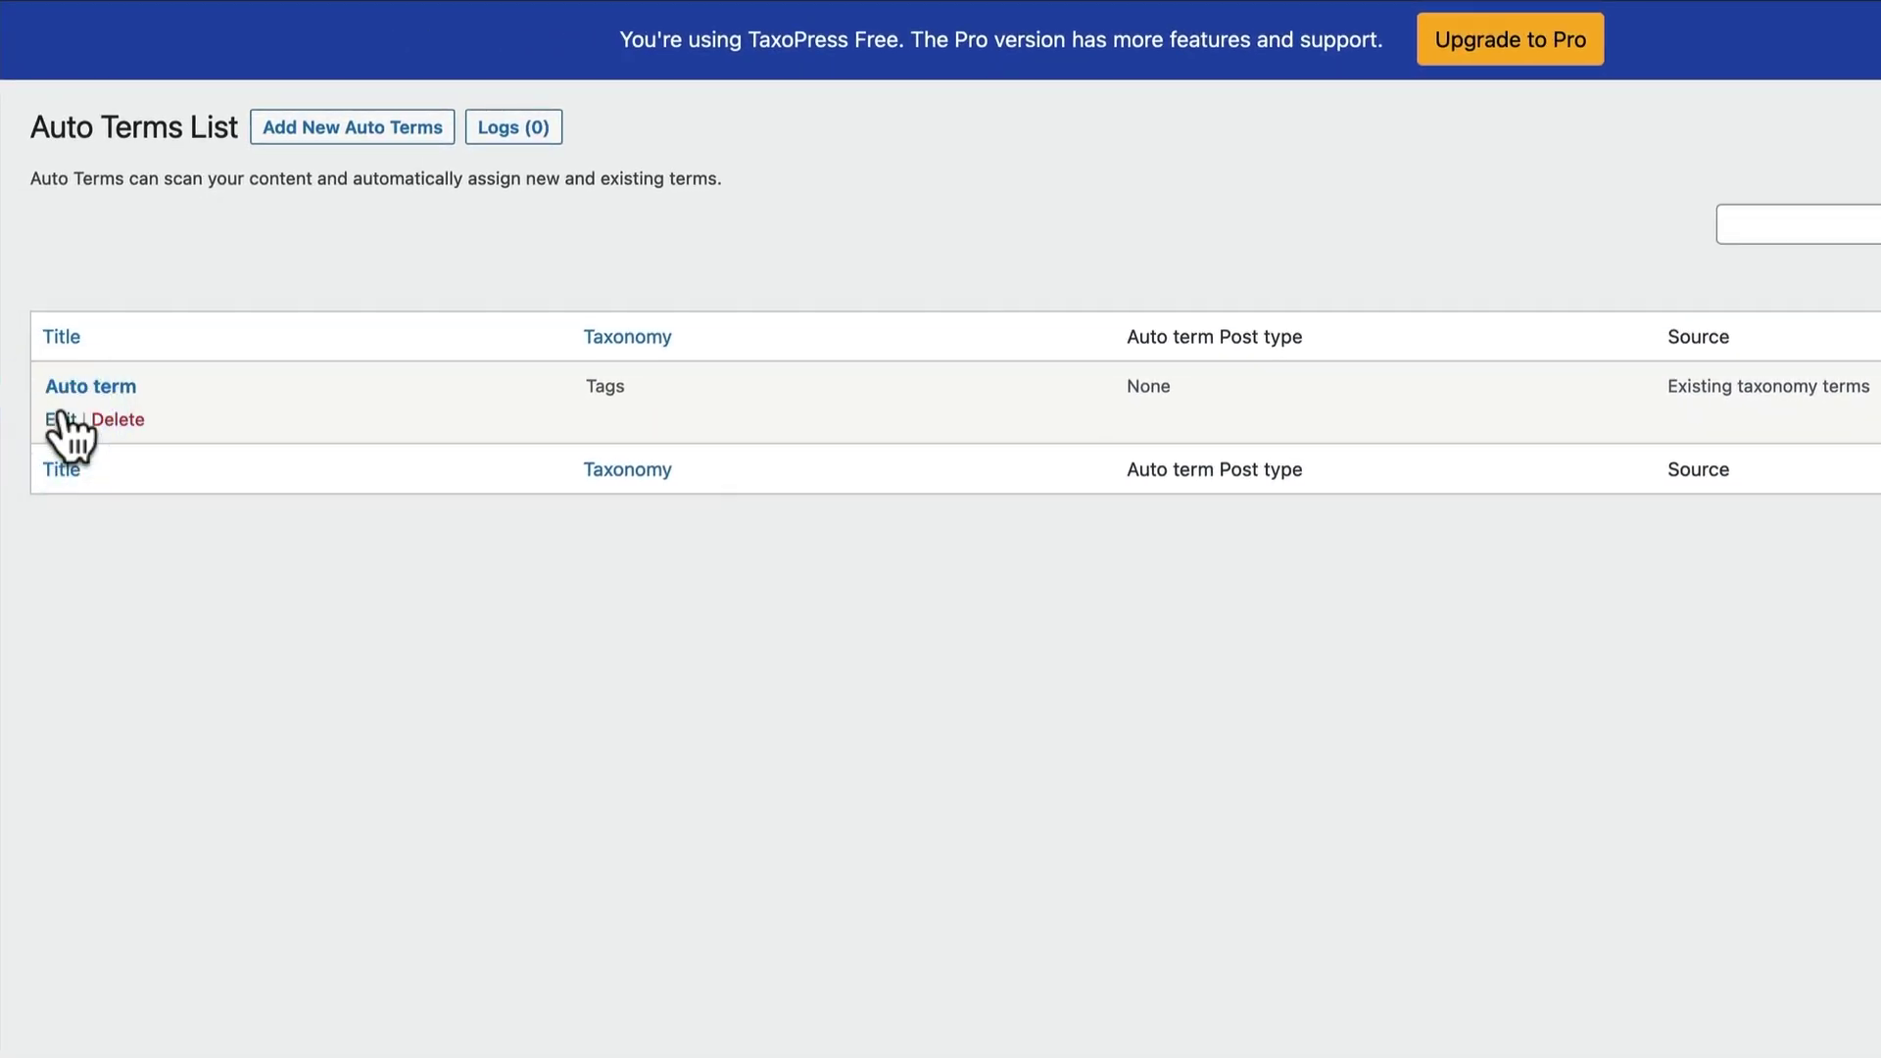
pyautogui.click(61, 416)
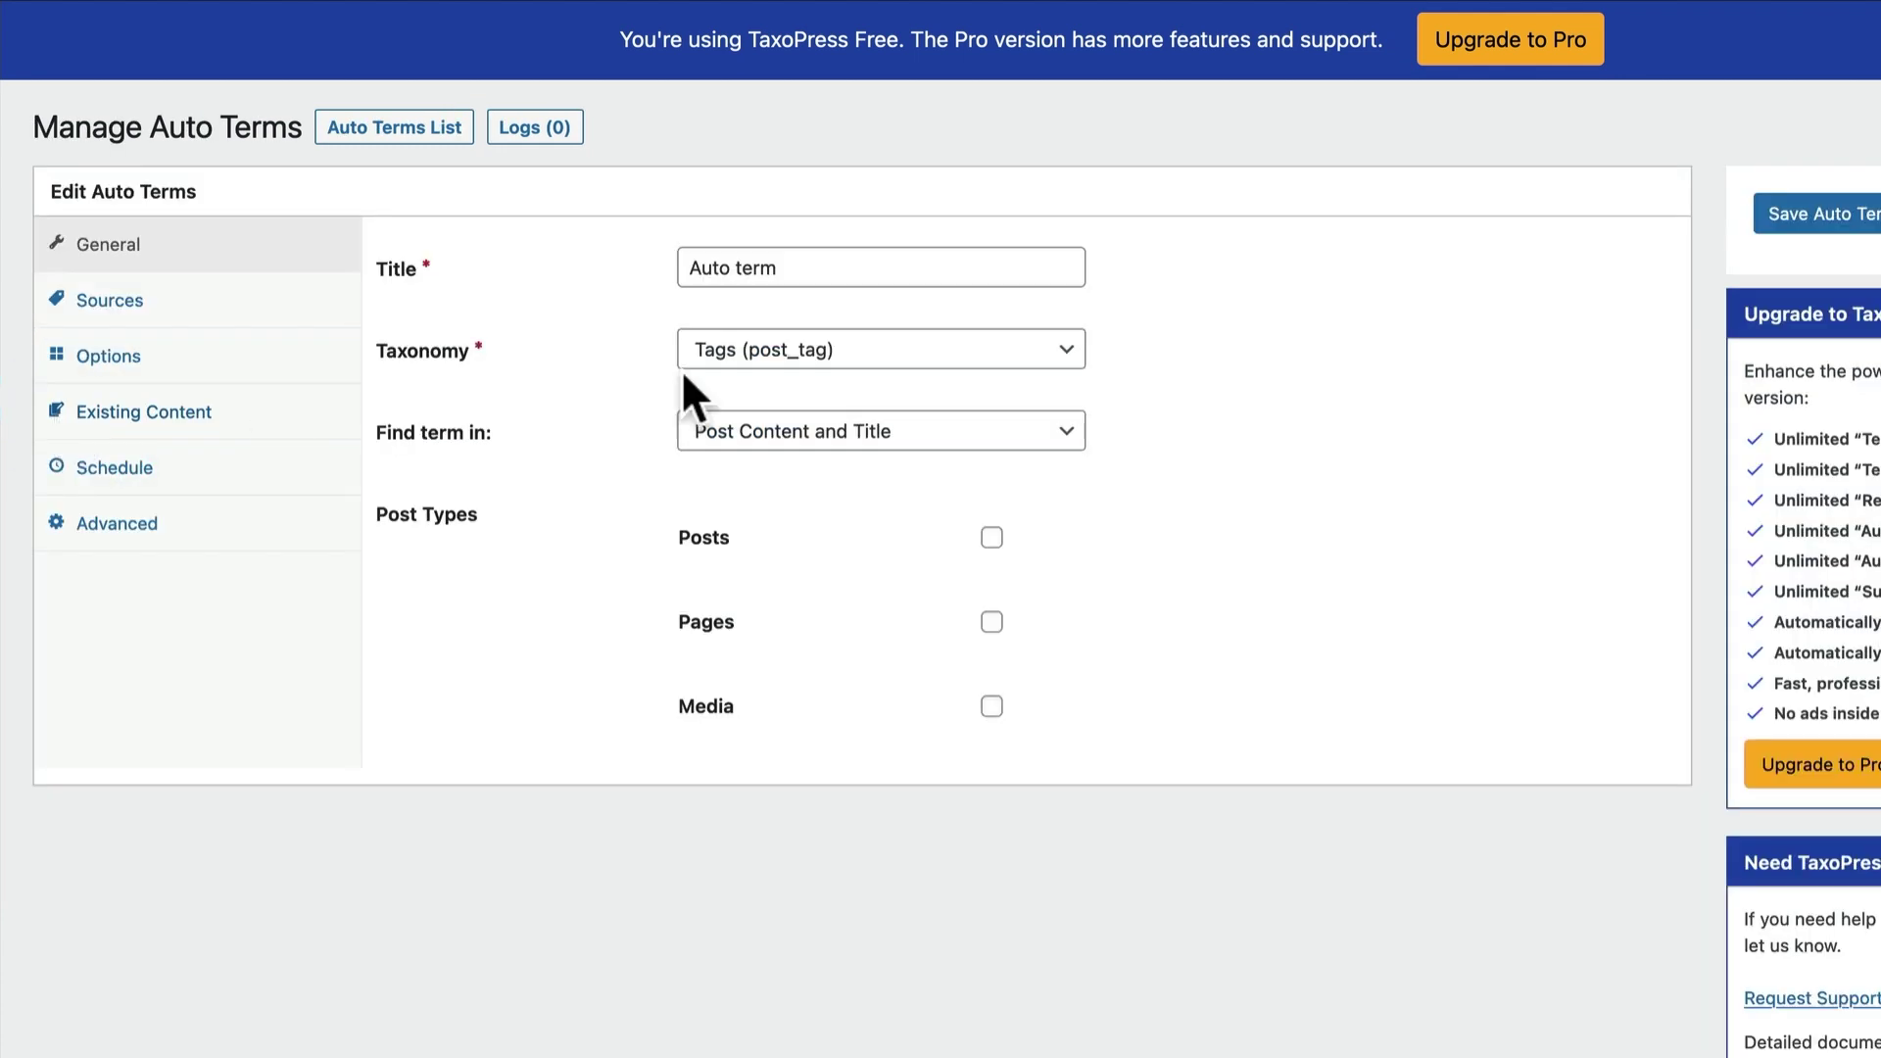
pyautogui.click(779, 354)
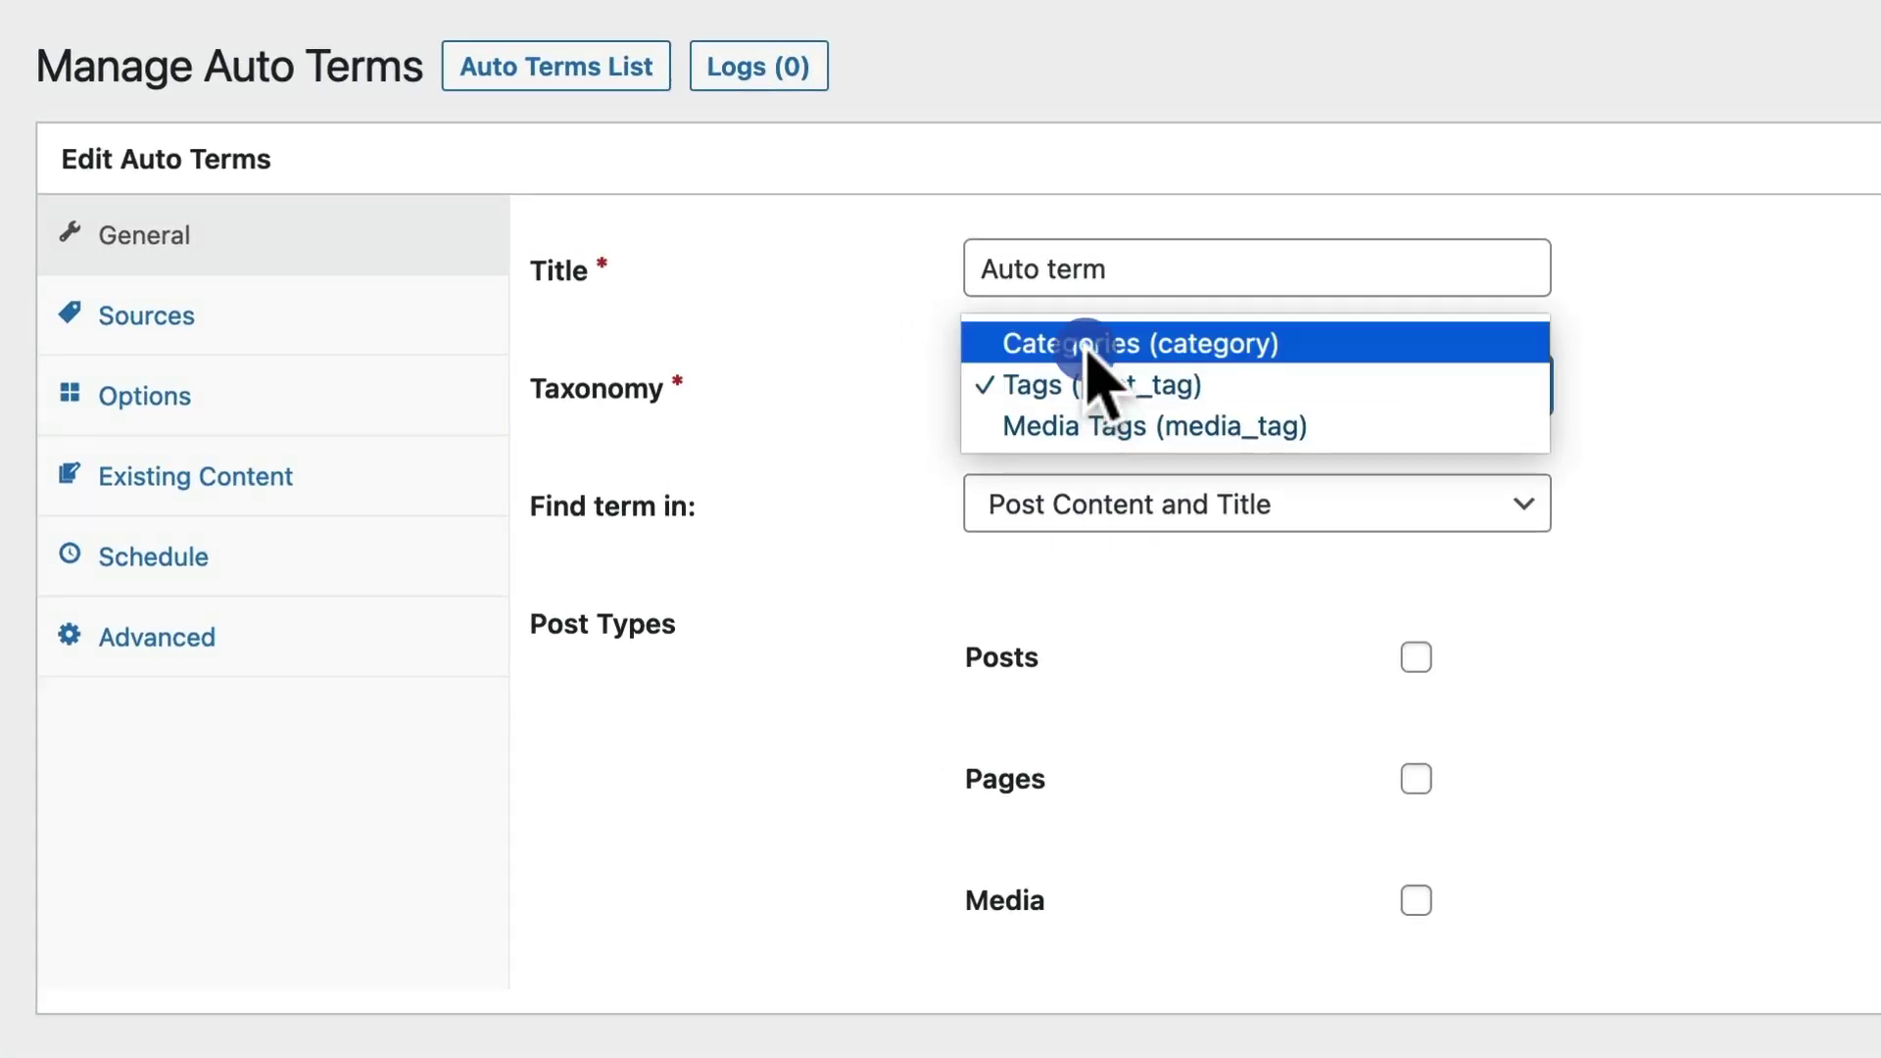
pyautogui.click(1088, 351)
pyautogui.click(1416, 654)
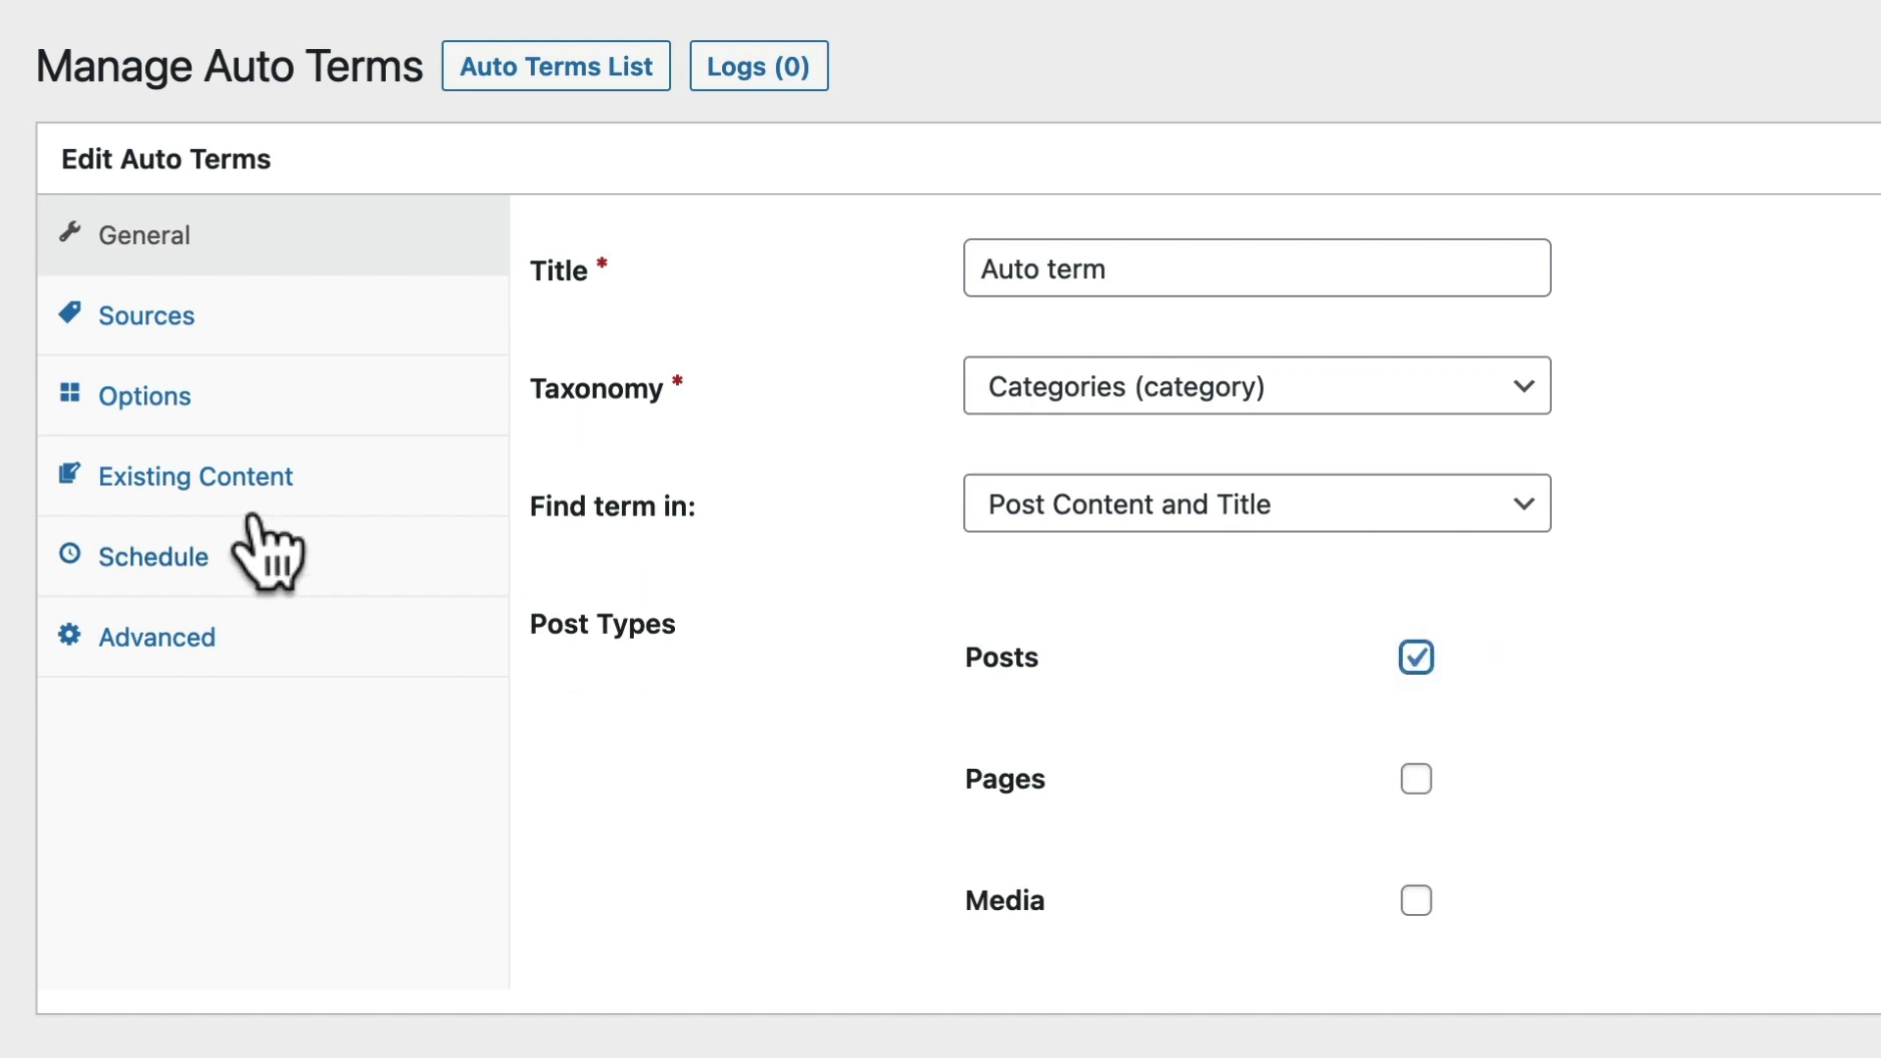
# Step: Keep the Sources tab's existing-terms and all-terms options ticked and save the Auto term rule
pyautogui.click(178, 332)
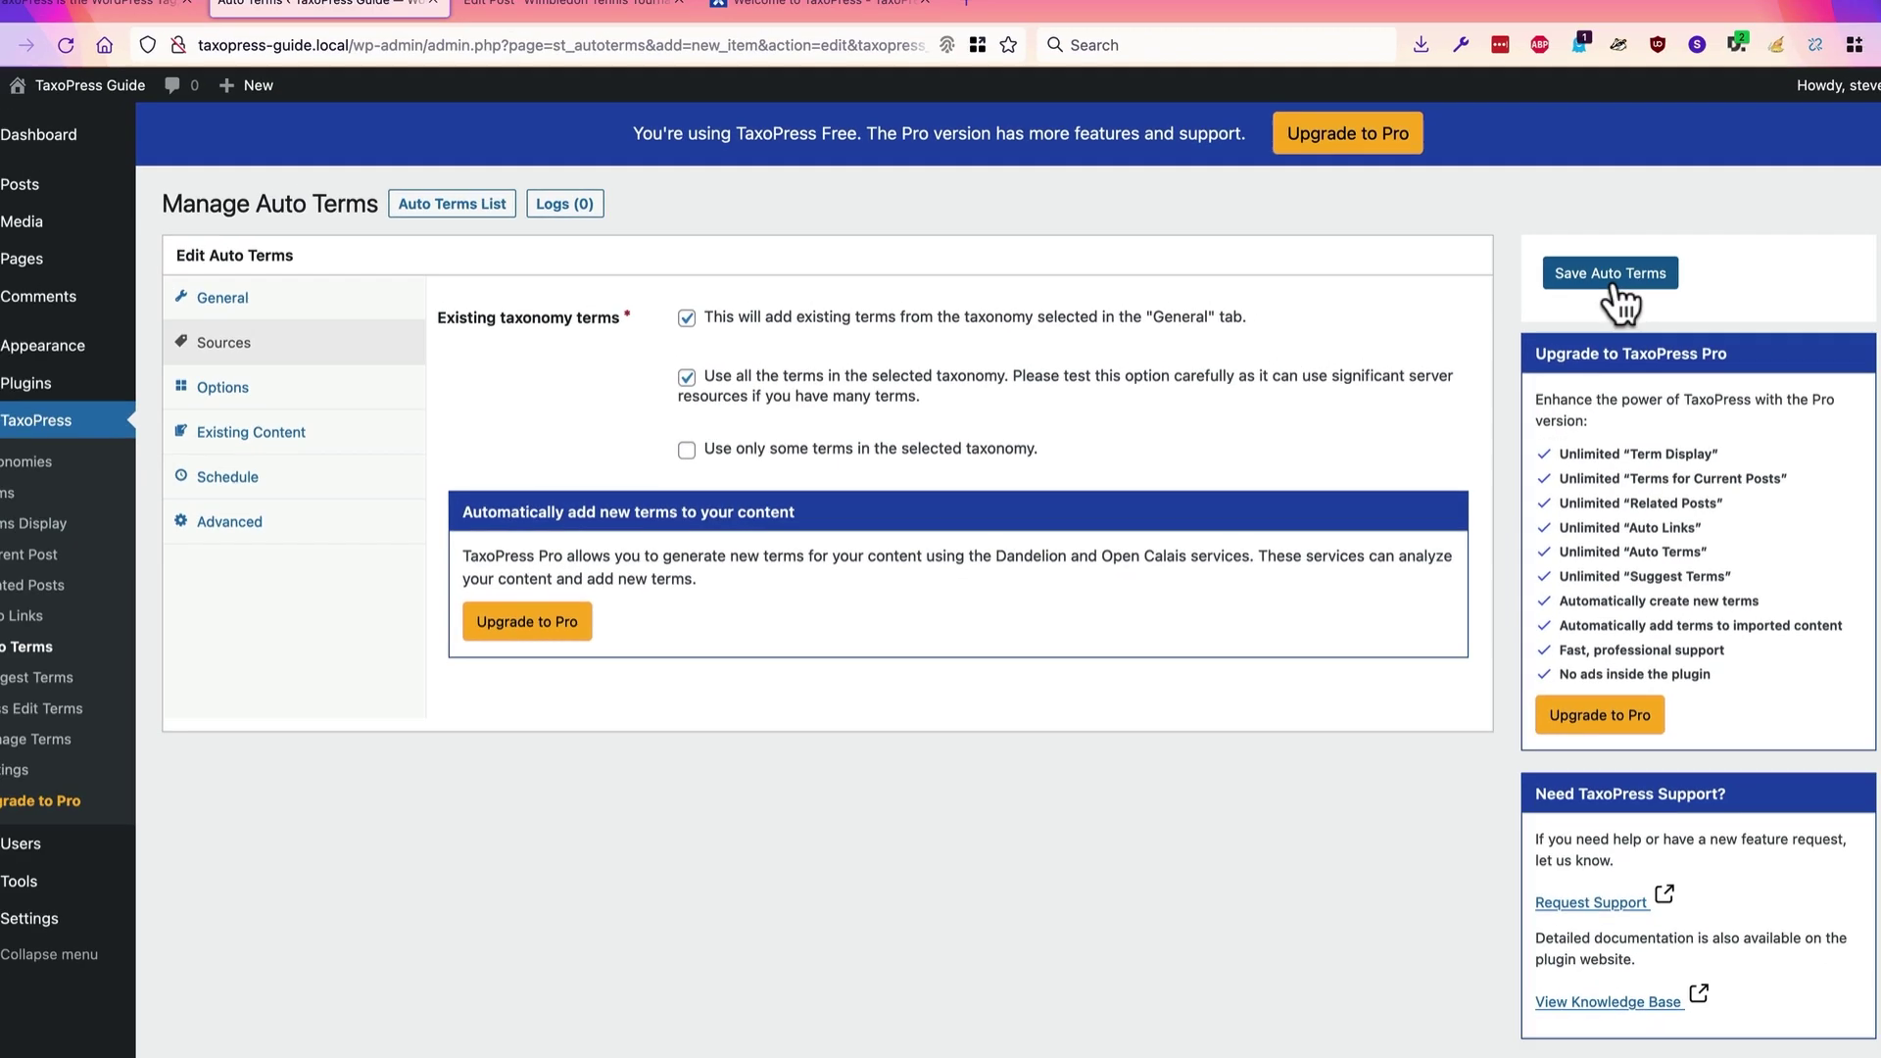
pyautogui.click(1583, 287)
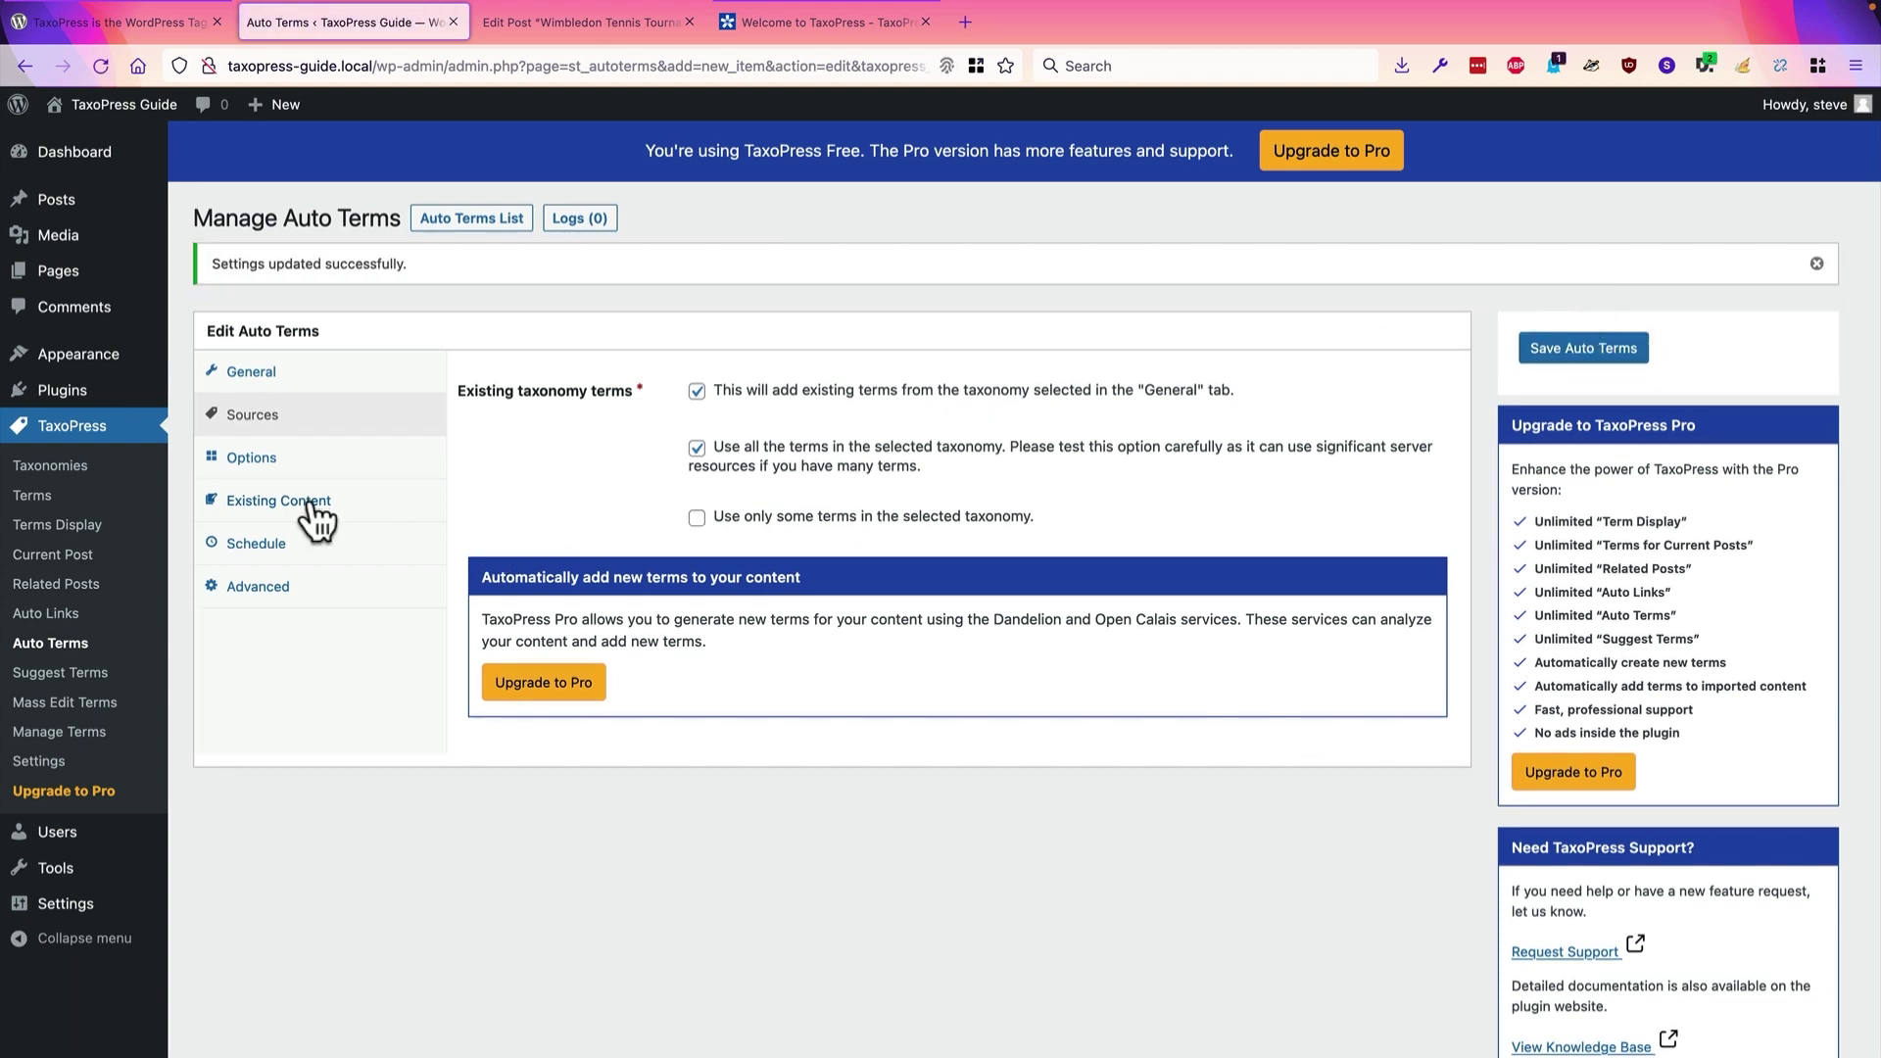
# Step: Confirm the Wimbledon post has no categories, then show the Auto Terms Existing Content options
pyautogui.click(309, 503)
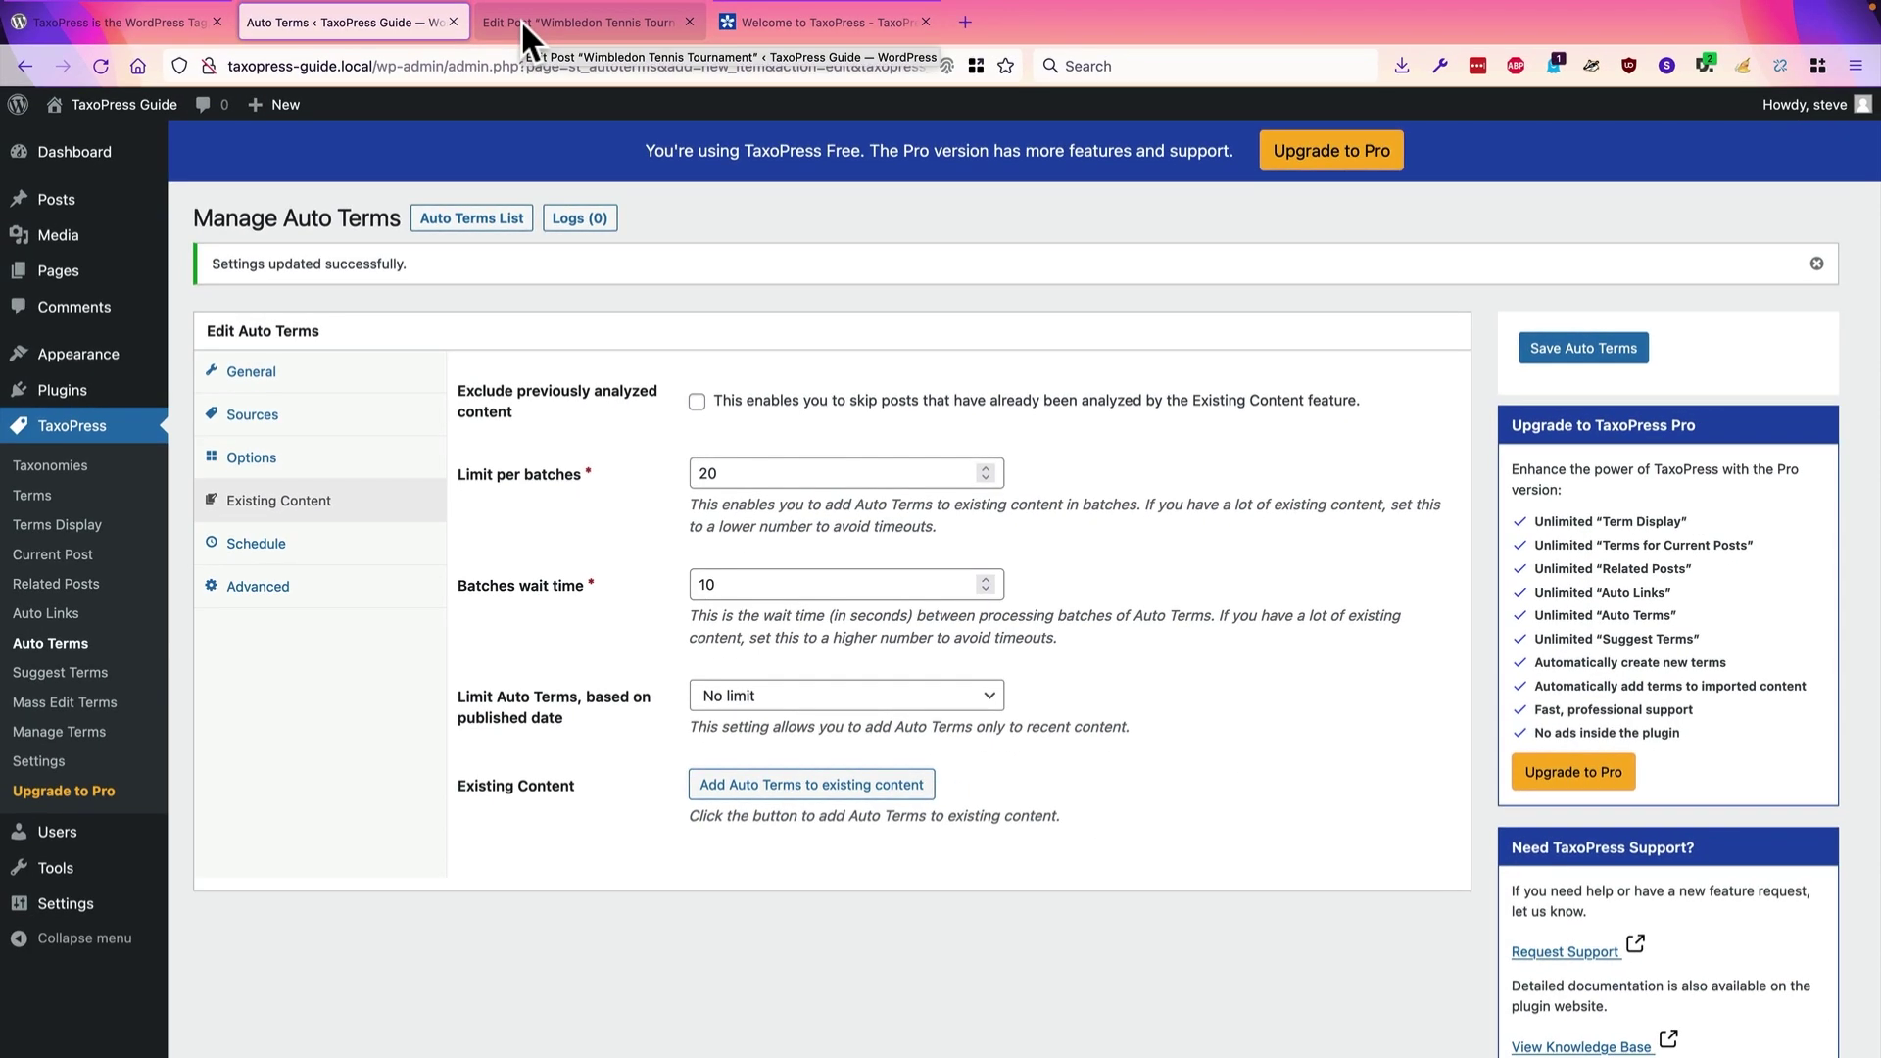
pyautogui.click(520, 19)
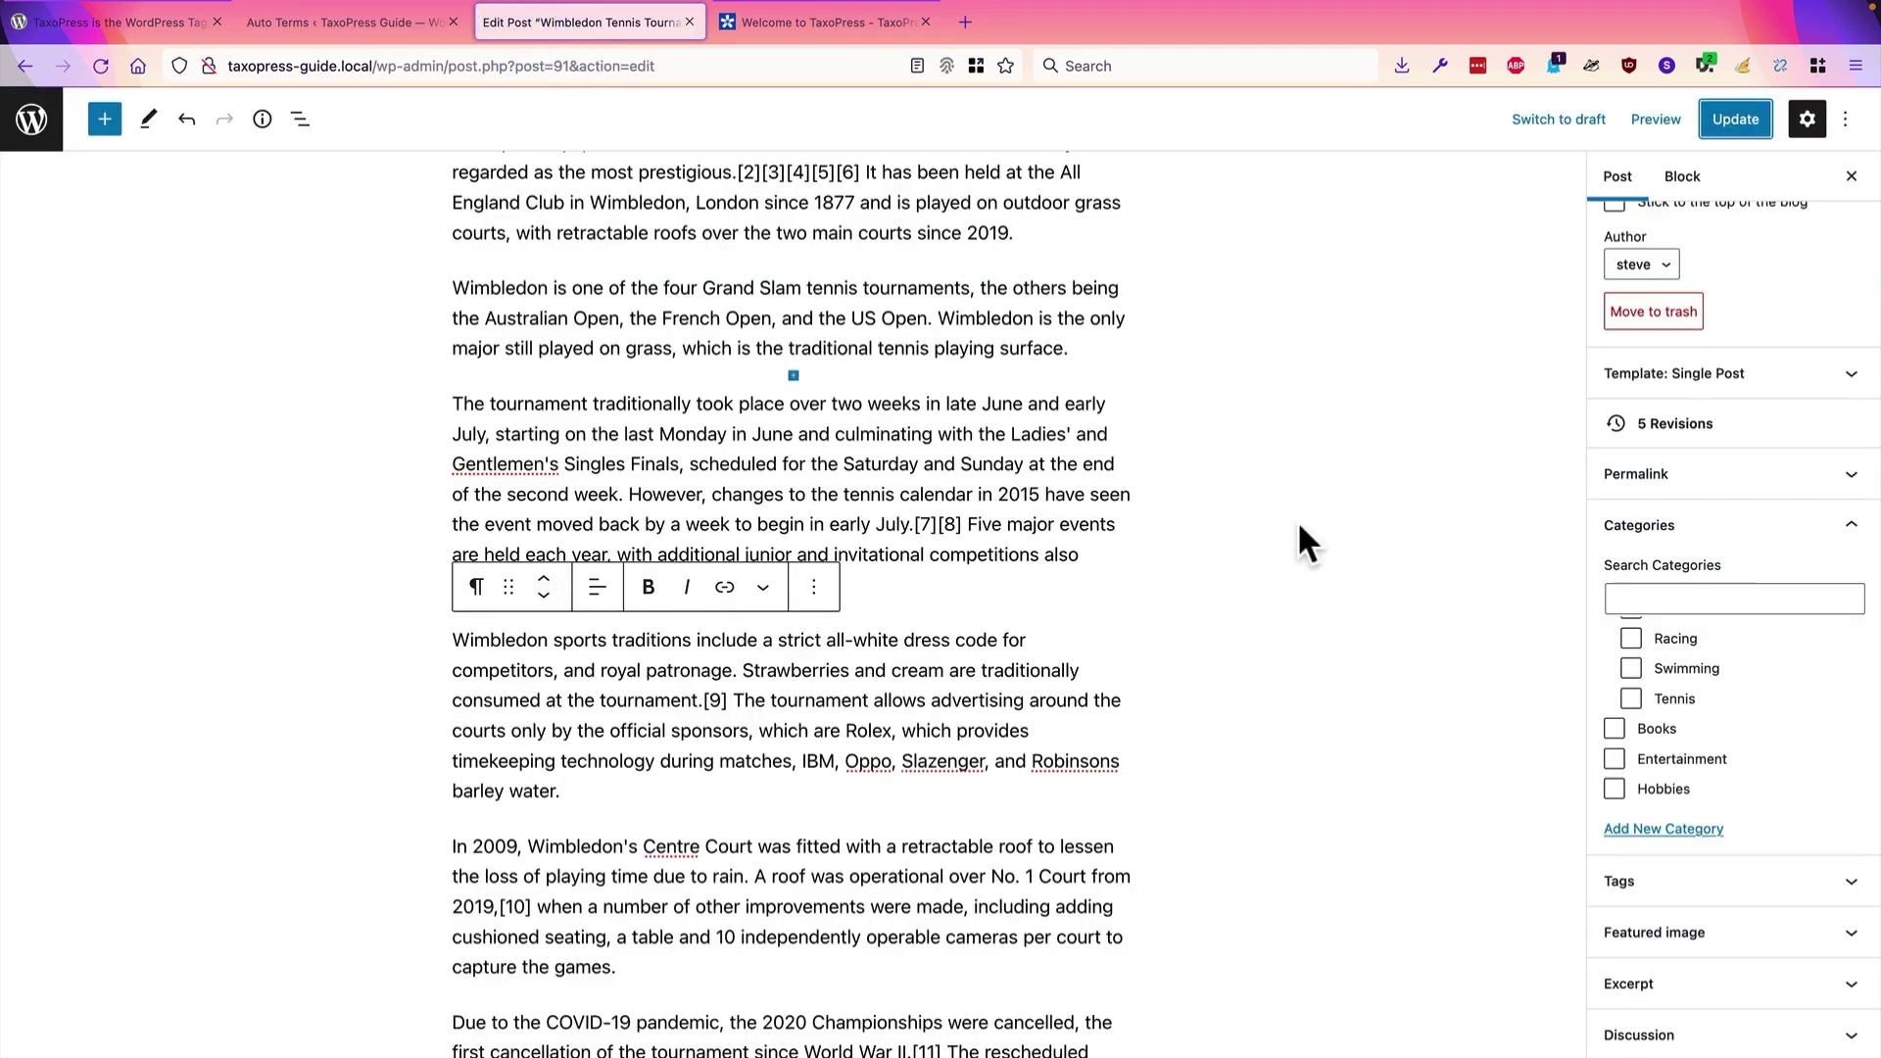
pyautogui.scroll(4, 1258, 664)
pyautogui.scroll(-1, 1258, 665)
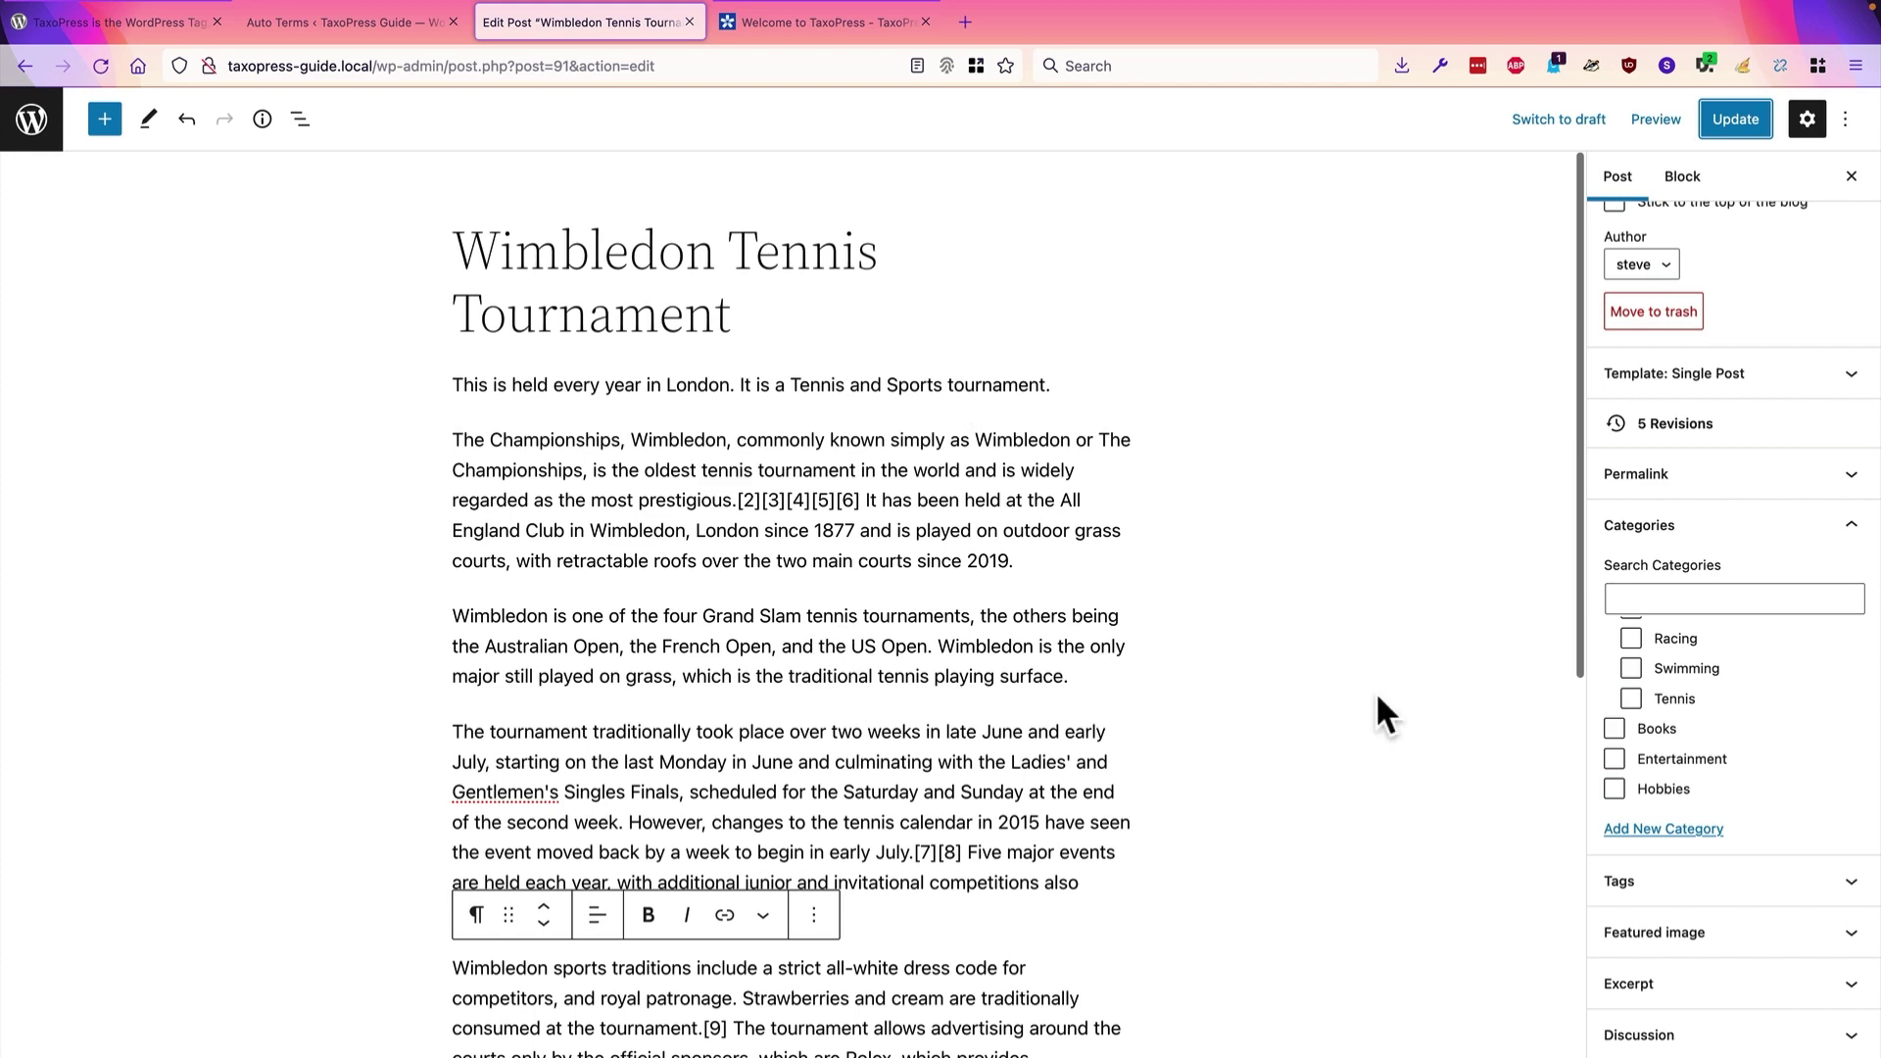
pyautogui.scroll(2, 1630, 654)
pyautogui.scroll(3, 1631, 667)
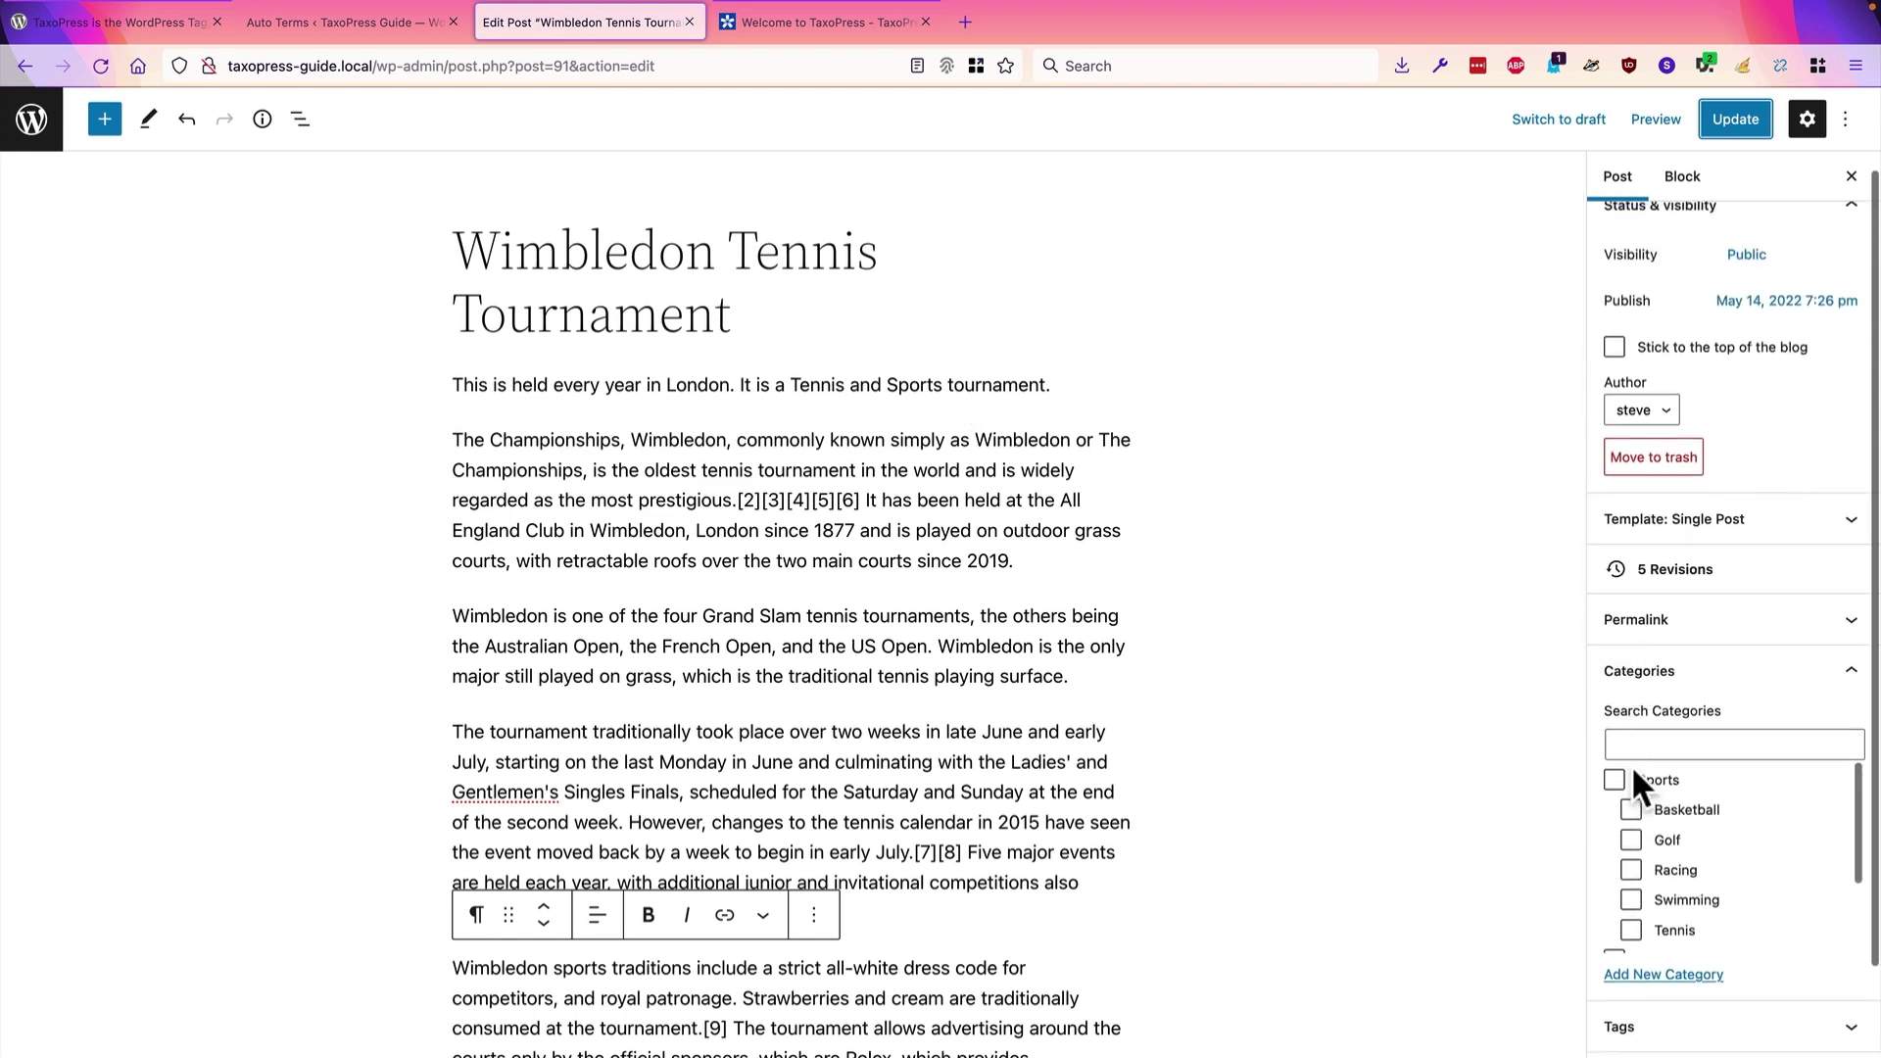
pyautogui.scroll(-1, 1631, 766)
pyautogui.scroll(-2, 1480, 769)
pyautogui.scroll(-4, 1471, 773)
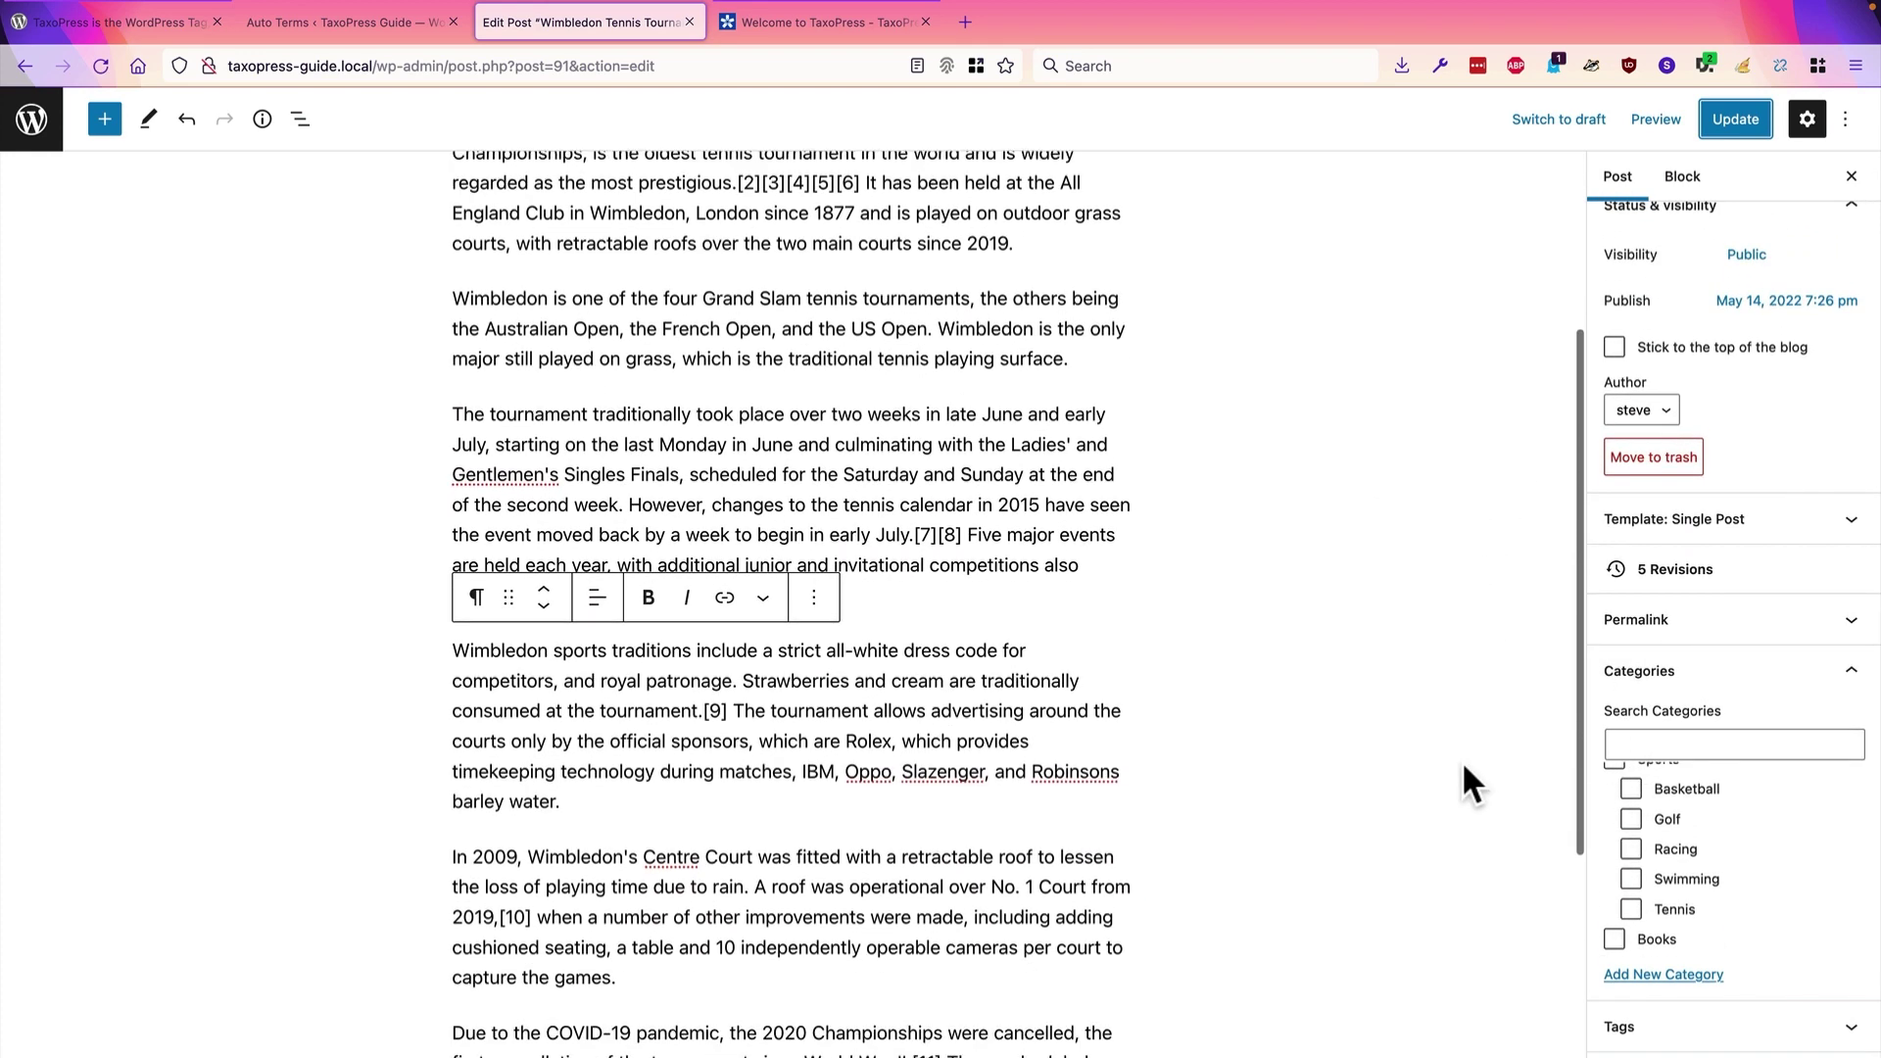
pyautogui.scroll(6, 1432, 719)
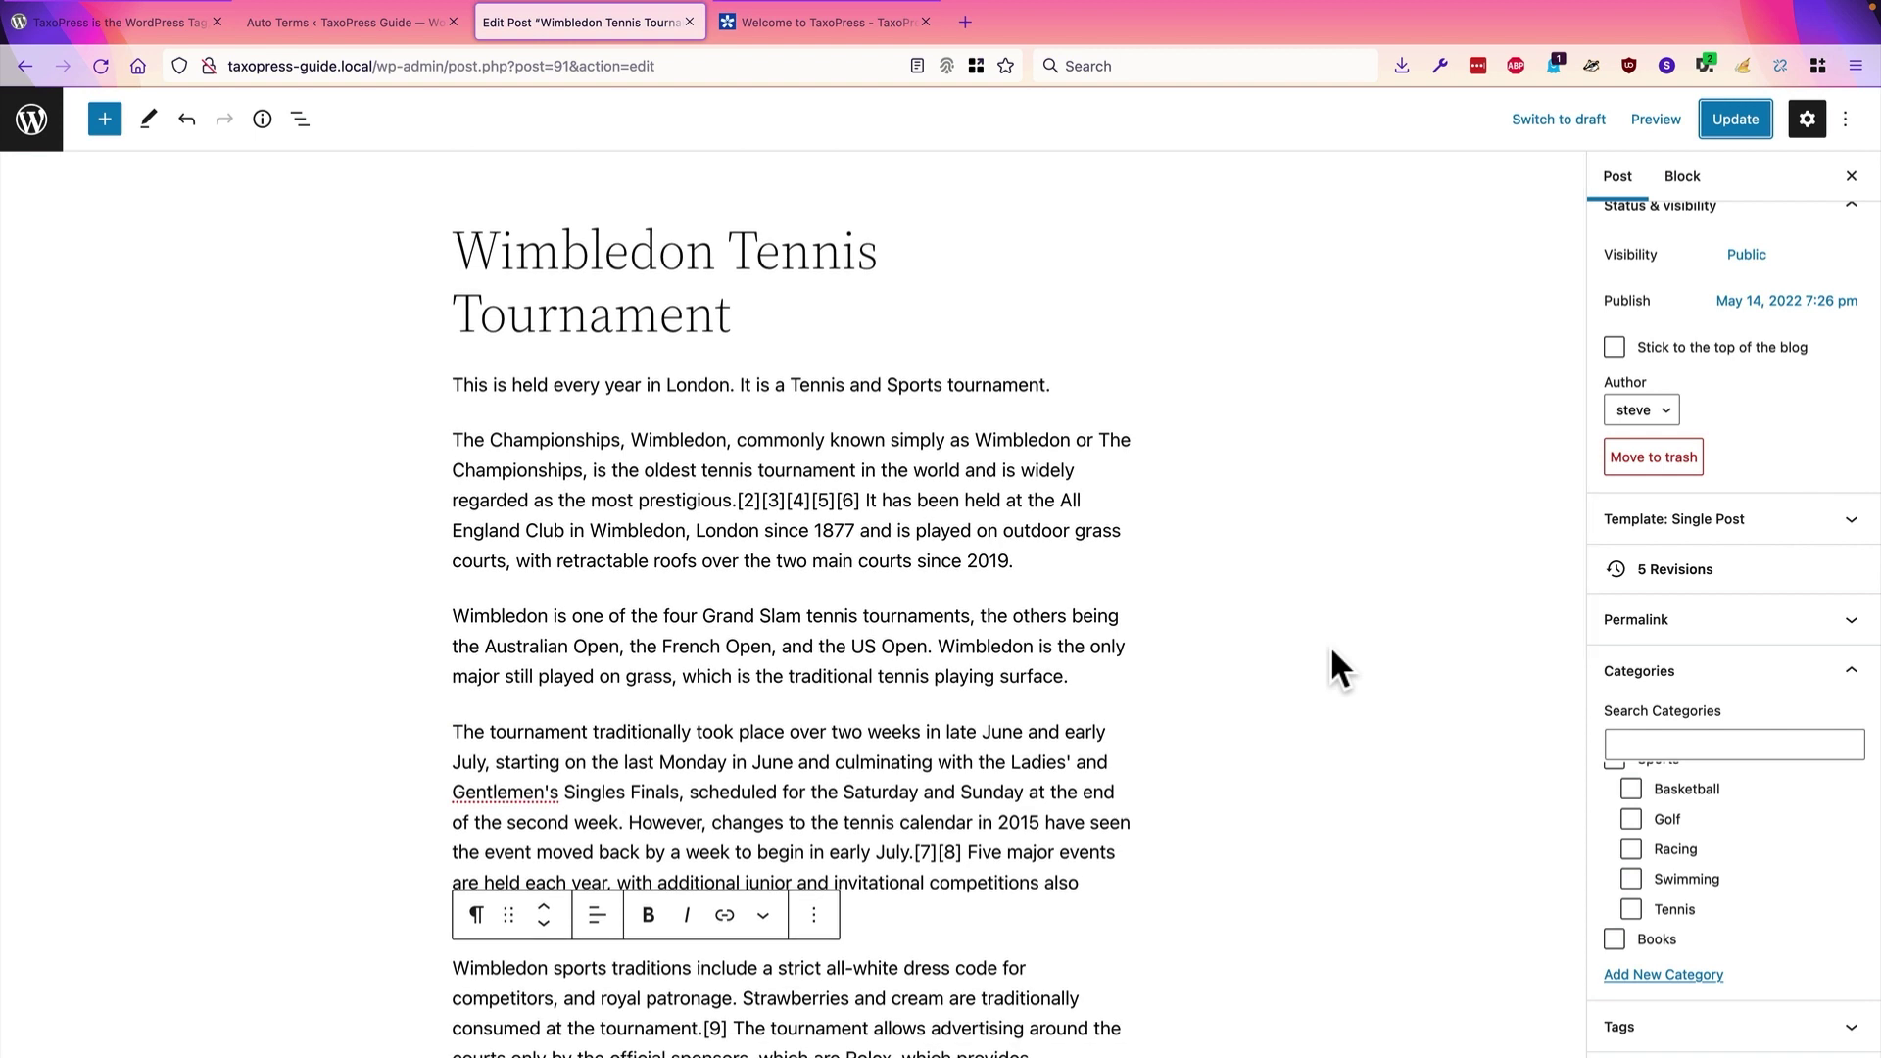
pyautogui.click(362, 27)
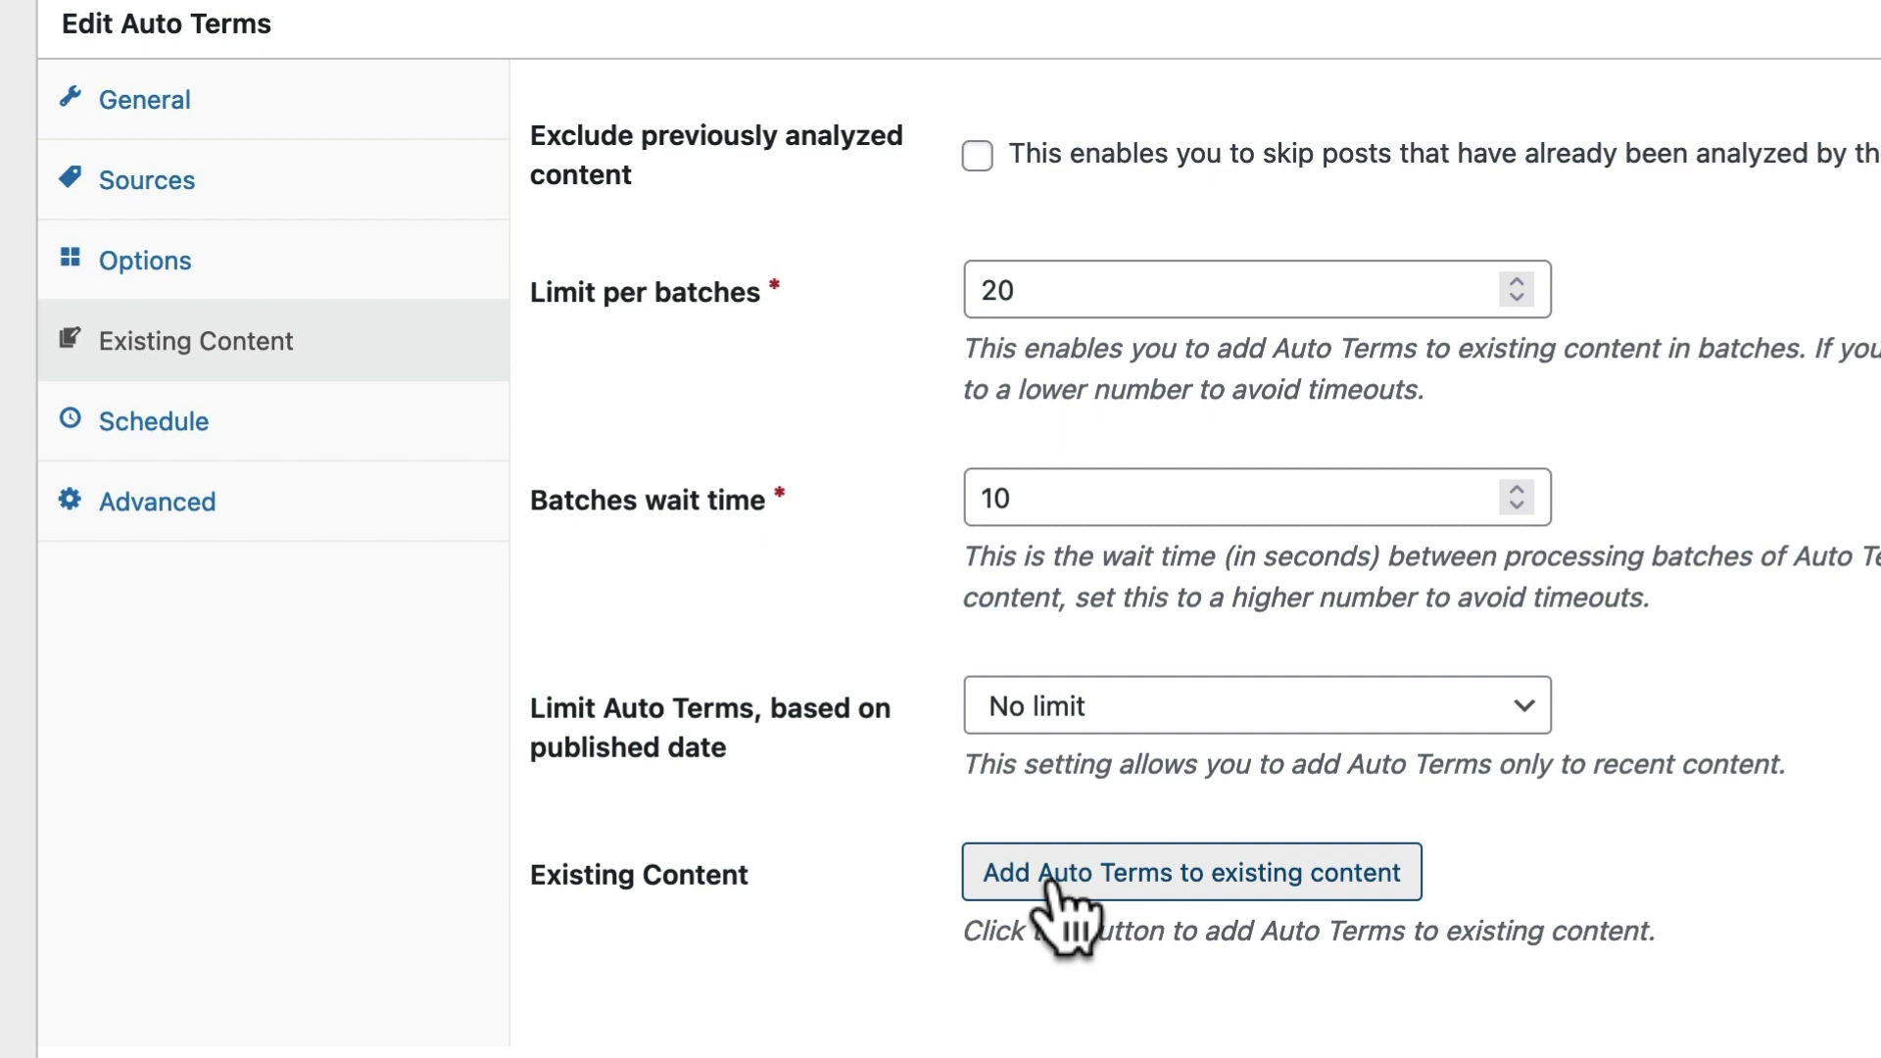
# Step: Run Auto Terms on existing content (48 posts checked, 1 term added) and reload the post
pyautogui.click(1048, 880)
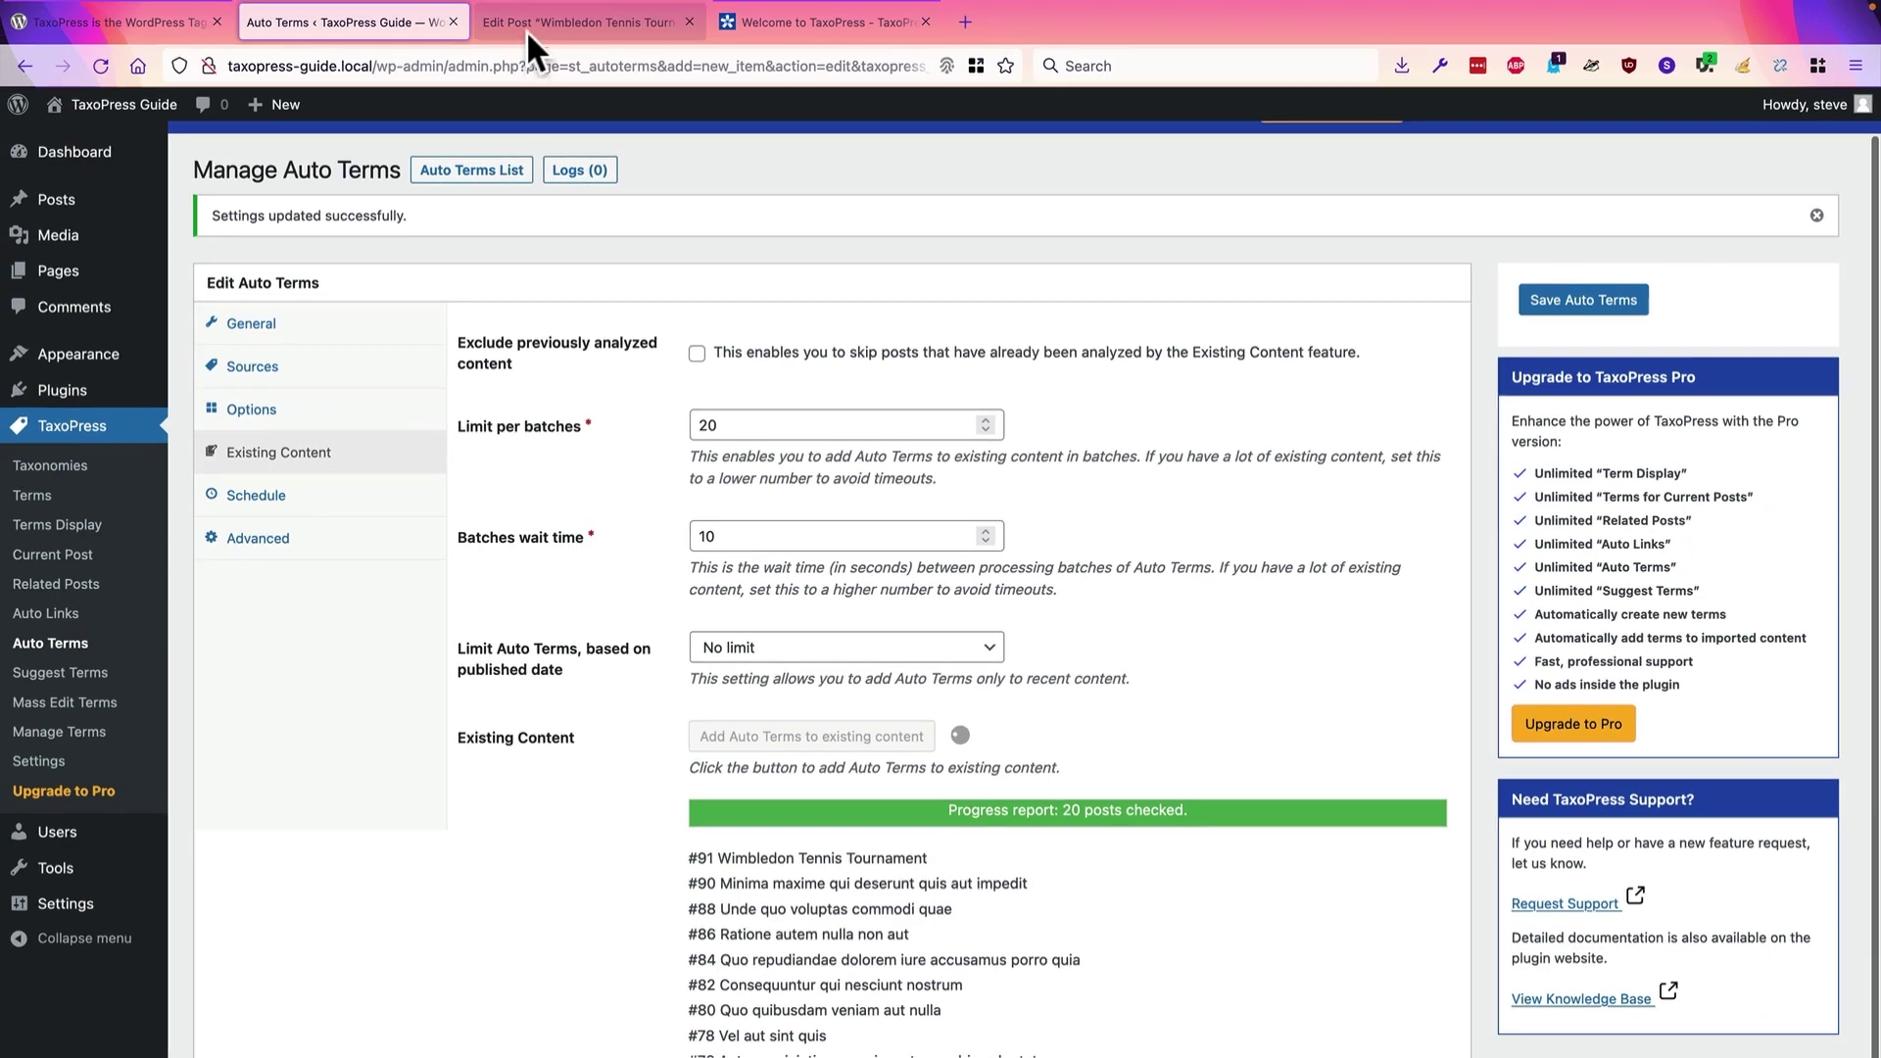
pyautogui.click(526, 30)
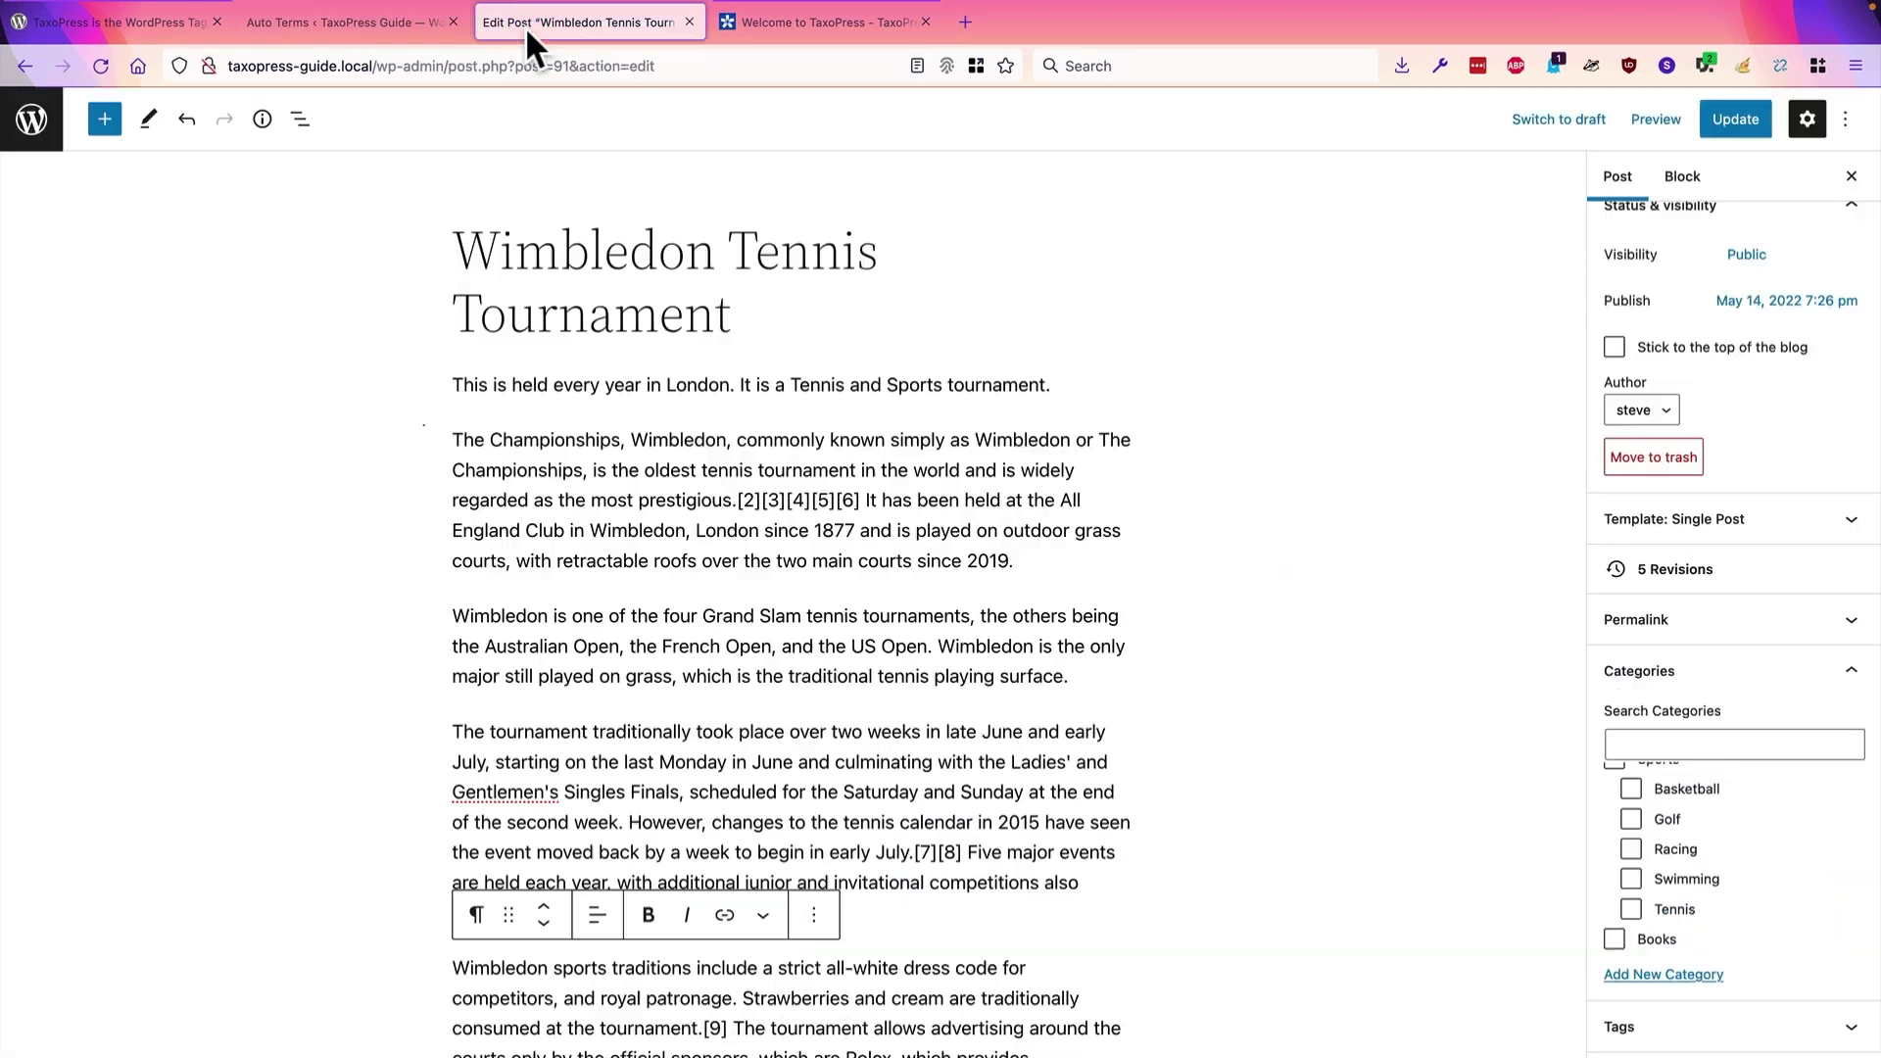
pyautogui.click(98, 65)
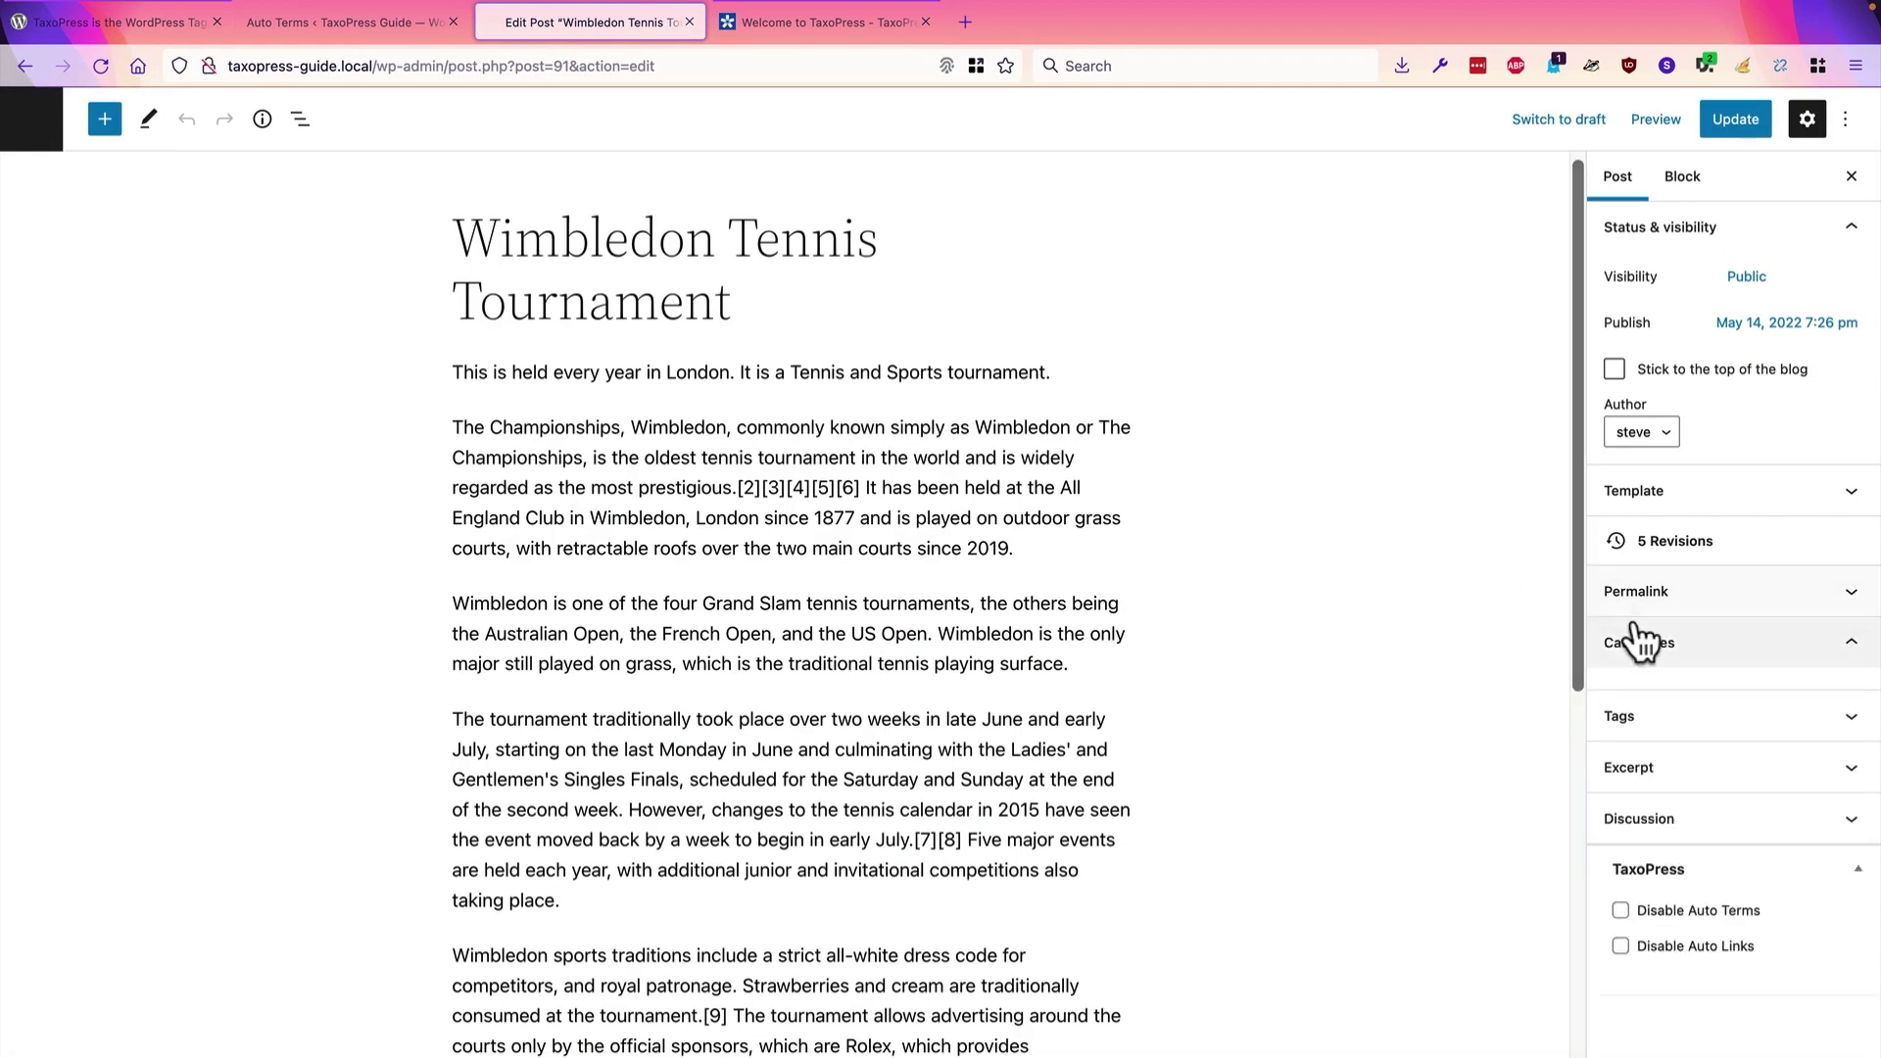
# Step: Verify the Wimbledon post's categories now include Sports and Tennis
pyautogui.click(1633, 643)
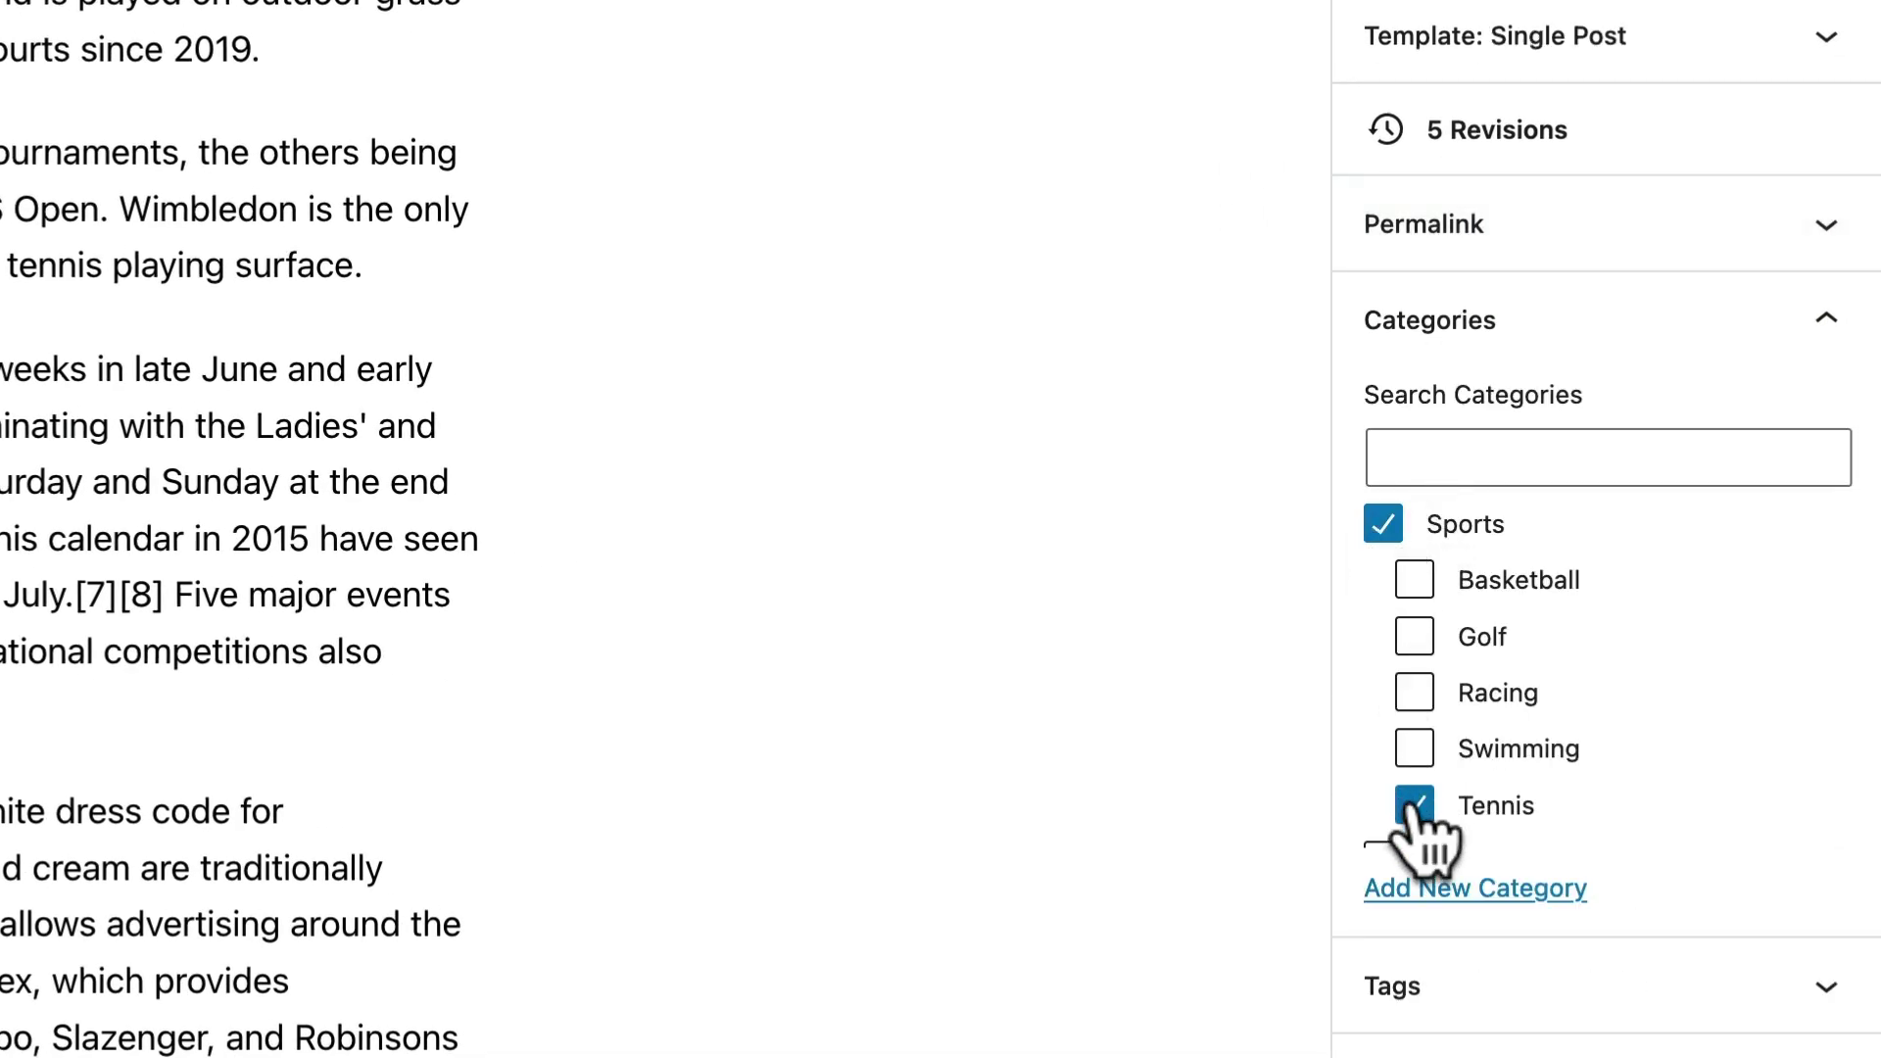
pyautogui.moveTo(560, 99); pyautogui.dragTo(630, 99)
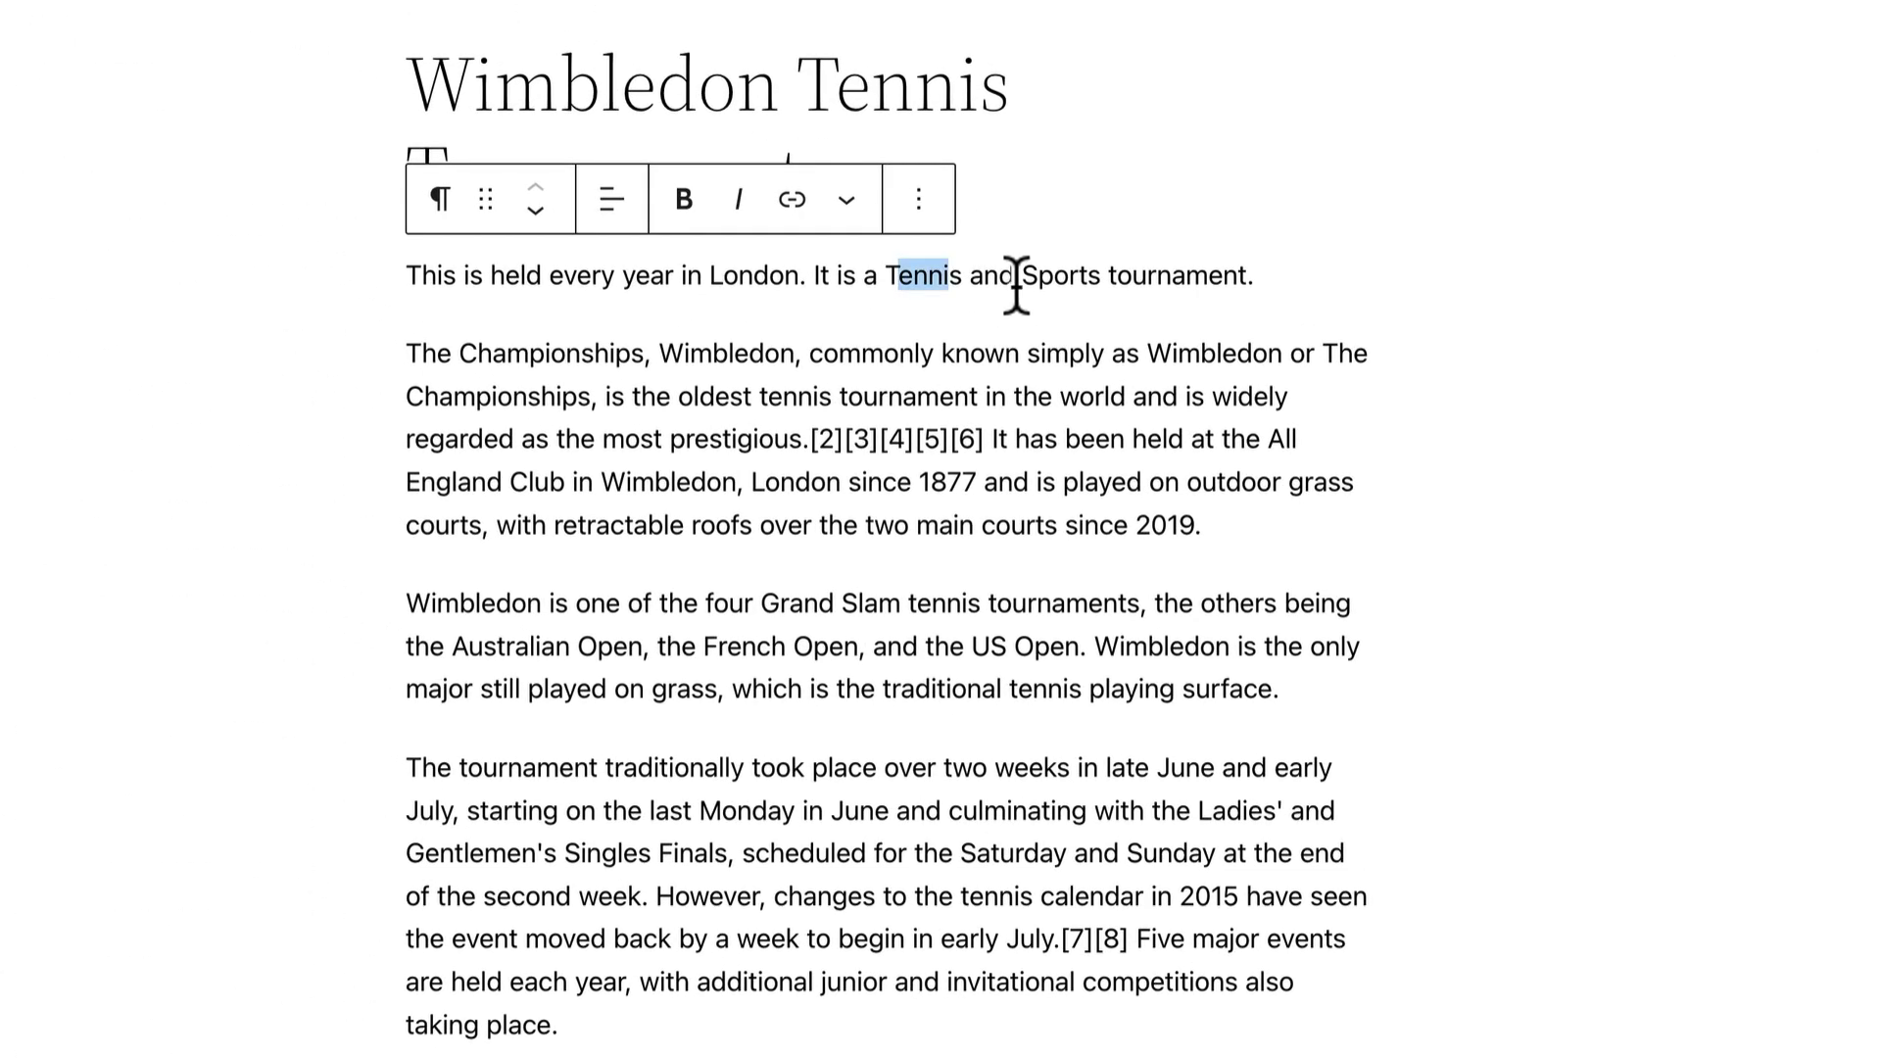
pyautogui.moveTo(1047, 282); pyautogui.dragTo(1094, 291)
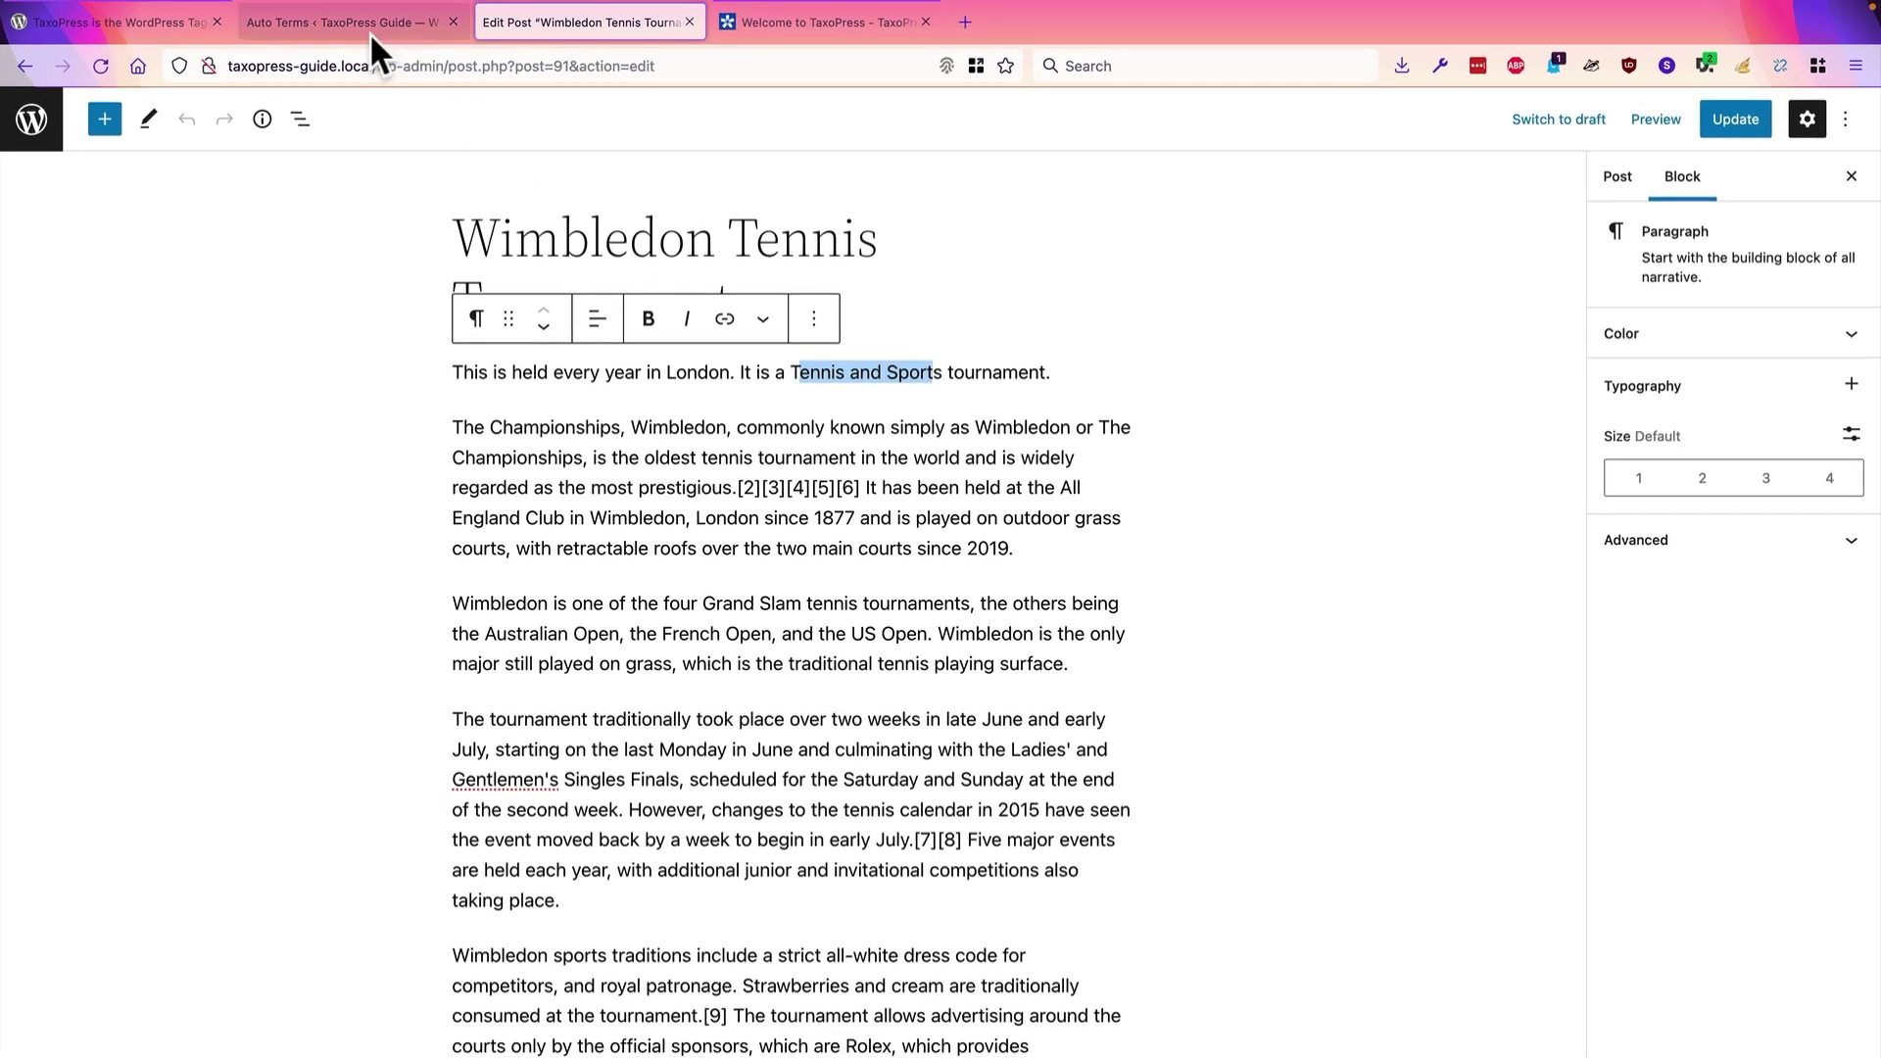
pyautogui.click(365, 22)
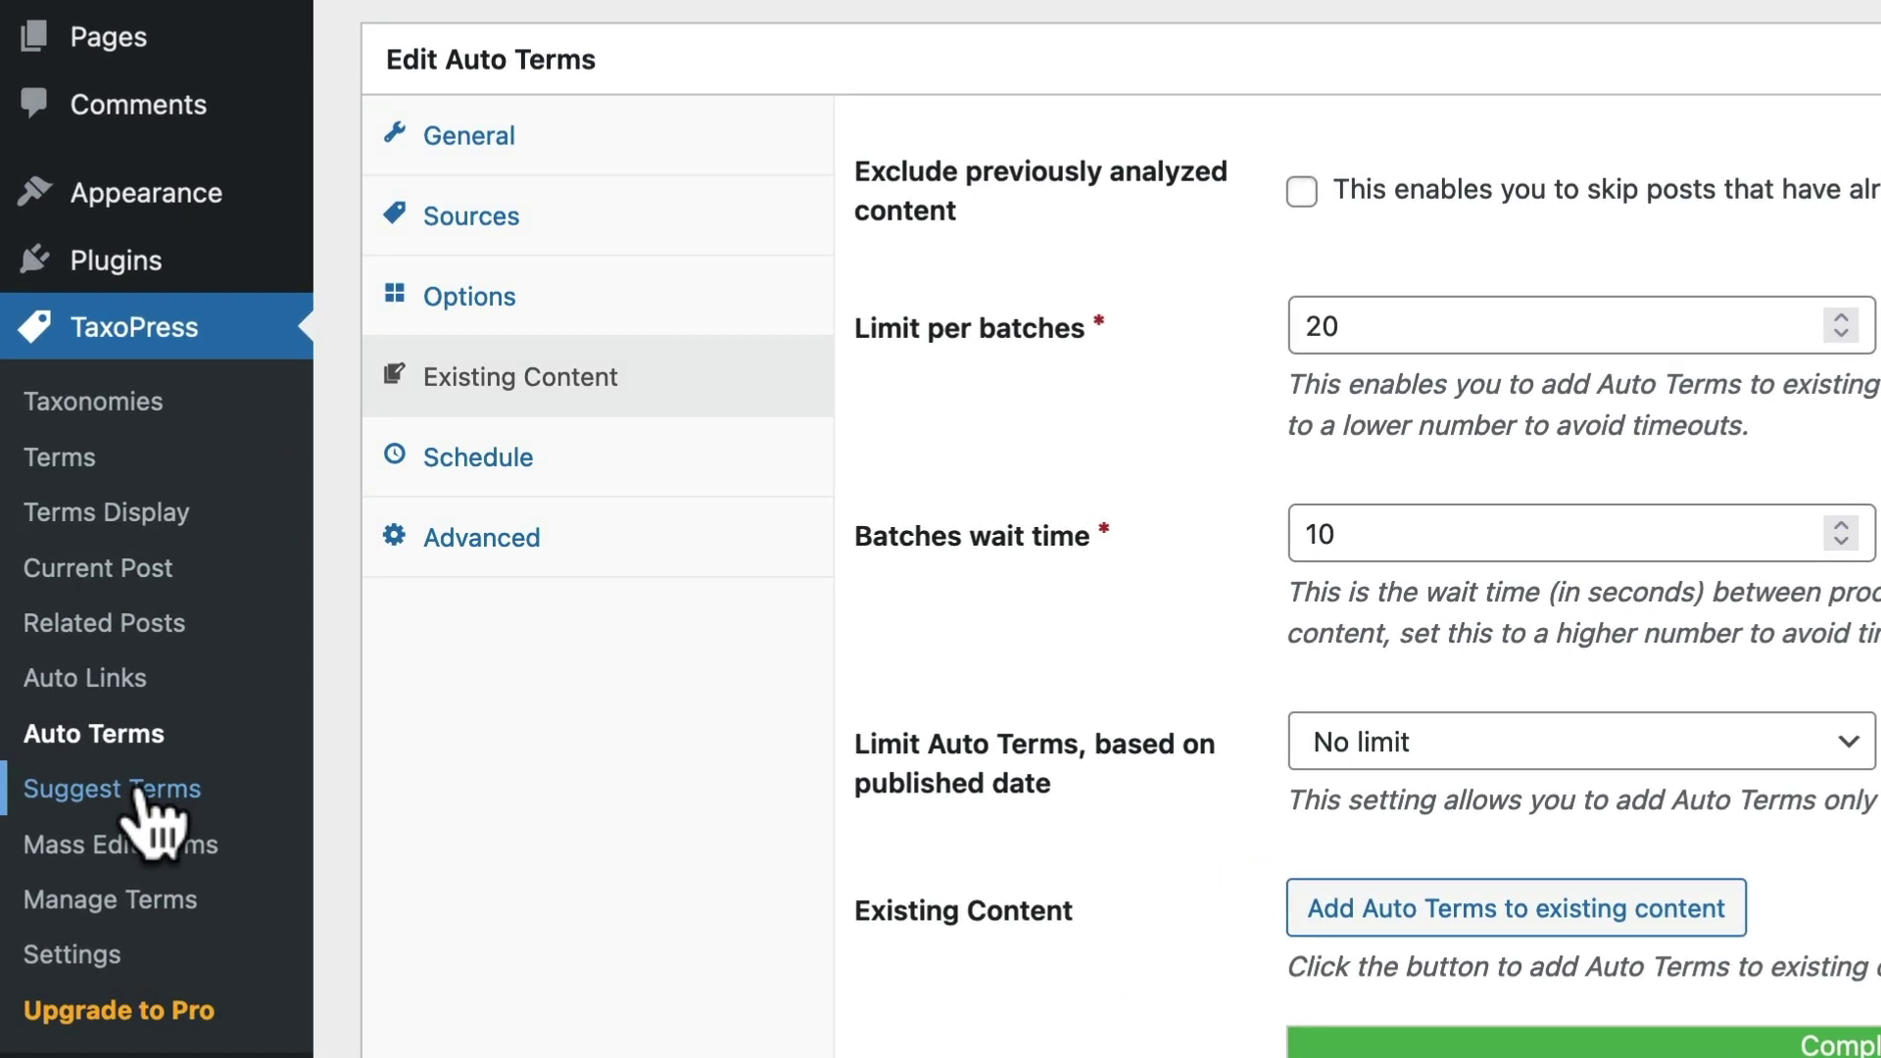
# Step: Change the Suggest Term rule's default taxonomy from Tags to Categories and save it
pyautogui.click(140, 783)
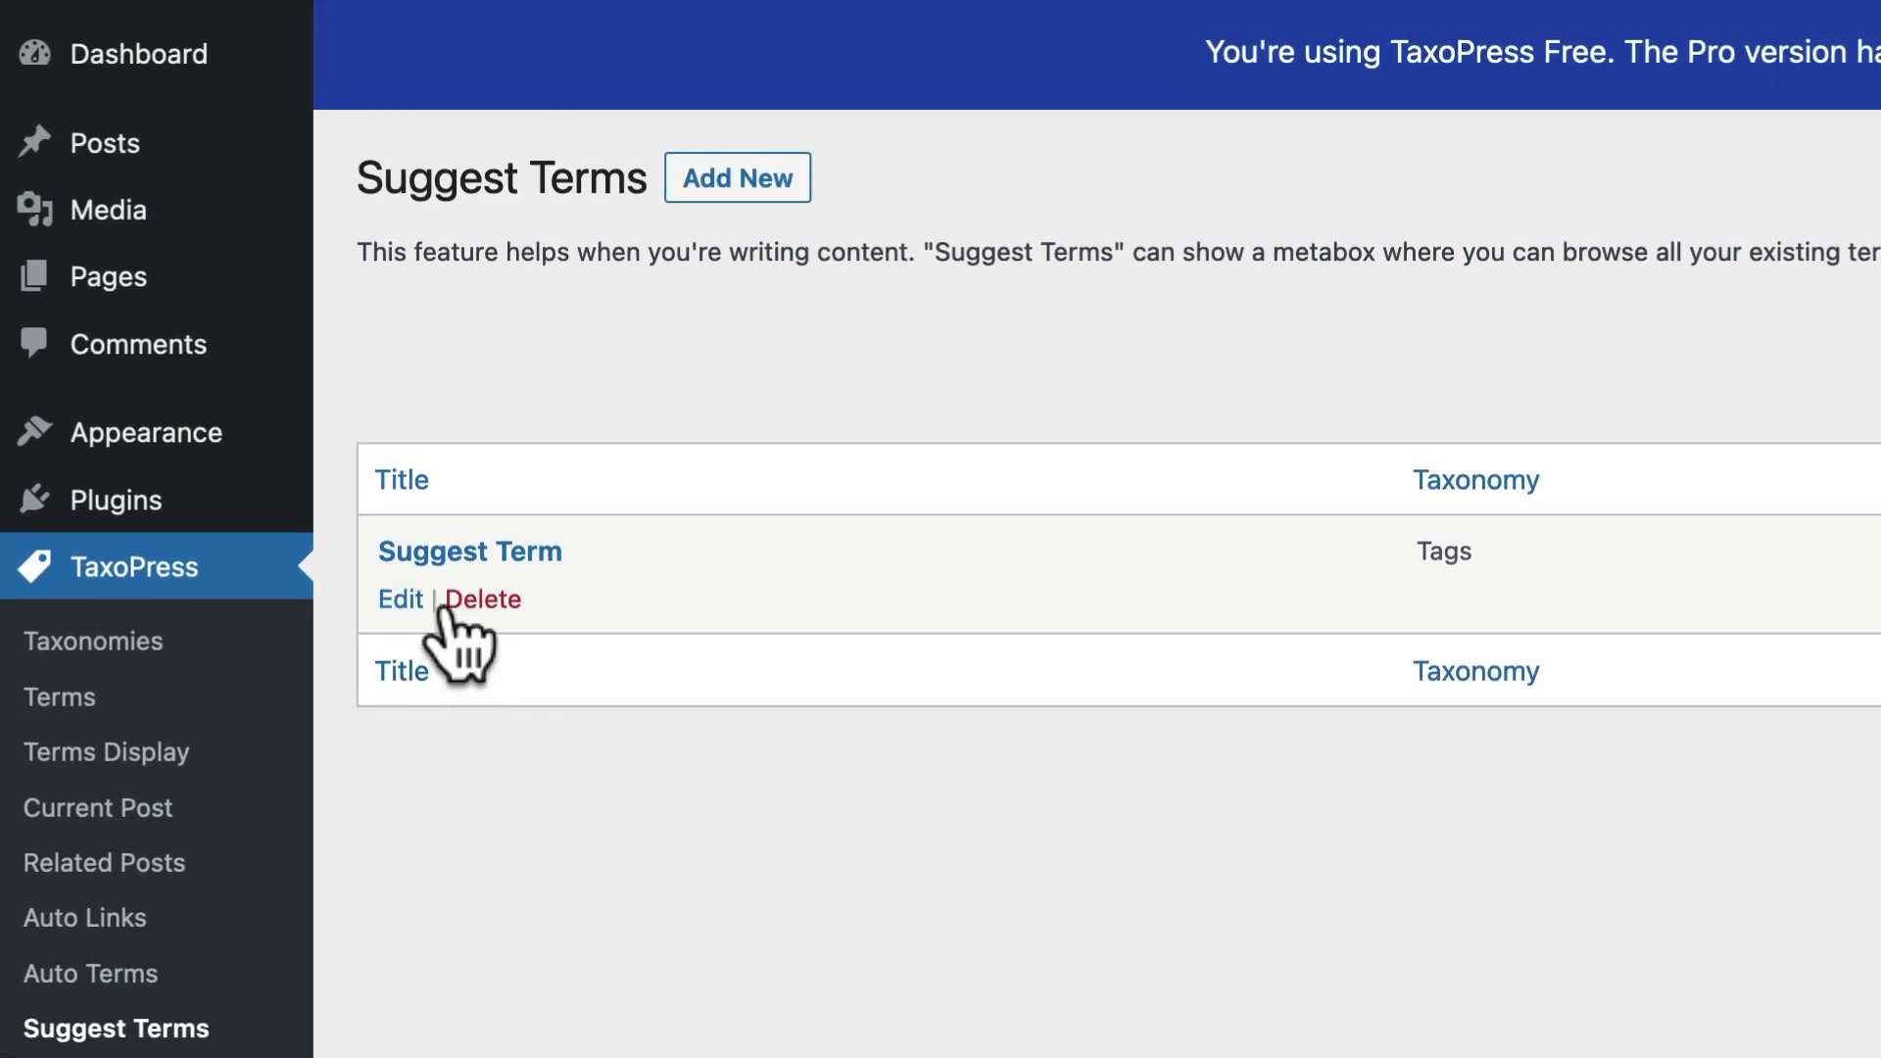
pyautogui.click(412, 602)
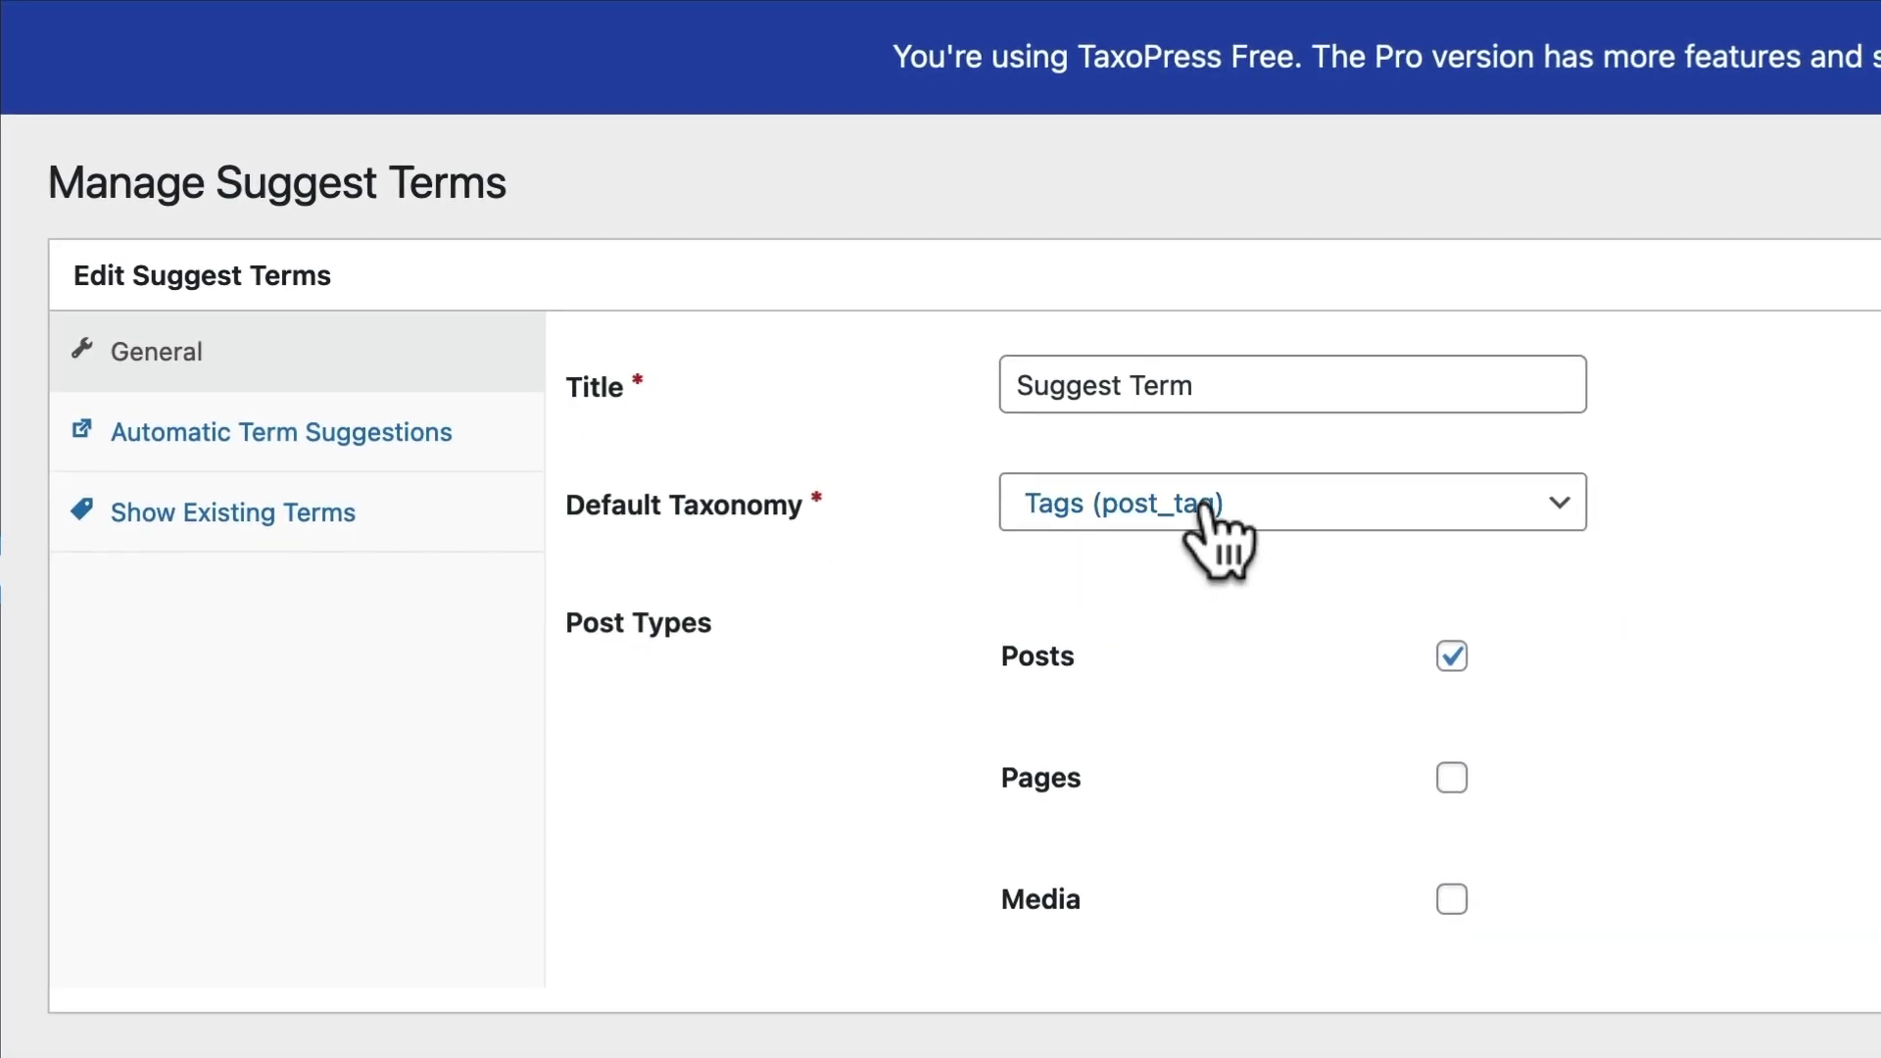
pyautogui.click(1203, 504)
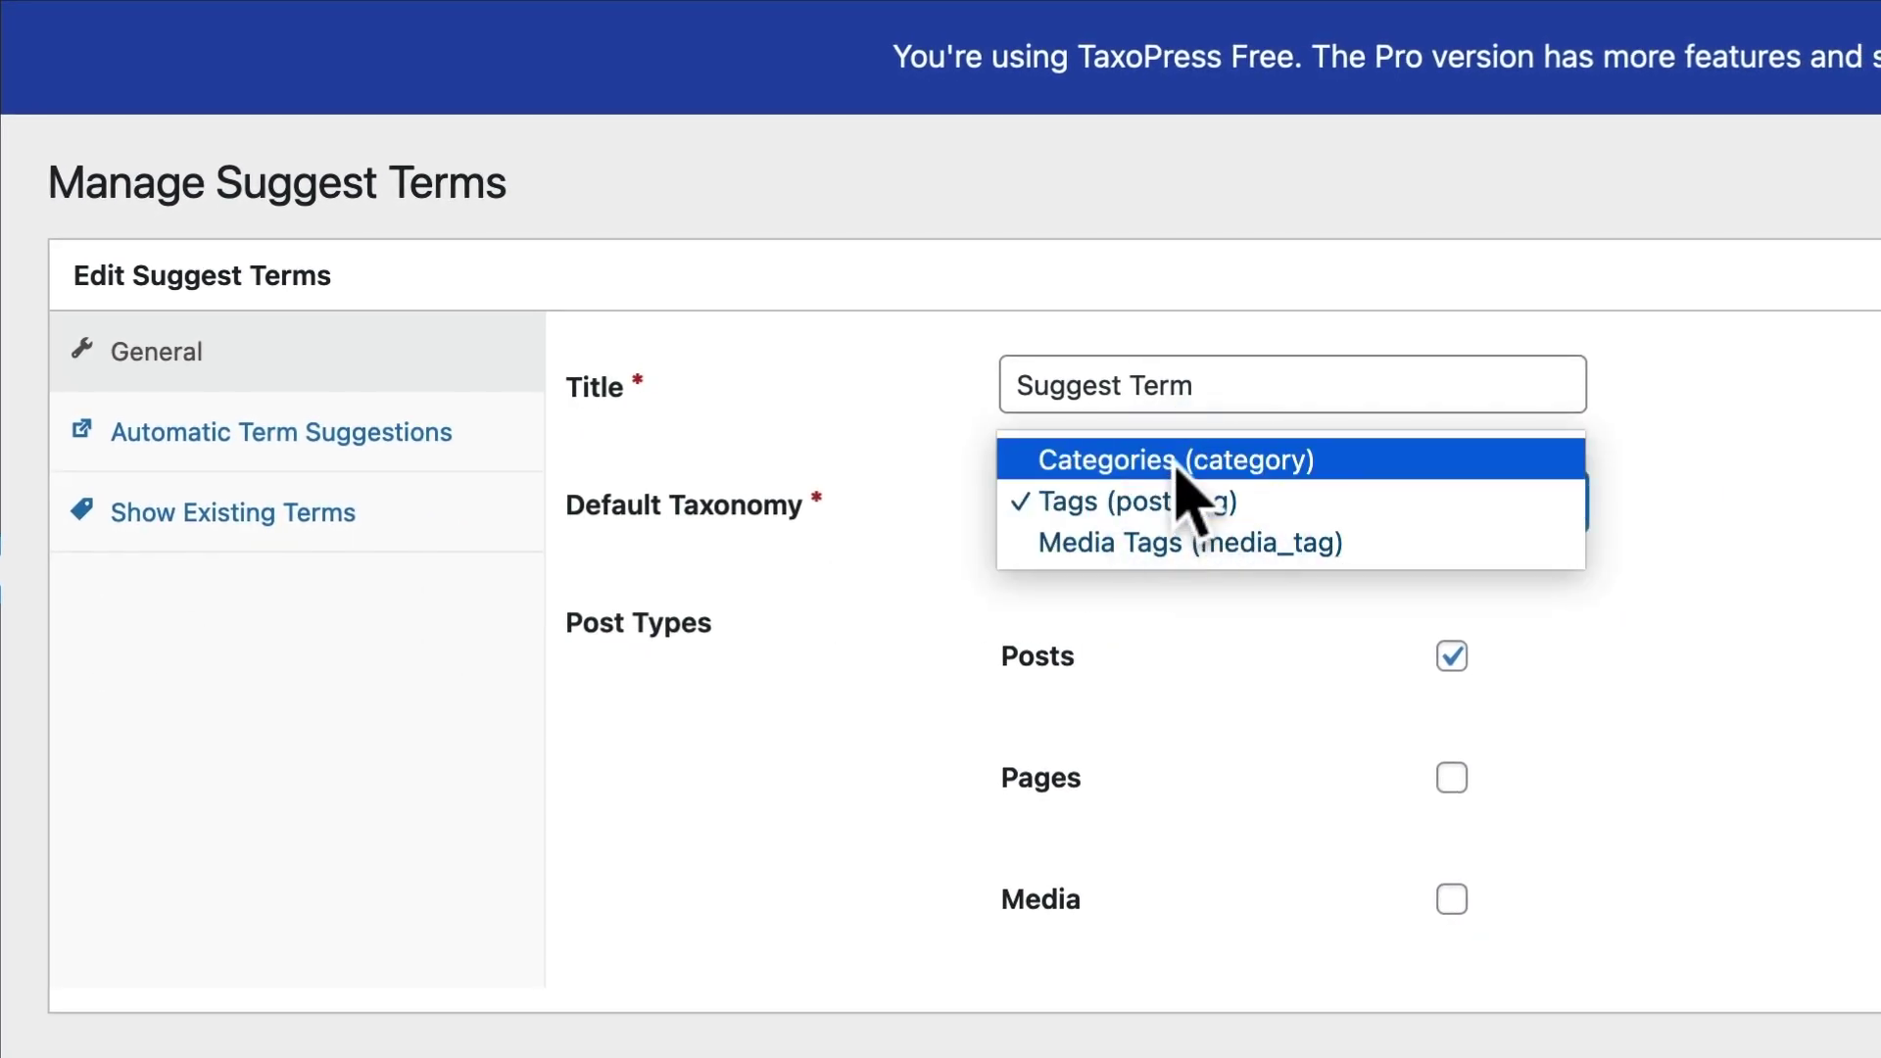
pyautogui.click(1175, 466)
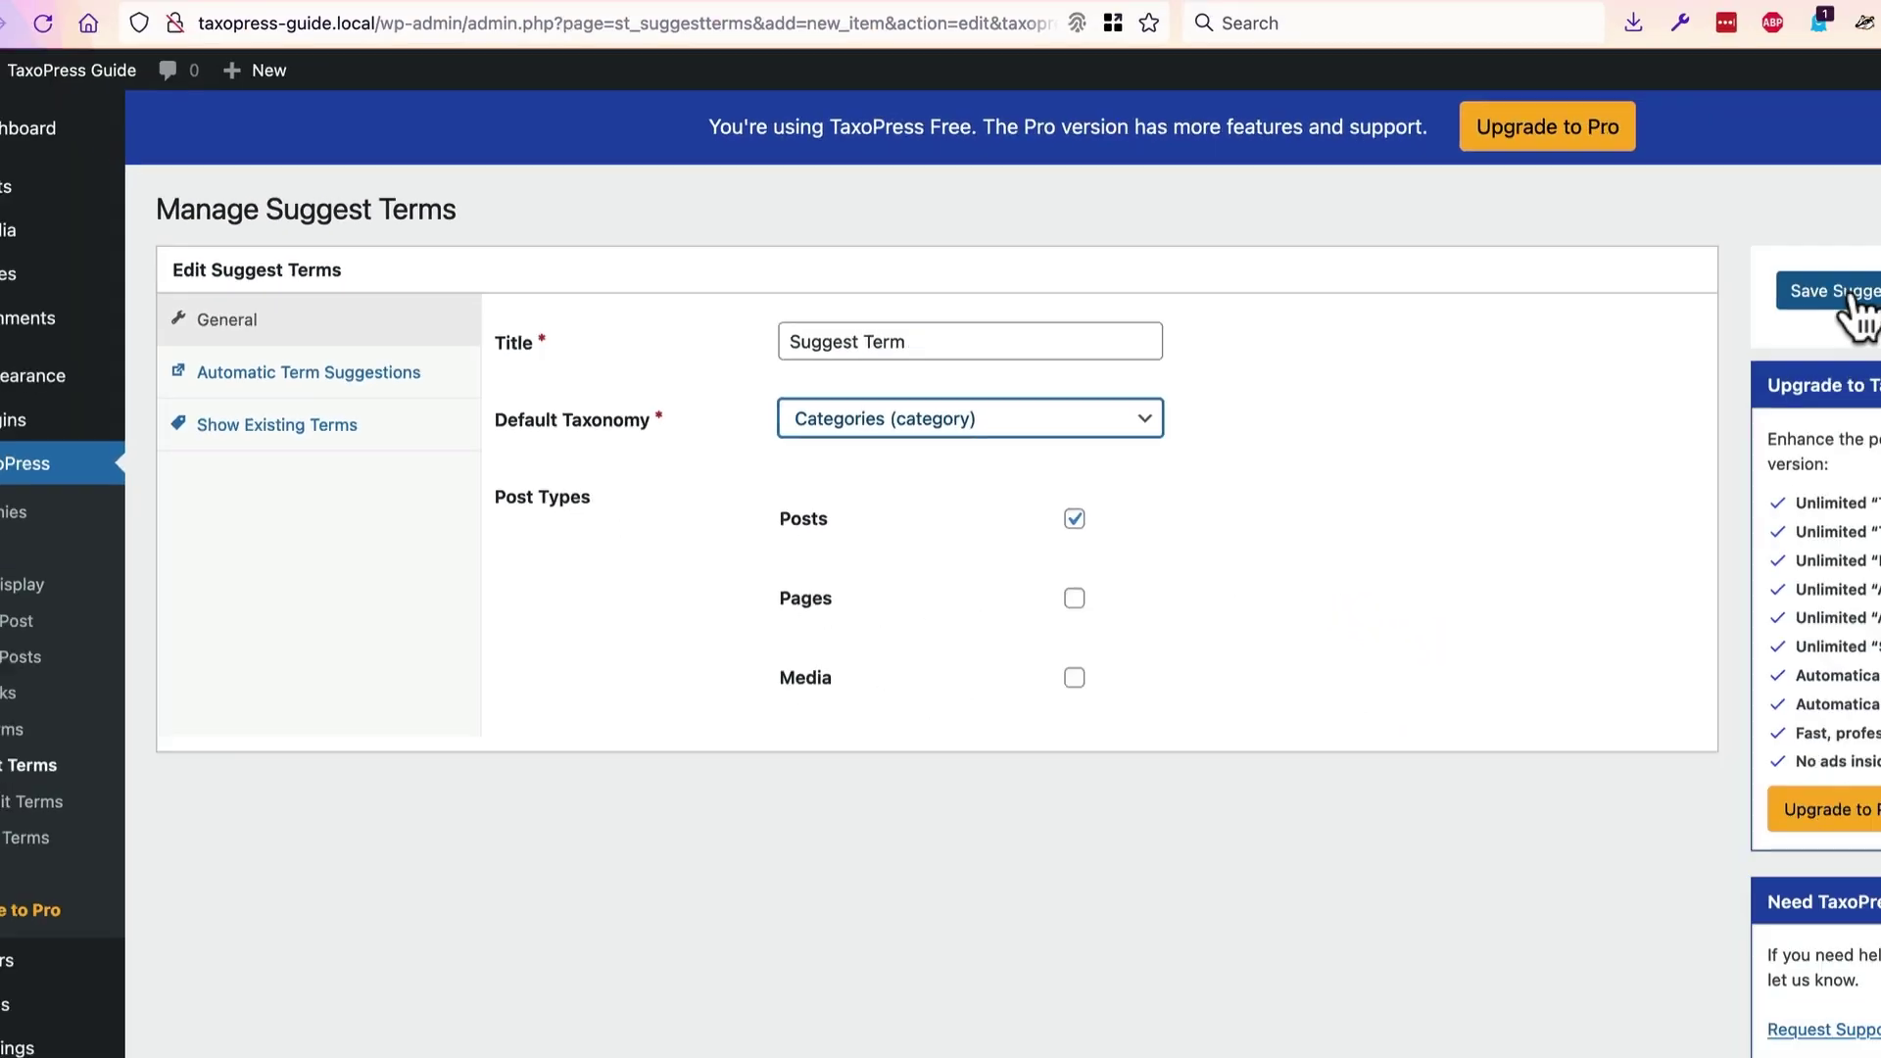
pyautogui.click(1595, 286)
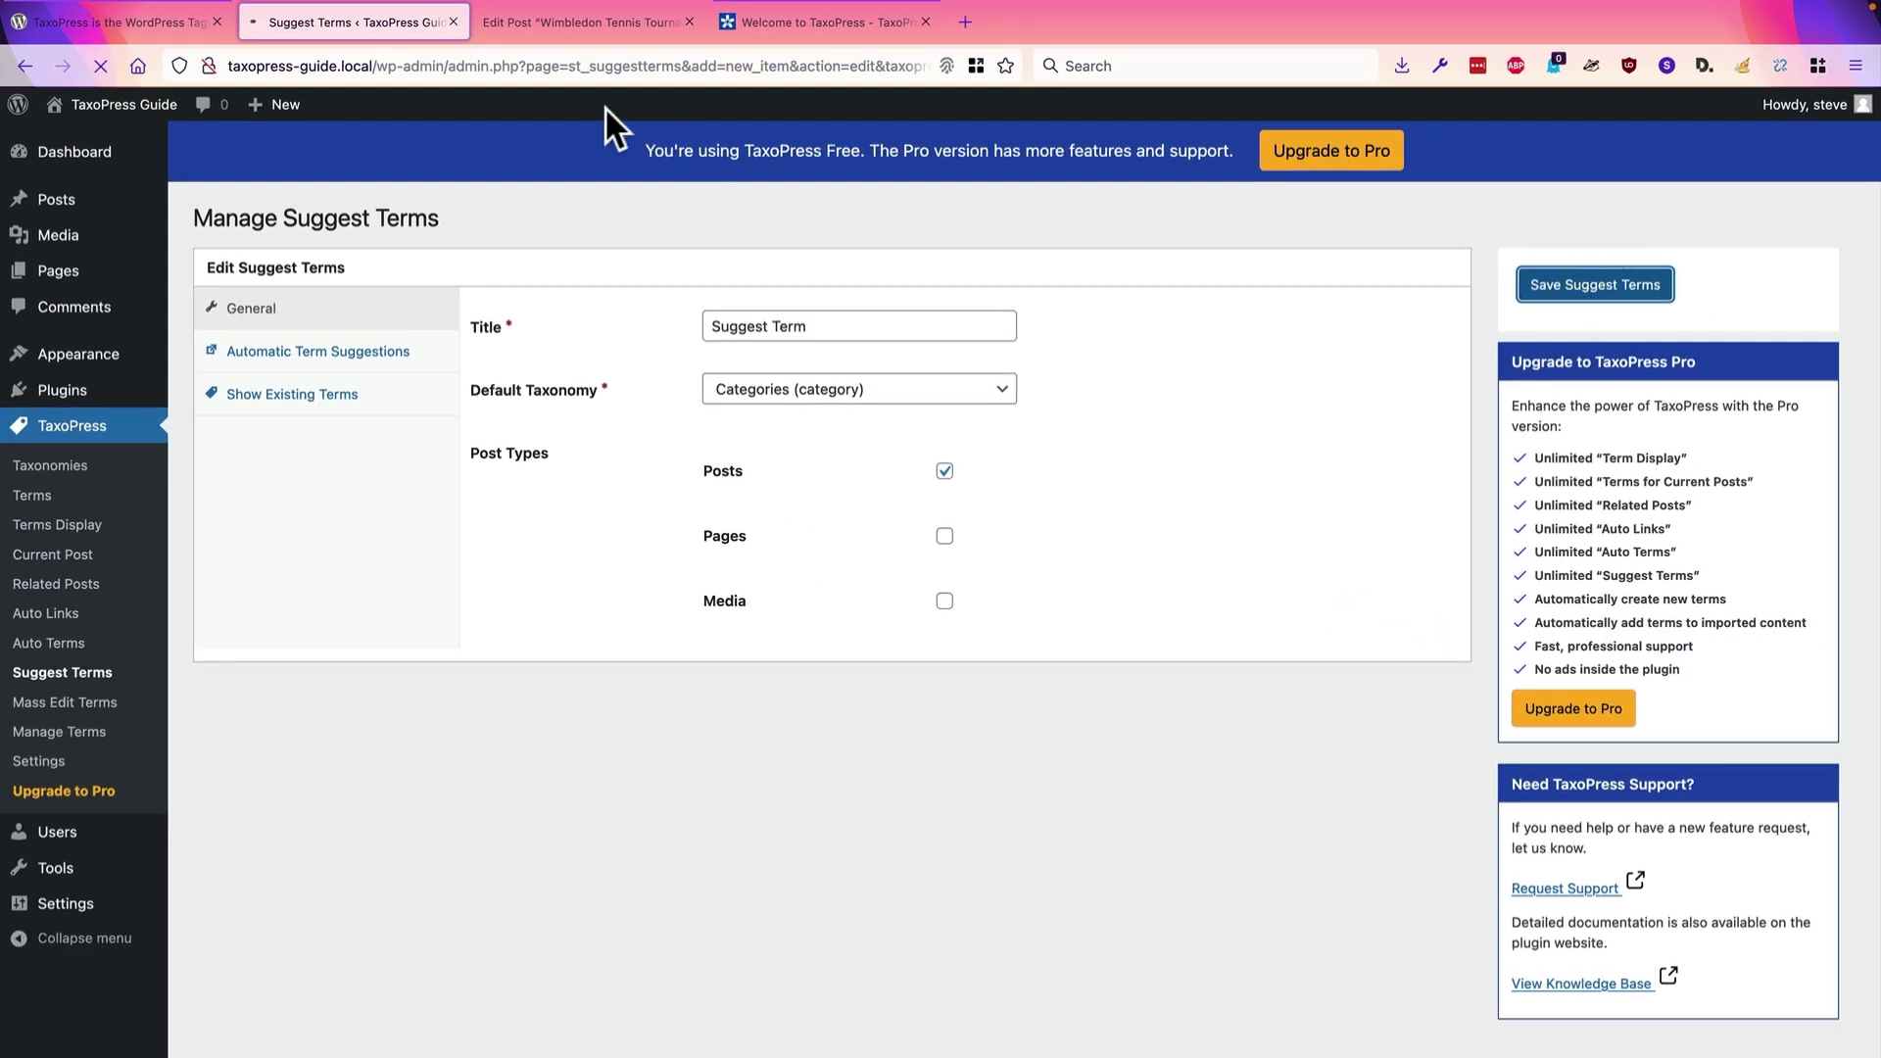
# Step: Reload the Wimbledon post and append 'Golf' after 'time.' in the COVID paragraph
pyautogui.click(539, 14)
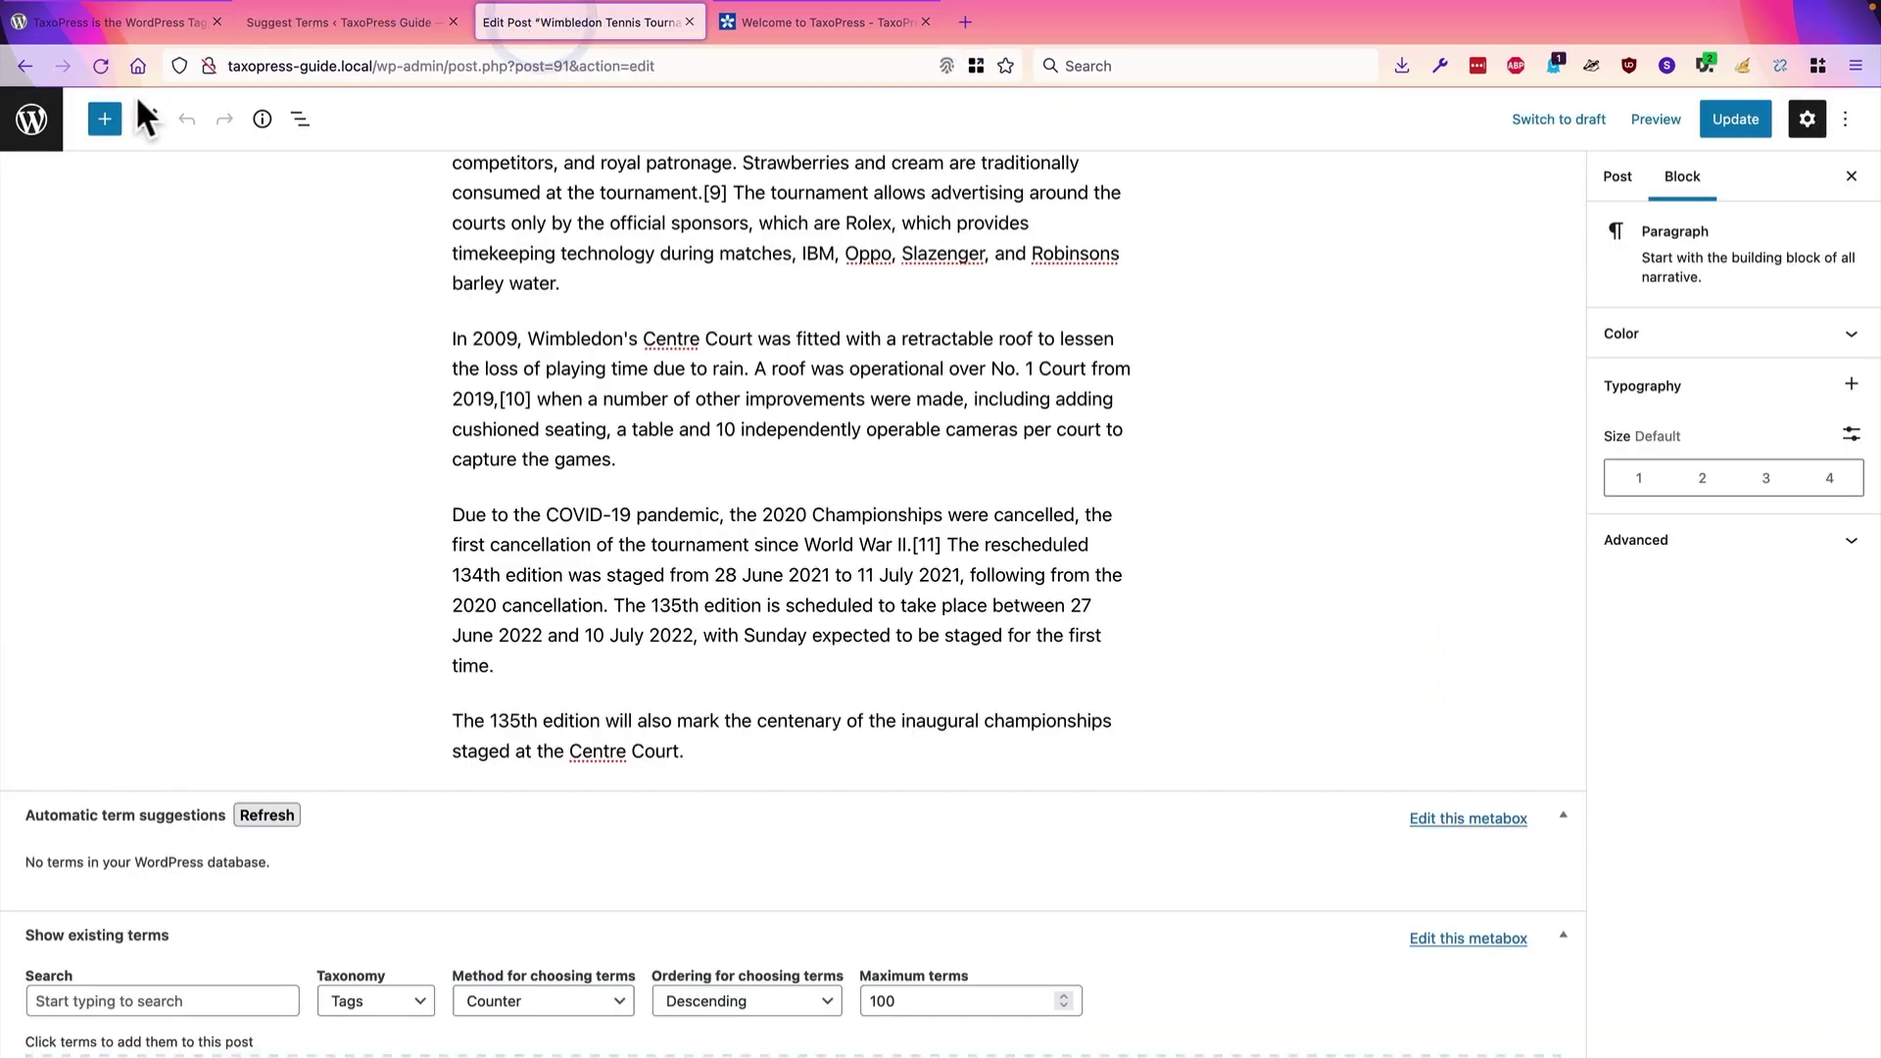
pyautogui.click(100, 67)
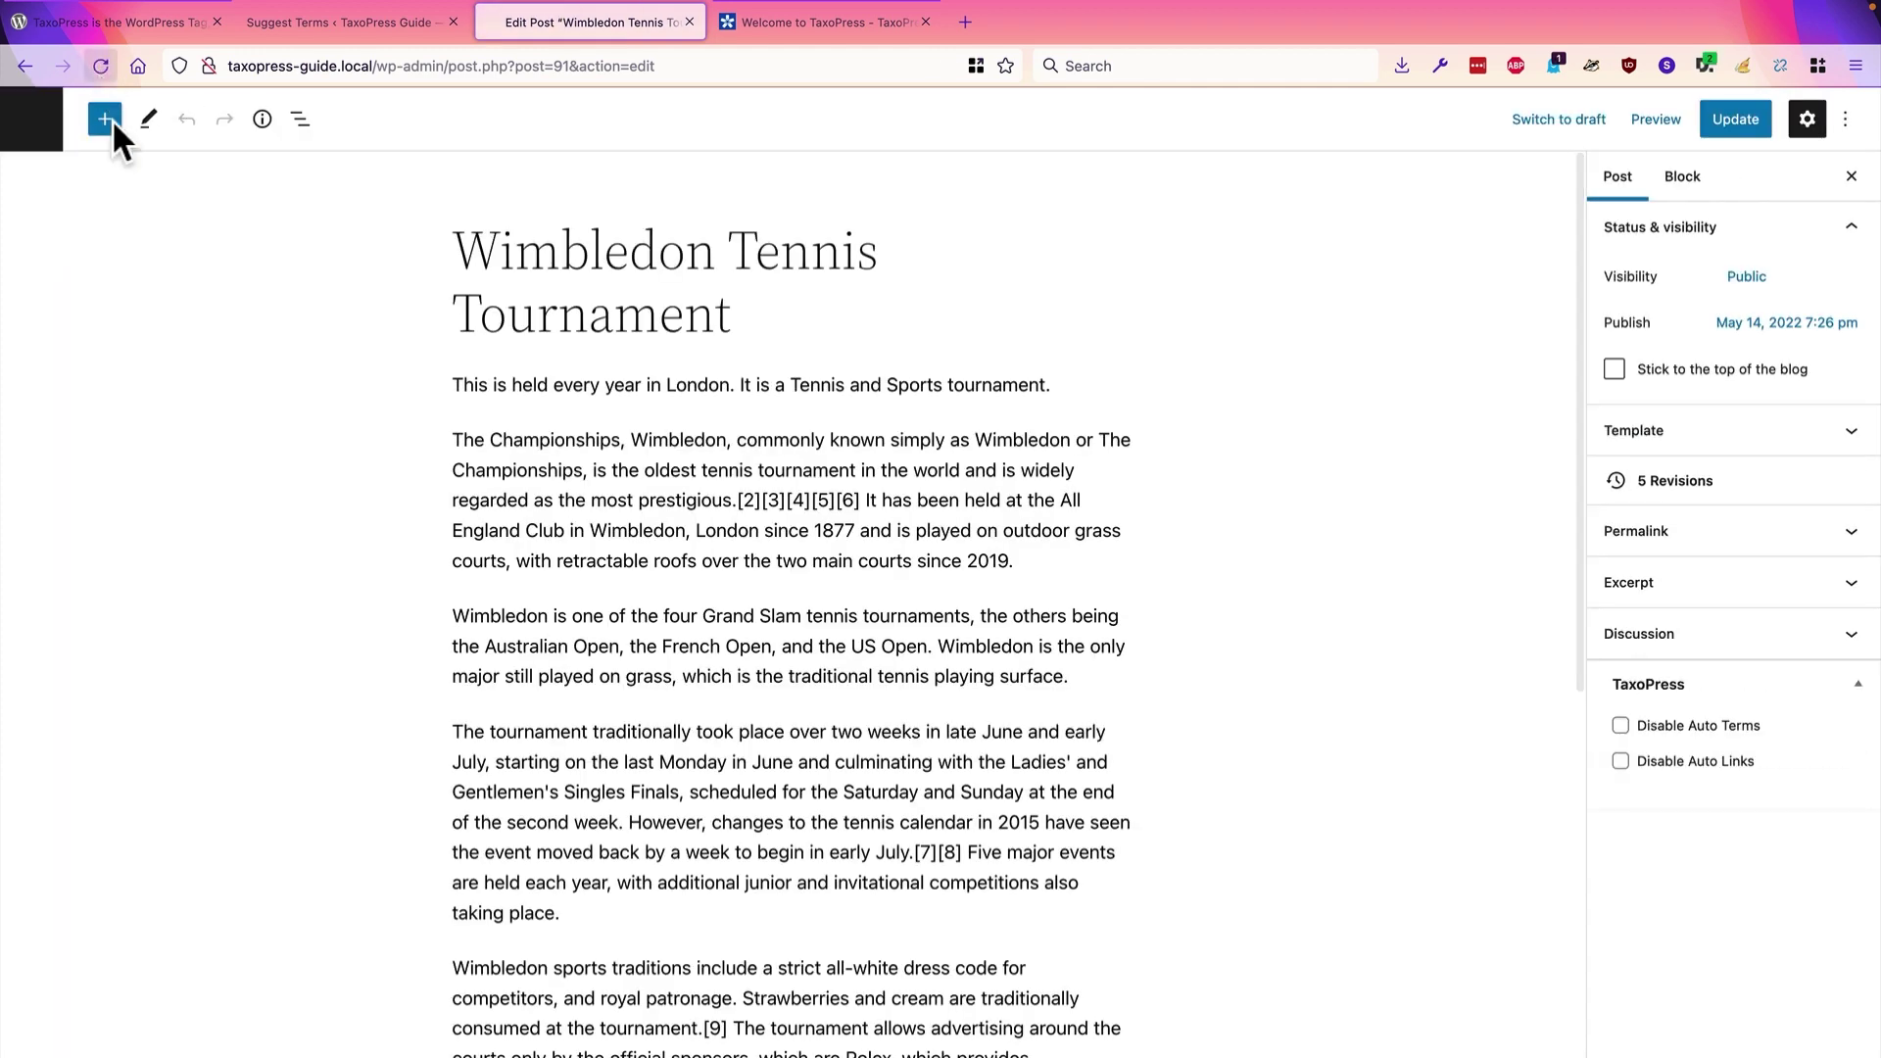
pyautogui.scroll(-5, 391, 833)
pyautogui.scroll(-4, 393, 785)
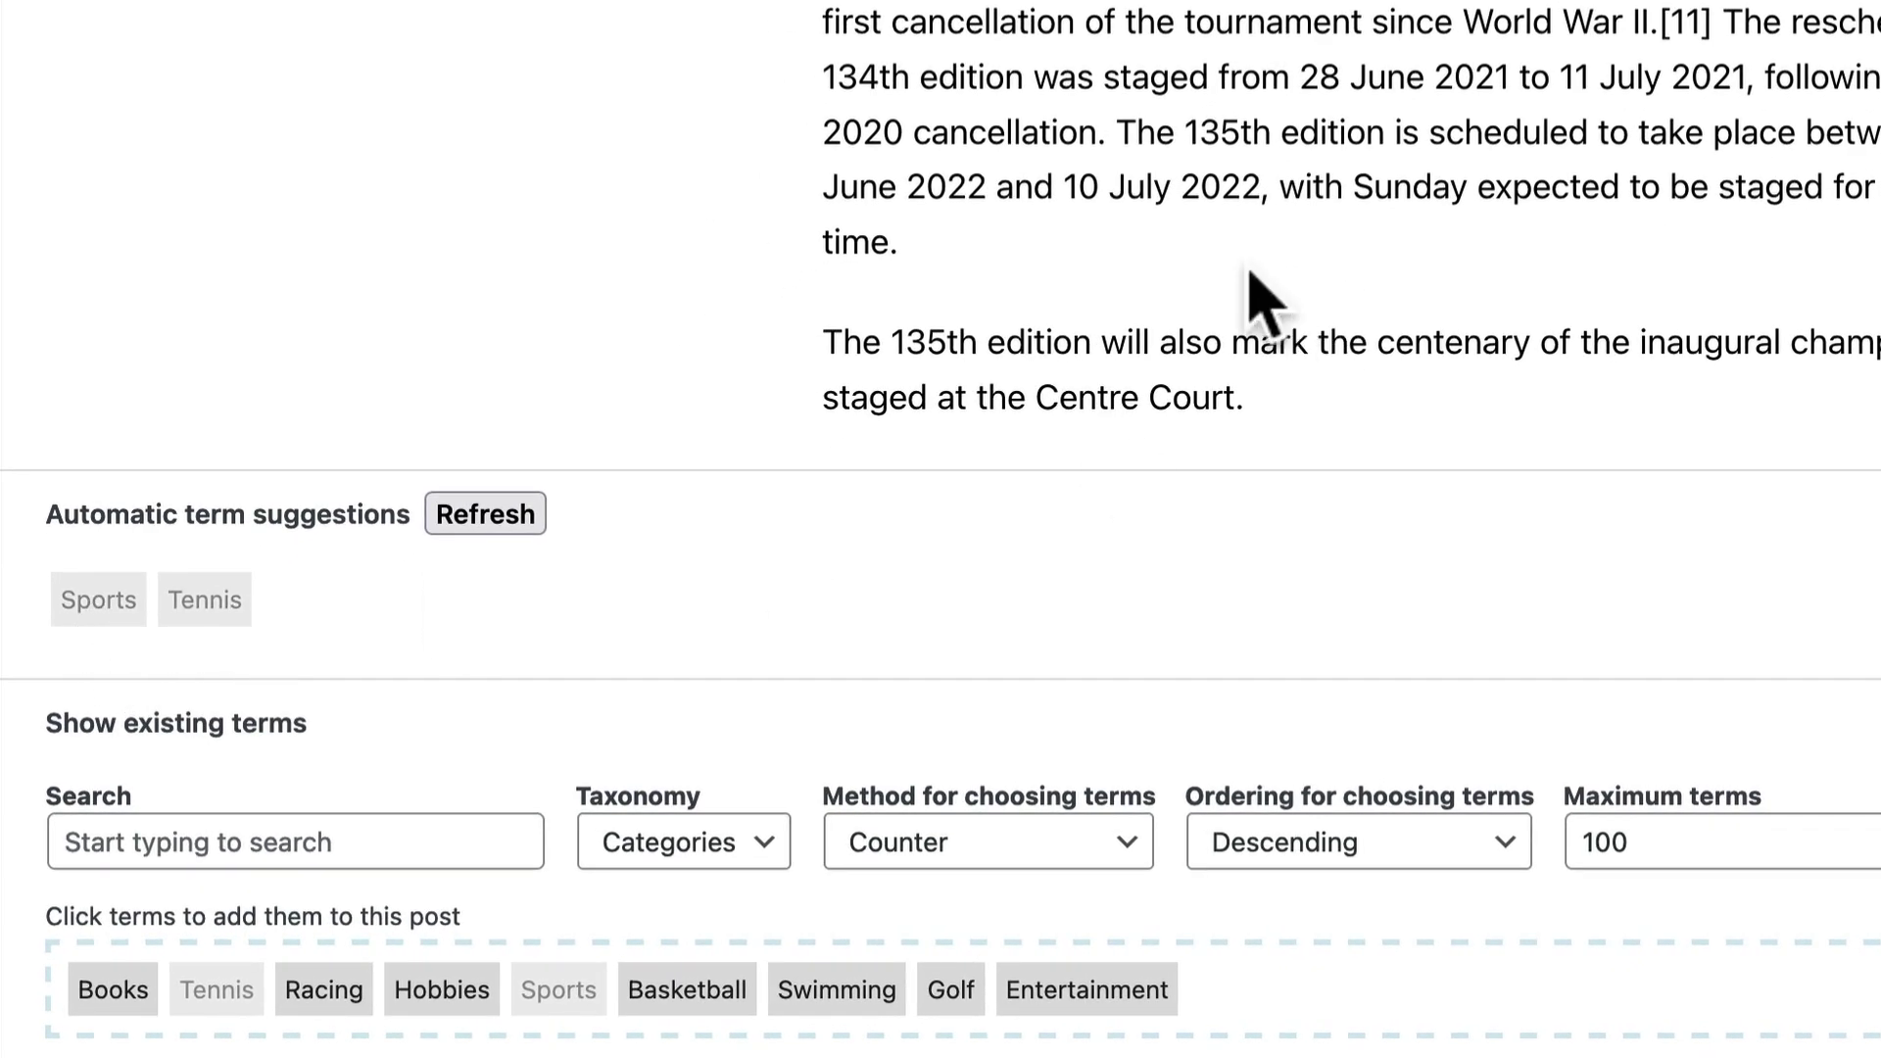
pyautogui.click(1070, 252)
pyautogui.write('Golf')
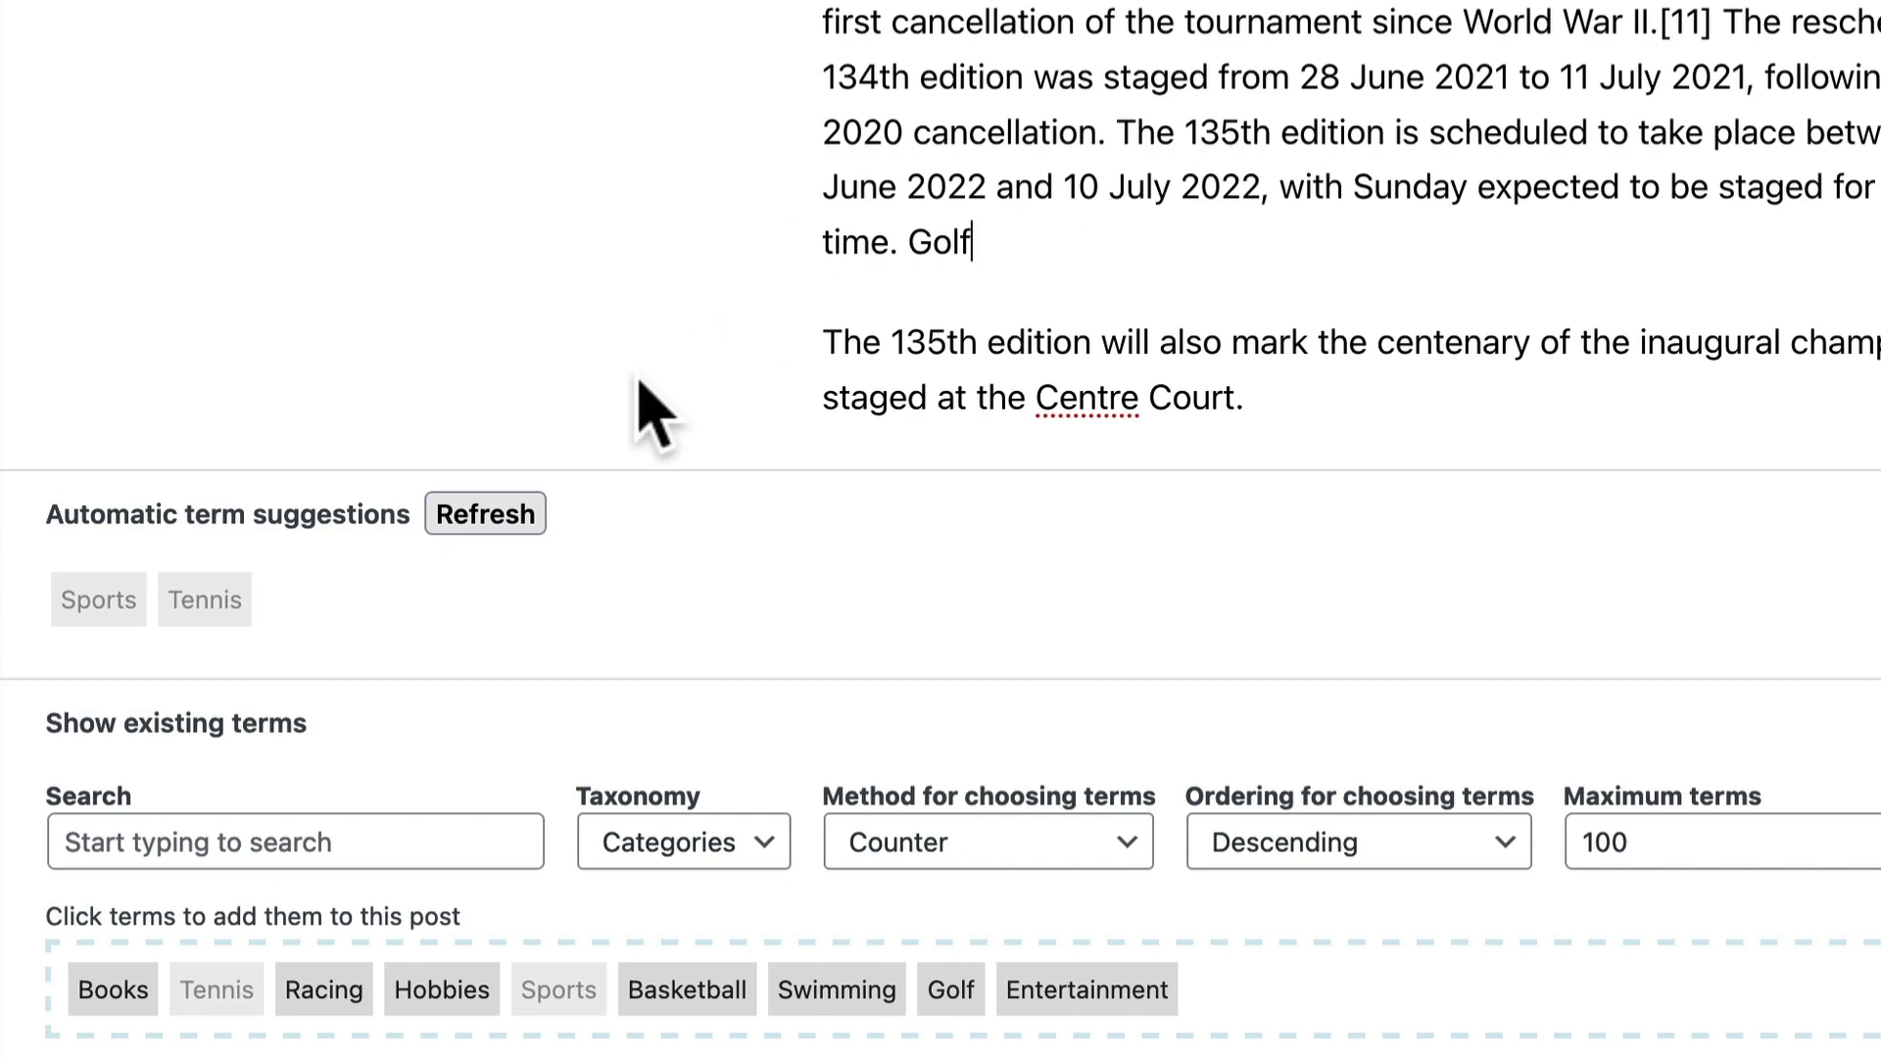
# Step: Refresh the automatic term suggestions and add the suggested Golf category to the post
pyautogui.click(466, 525)
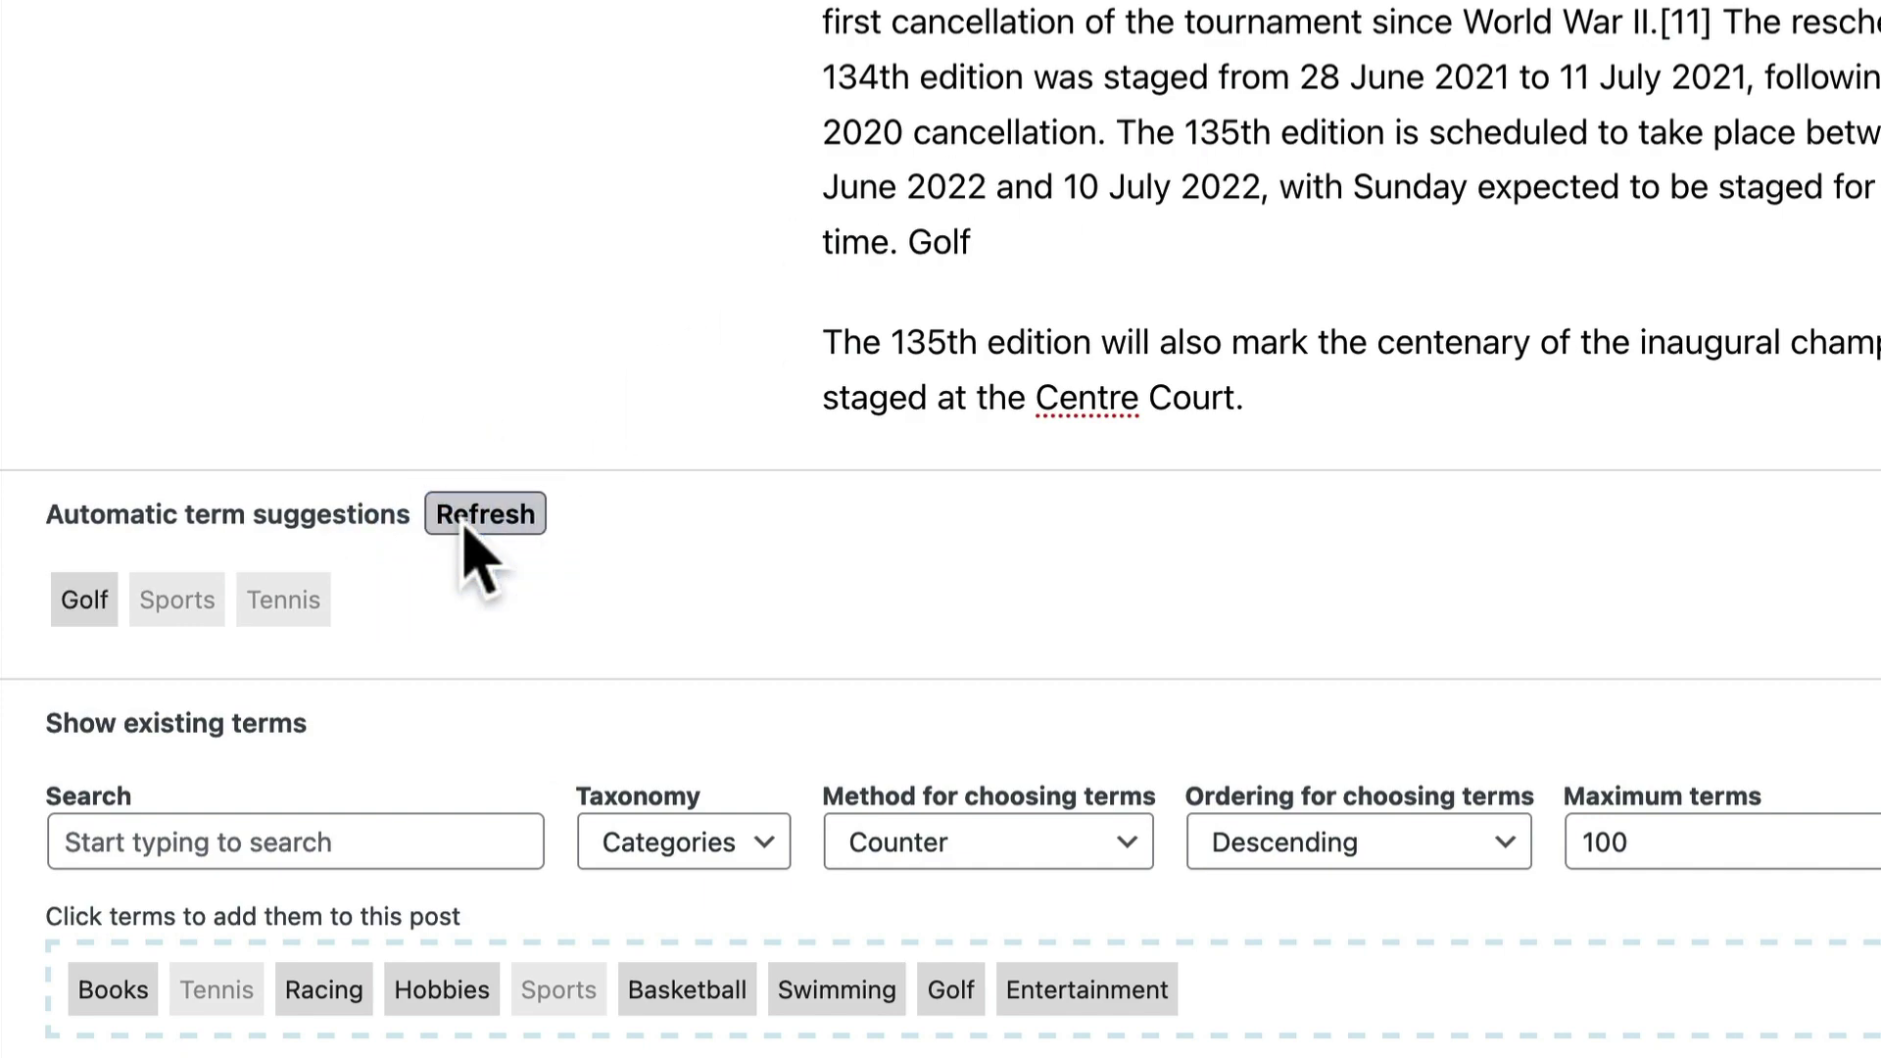
pyautogui.click(1617, 92)
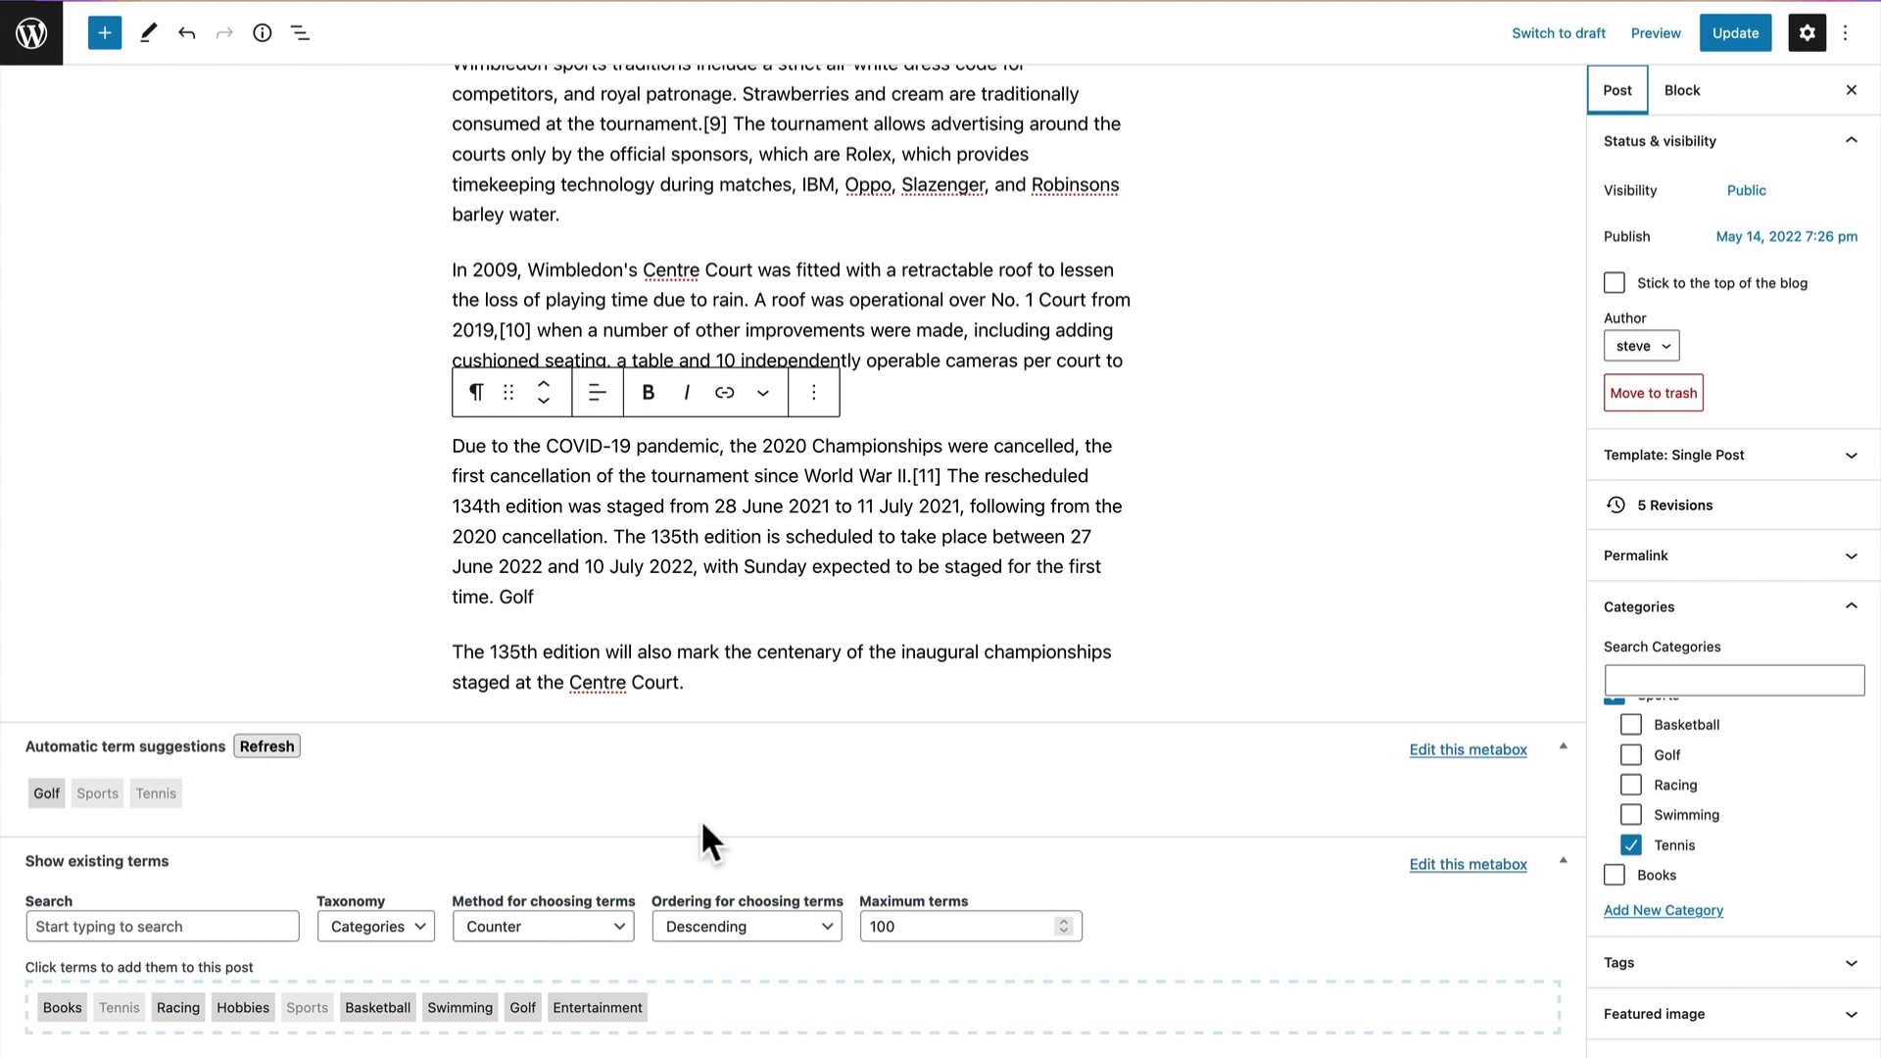
pyautogui.scroll(1, 1642, 862)
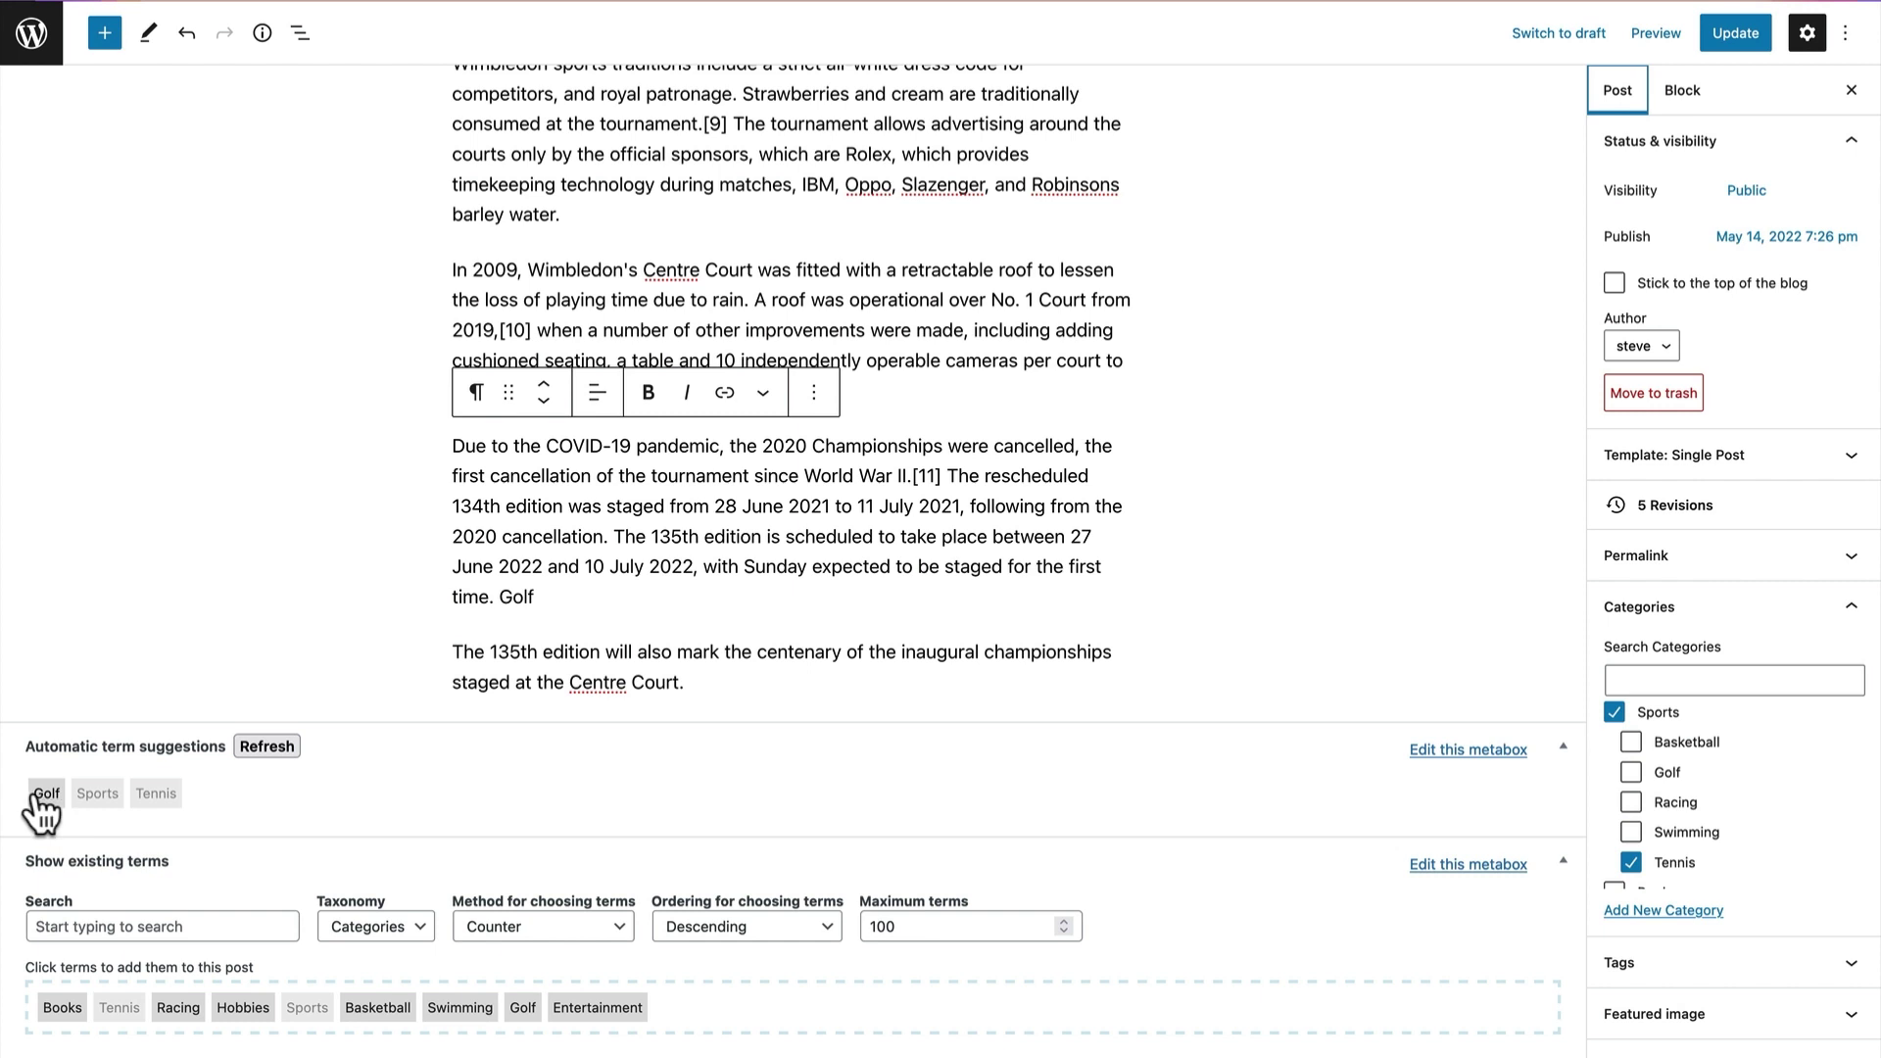
pyautogui.click(44, 795)
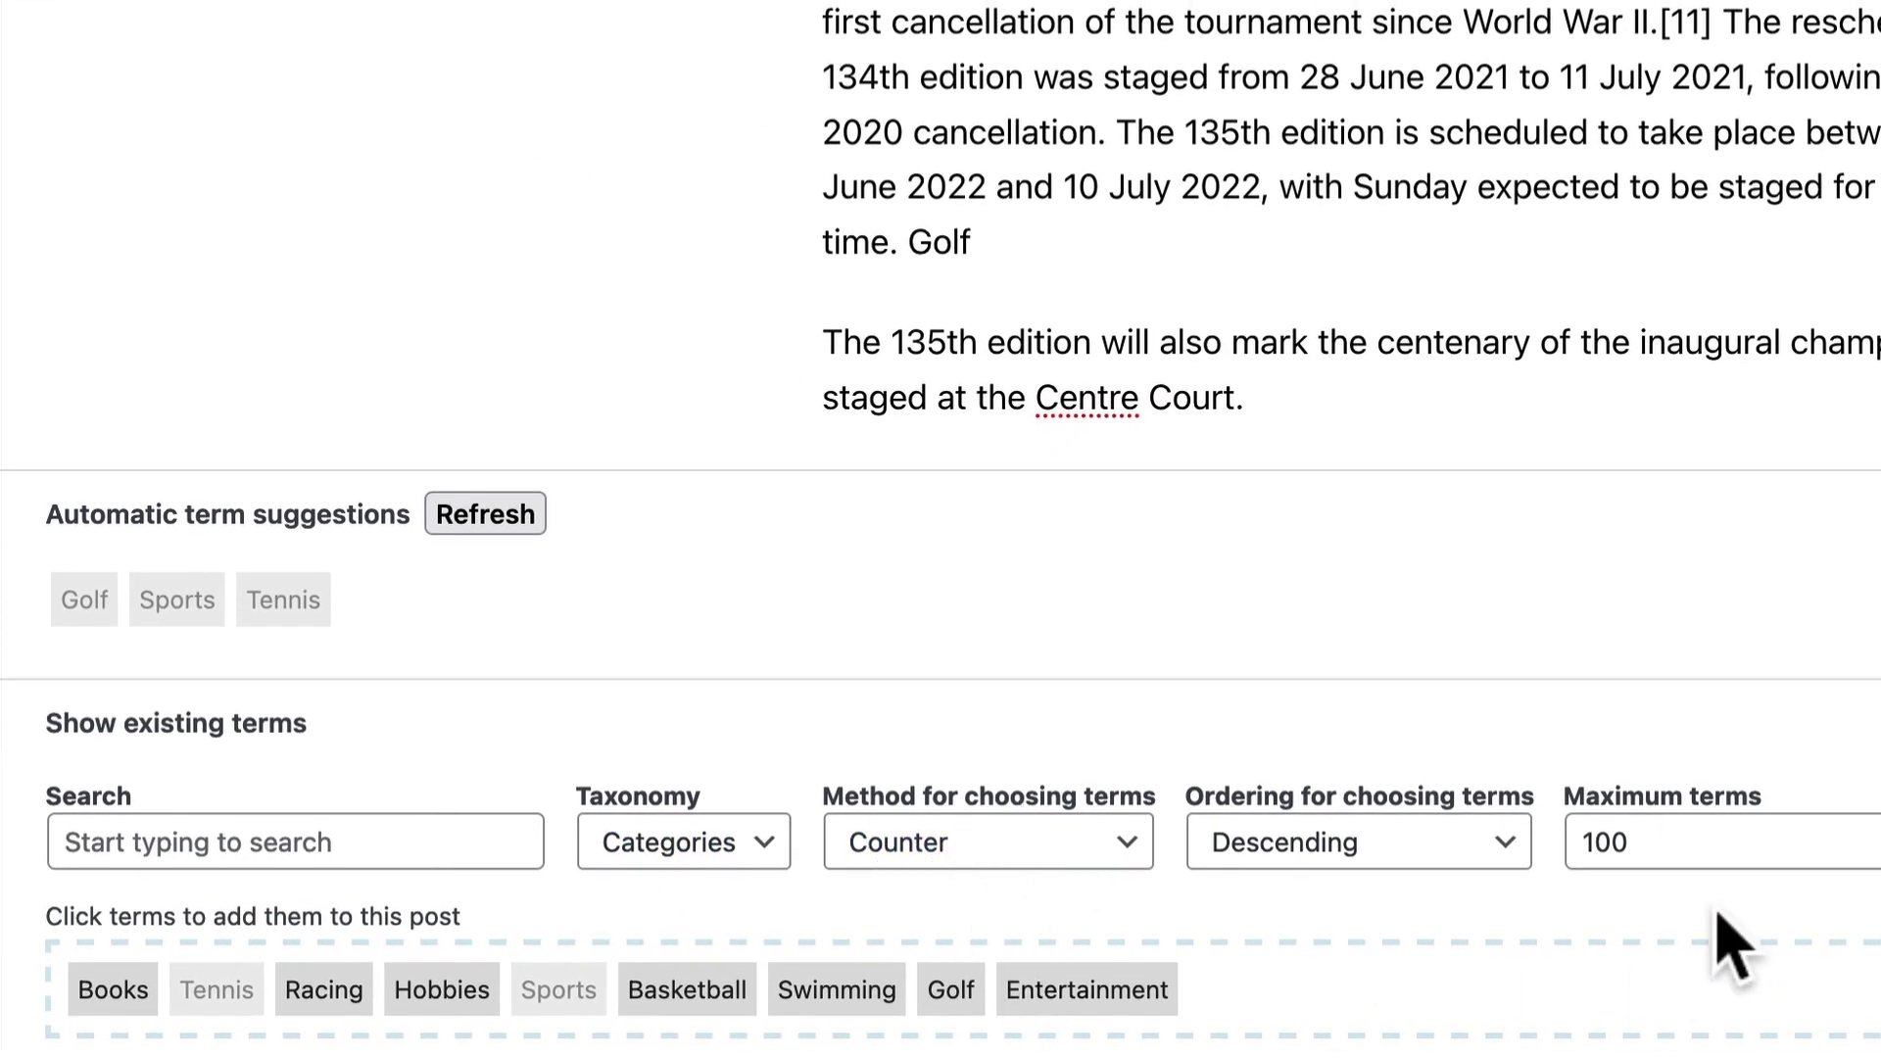
# Step: Keeping Categories taxonomy and Counter method in existing terms, add the Swimming category to the post
pyautogui.click(678, 847)
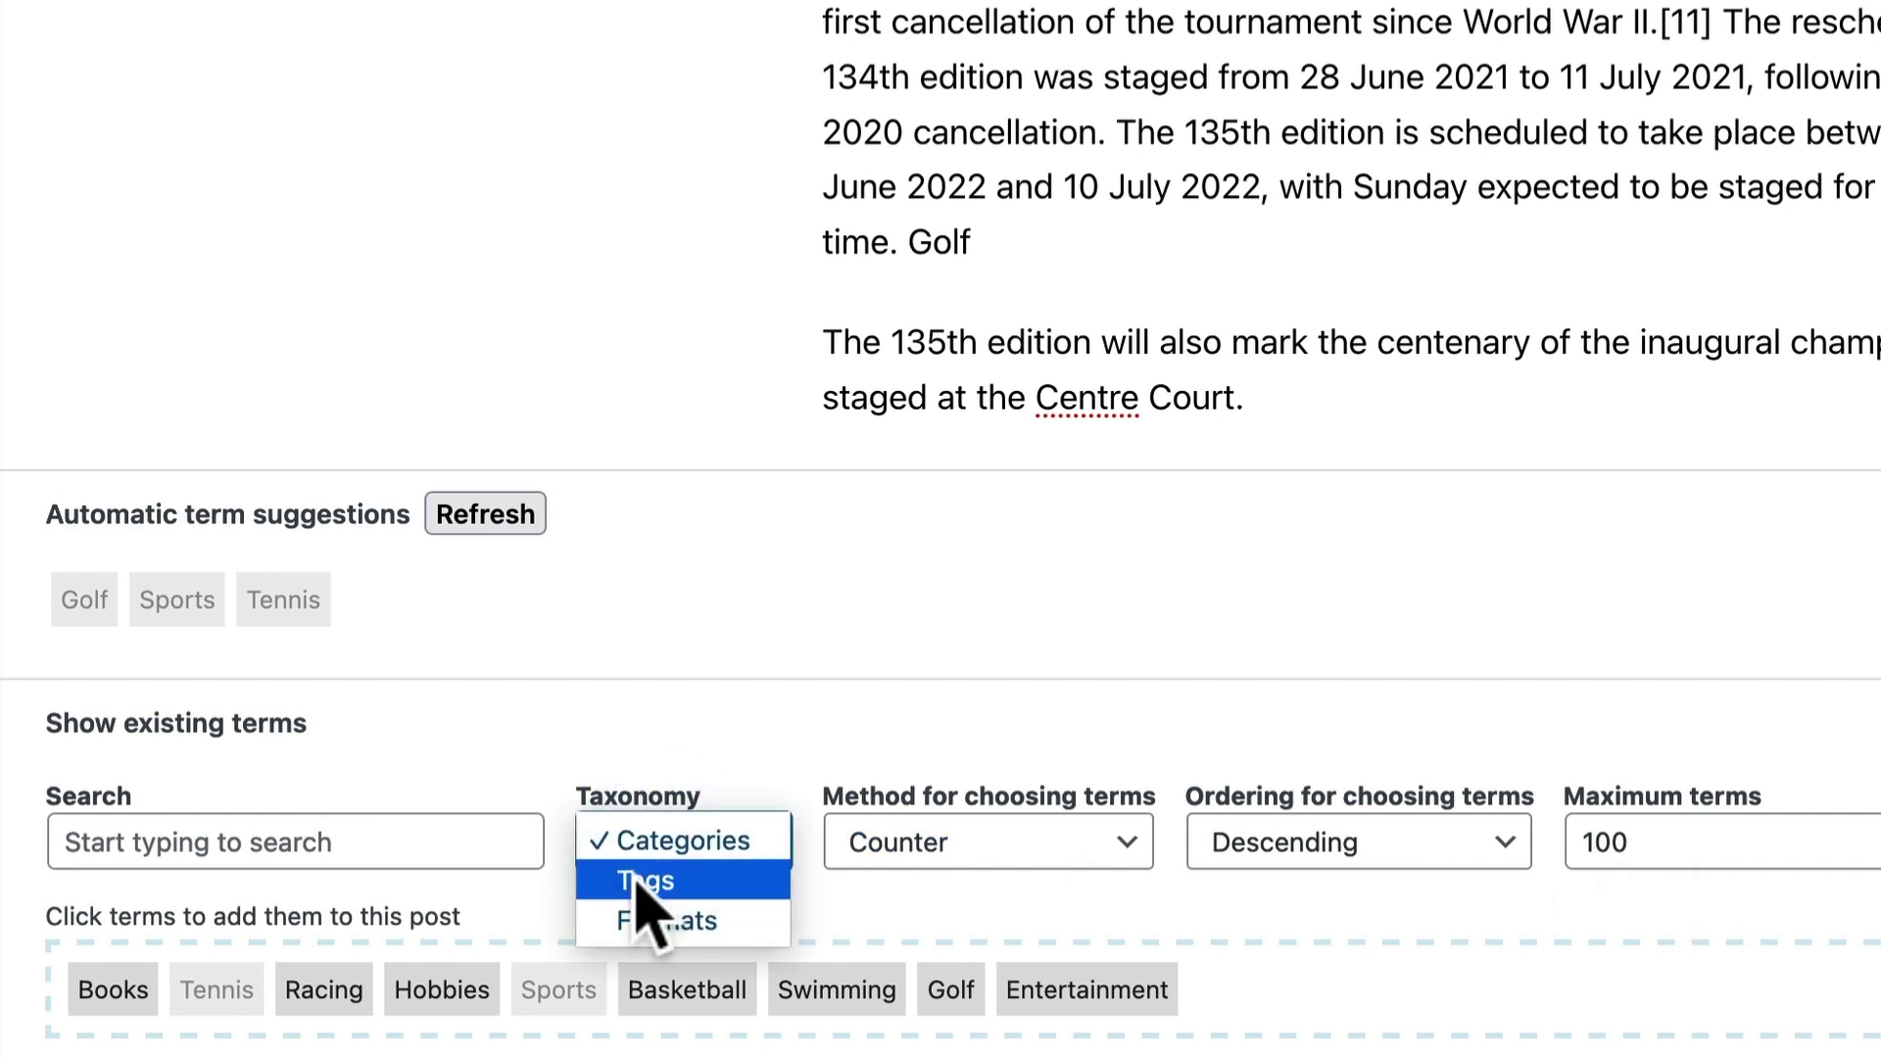
pyautogui.click(294, 830)
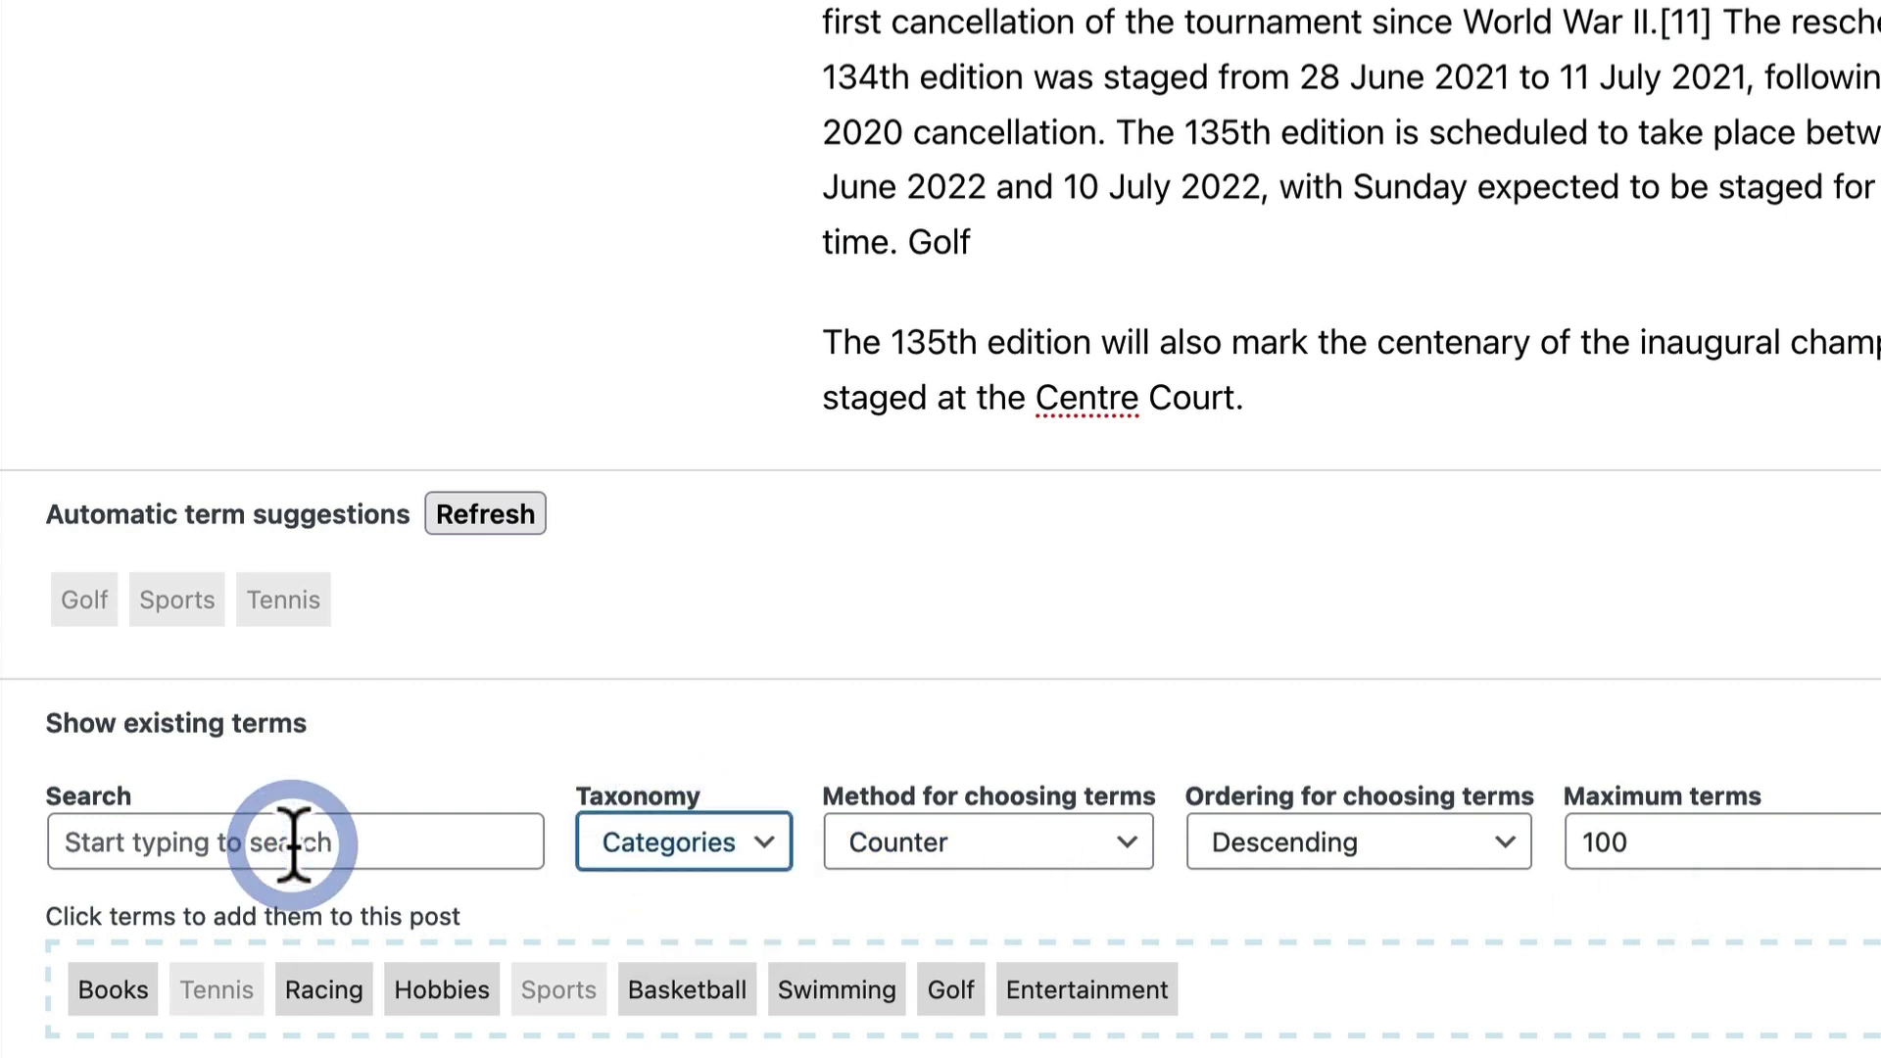
pyautogui.click(1051, 882)
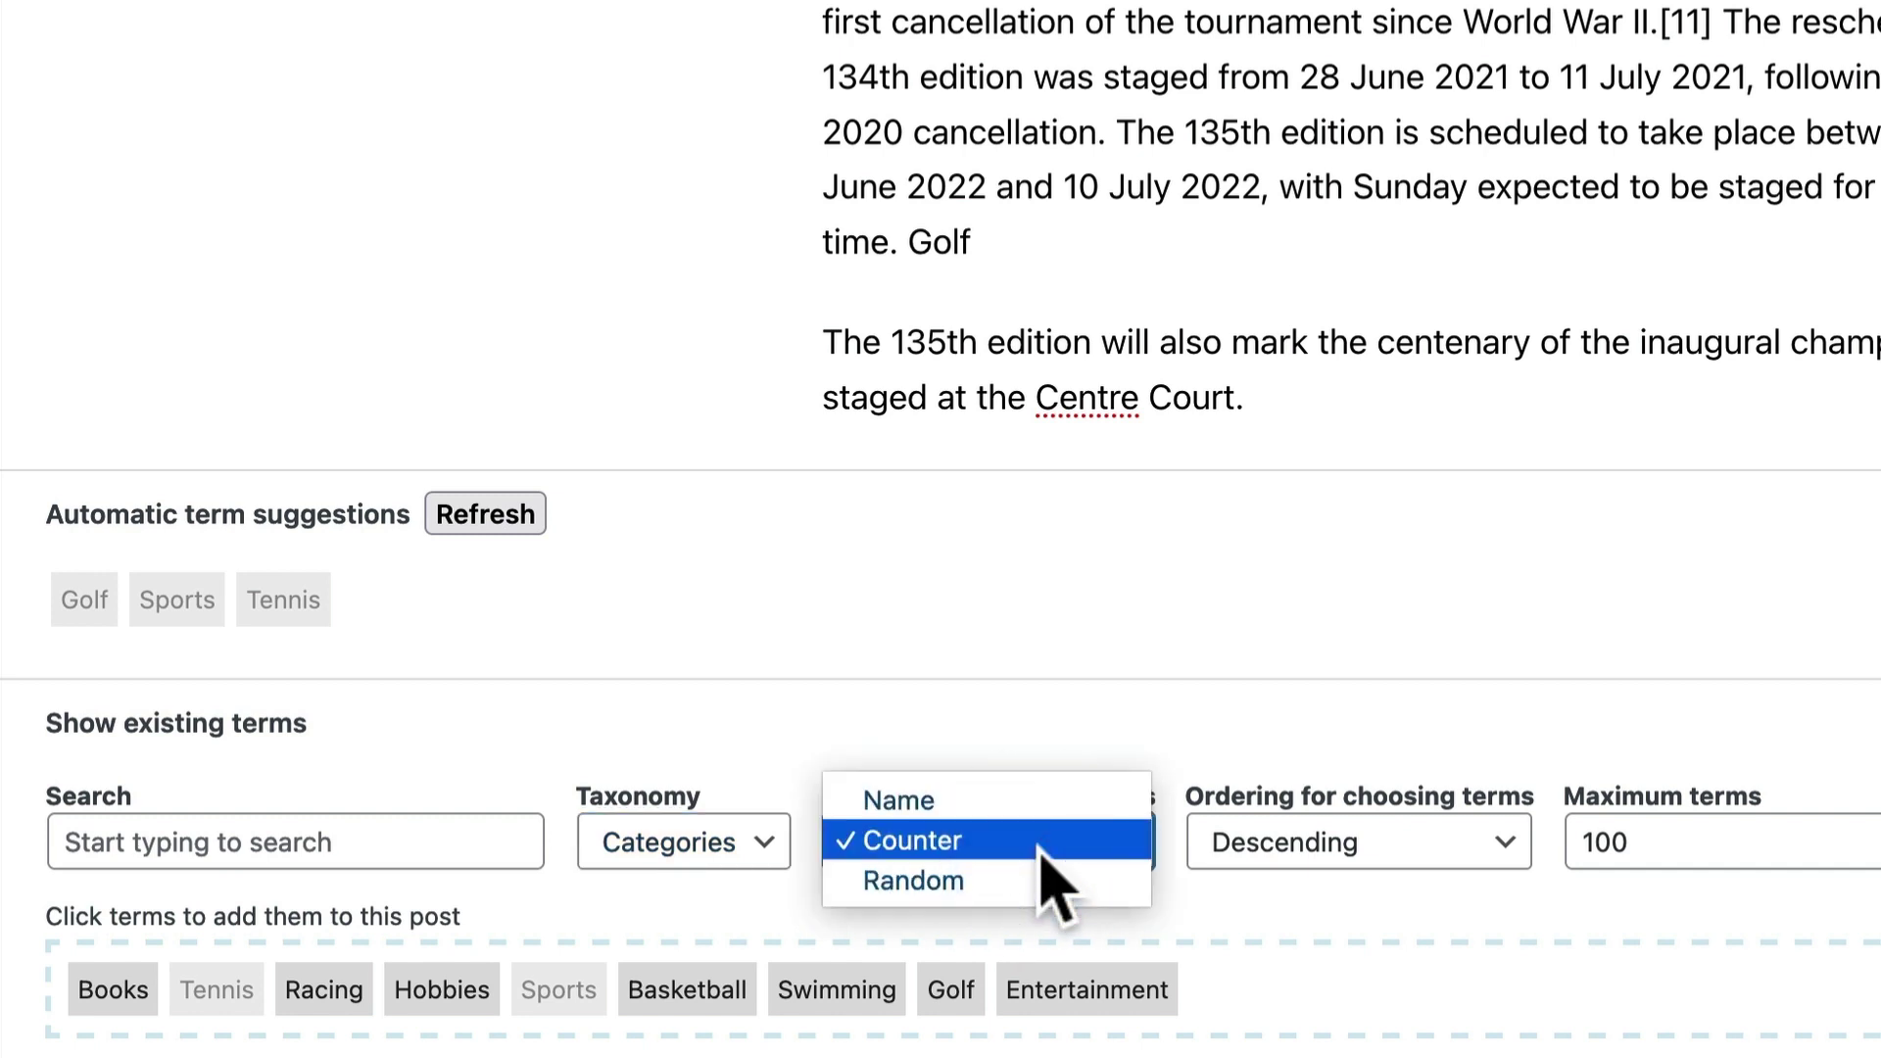
pyautogui.click(1372, 950)
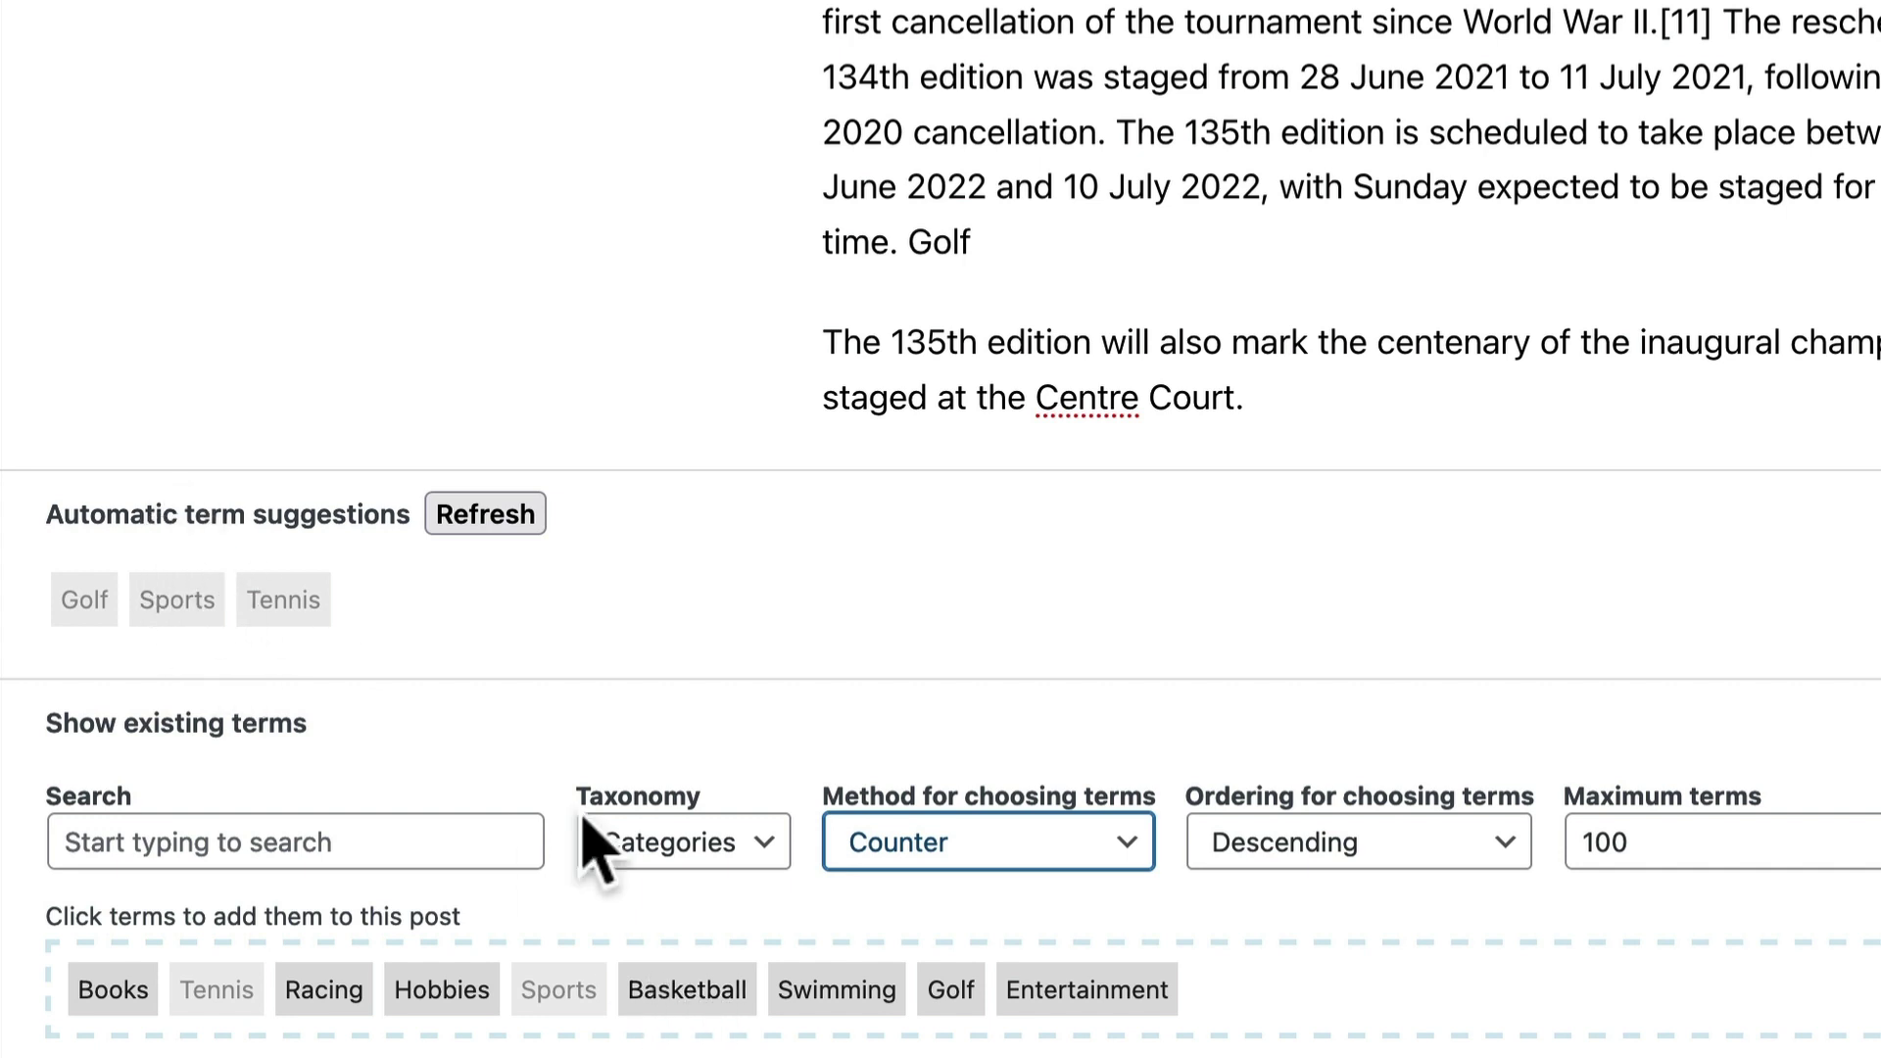
pyautogui.click(811, 991)
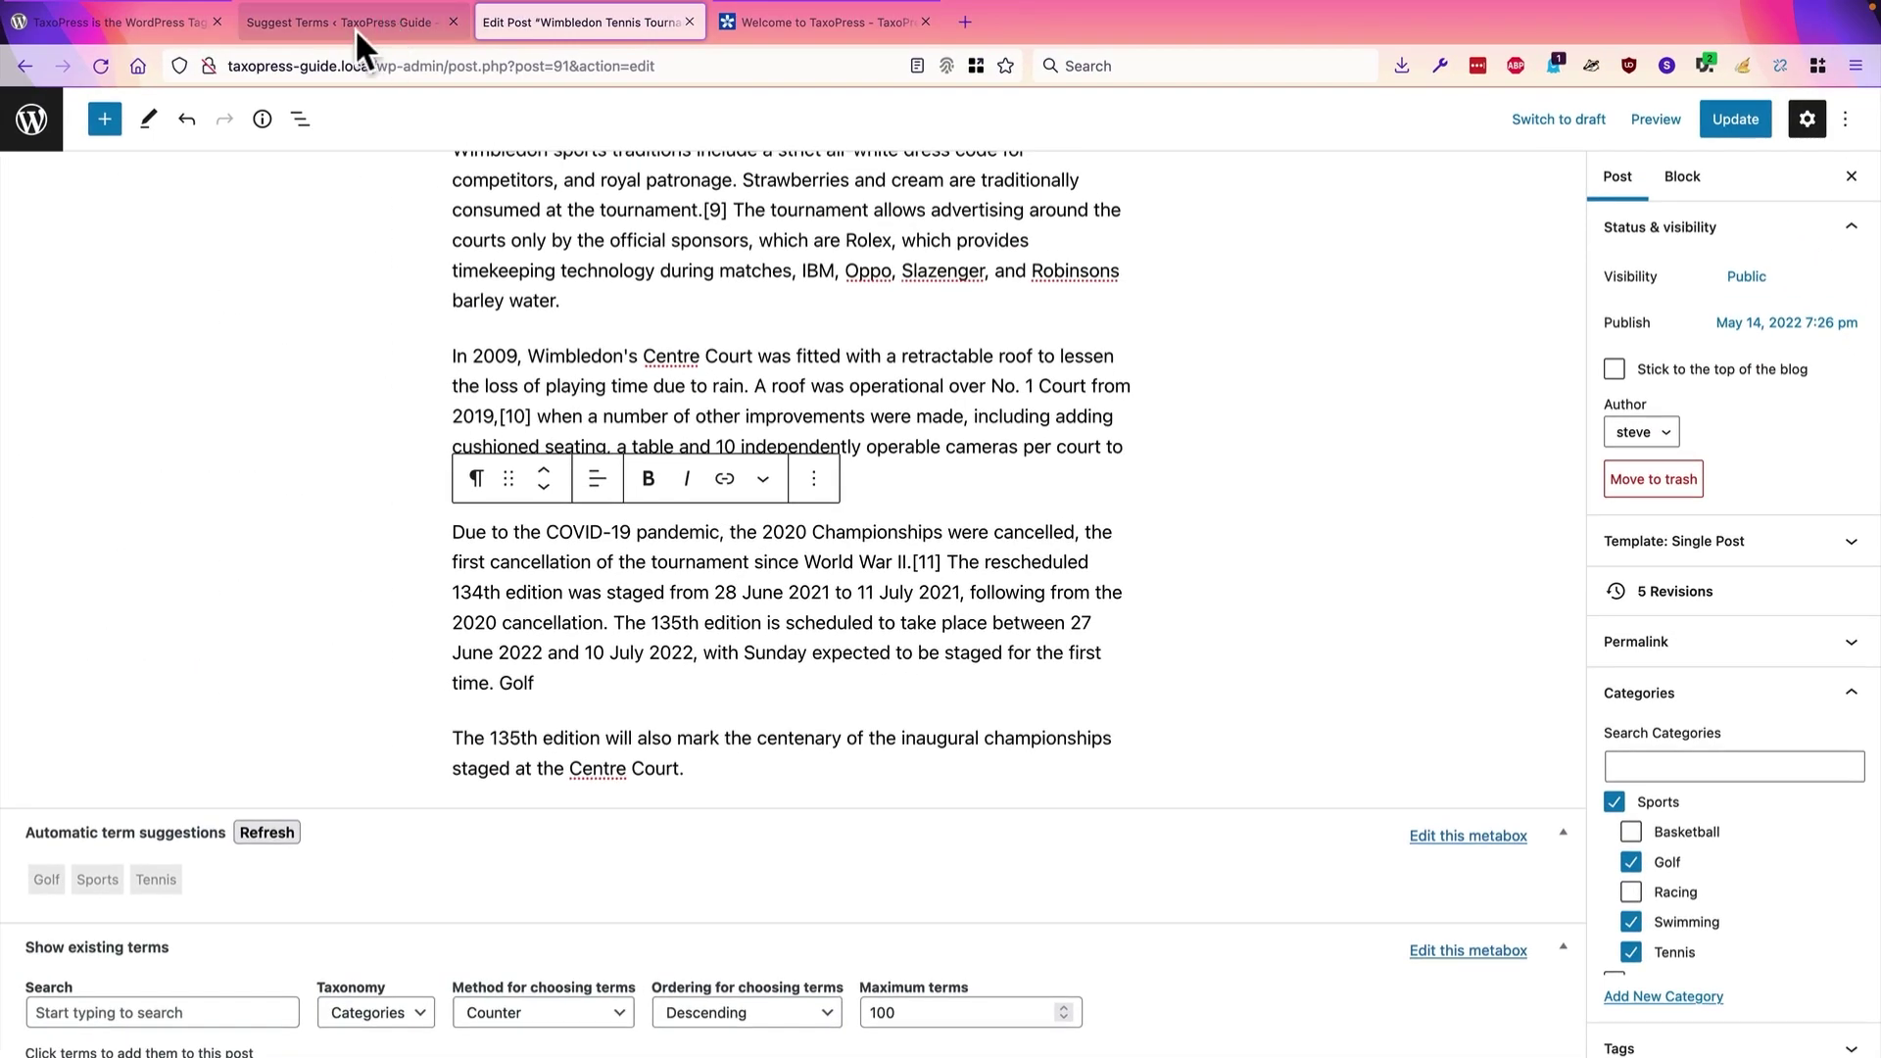
pyautogui.click(355, 27)
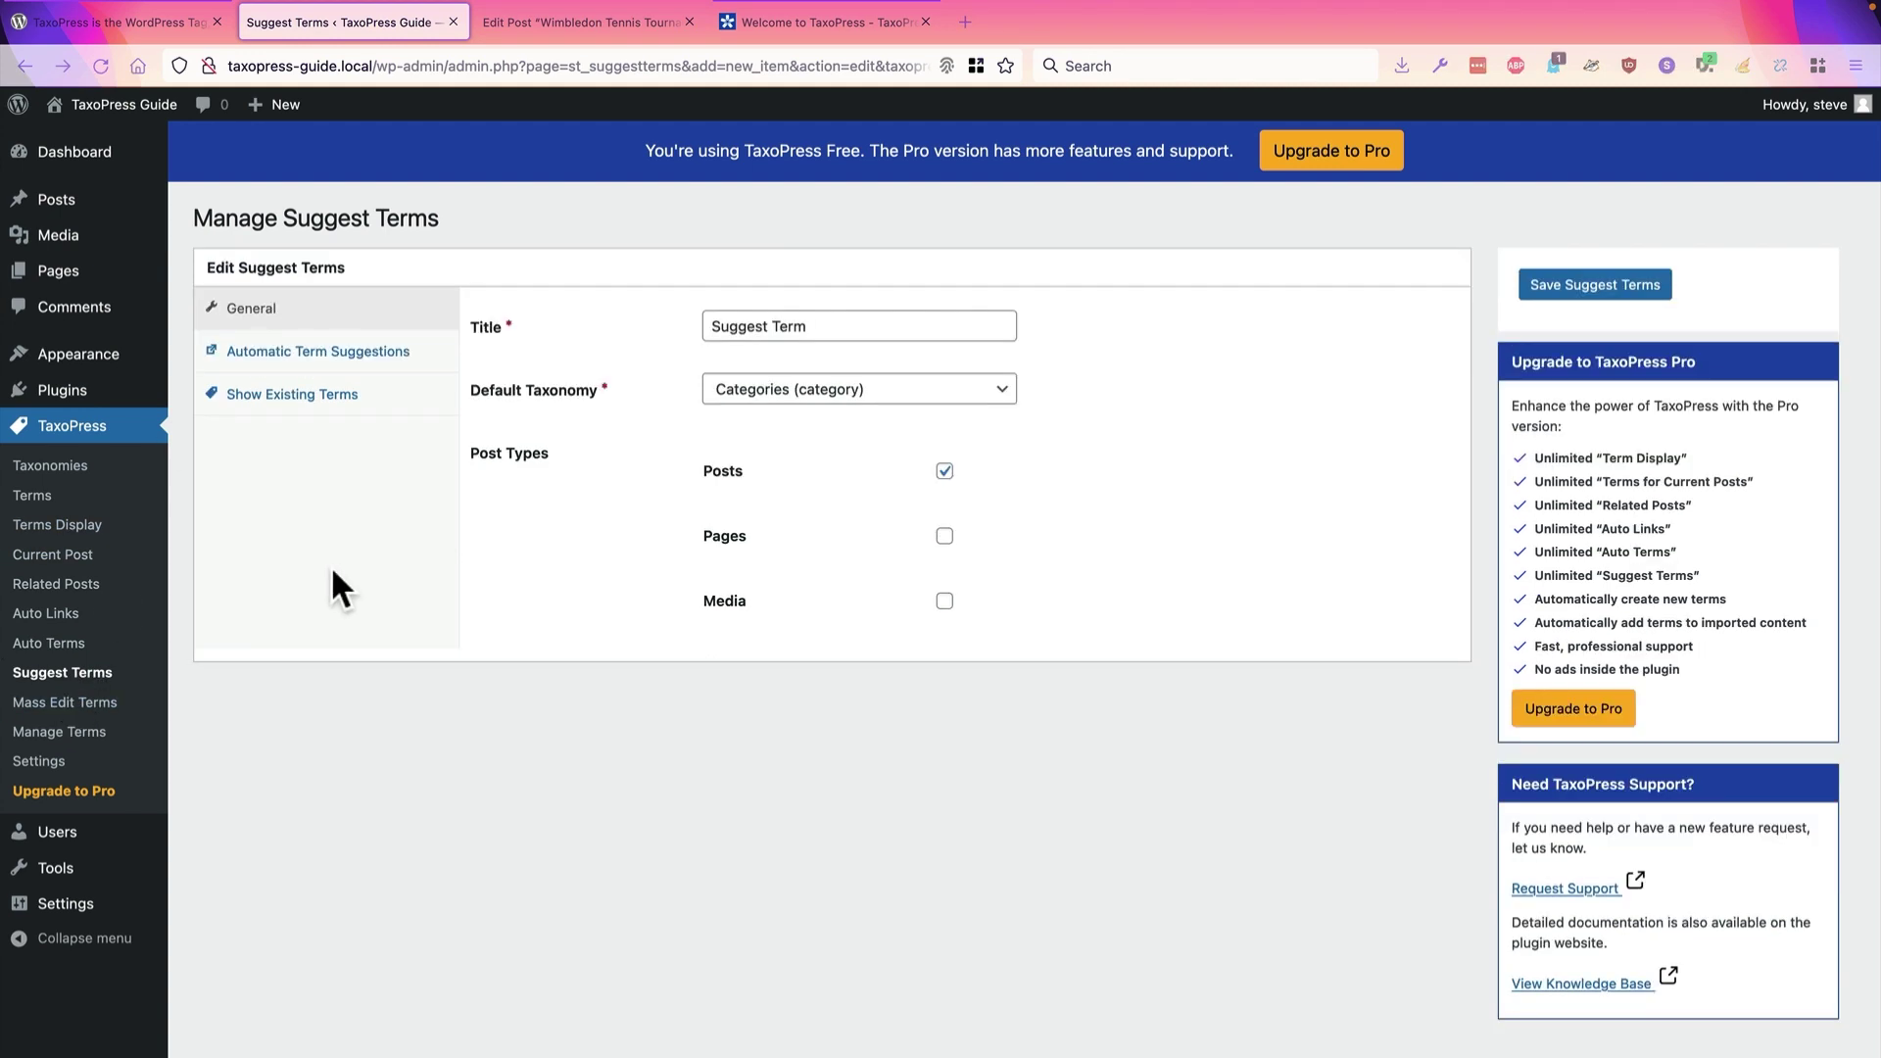
# Step: Load Mass Edit Terms for Posts with the Categories taxonomy
pyautogui.click(58, 701)
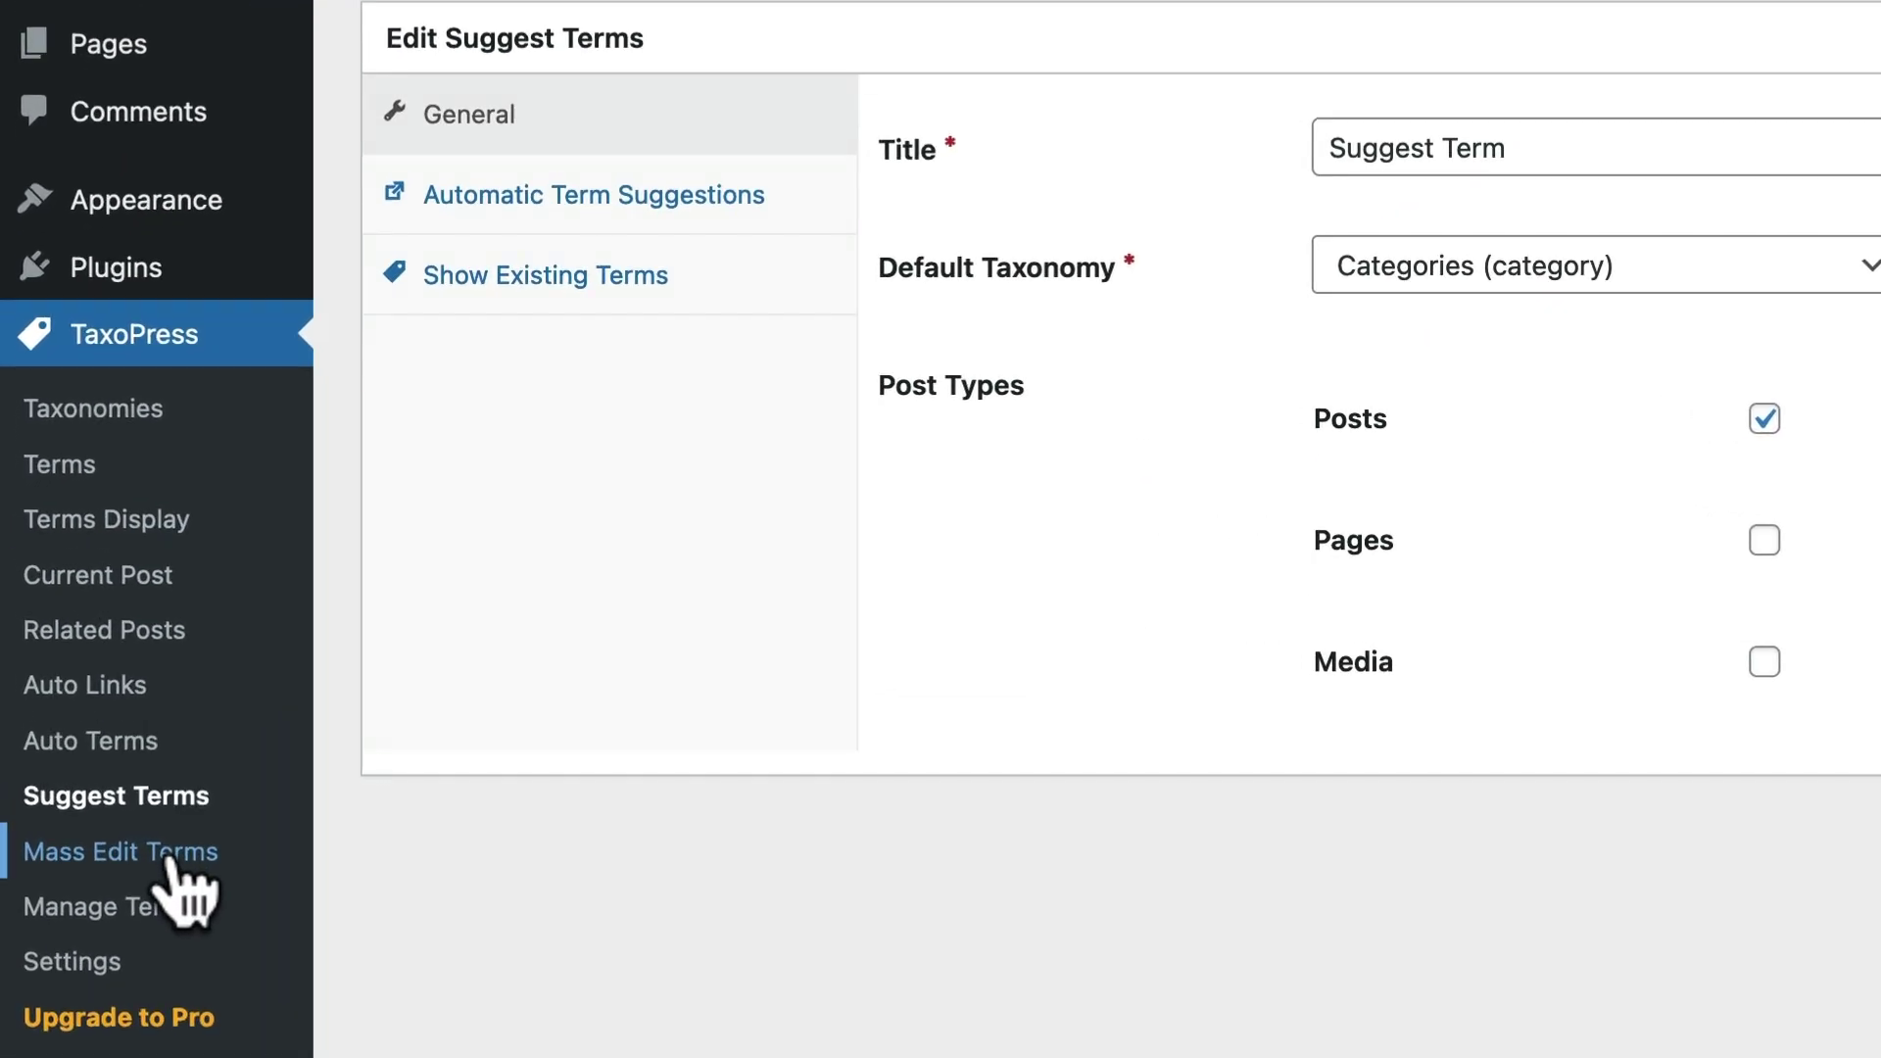
pyautogui.click(168, 860)
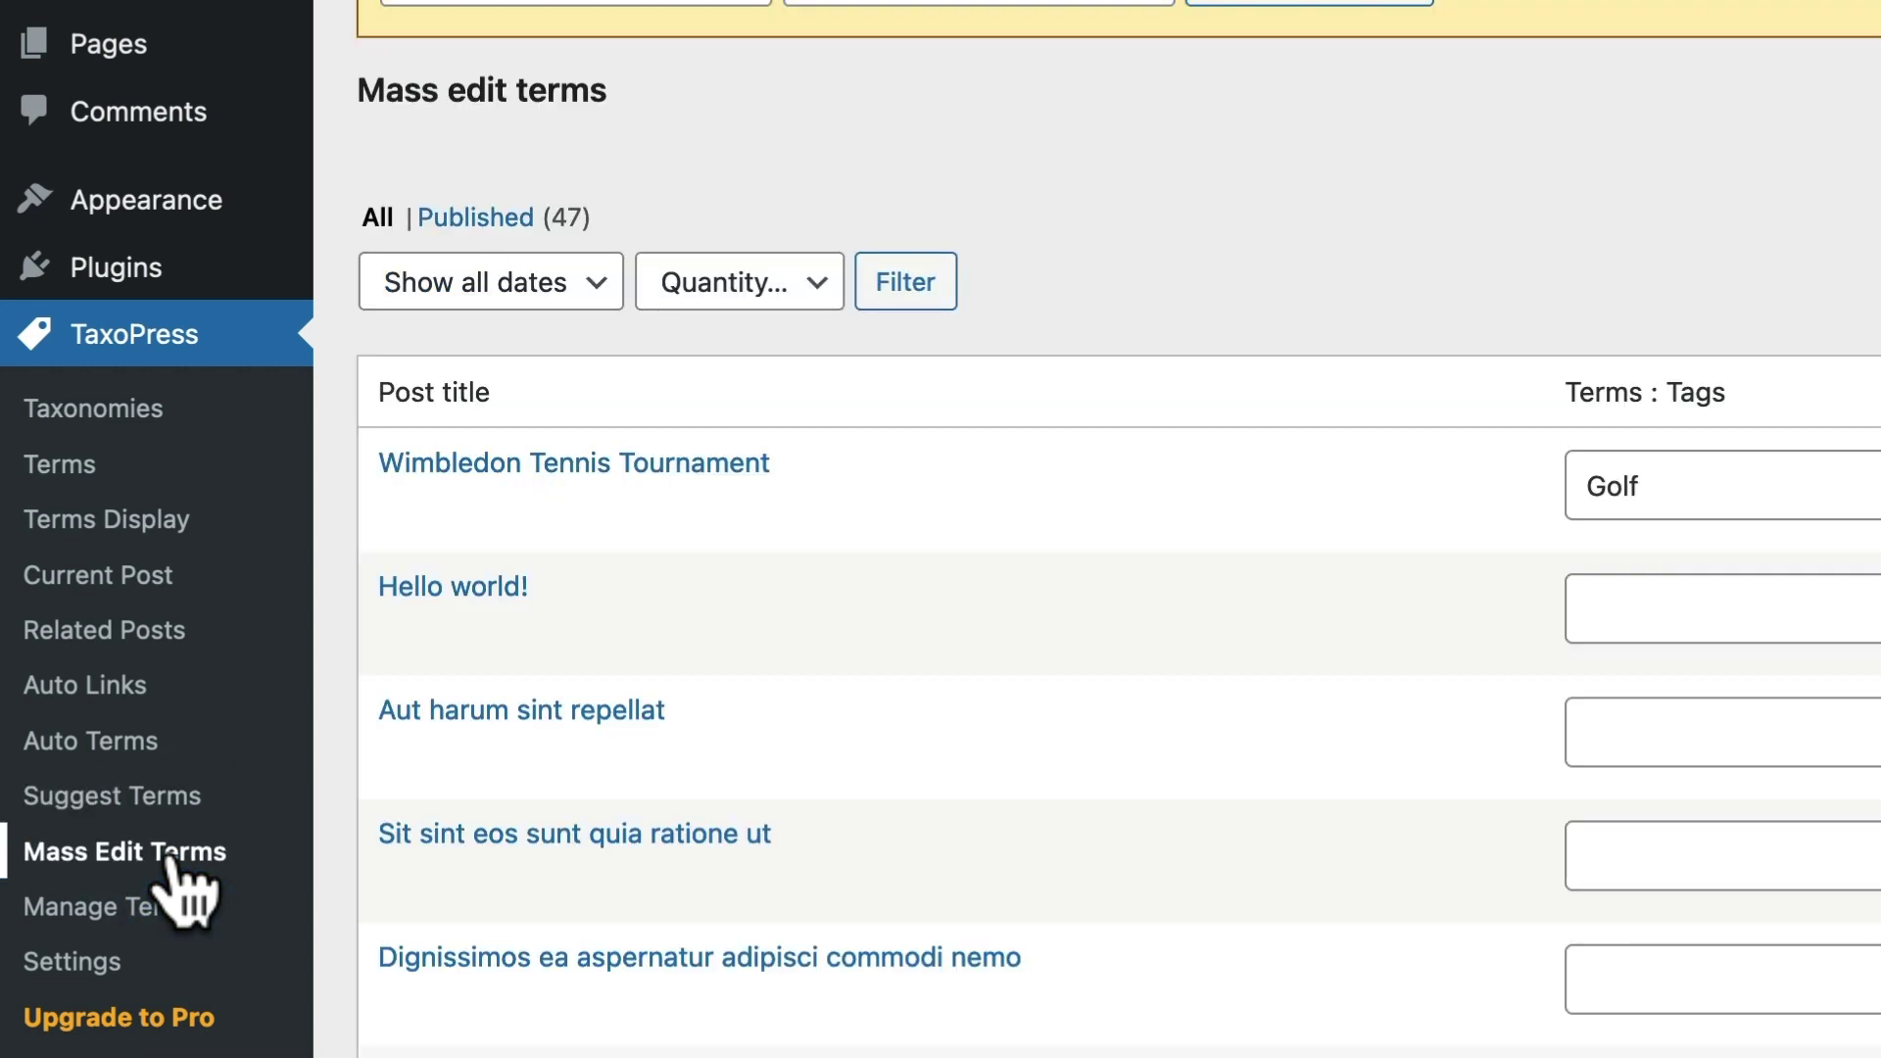
pyautogui.click(1025, 3)
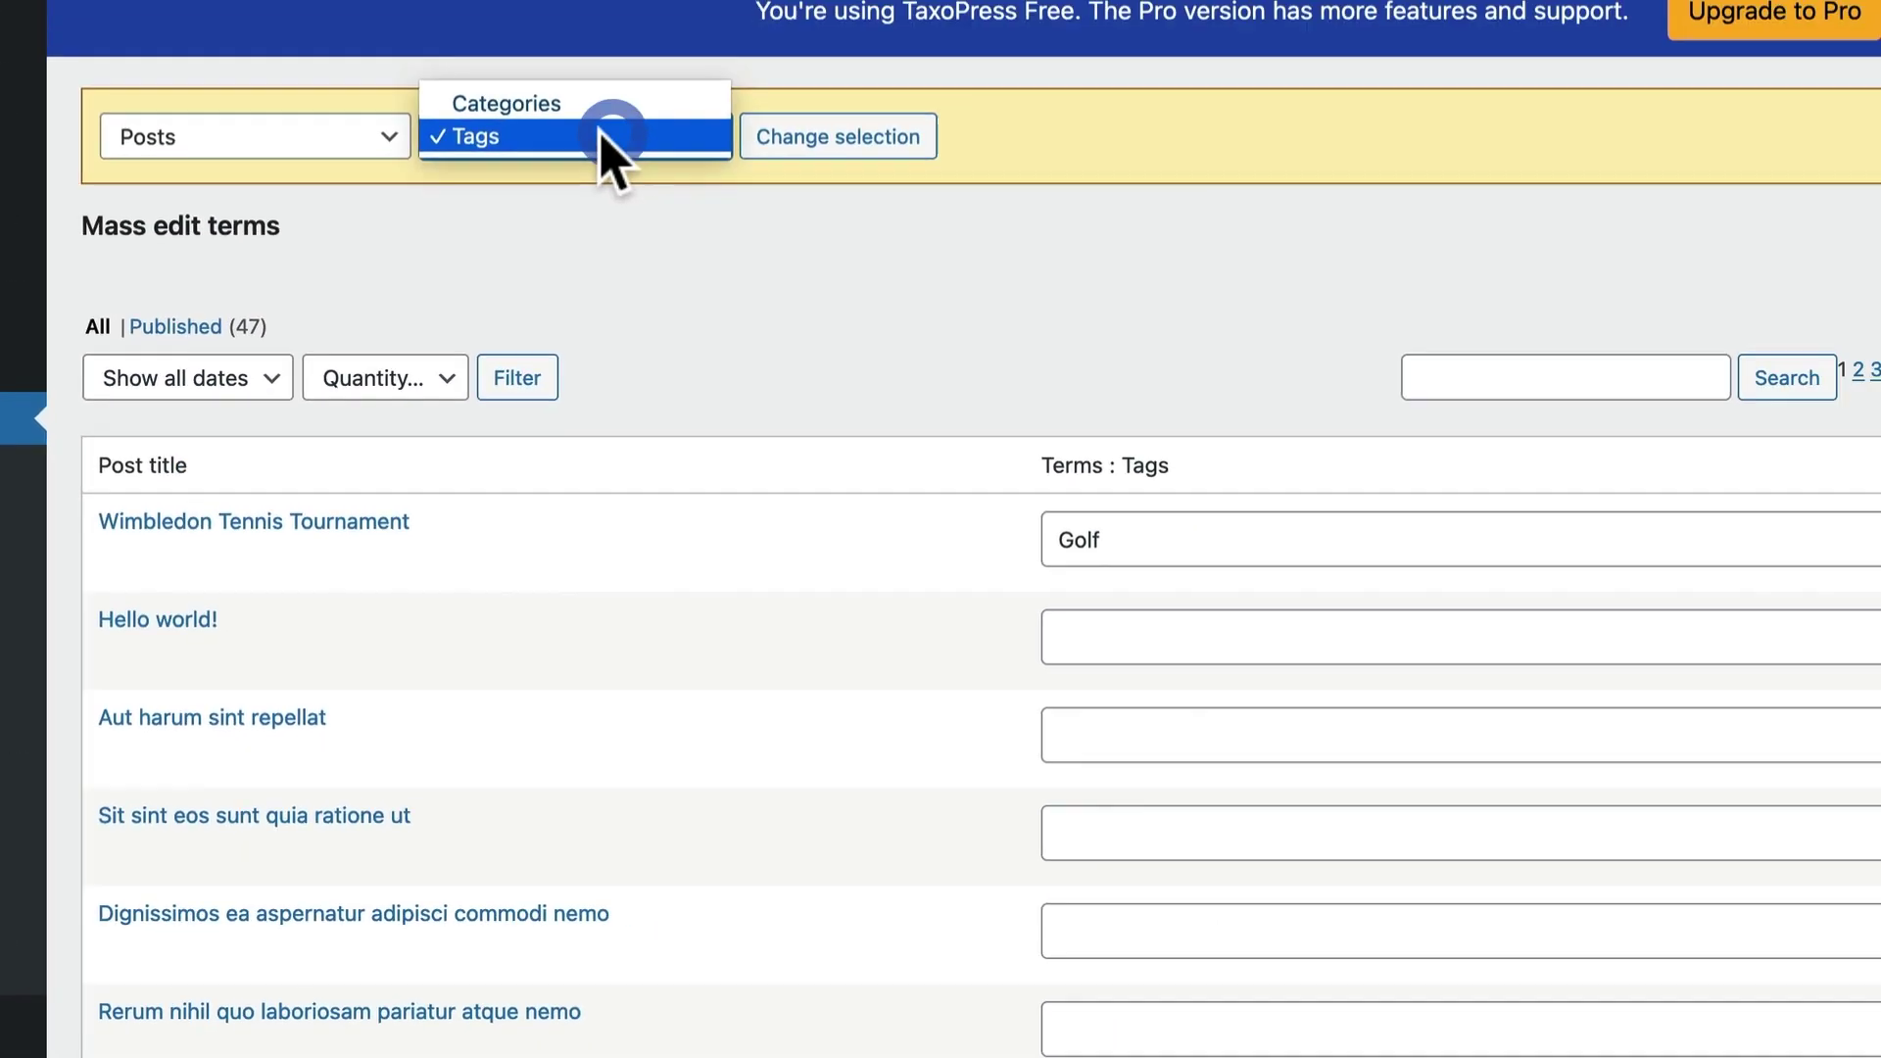
pyautogui.click(488, 110)
pyautogui.click(796, 149)
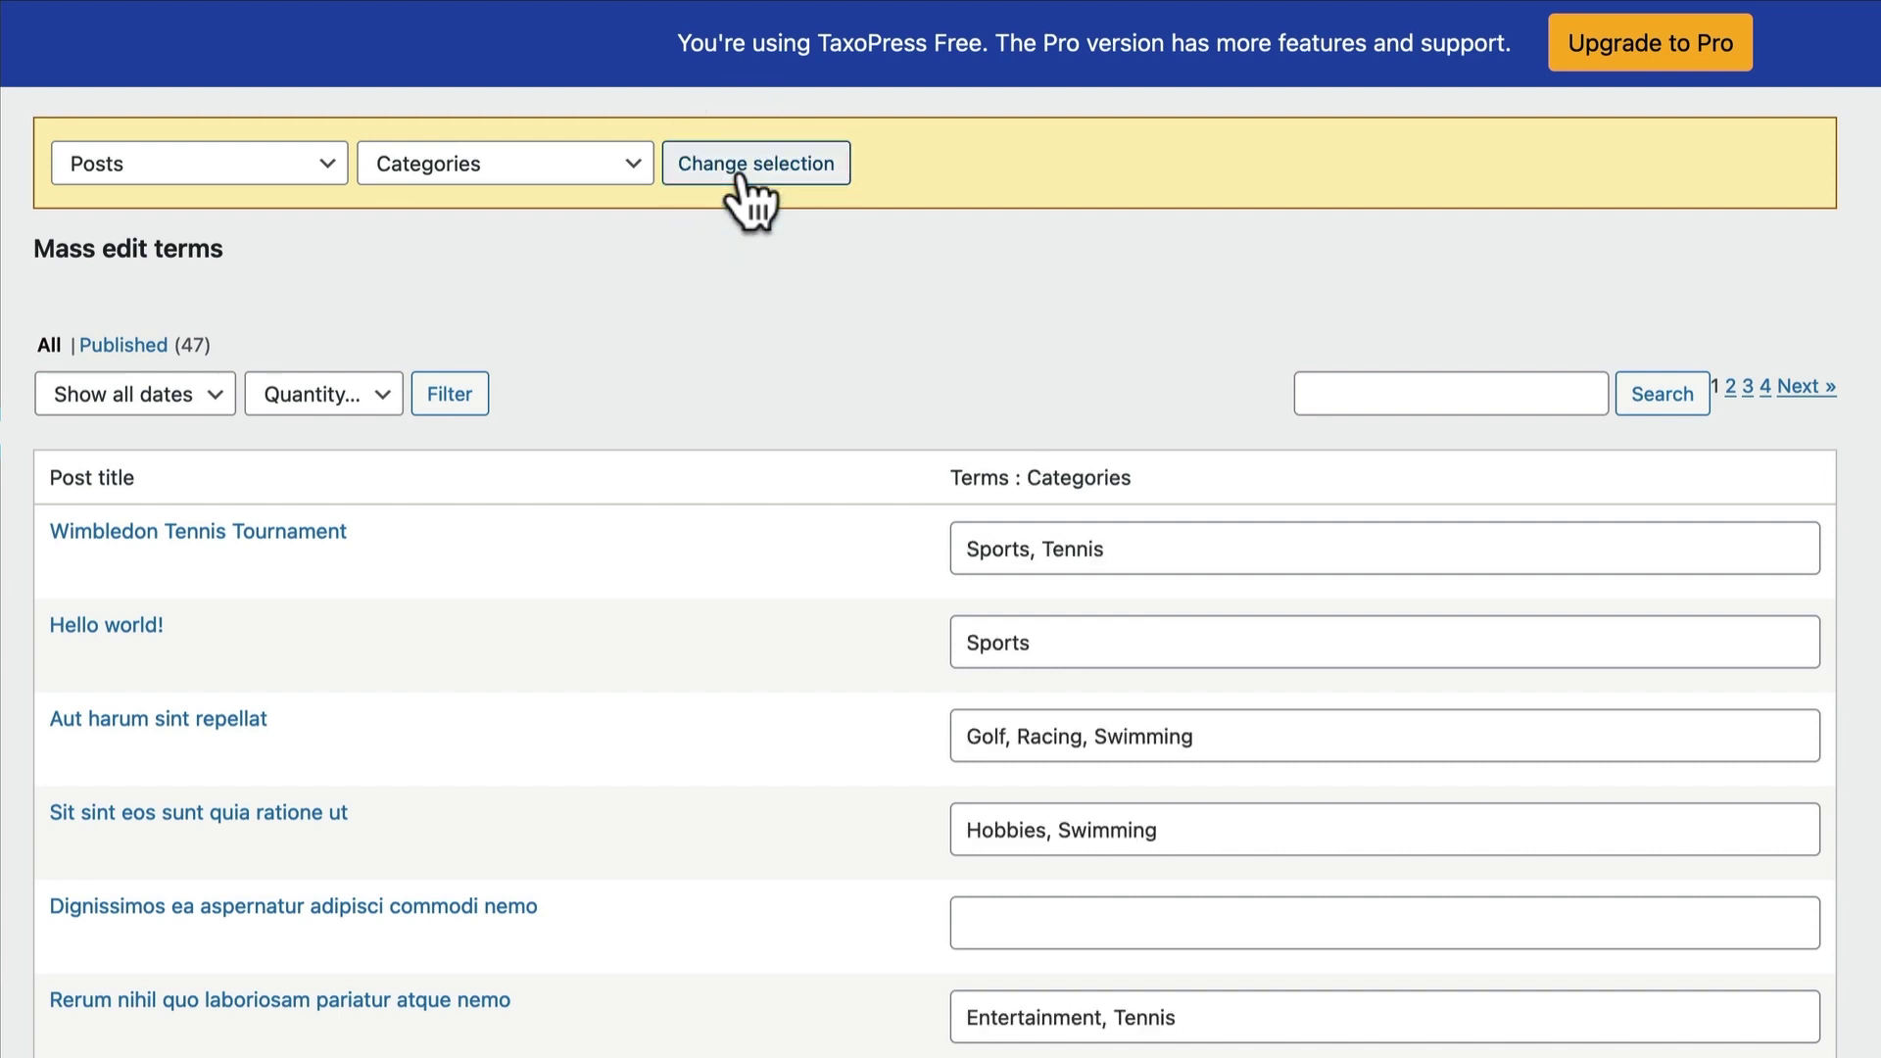
pyautogui.scroll(-2, 722, 695)
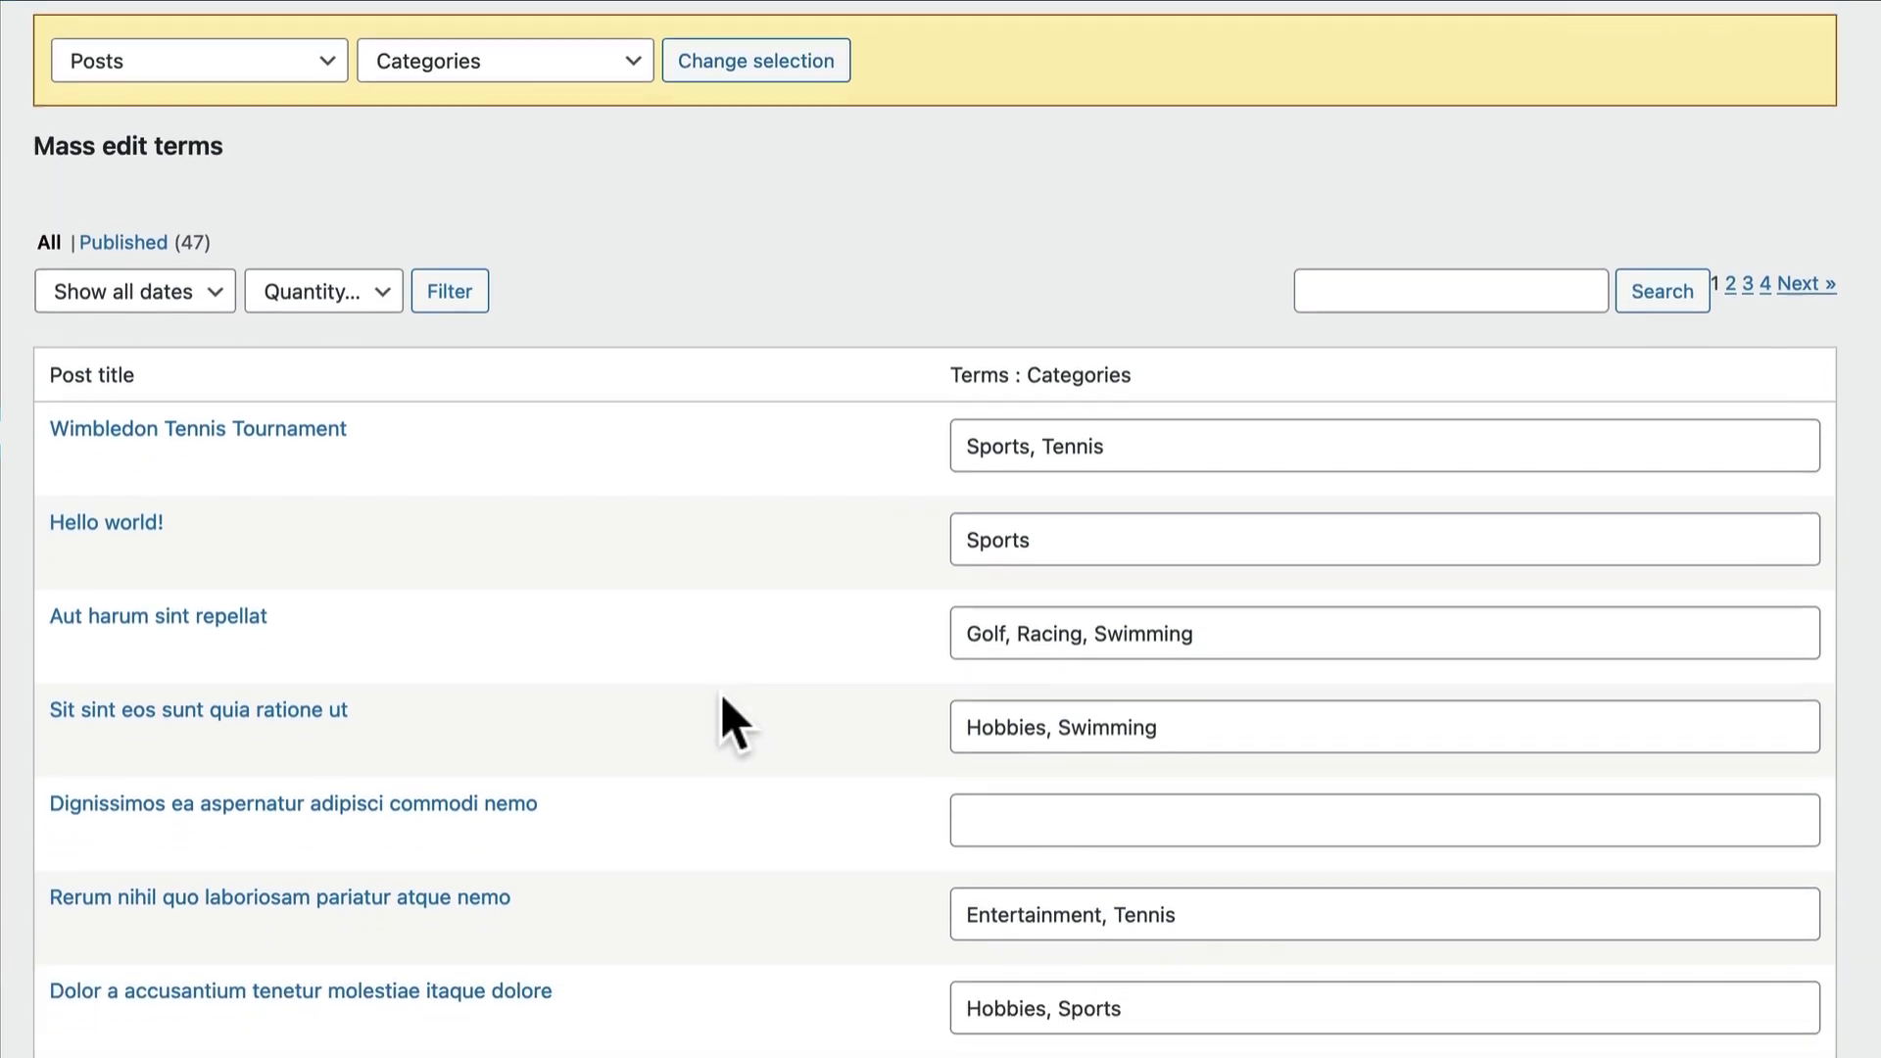
pyautogui.scroll(2, 721, 694)
pyautogui.click(113, 157)
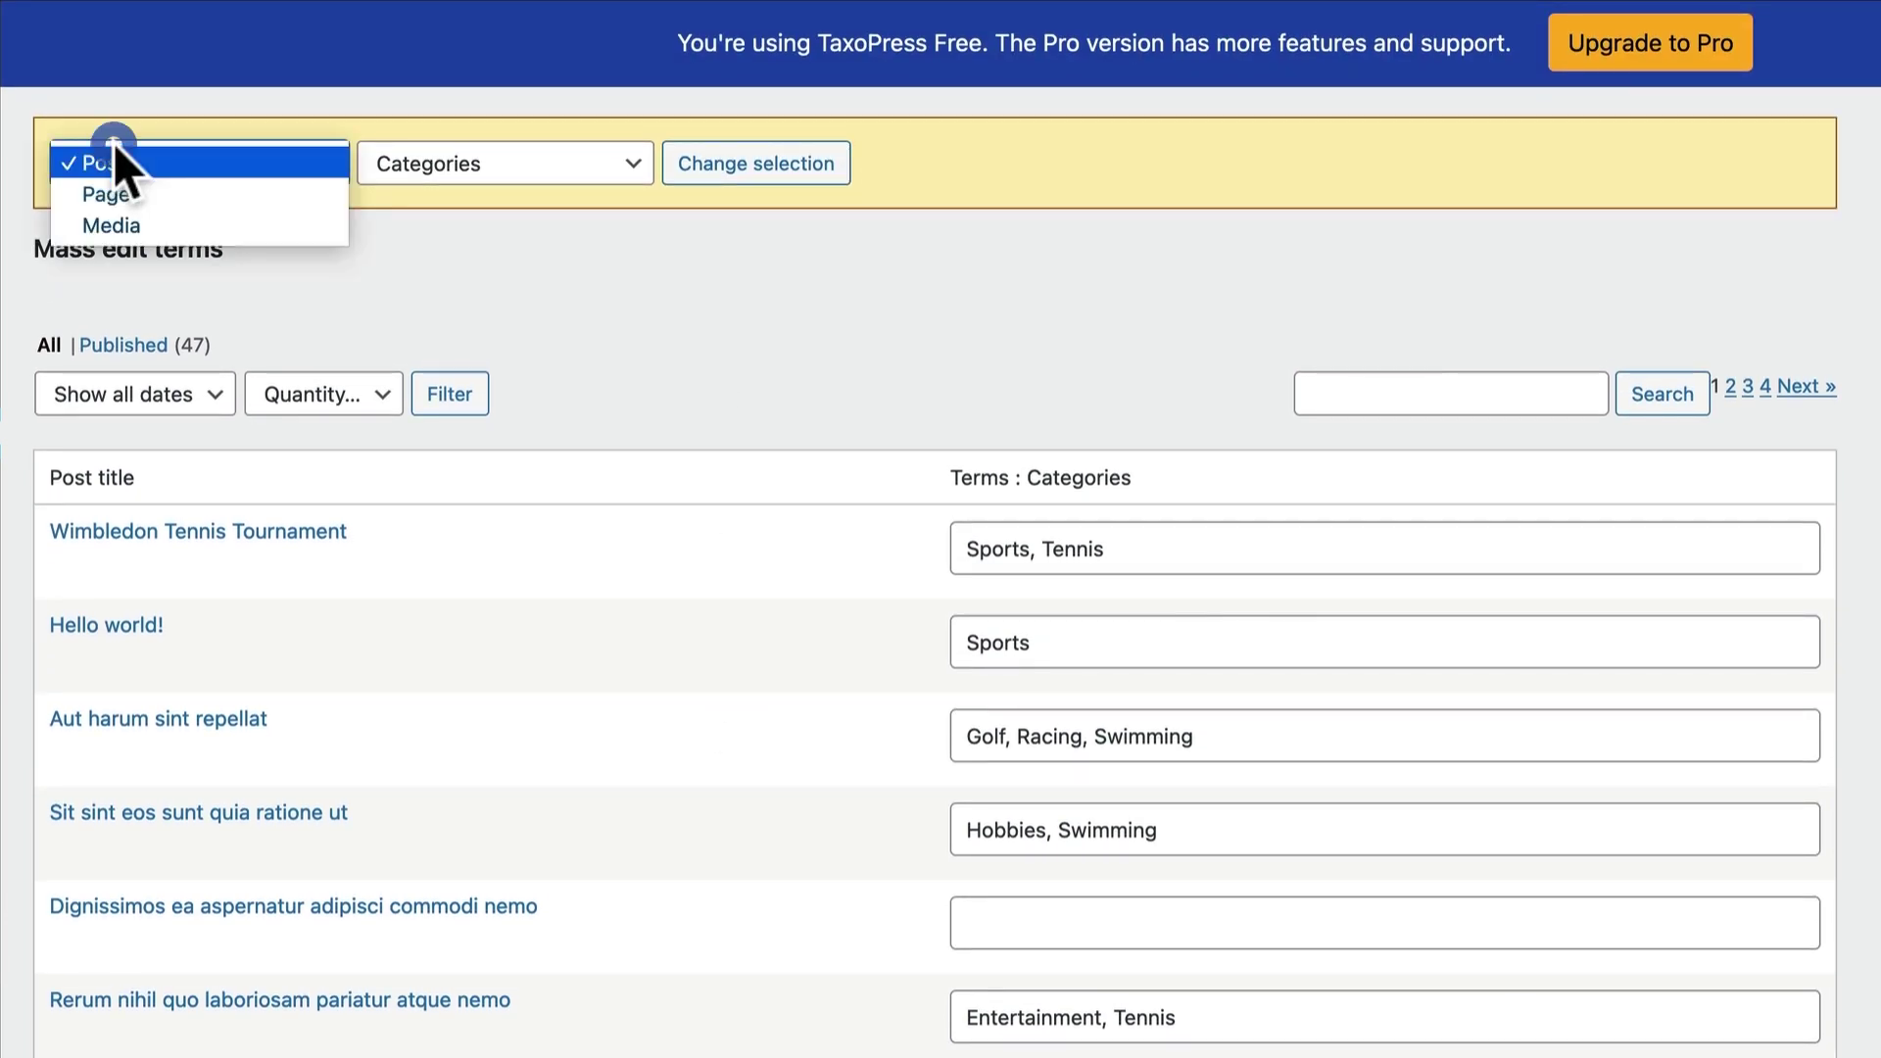
pyautogui.click(642, 167)
pyautogui.click(719, 269)
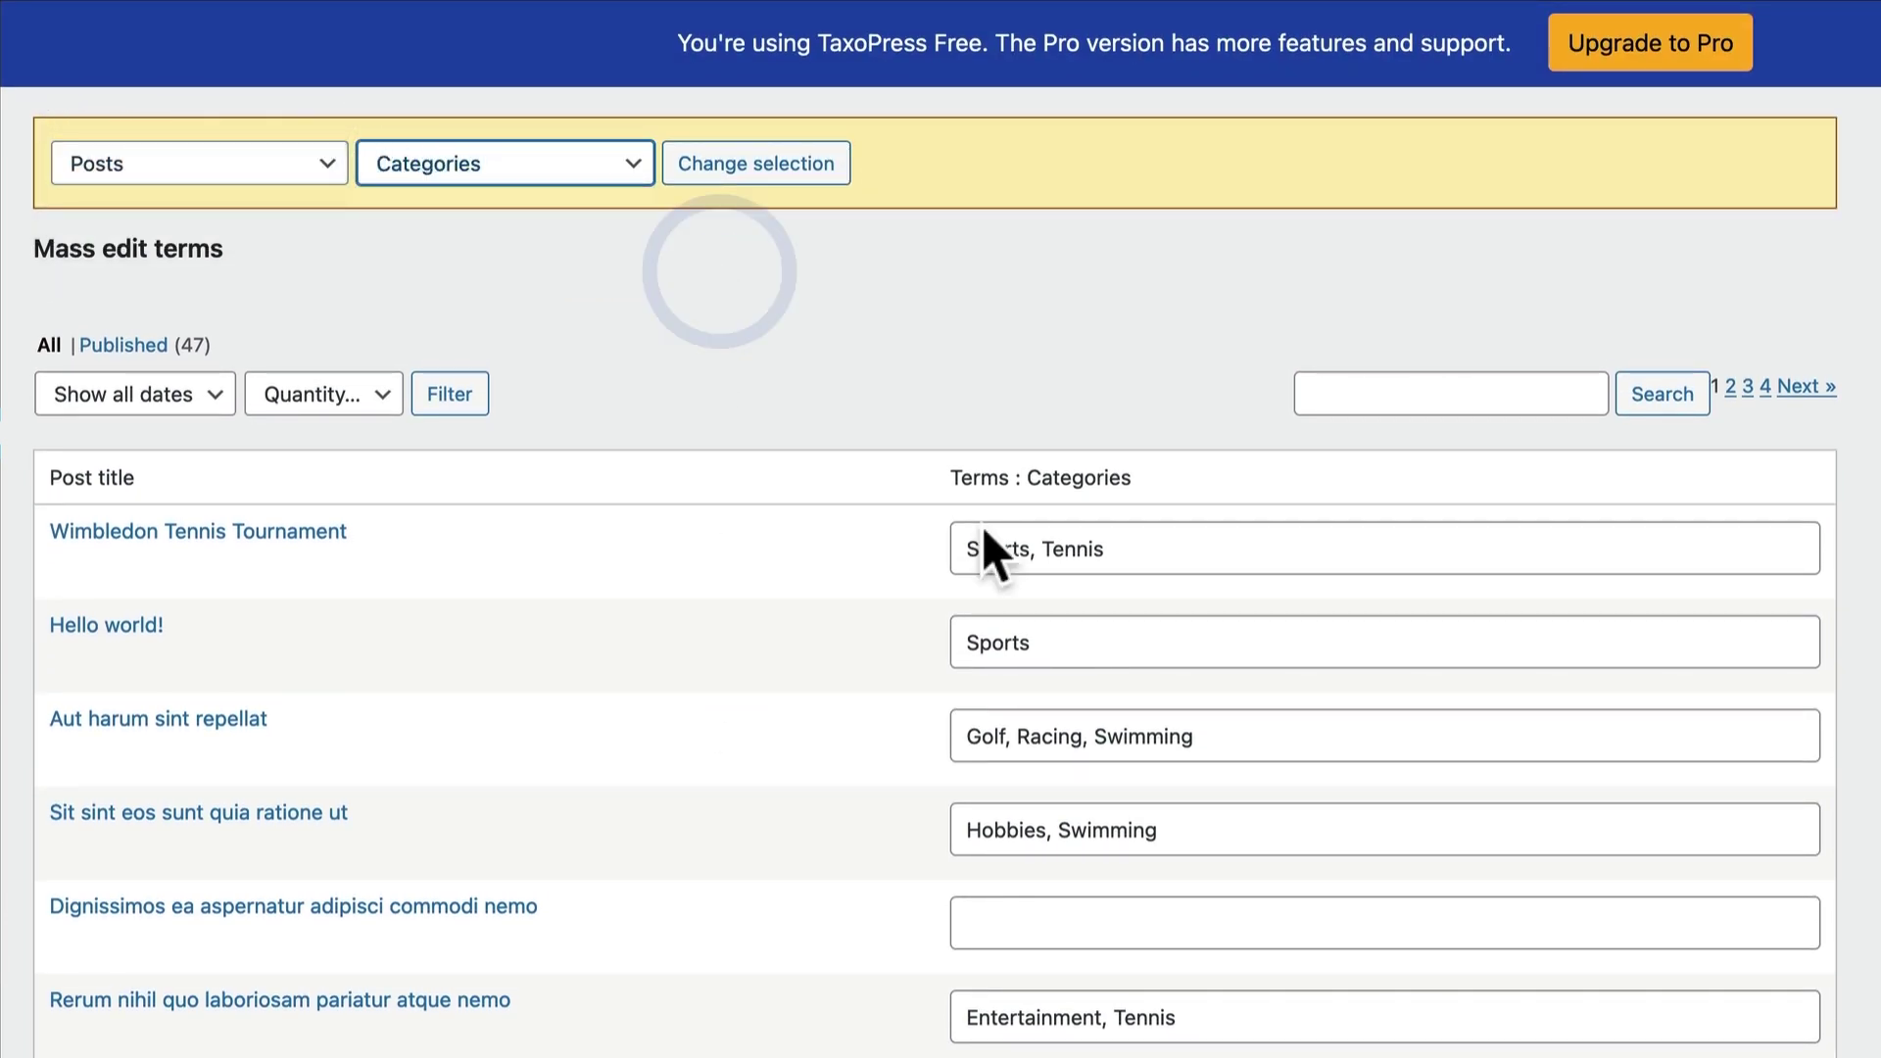
# Step: Append Test Category and Basketball to the Wimbledon post's category field
pyautogui.click(1127, 550)
pyautogui.write(', Te')
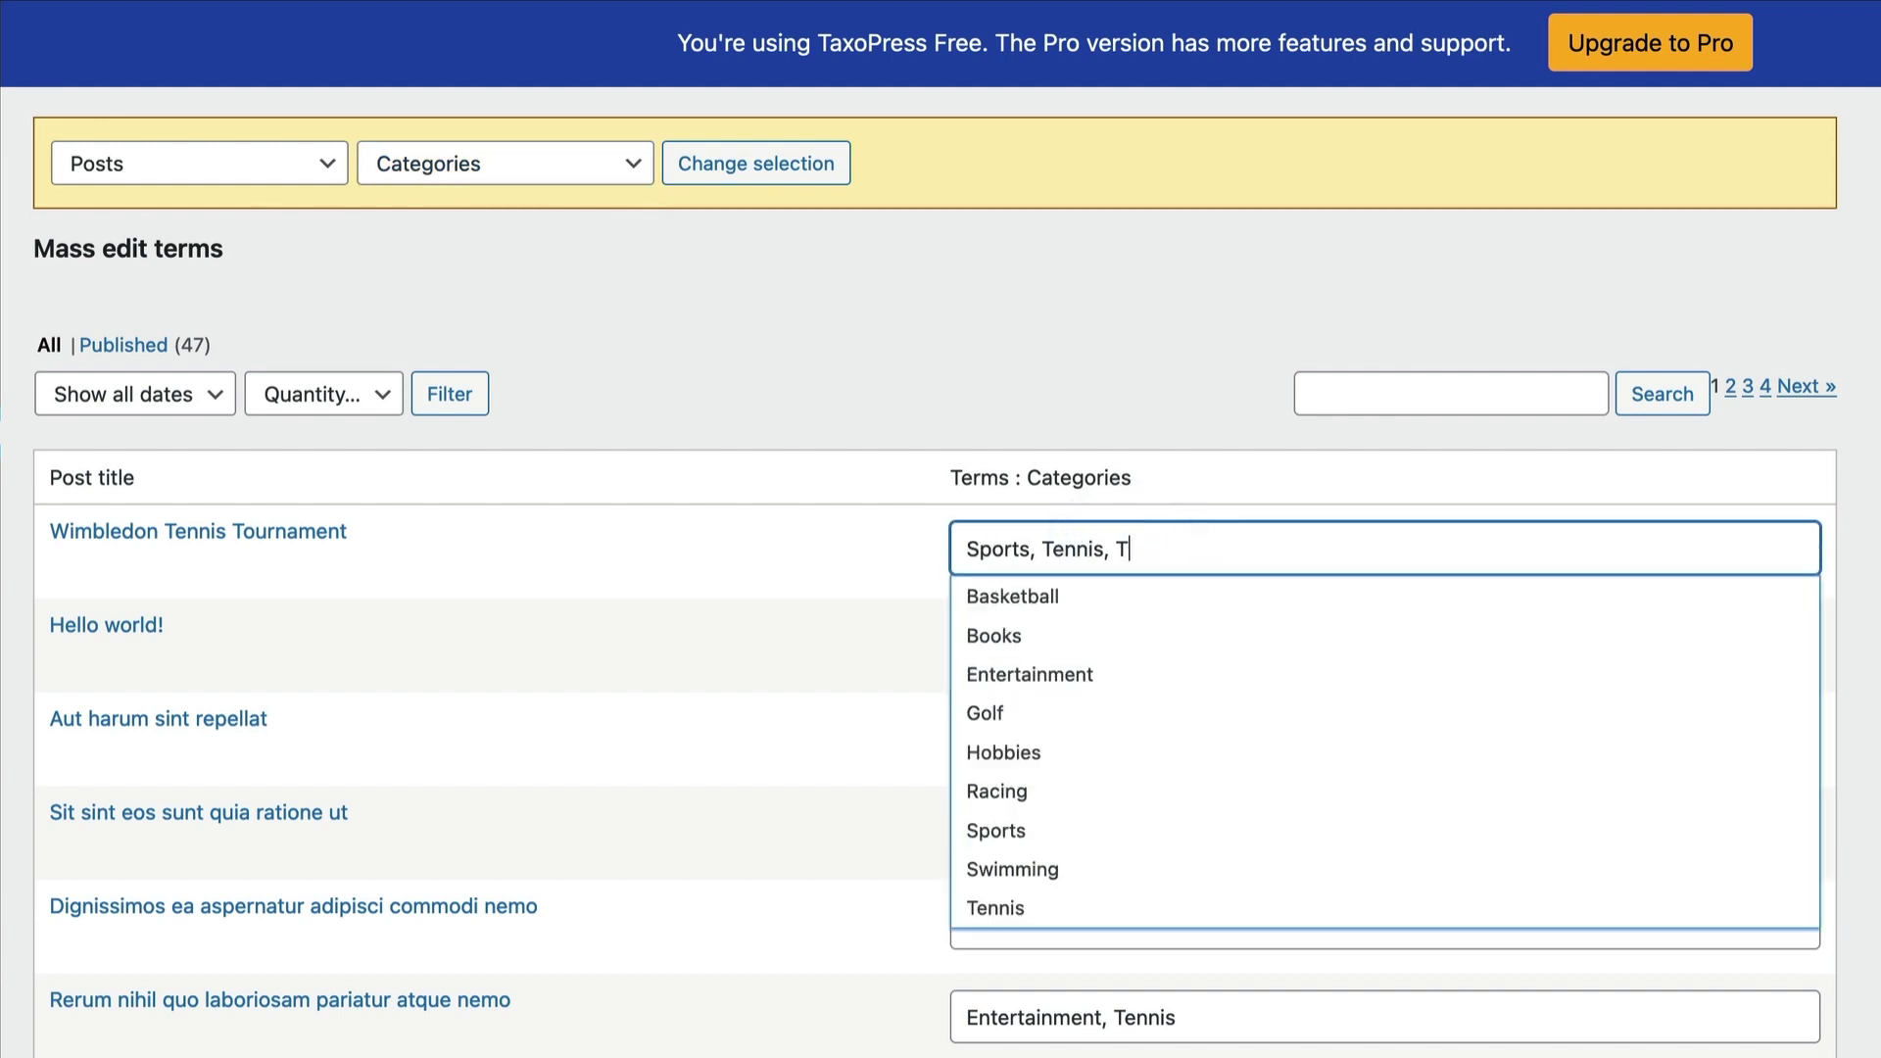
pyautogui.write(', Ba')
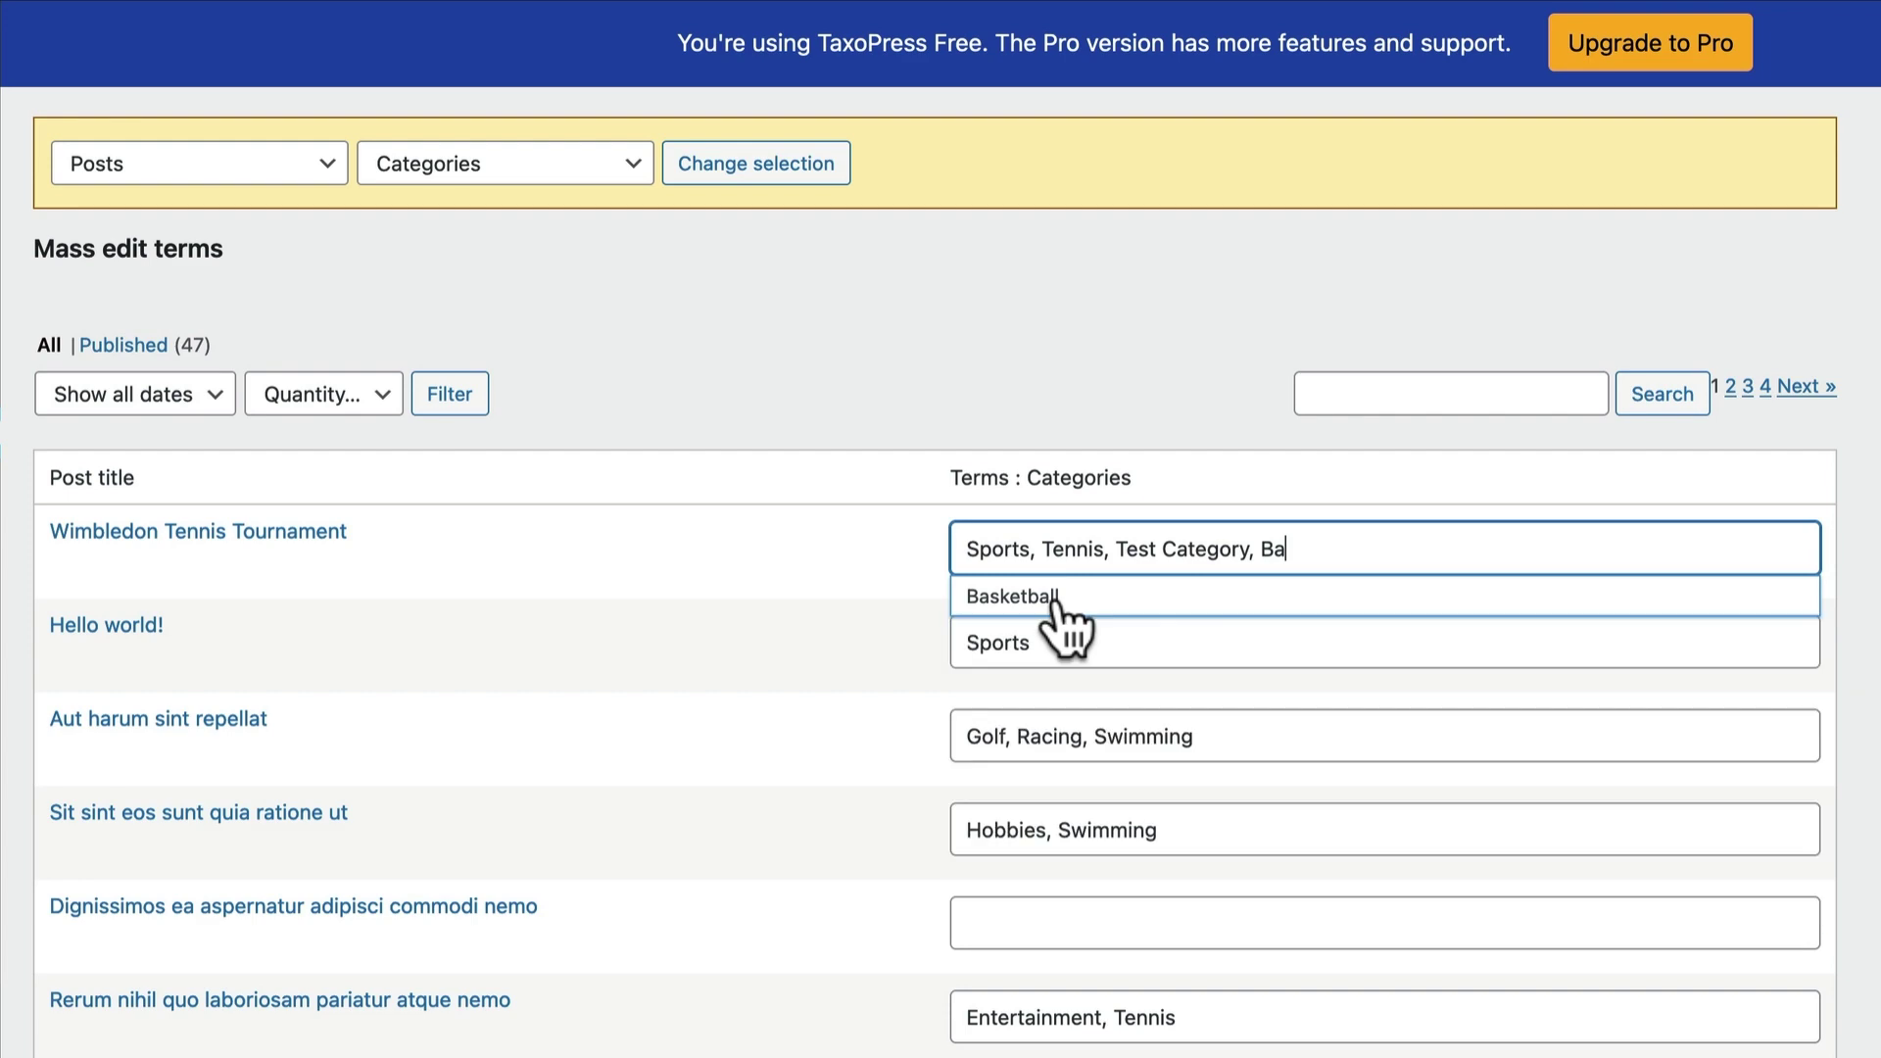
pyautogui.click(1056, 597)
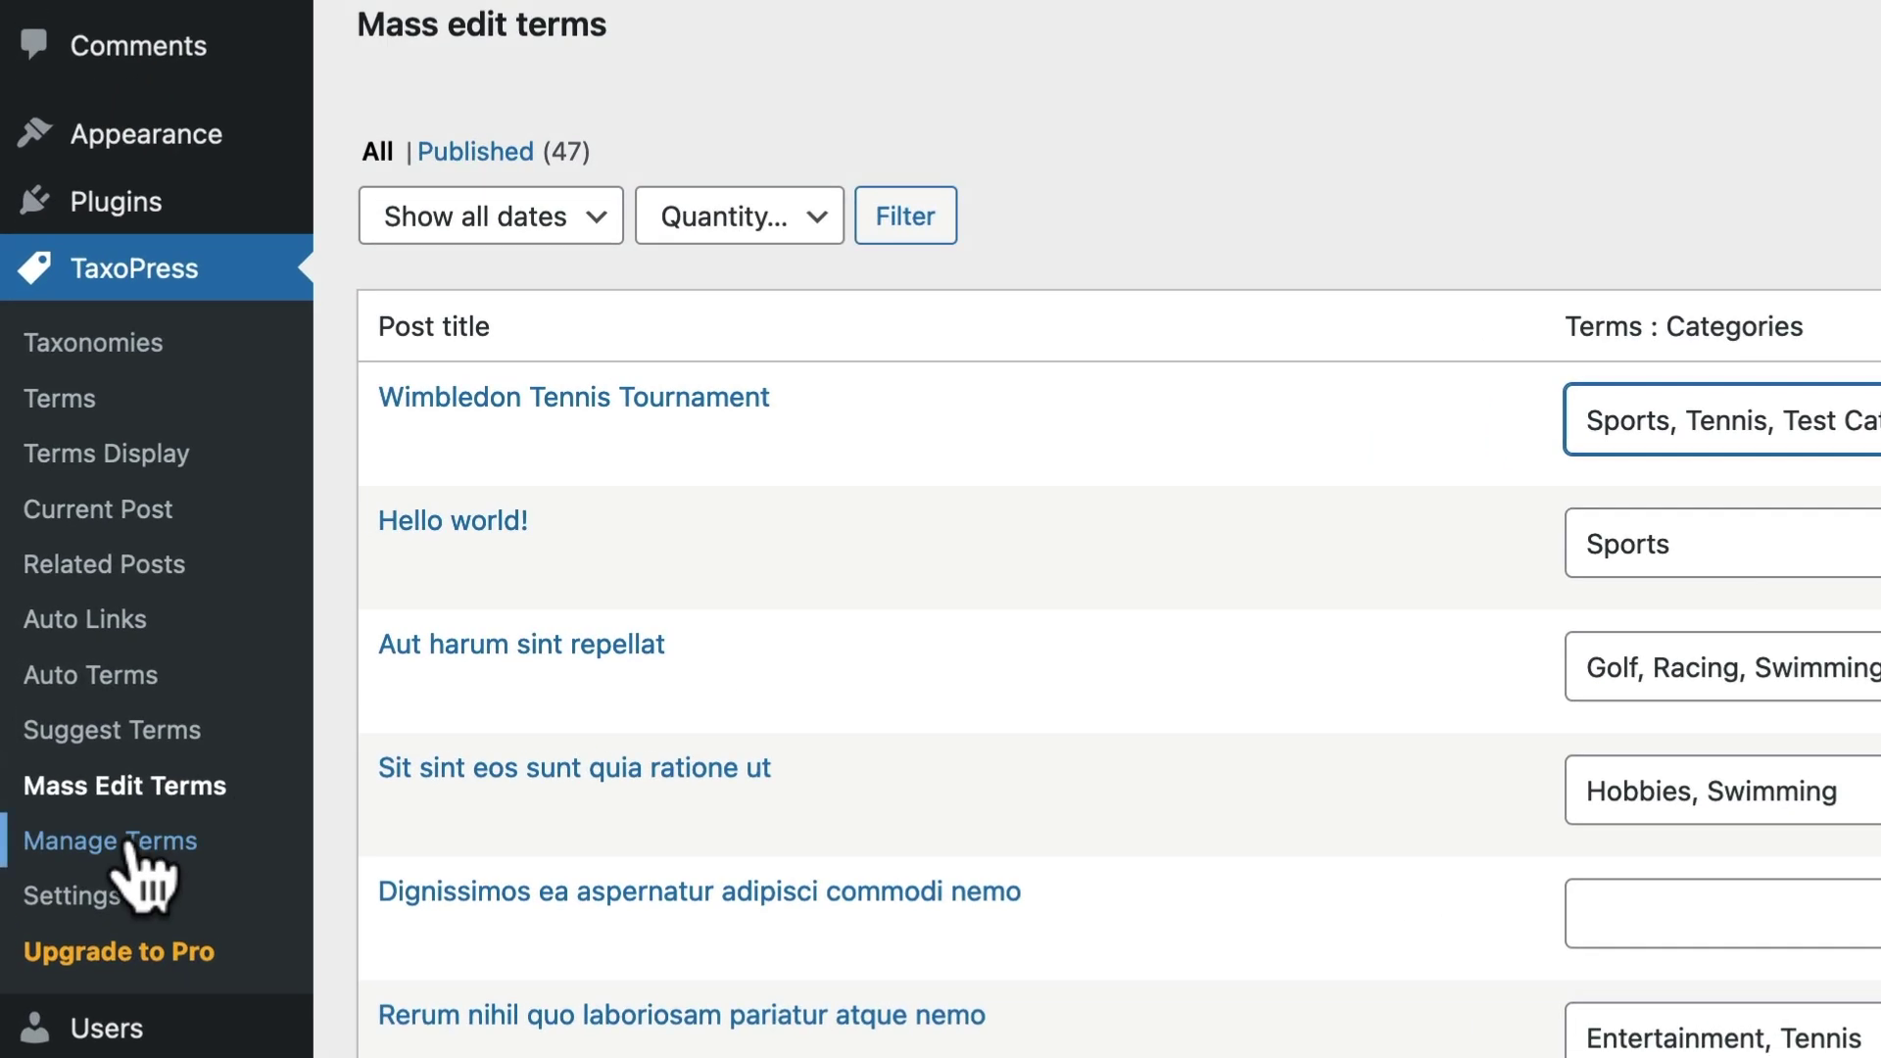
# Step: Open Manage Terms and step through Merge, Remove and Delete to the rarely-used-terms form
pyautogui.click(128, 842)
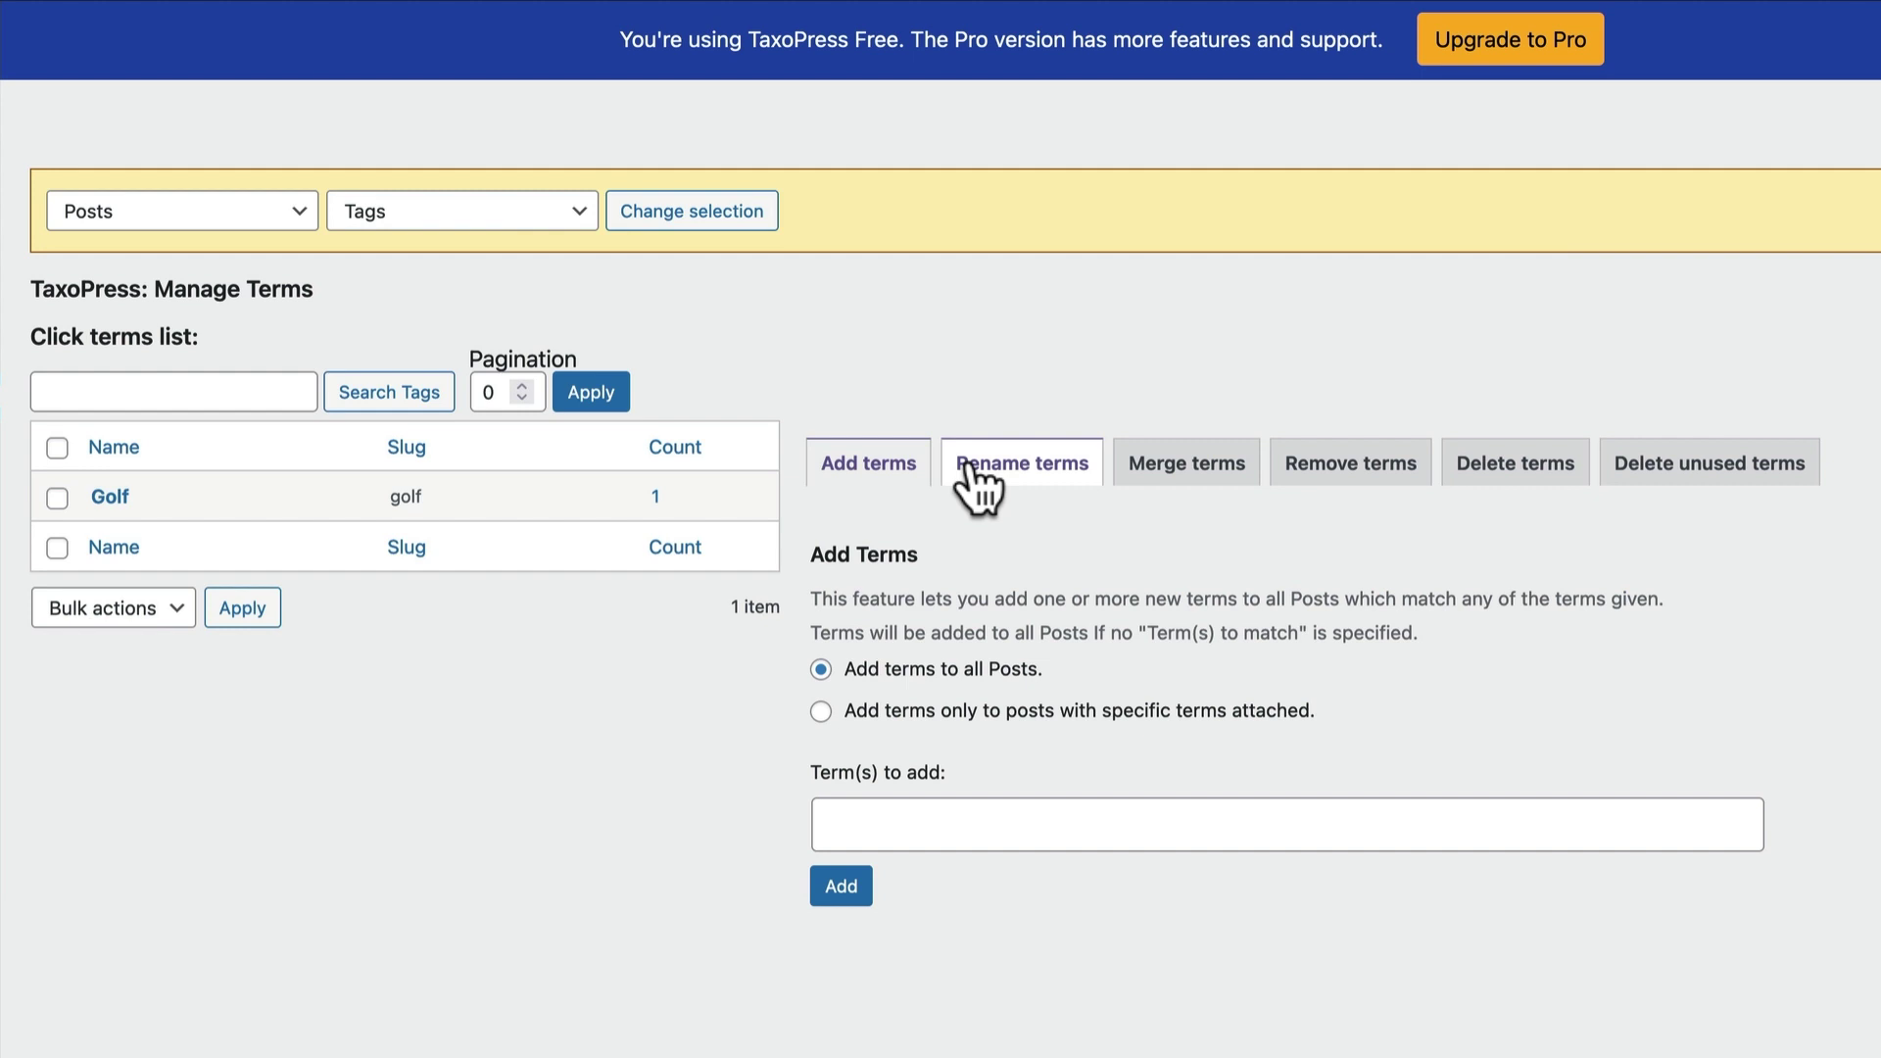
pyautogui.click(1181, 490)
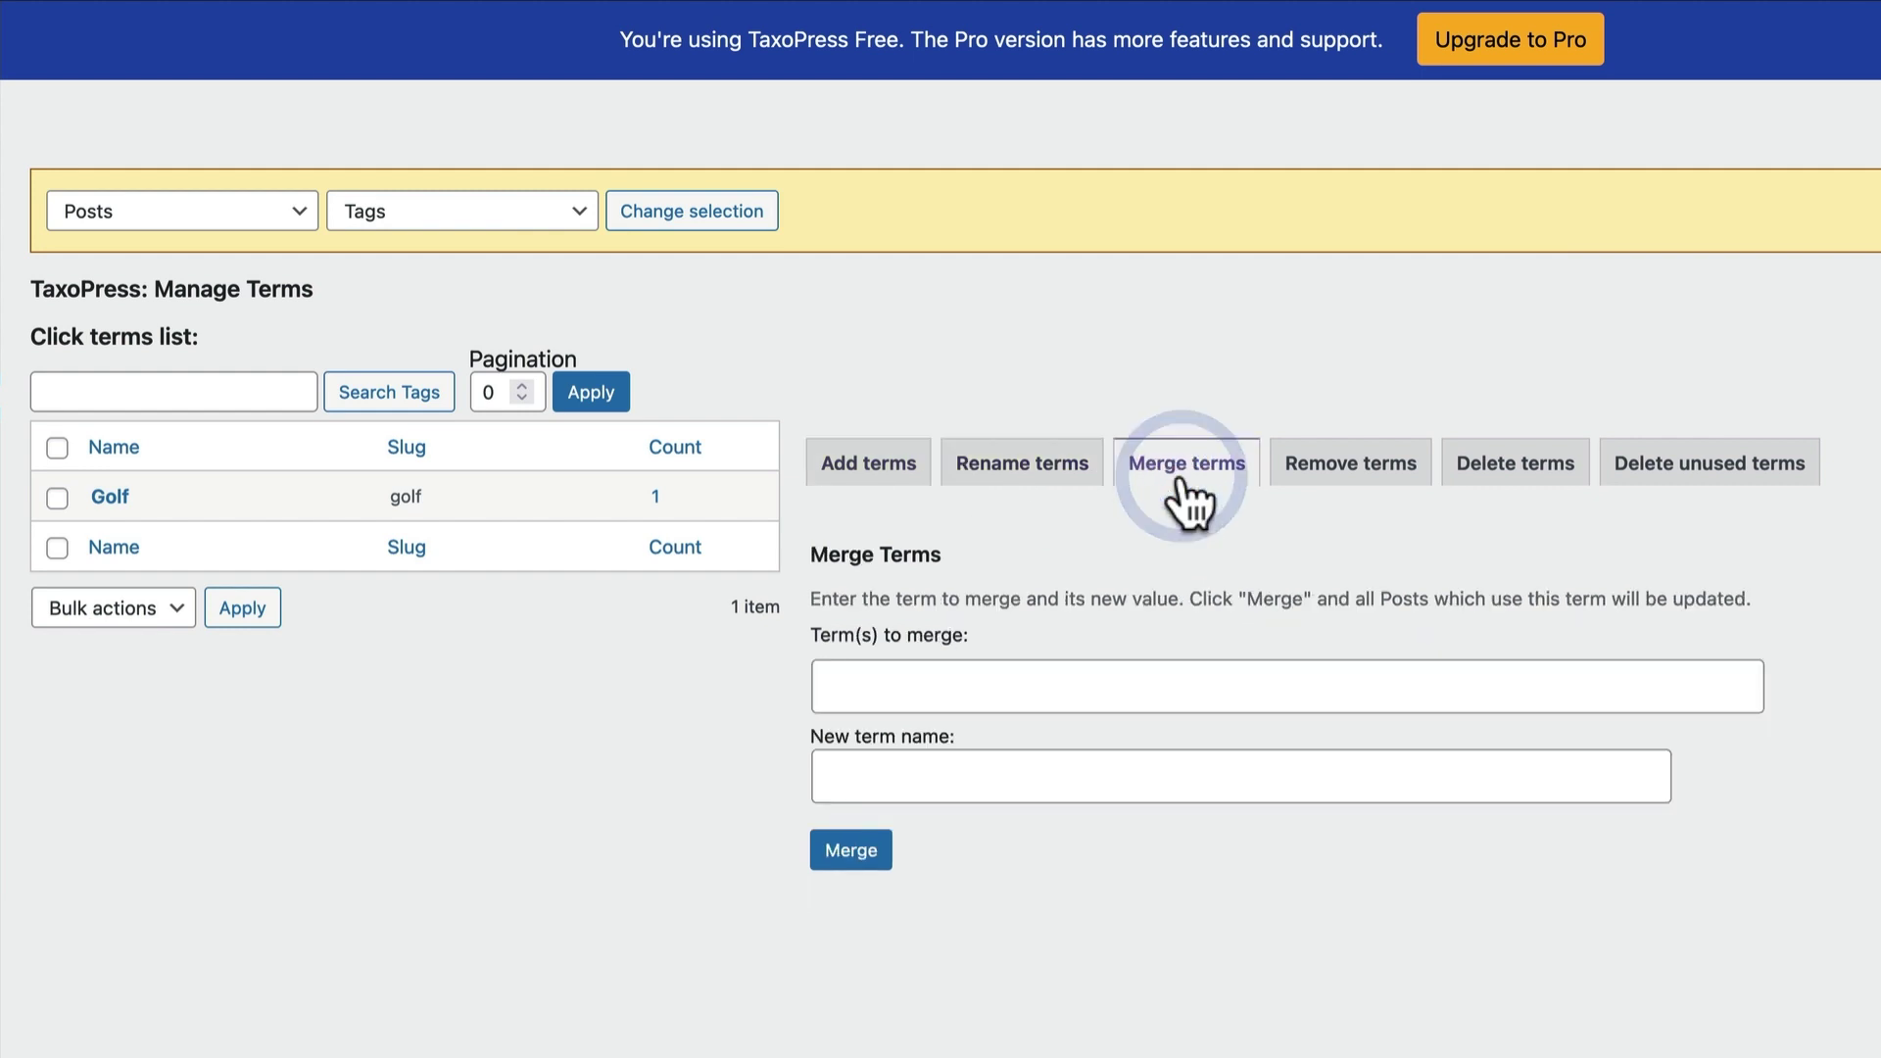
pyautogui.click(1399, 473)
pyautogui.click(1518, 471)
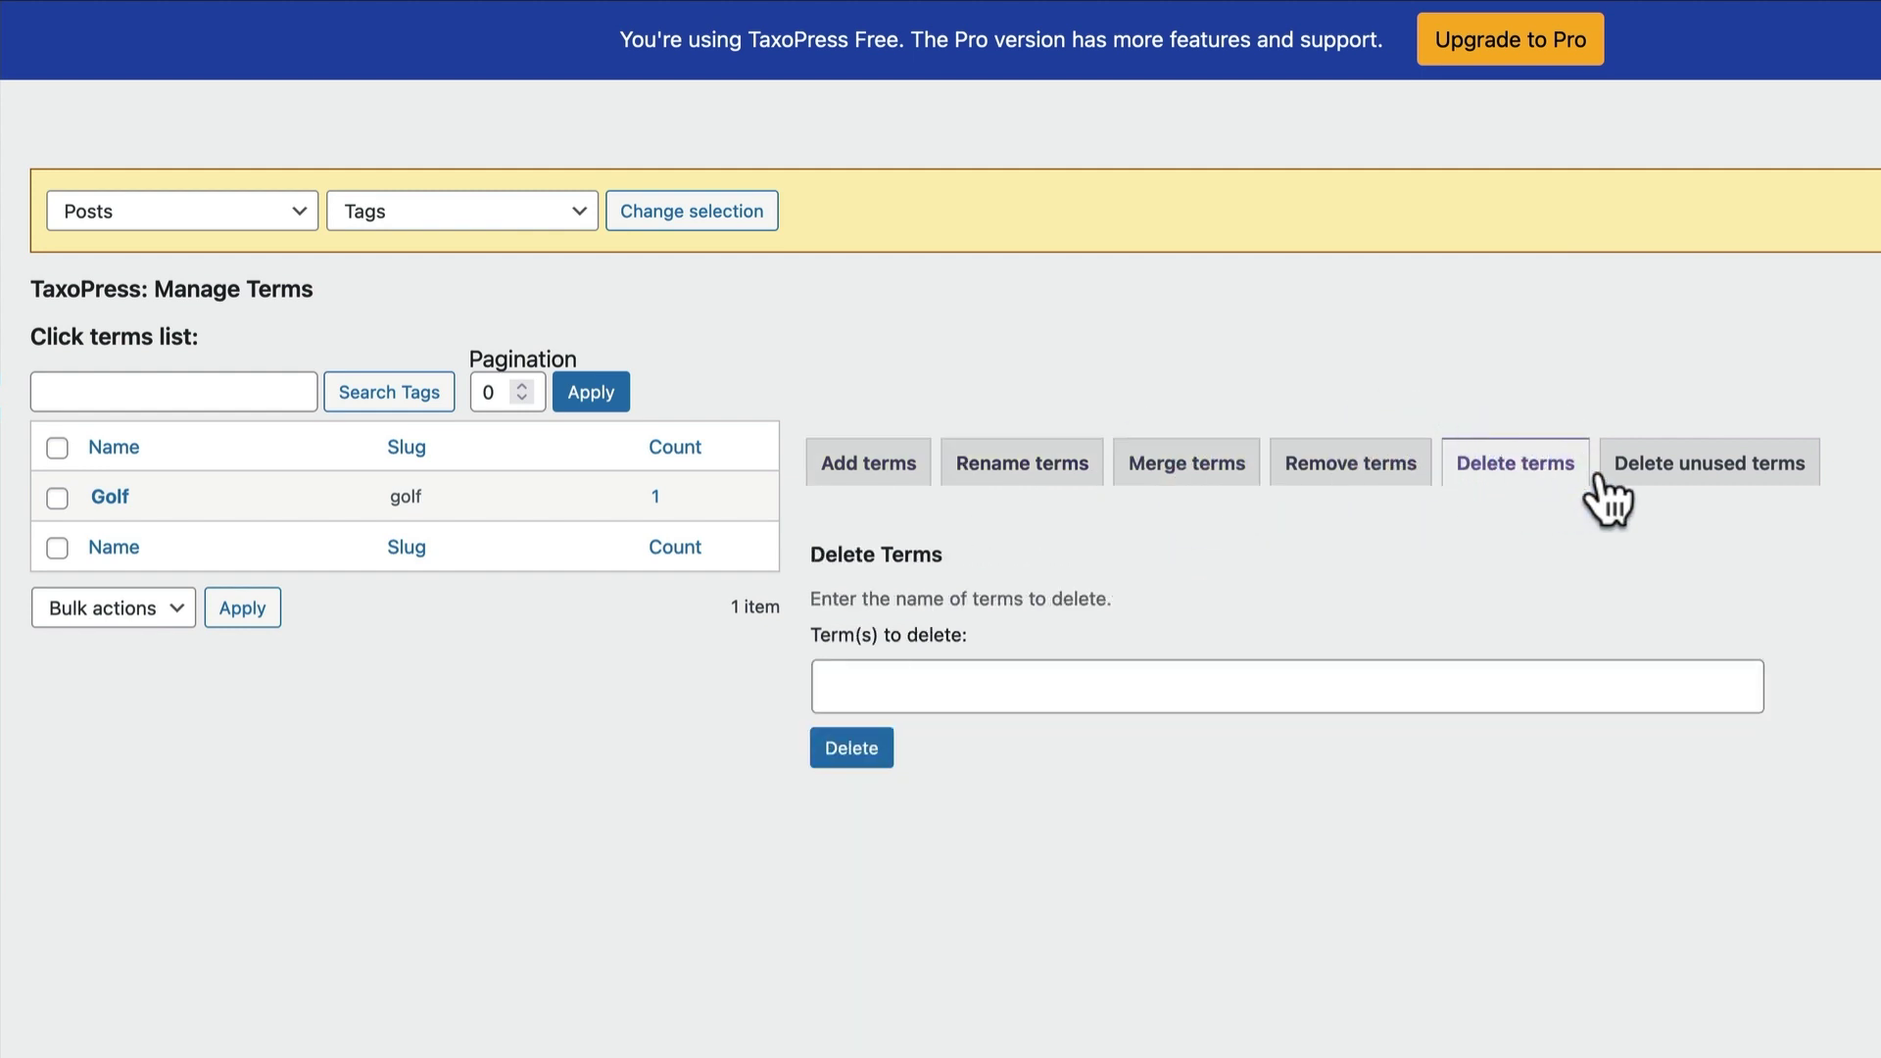
pyautogui.click(1666, 490)
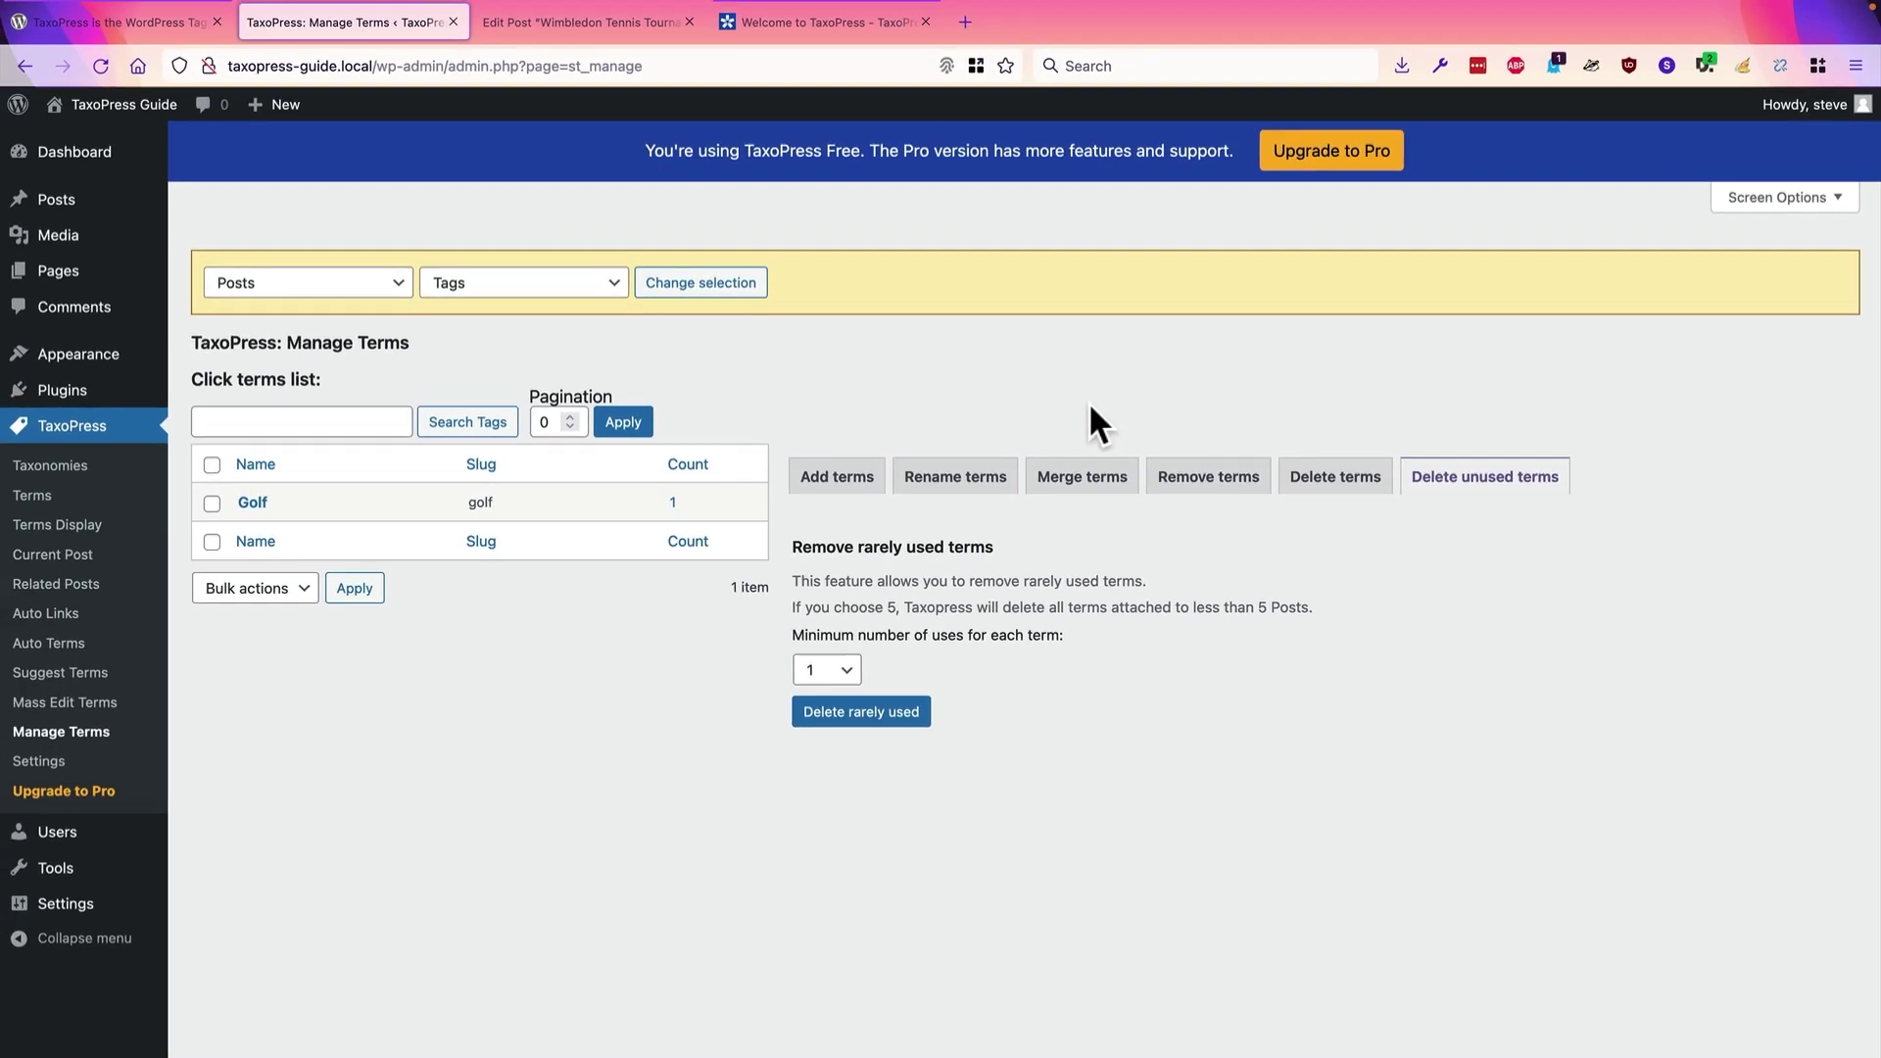
# Step: Switch to the 'Welcome to TaxoPress' homepage tab
pyautogui.click(797, 18)
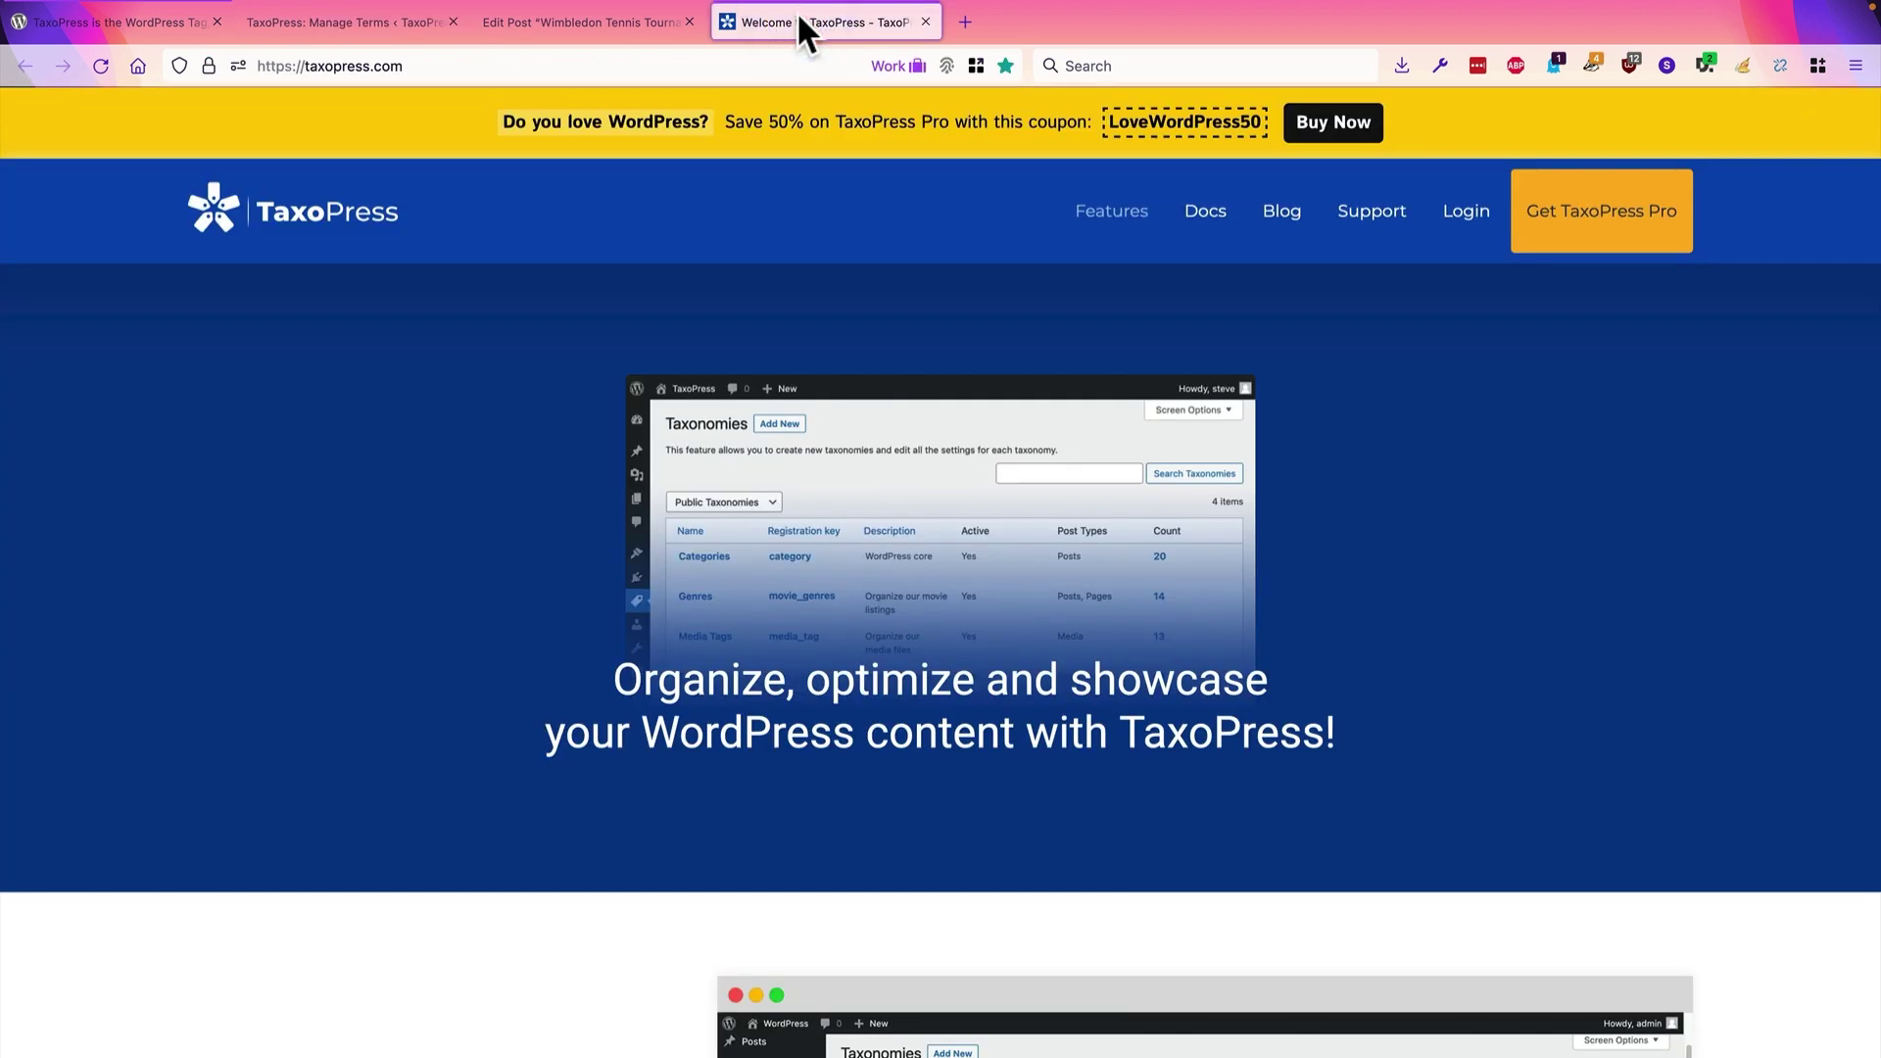